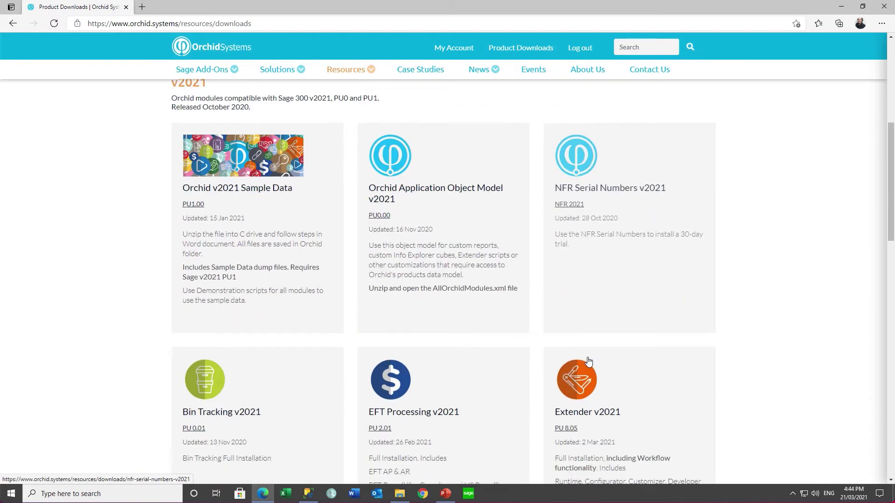
Download Extender v2021 from its product page on the Orchid Systems website.
click(586, 258)
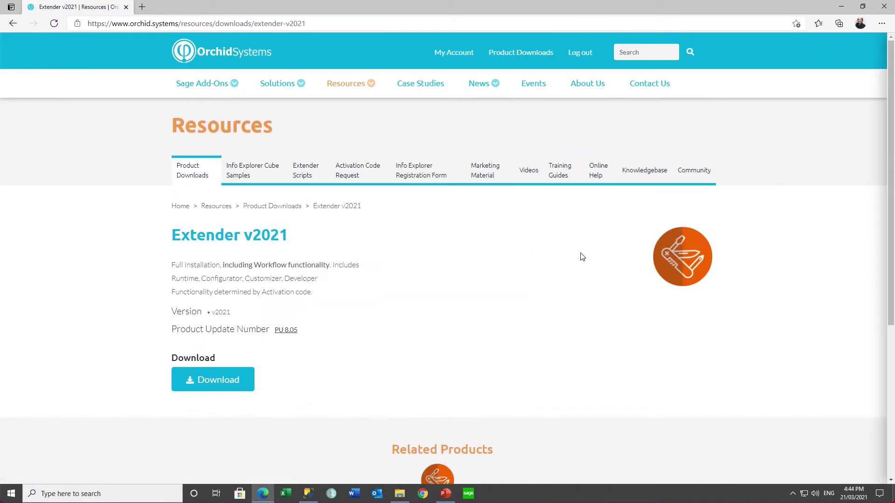
click(220, 381)
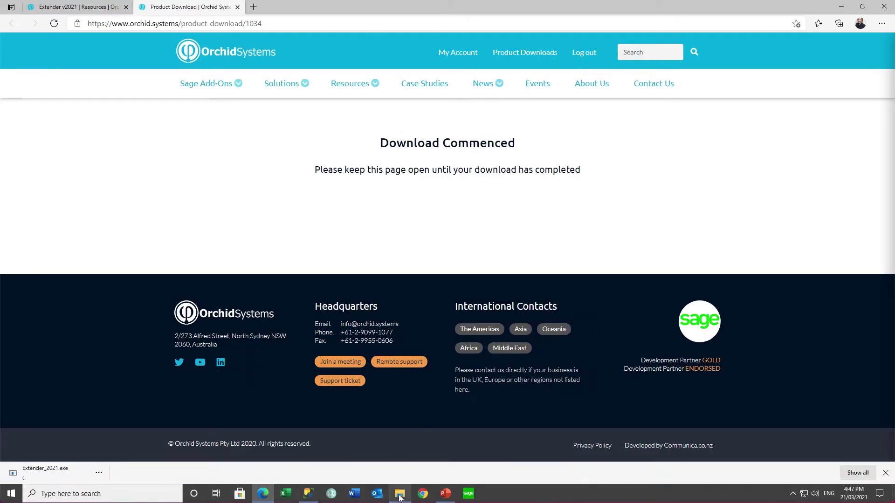
Launch Extender_2021.exe from Downloads and accept the licence agreement.
click(400, 495)
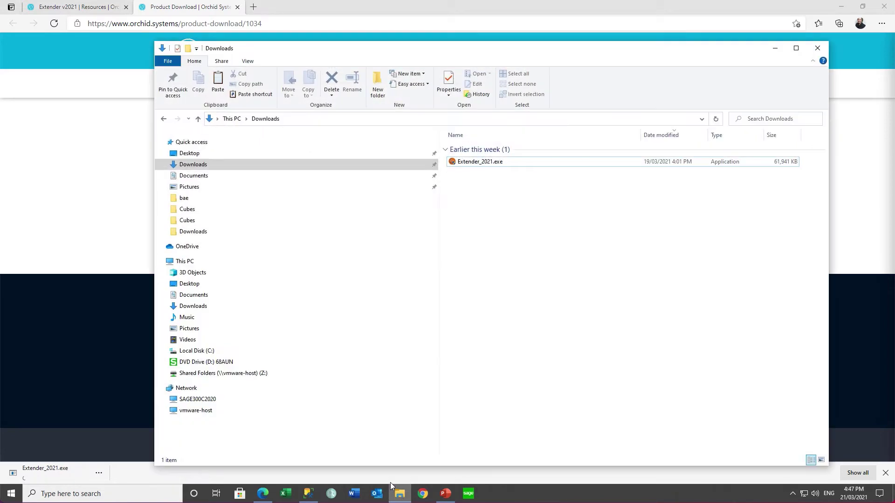
double_click(480, 164)
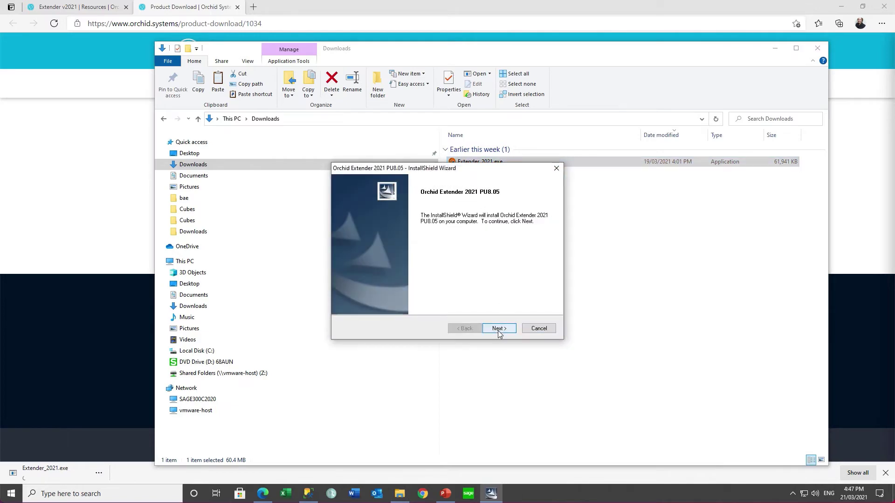
click(499, 328)
click(392, 295)
click(498, 329)
Keep the default destination, choose the 'I have an activation code' setup, and proceed to install.
click(497, 329)
click(494, 331)
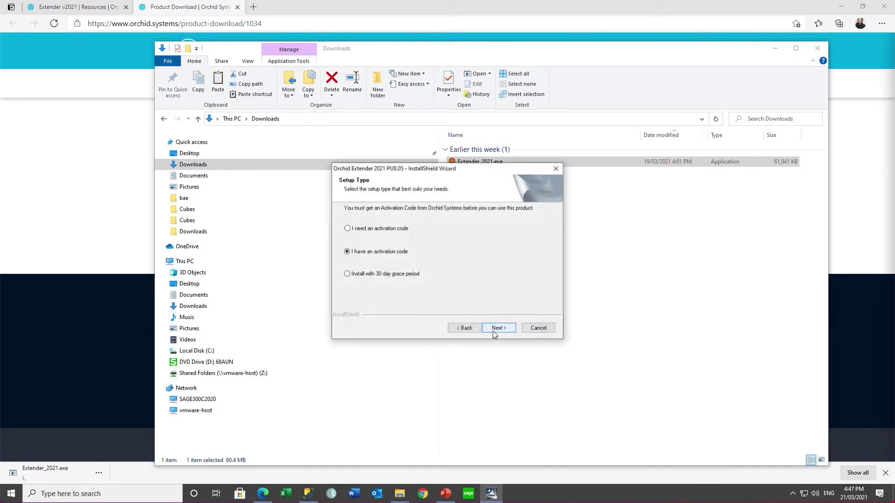
click(494, 331)
click(494, 331)
click(493, 330)
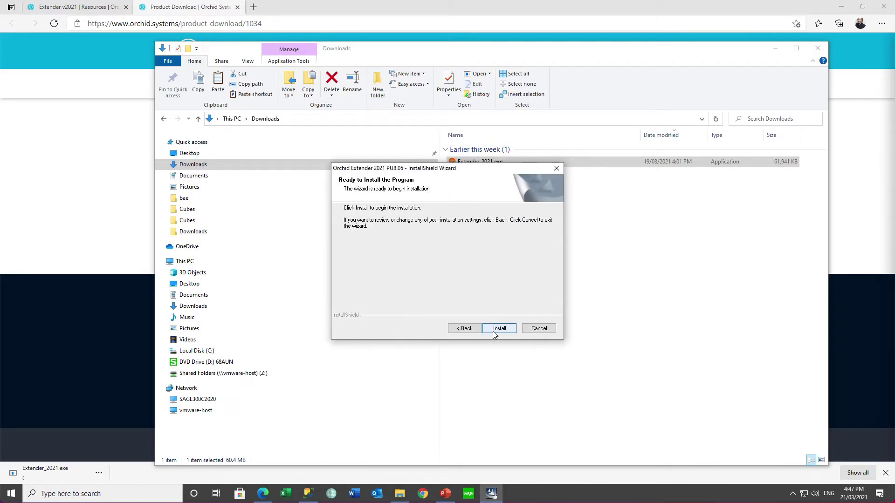
click(493, 330)
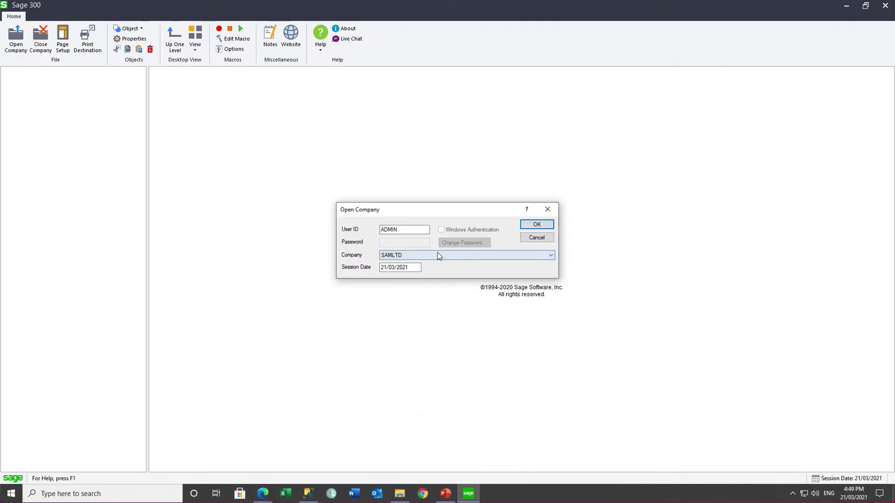
Sign in to the EXTLTD company.
click(437, 255)
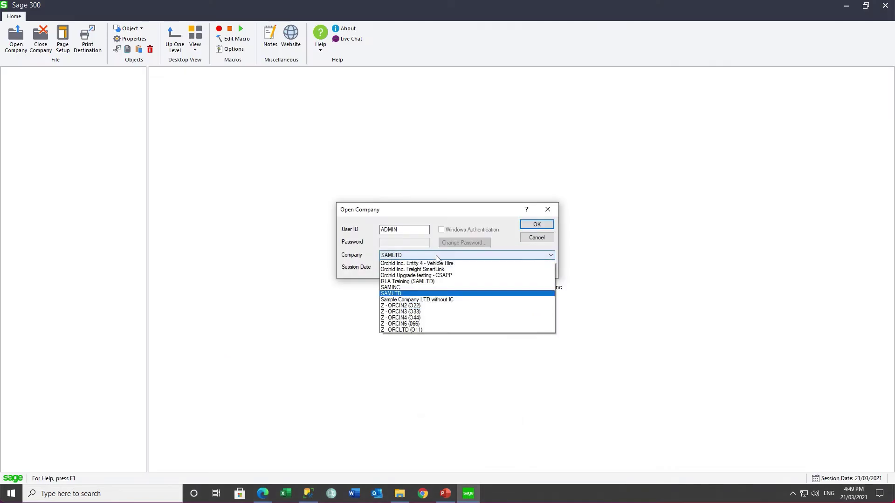
click(430, 265)
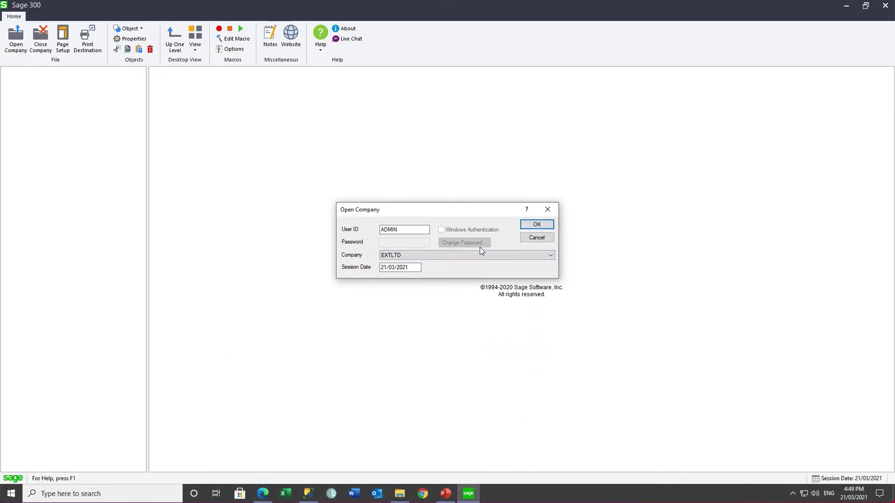
click(537, 224)
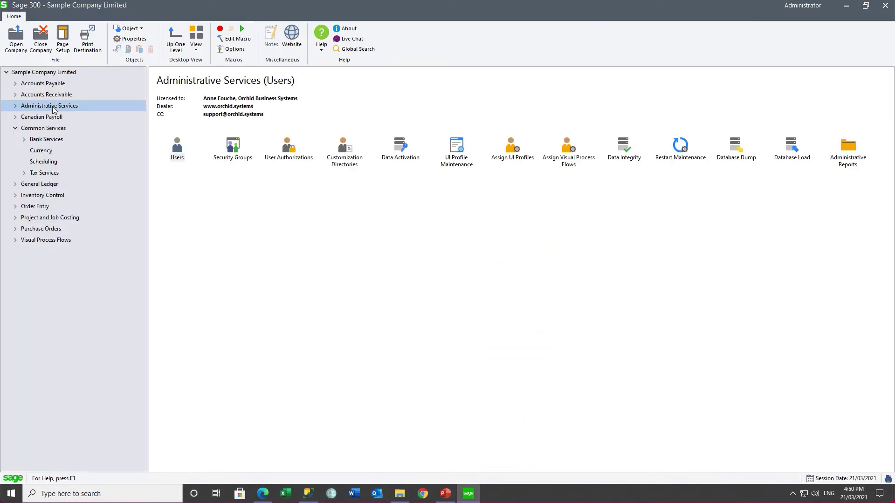
Activate Extender 6.8A through Data Activation after confirming a backup exists.
double_click(400, 153)
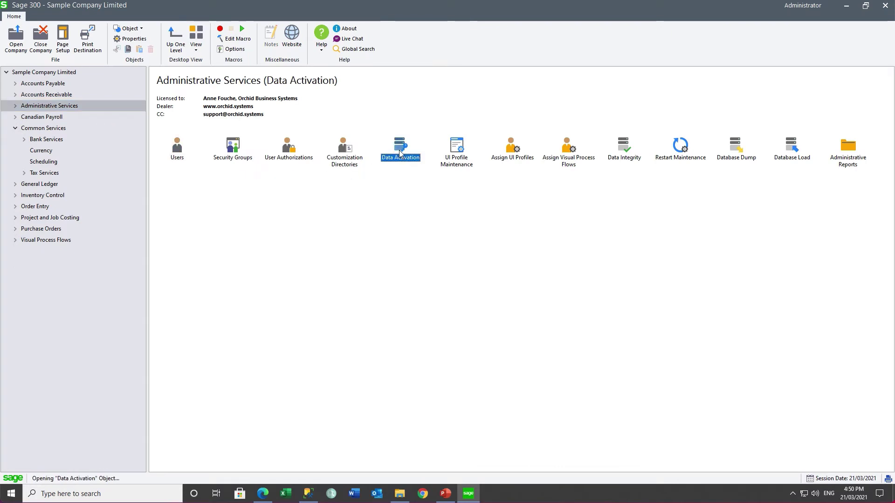
click(367, 262)
click(467, 290)
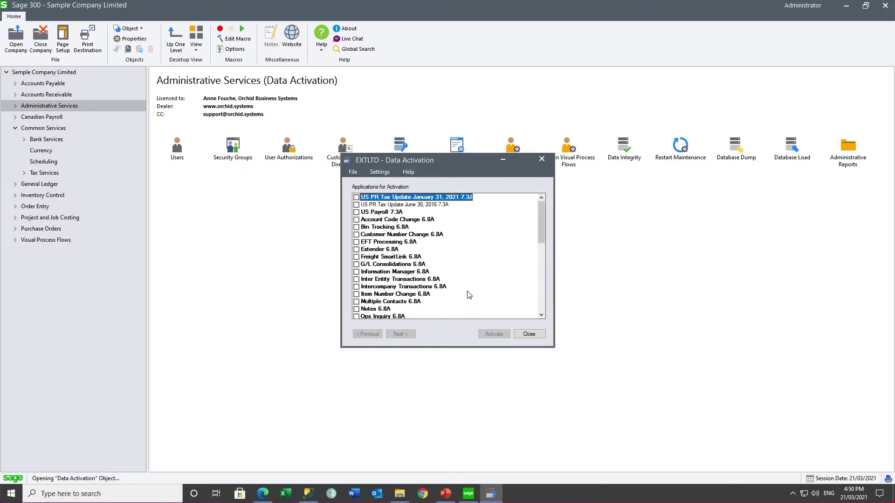
click(357, 250)
click(401, 335)
click(489, 336)
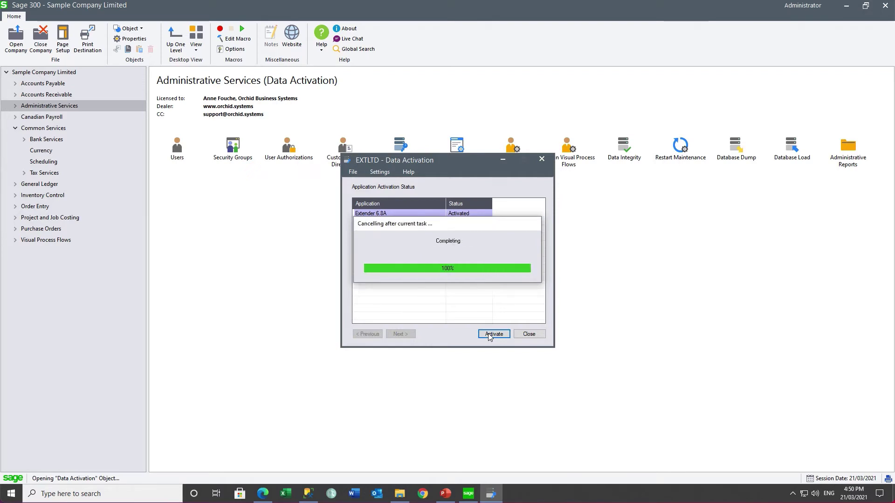
click(523, 261)
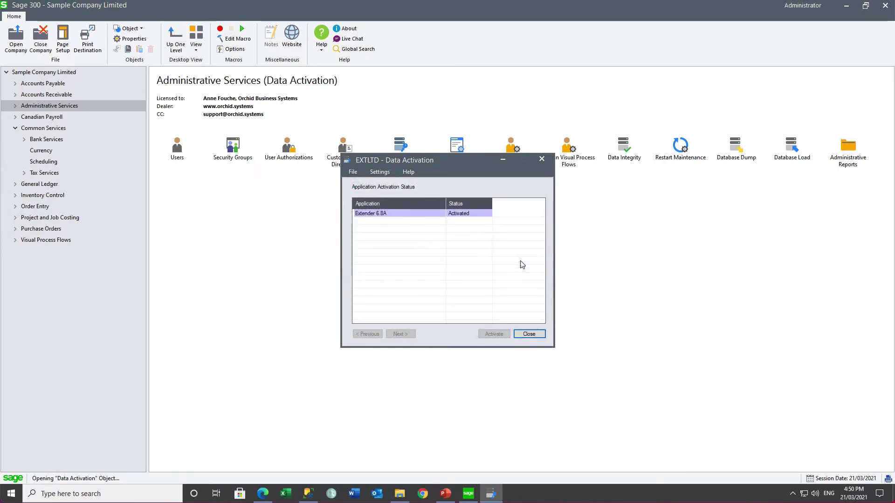
click(529, 334)
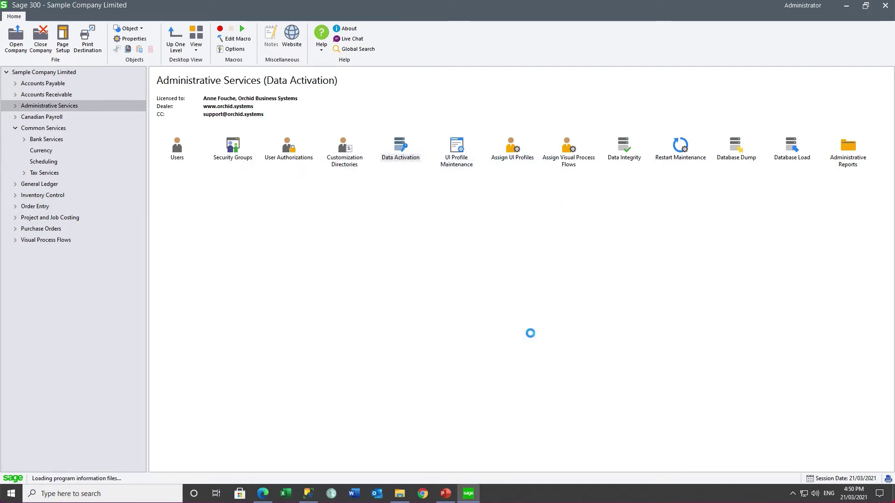
Check the Extender licence (Configurator, Customizer, Developer until 16/03/2022), then bring up Extender Options.
click(38, 219)
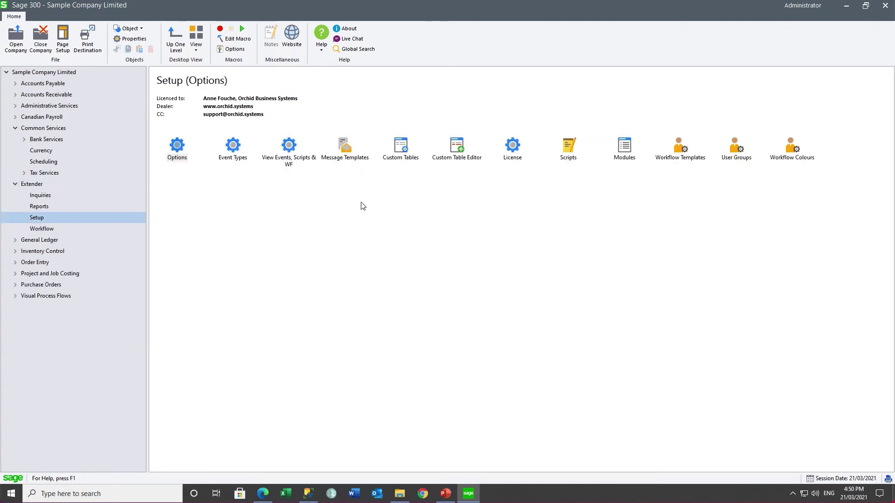
double_click(505, 152)
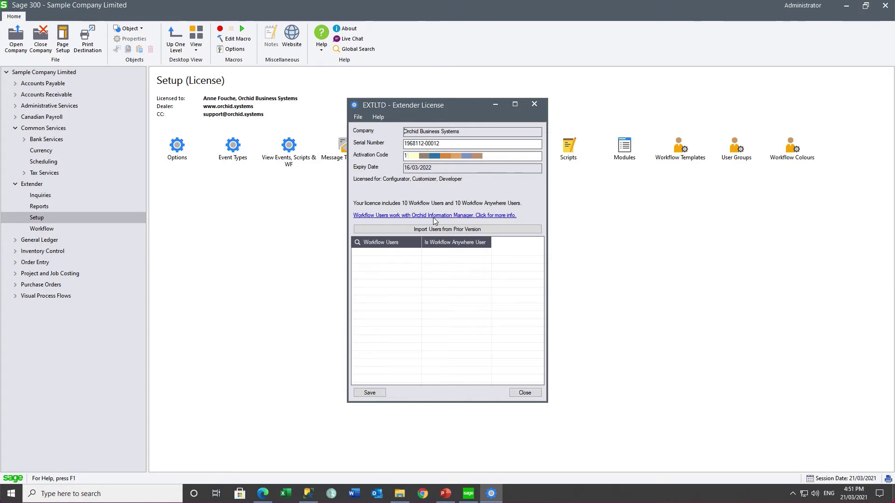
click(534, 104)
double_click(177, 146)
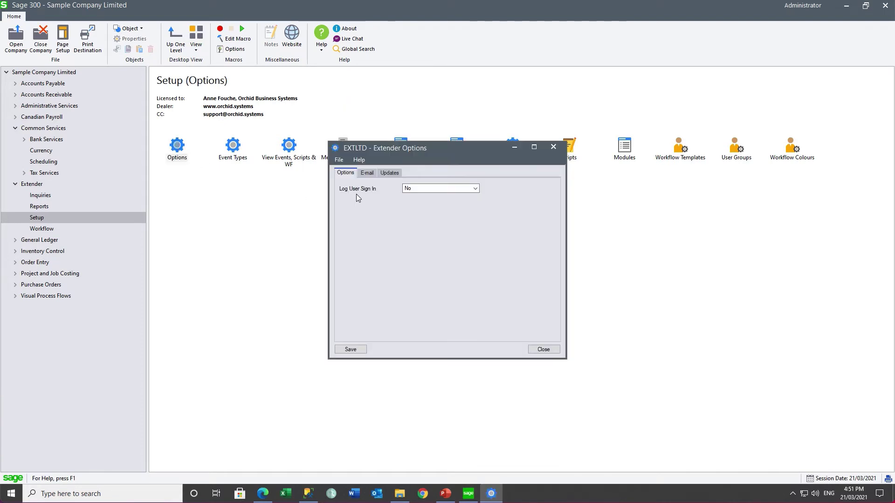
Fill in the e-mail user, account password and Comes From sender address.
click(368, 173)
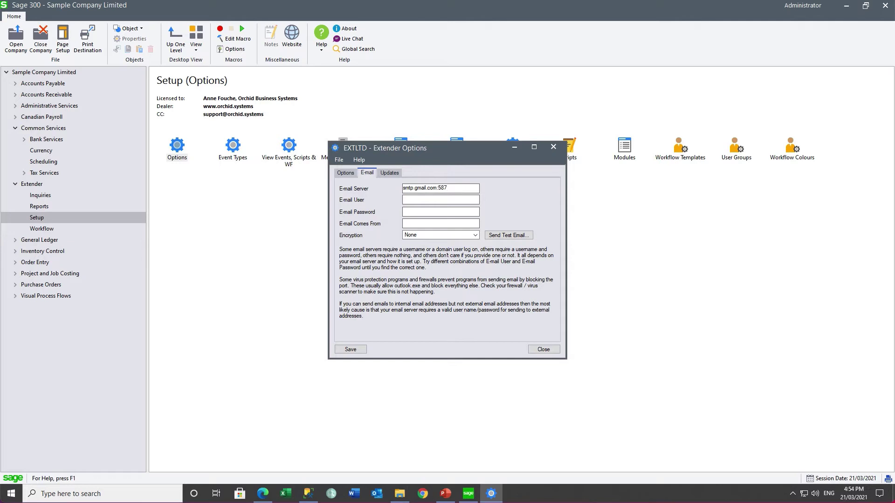
click(424, 199)
key(ctrl+v)
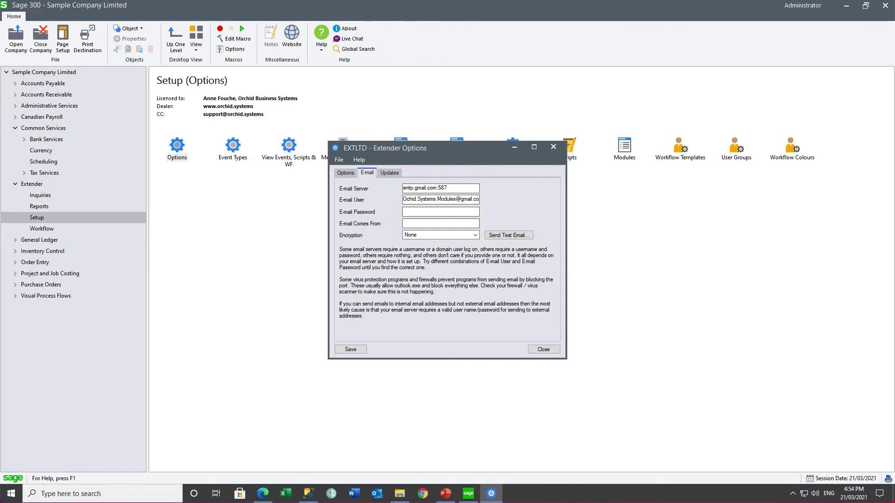
key(ctrl+v)
click(407, 225)
key(ctrl+v)
Set encryption to TLS and send a test email.
click(476, 235)
click(433, 254)
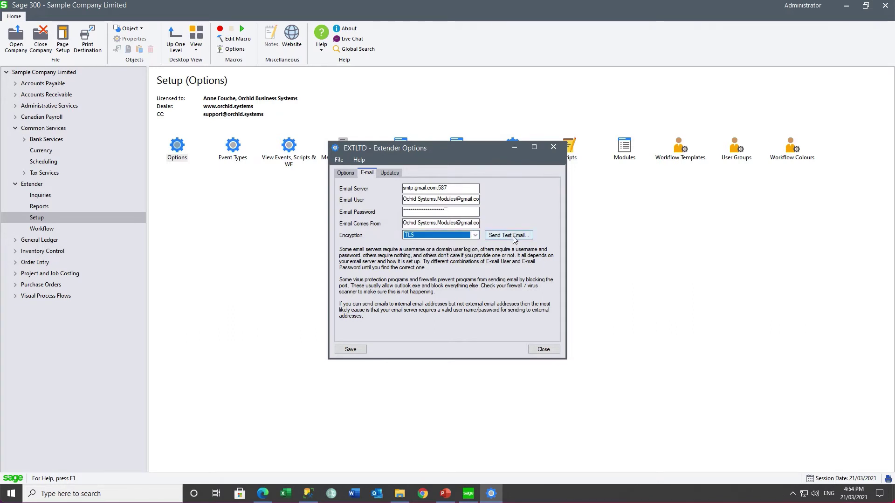
click(508, 235)
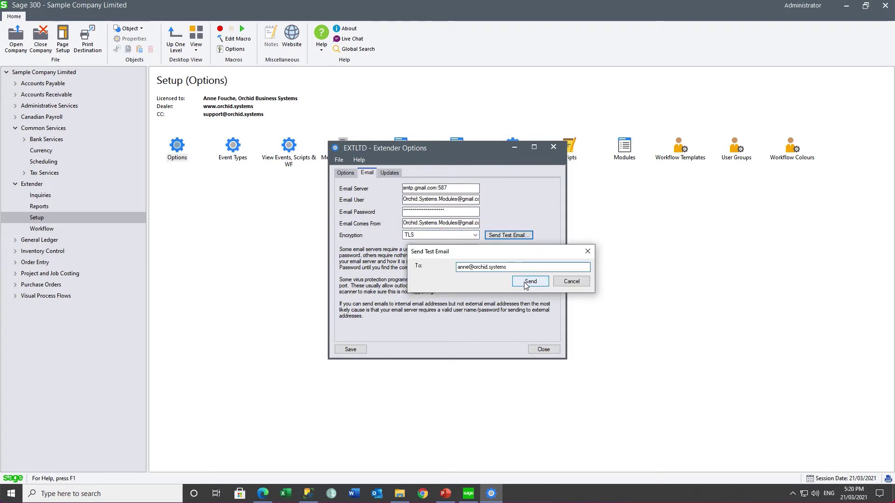
click(530, 282)
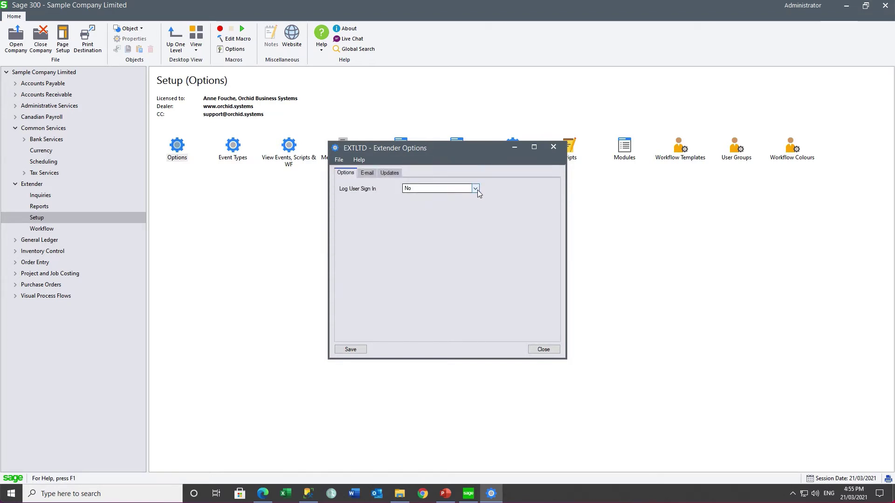
Set Log User Sign In to Yes and save the Extender options.
click(478, 189)
click(423, 204)
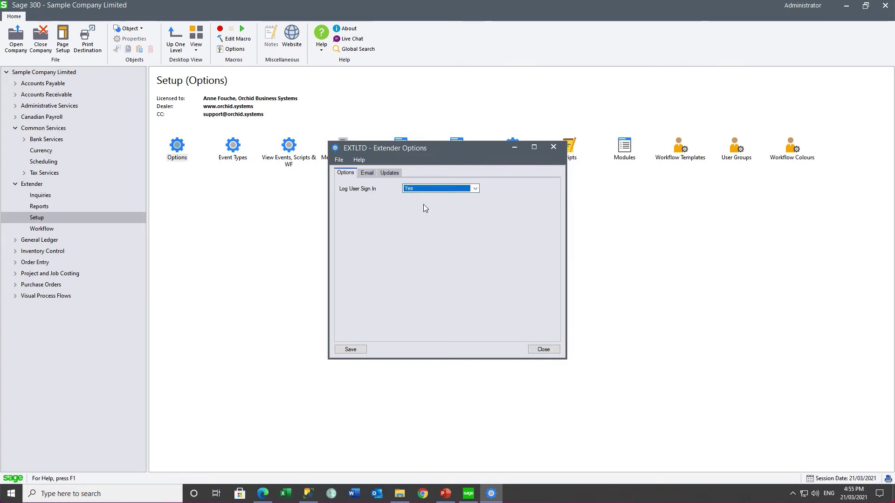
click(349, 352)
click(546, 351)
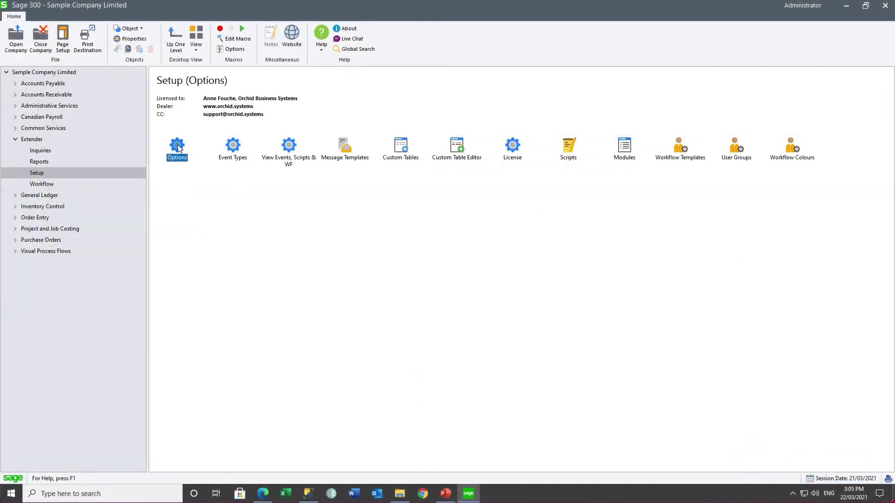
Verify sign-in logging is Yes, then close and reopen Sample Company Limited (EXTLTD).
double_click(178, 147)
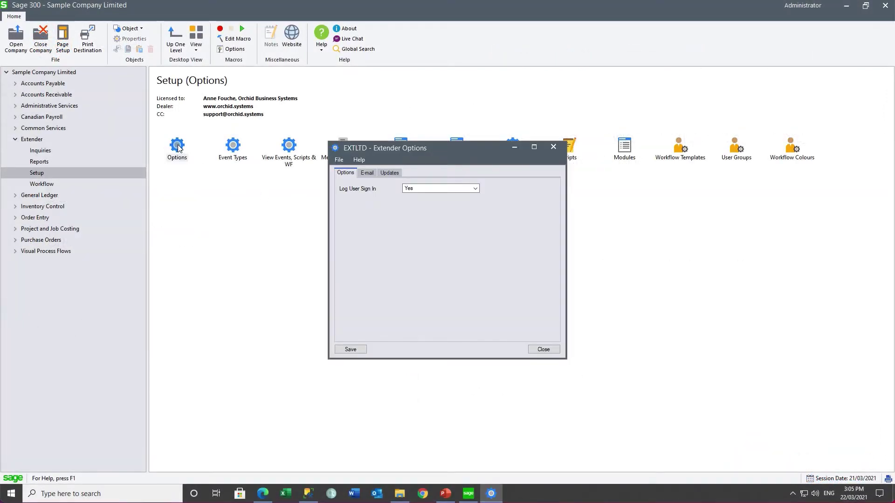
click(555, 148)
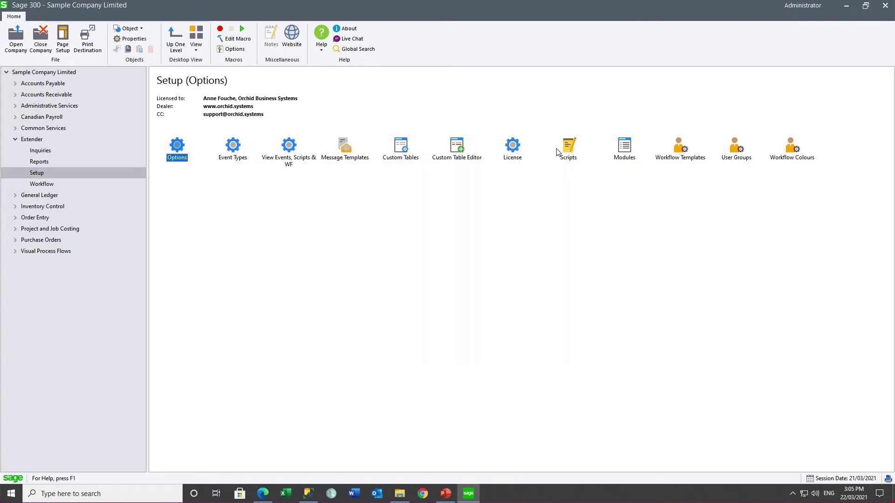
click(41, 37)
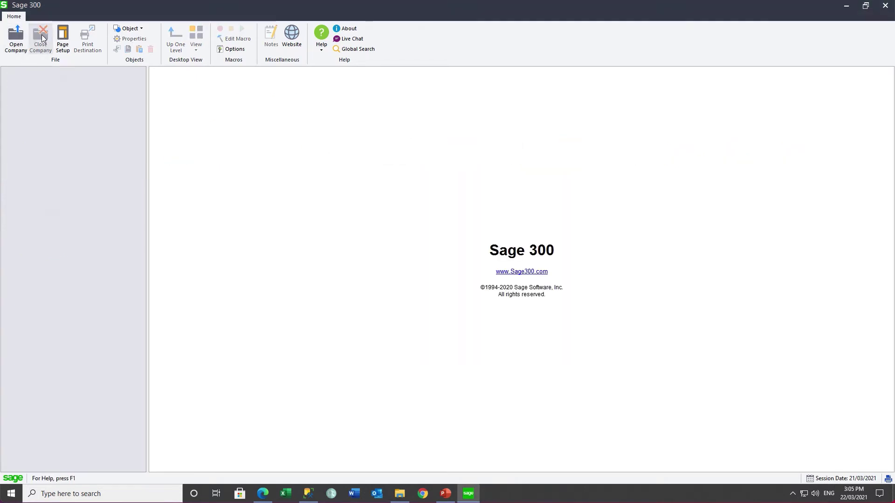
click(16, 38)
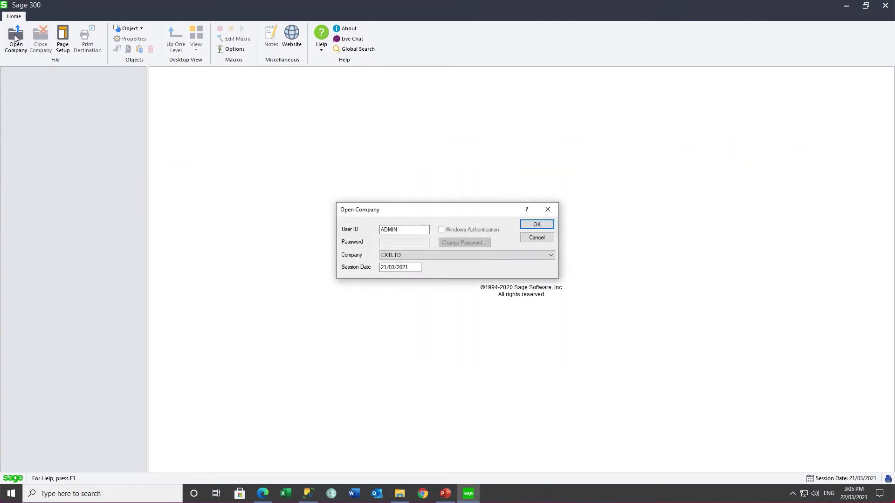
click(536, 226)
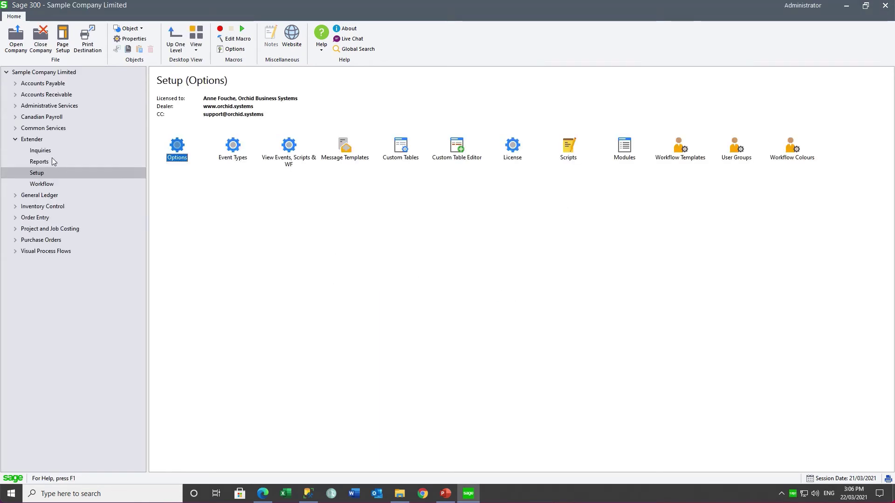
Inspect the Extender Log's two LOGON entries from 22/03/2021 (13:57:32 and 15:06:02), then close it.
click(40, 151)
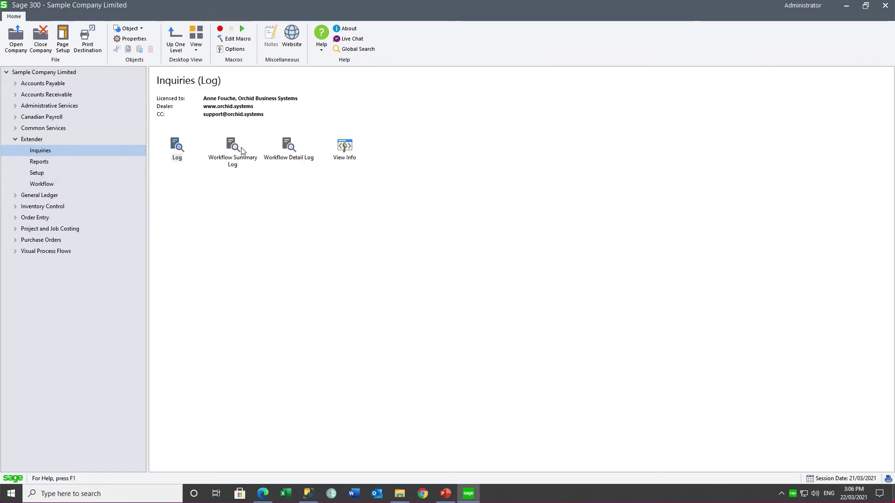
double_click(176, 147)
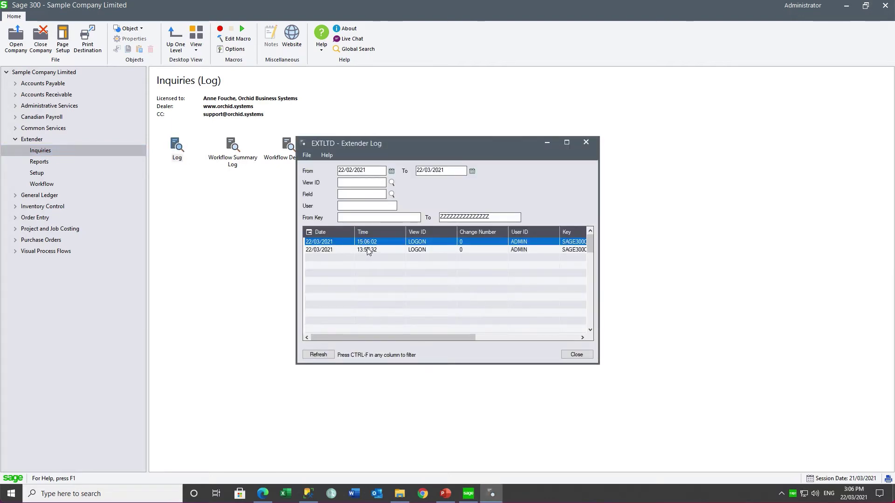
drag(598, 364, 738, 364)
click(312, 250)
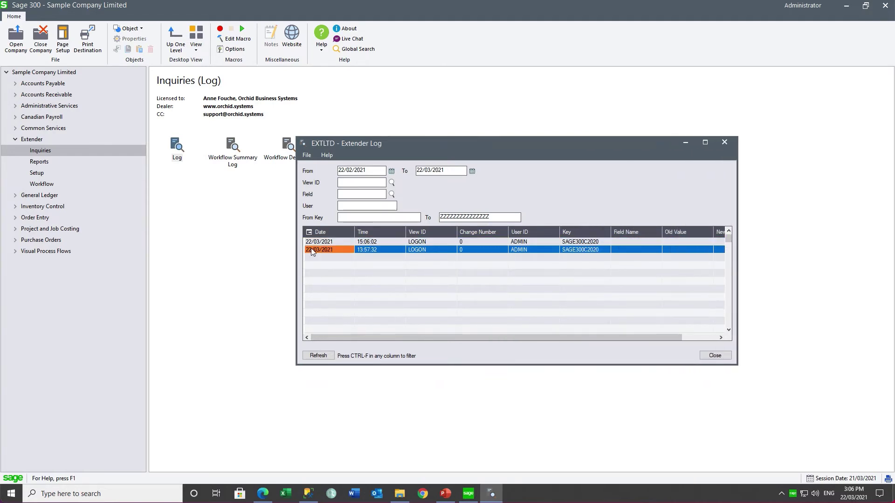
click(311, 243)
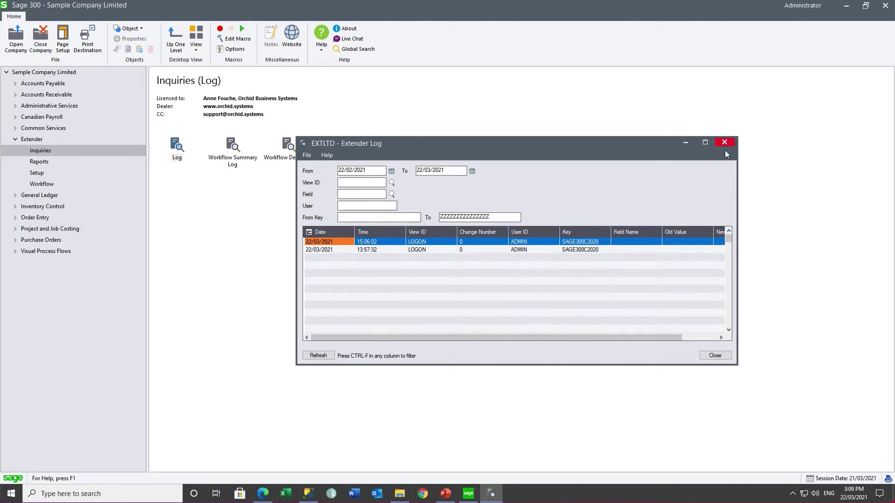
click(724, 142)
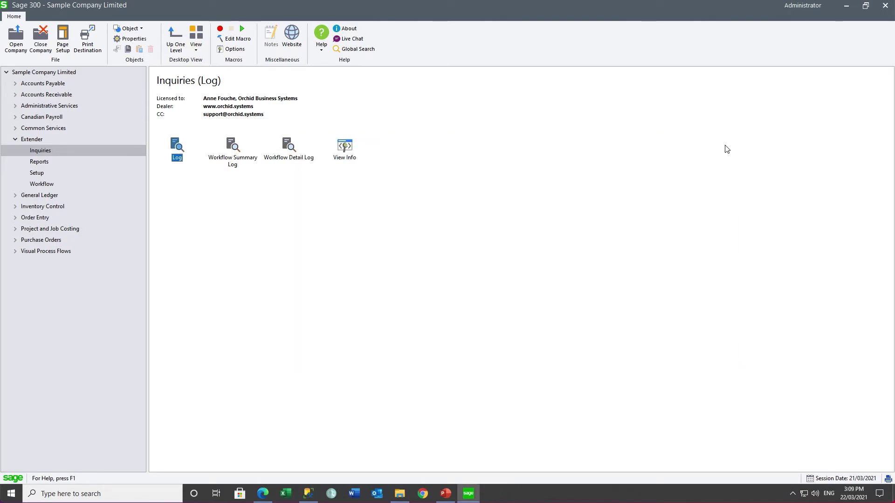
Add event type LOG, described 'Log changes', with the Log Change action.
click(37, 173)
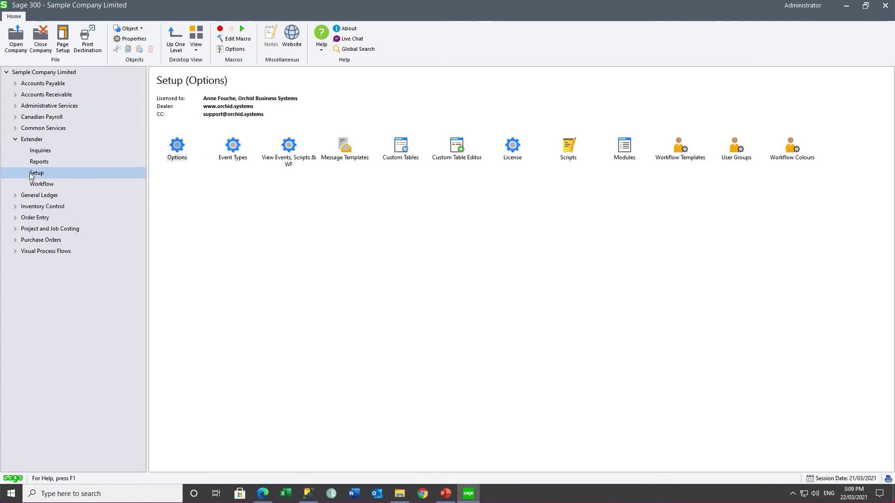
double_click(232, 149)
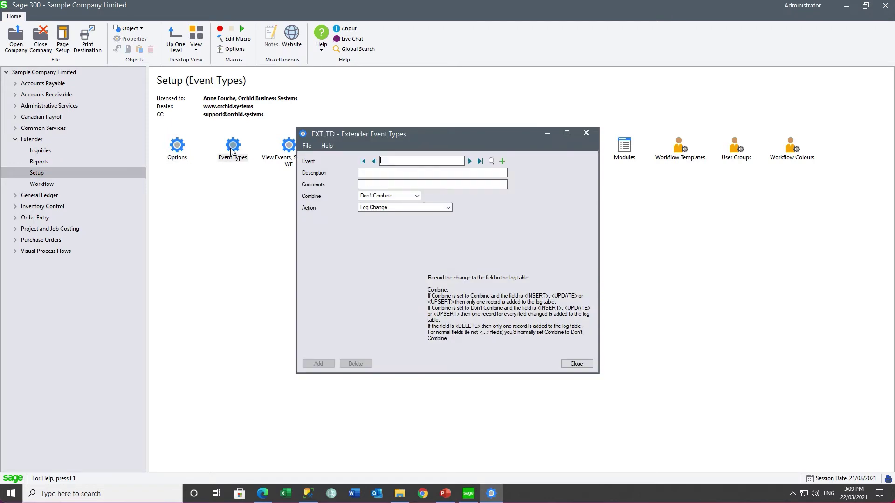
text(LOG)
key(Tab)
text(Log)
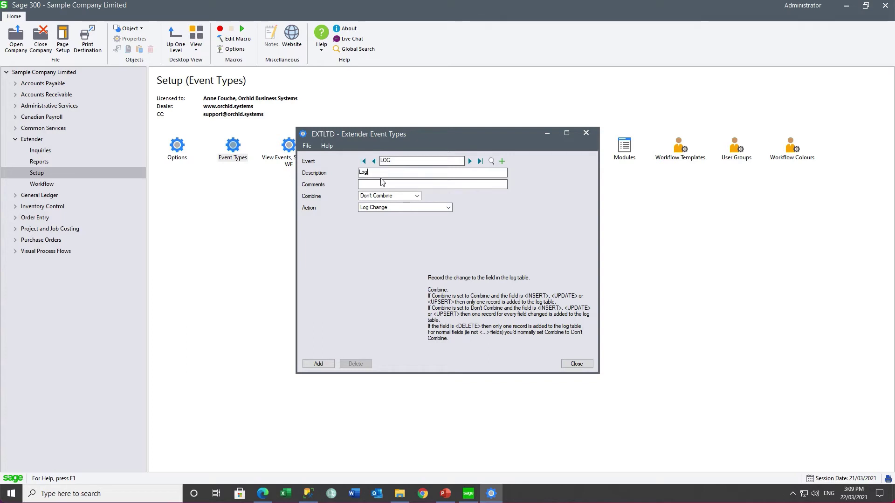
text( changes)
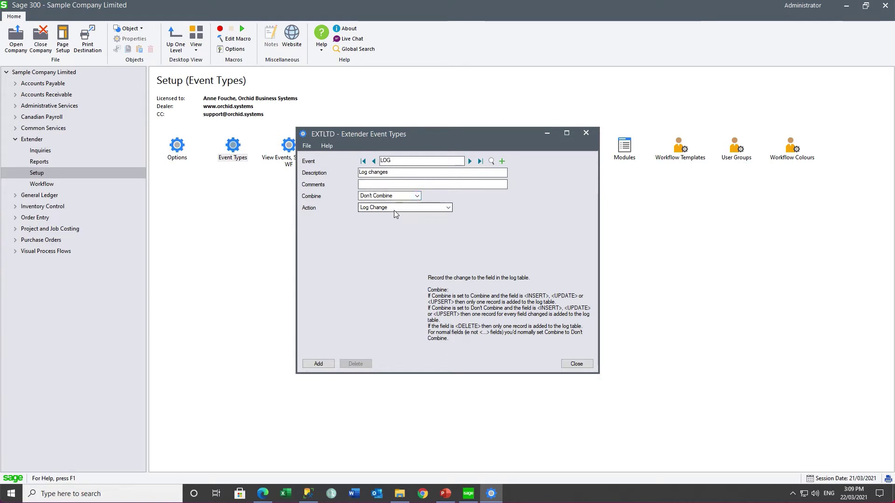
click(316, 364)
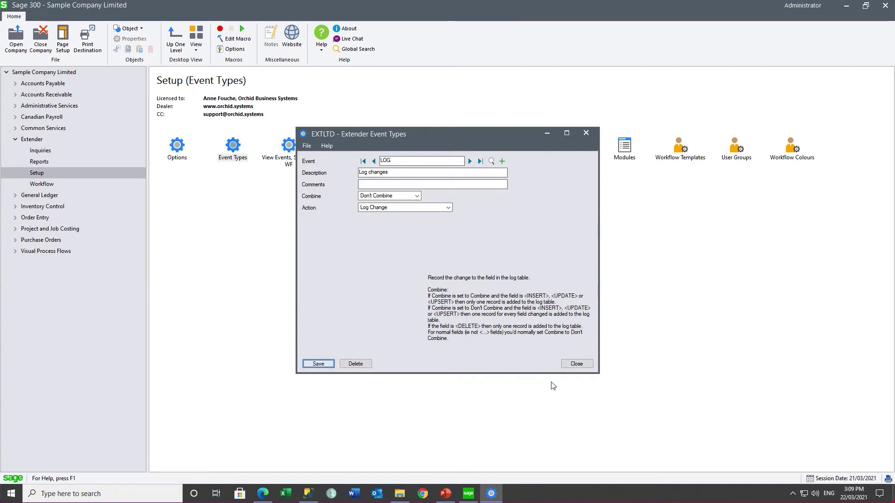
click(563, 364)
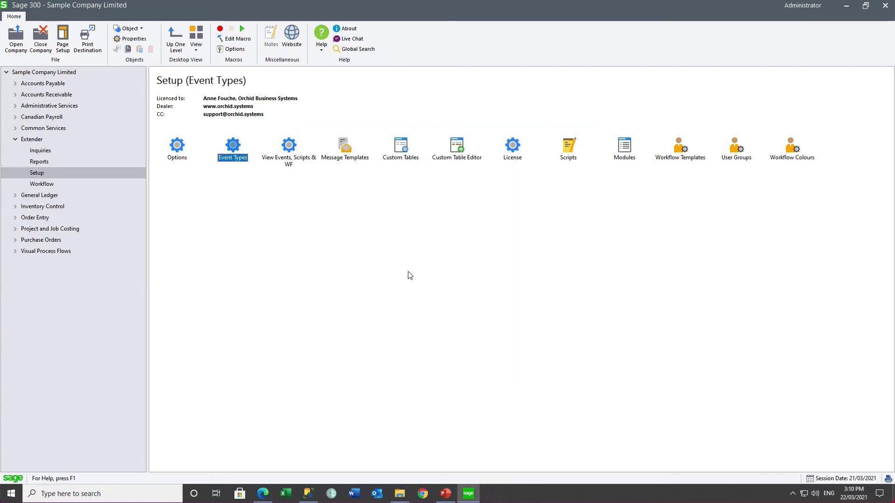
In View Events, Scripts & WF, search by View ID to find Users view AS0003.
double_click(289, 147)
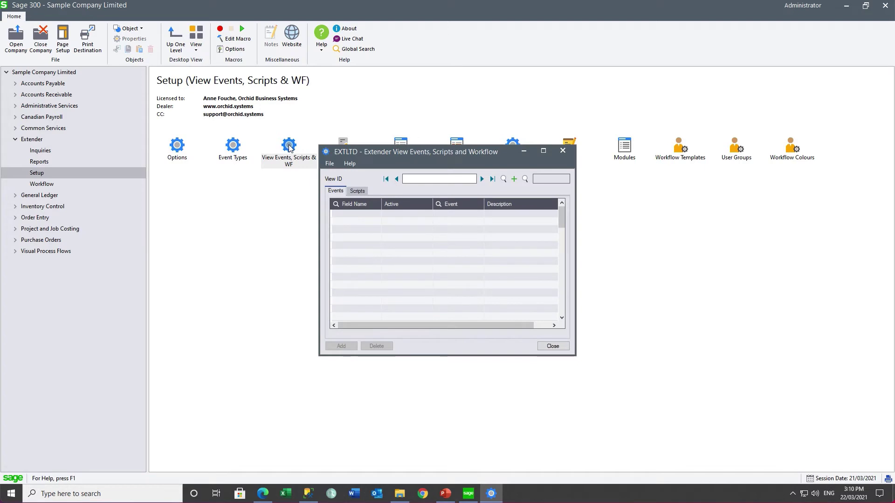
click(525, 180)
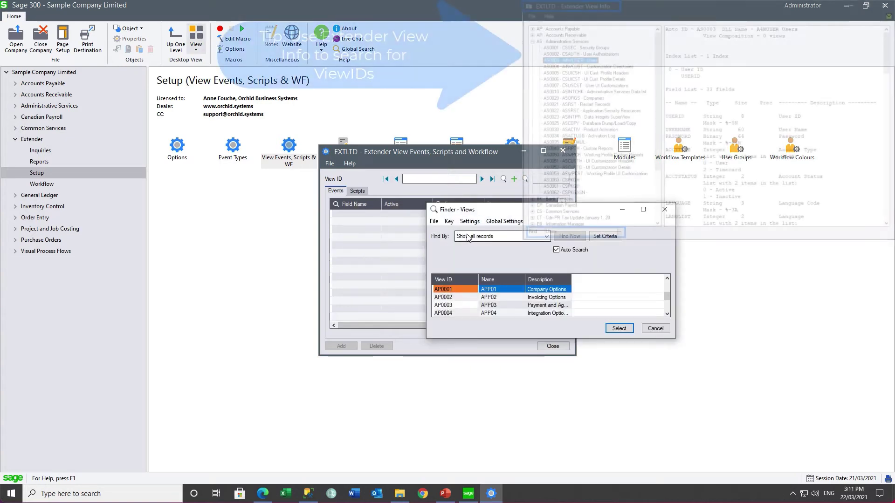
click(469, 235)
click(465, 254)
text(as)
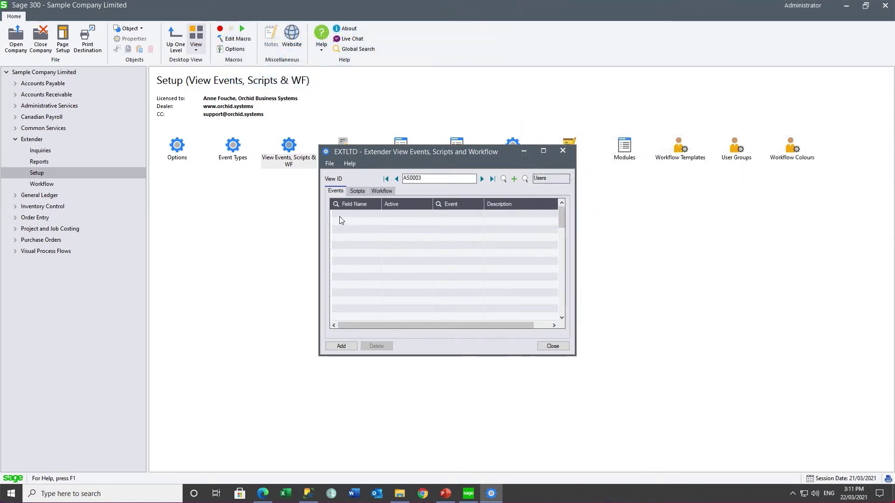
Add a field event row for the <UPSERT> field of AS0003.
click(339, 216)
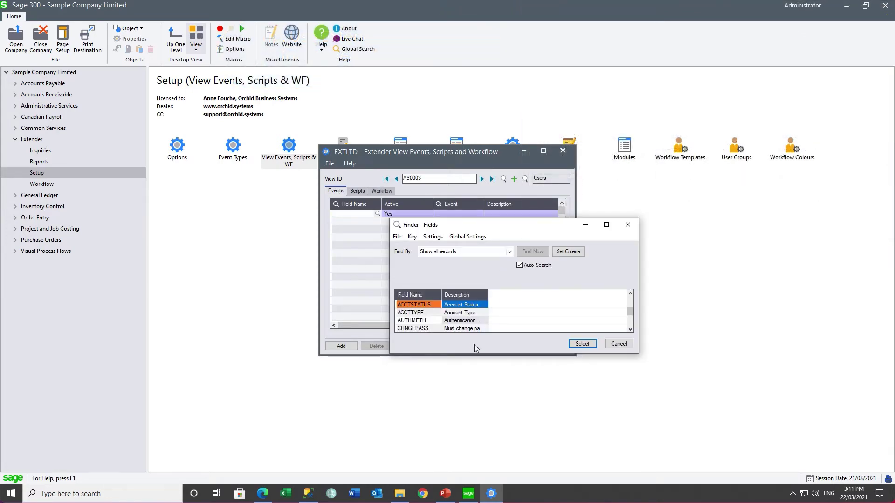
scroll(426, 322, up, 2)
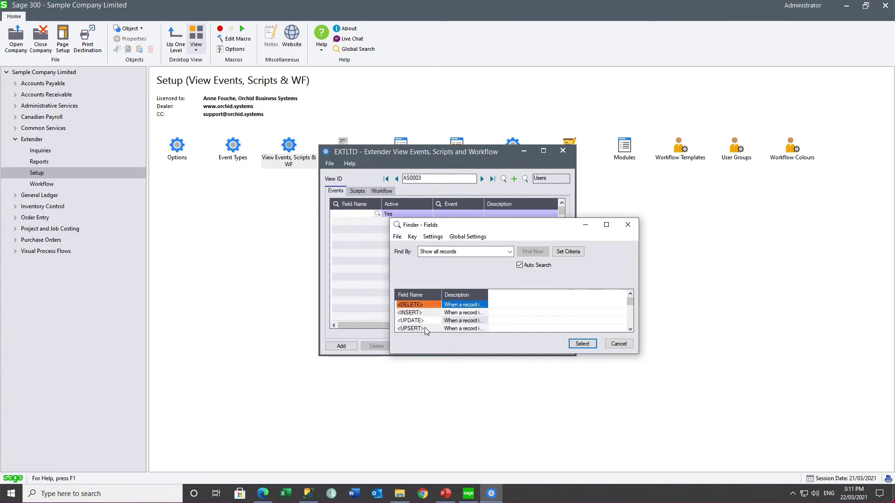
click(424, 328)
drag(487, 295, 519, 294)
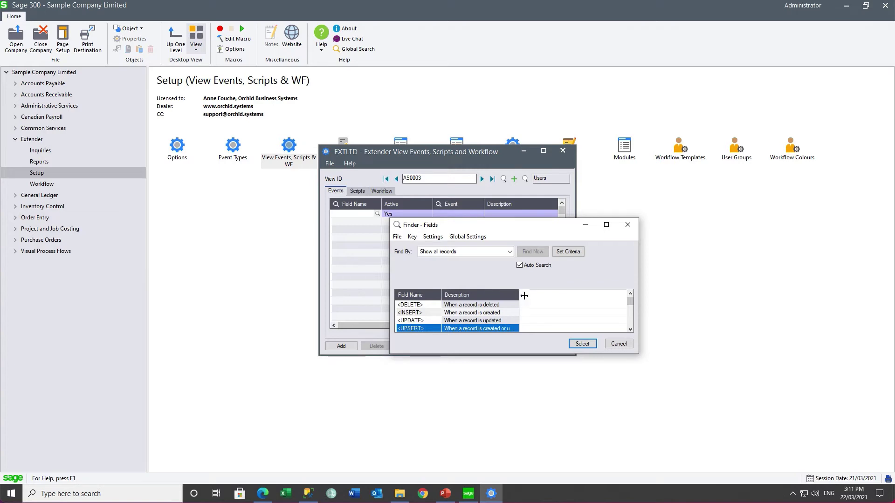
double_click(519, 295)
click(582, 343)
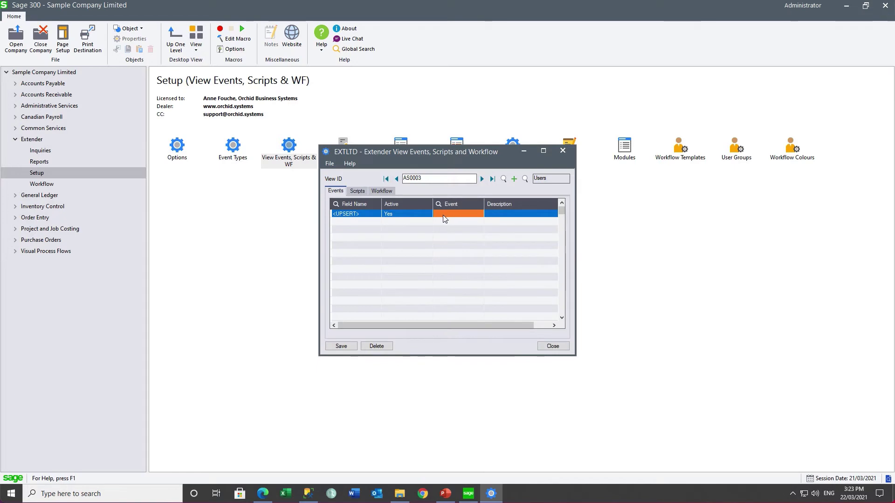
Assign the LOG event type to the <UPSERT> row and save.
click(440, 205)
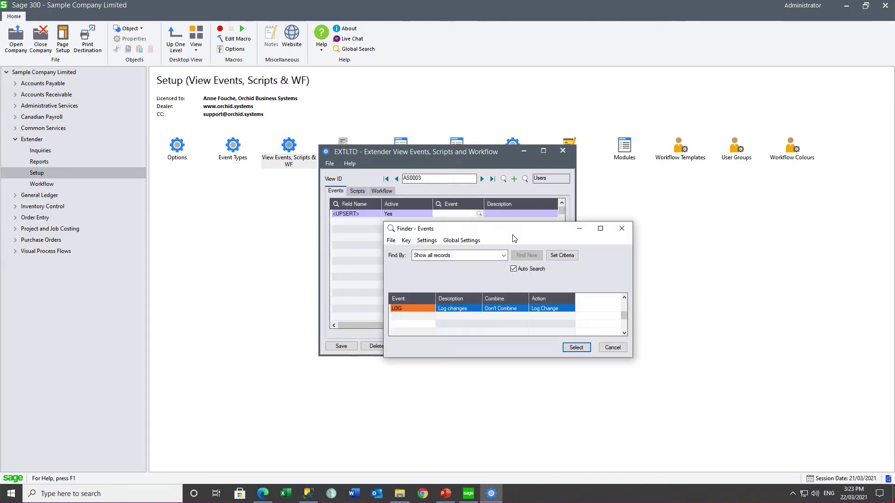
click(576, 348)
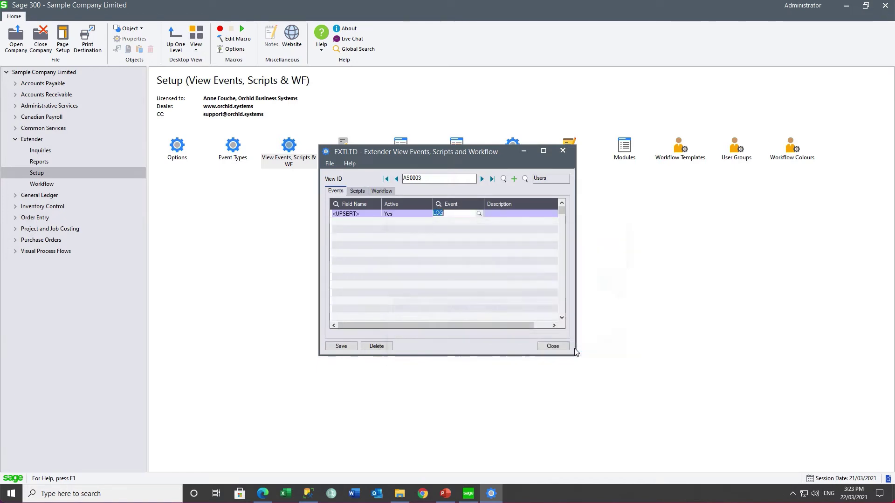
click(341, 346)
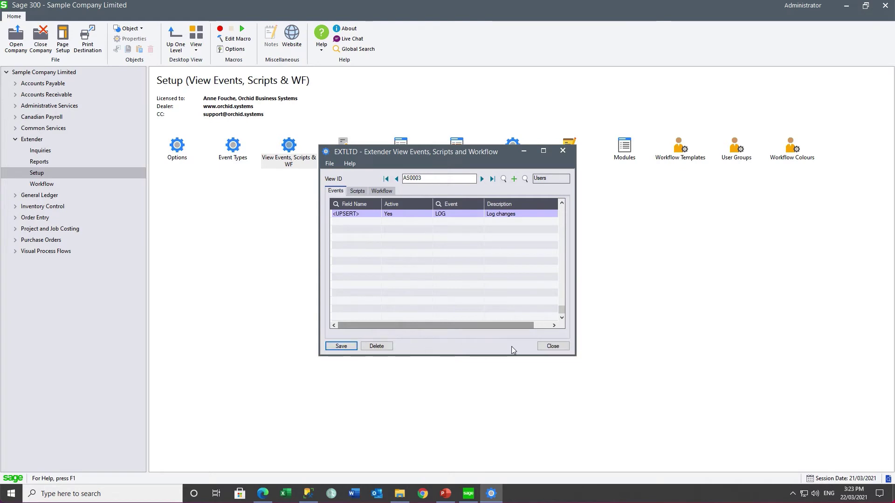
click(552, 347)
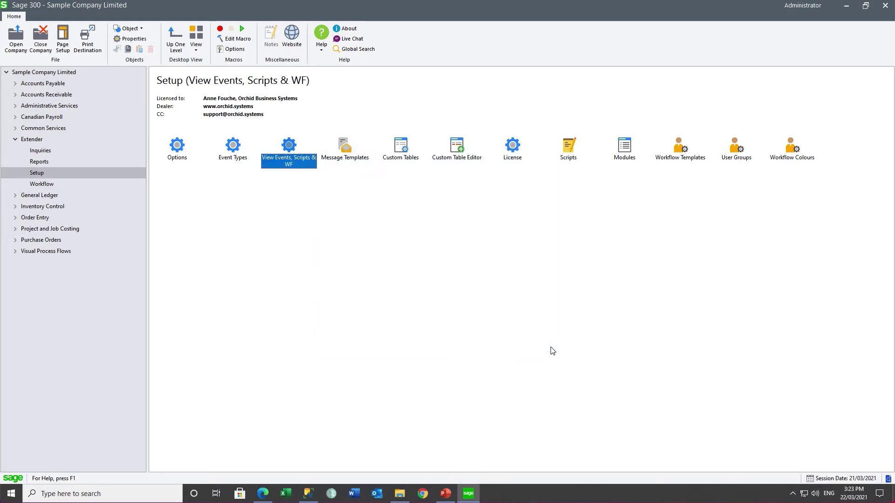
Close and sign back into Sample Company Limited, then expand Administrative Services.
click(45, 40)
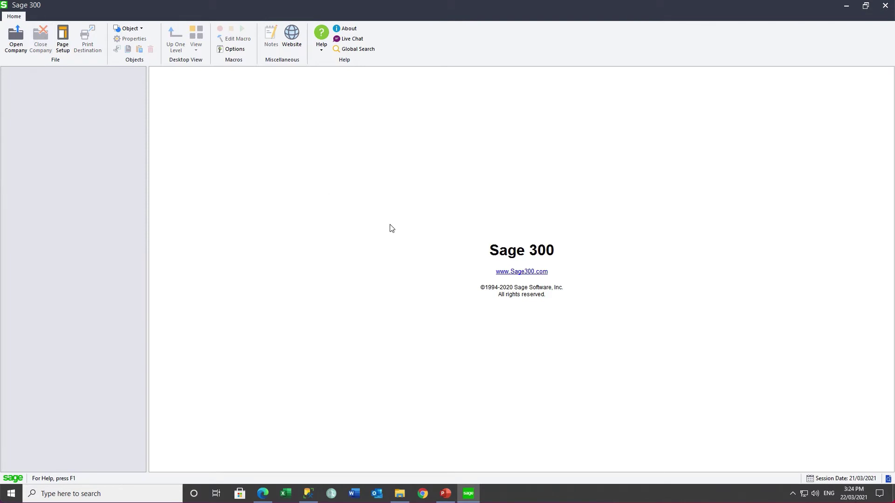
click(16, 41)
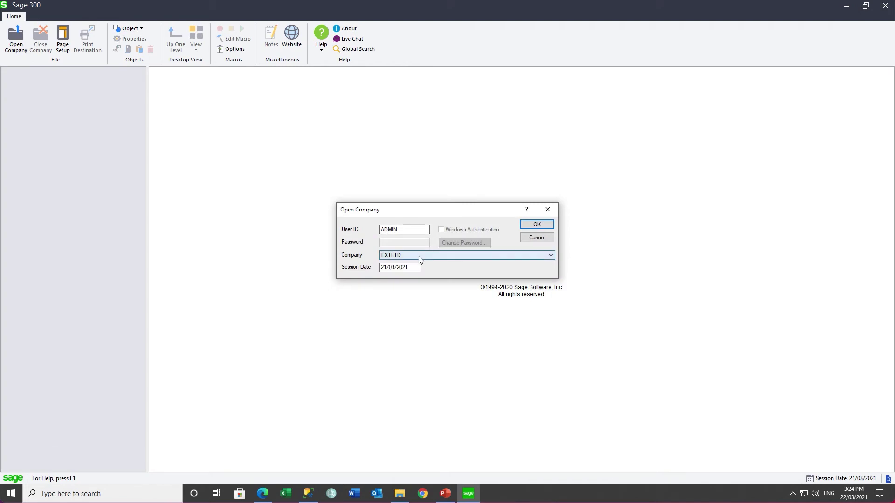
click(524, 225)
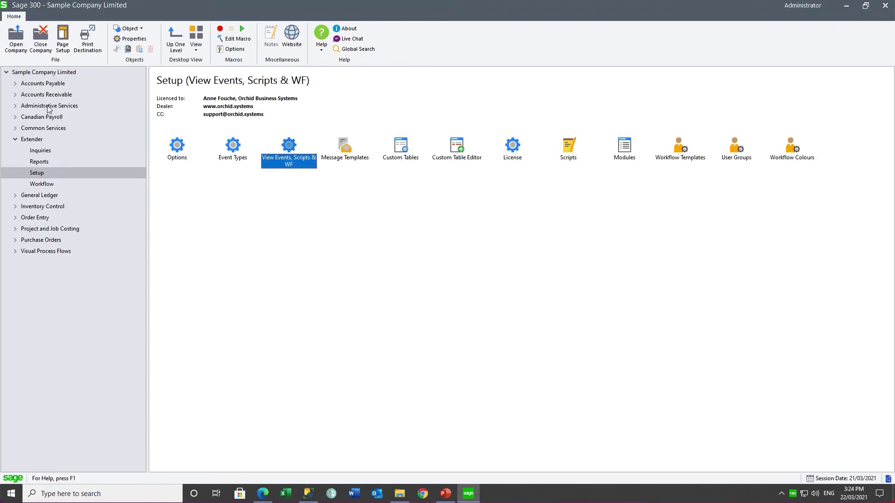
click(48, 107)
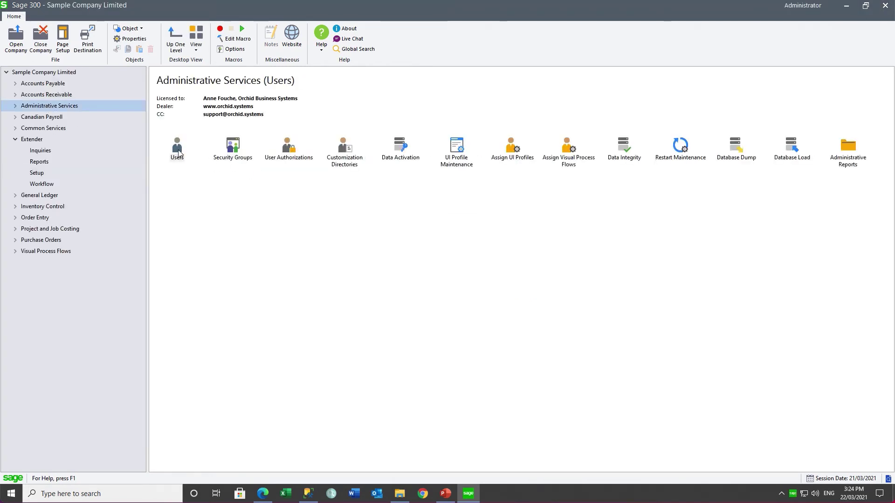
In Users, delete ' - changed' from the next user's User Name and save the record.
double_click(178, 148)
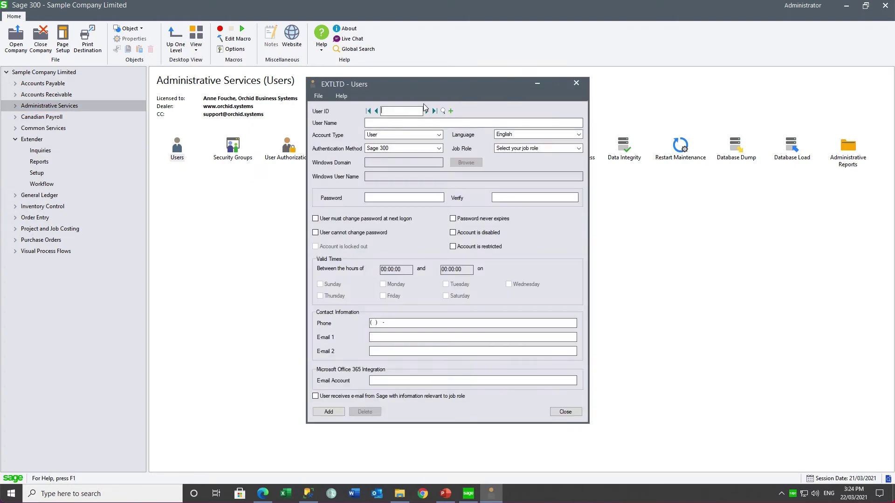
click(426, 111)
click(430, 122)
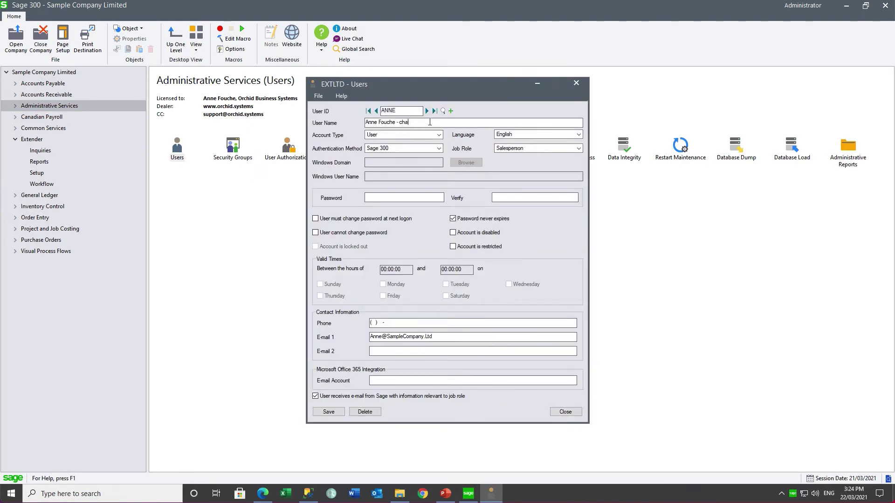
key(BackSpace)
key(BackSpace)
click(329, 413)
click(564, 414)
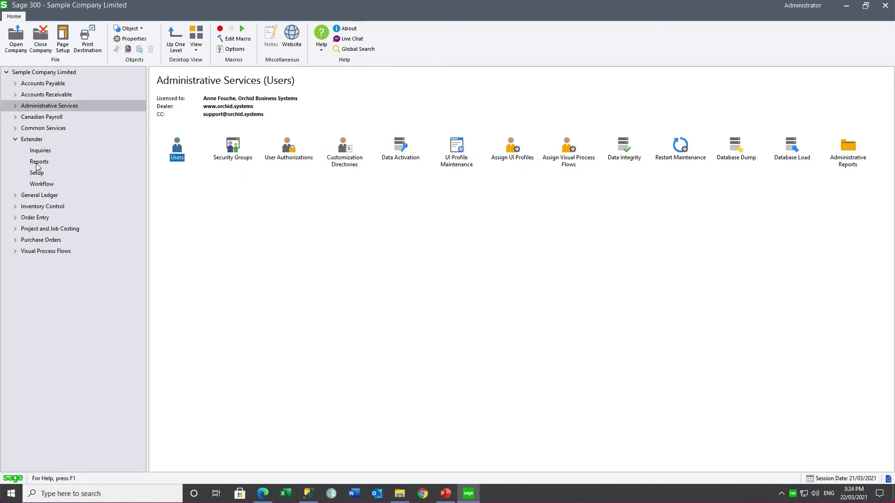
click(39, 162)
Preview the VI Log Report showing the AS0003 USERNAME change with old and new values, then close it.
double_click(177, 147)
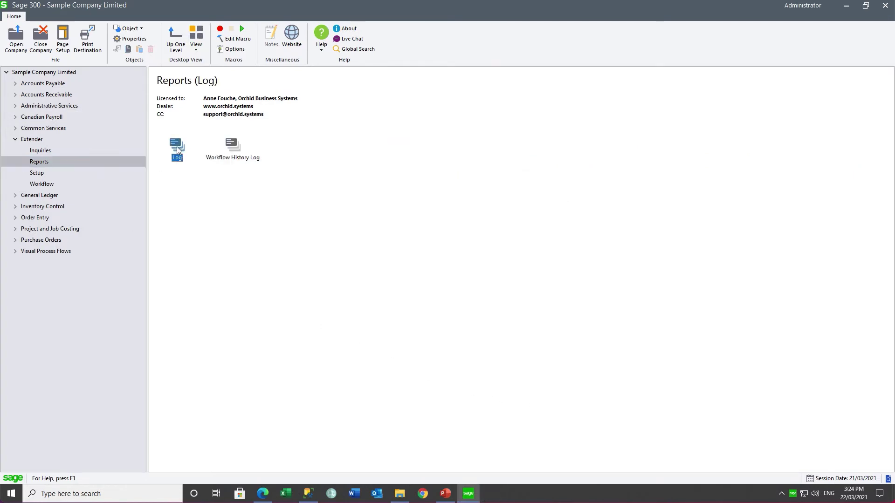
click(322, 330)
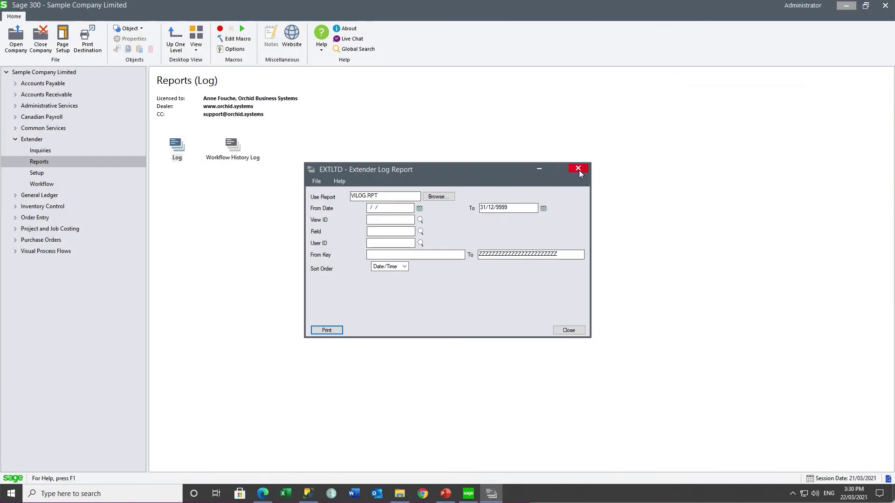
click(578, 170)
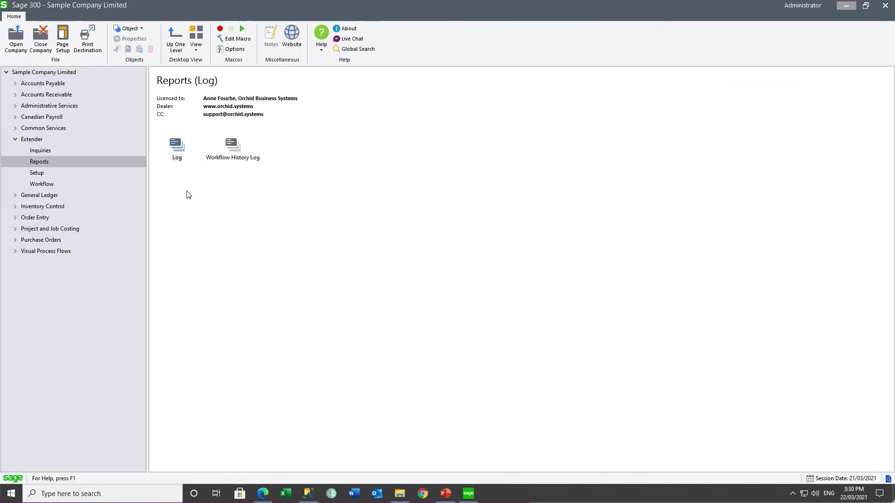
Append ' - new name' to the user's User Name in the Users window.
click(49, 105)
double_click(184, 153)
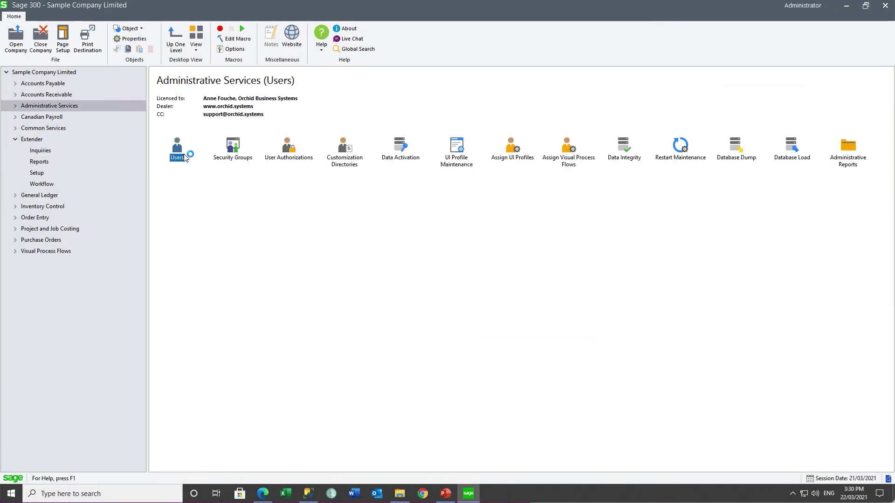
click(426, 111)
click(427, 112)
click(411, 124)
text(- new name)
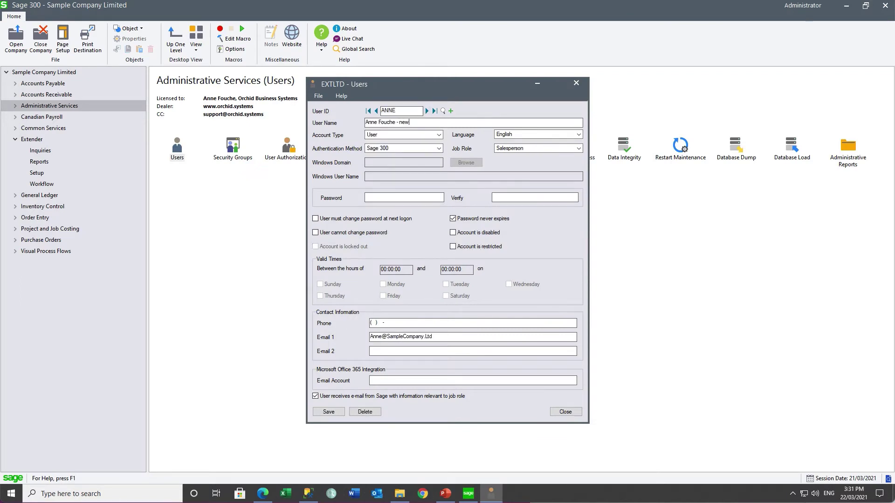
key(Tab)
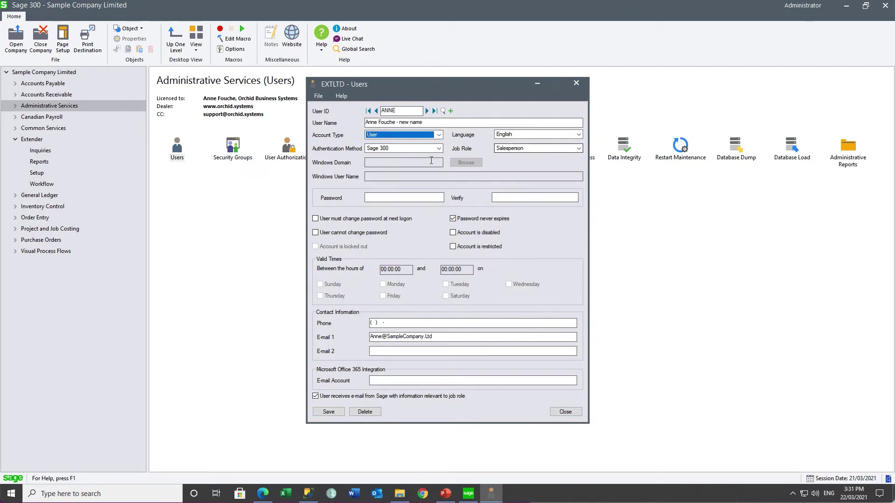
Fill in the user's second e-mail address and save the user record.
click(379, 350)
click(320, 413)
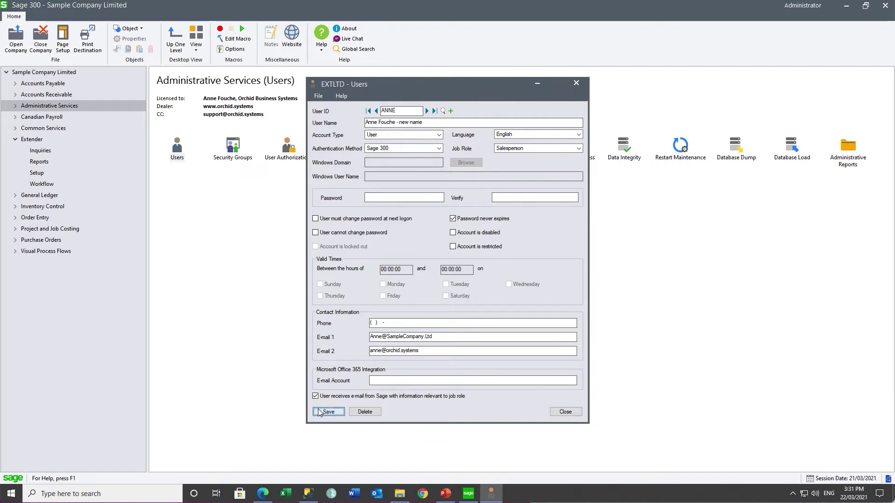
click(573, 414)
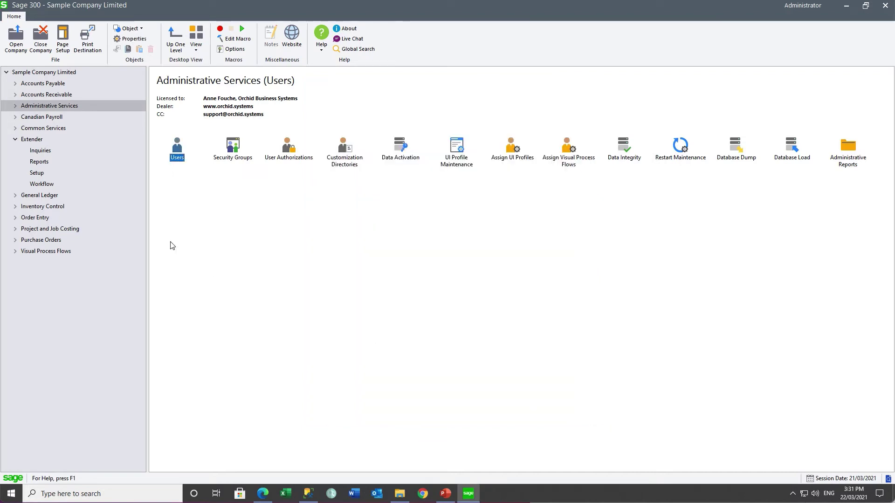
click(40, 150)
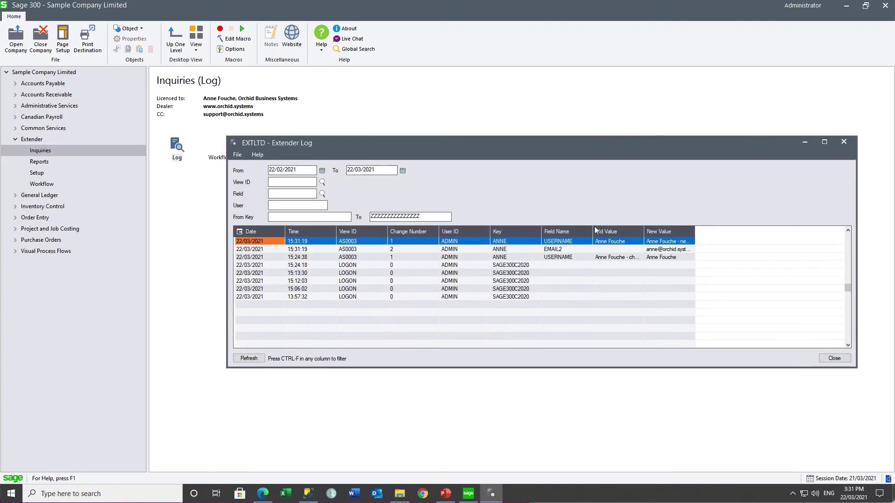
Widen the Extender Log columns and review the USERNAME and EMAIL2 old and new values.
drag(591, 230, 820, 236)
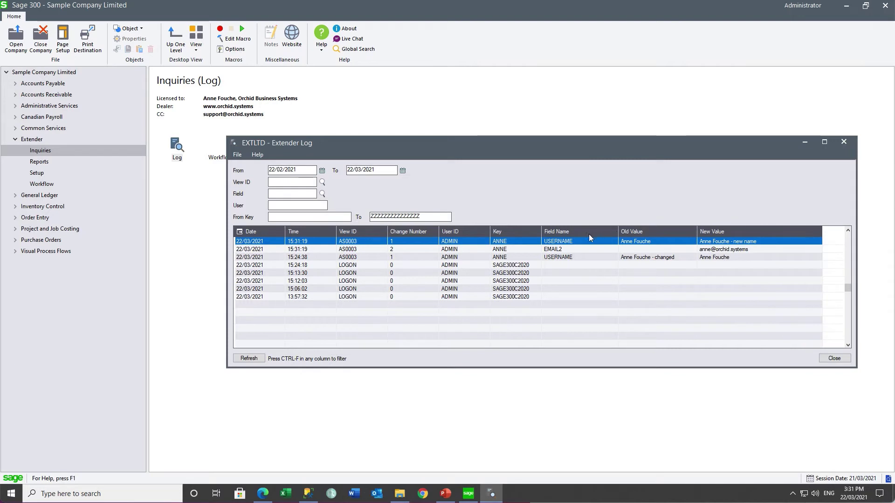
click(565, 243)
click(562, 253)
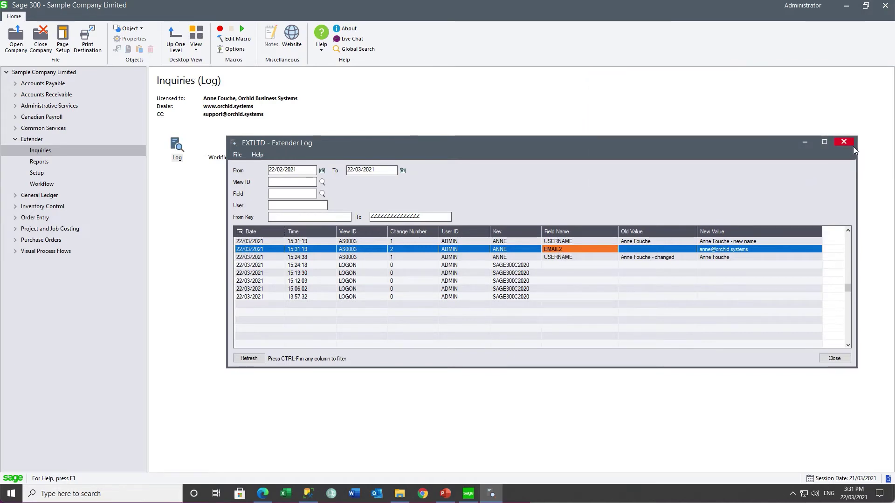
click(851, 146)
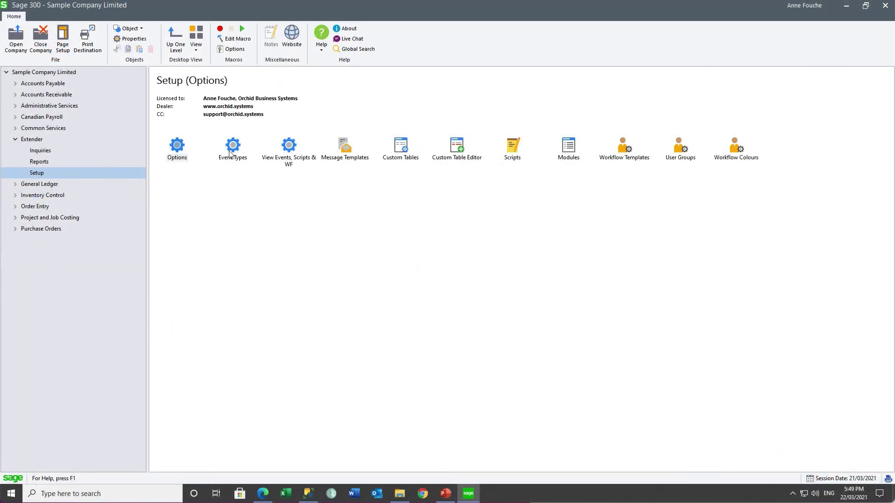
In View Events, Scripts & WF, pick the AR0024 Customers view via the finder.
double_click(231, 150)
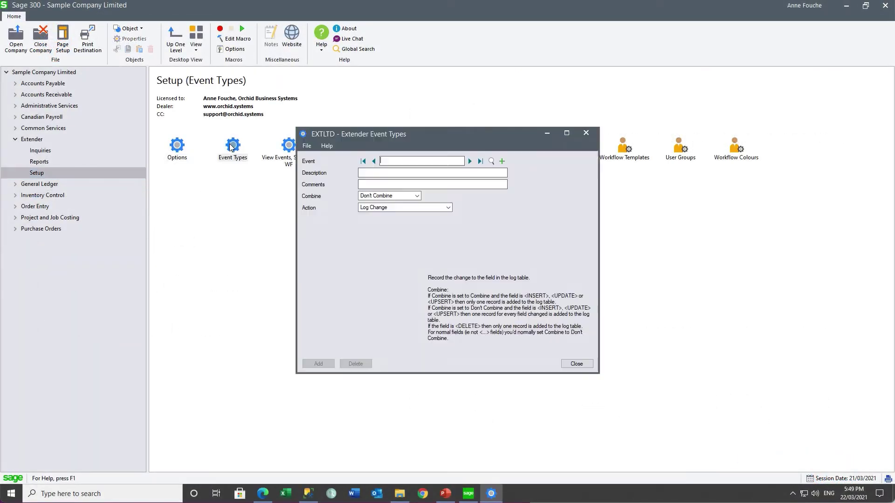
click(586, 132)
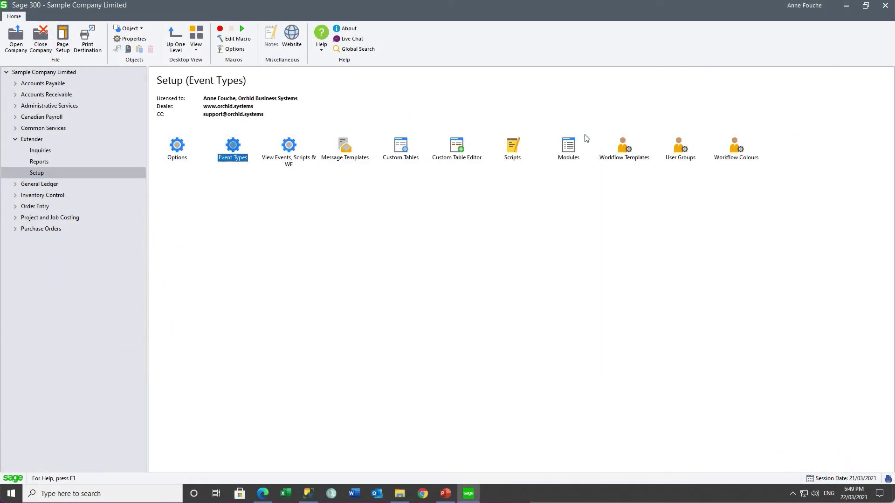
double_click(290, 148)
click(525, 179)
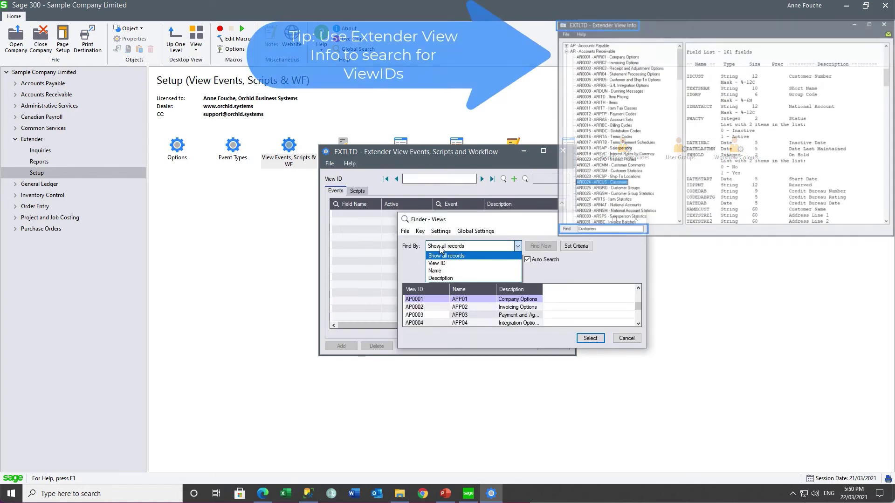
text(ar)
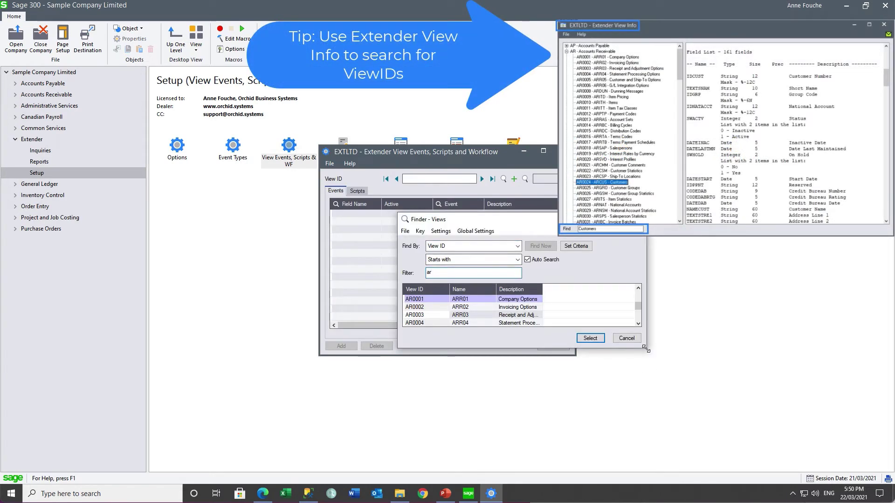
drag(646, 348, 692, 404)
click(684, 347)
click(684, 346)
click(684, 347)
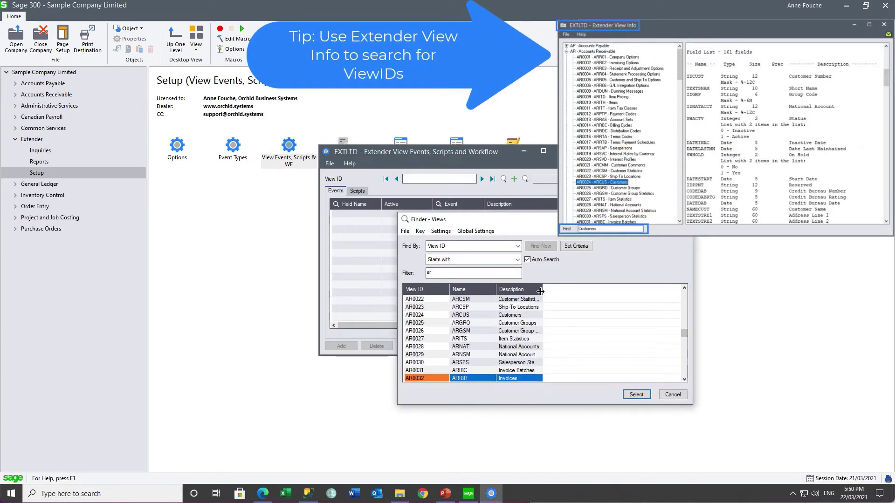
drag(542, 290, 602, 289)
click(426, 315)
click(636, 394)
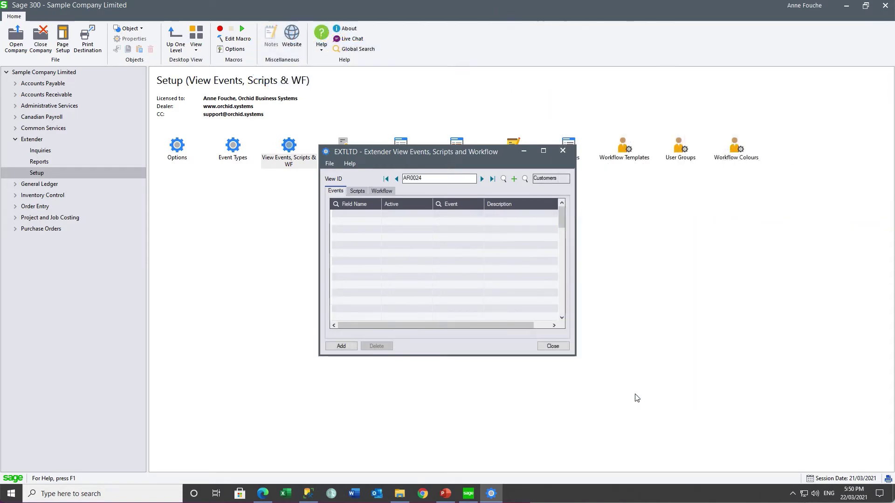
Add field AMTCRLIMT with the LOG event and close the window.
click(335, 204)
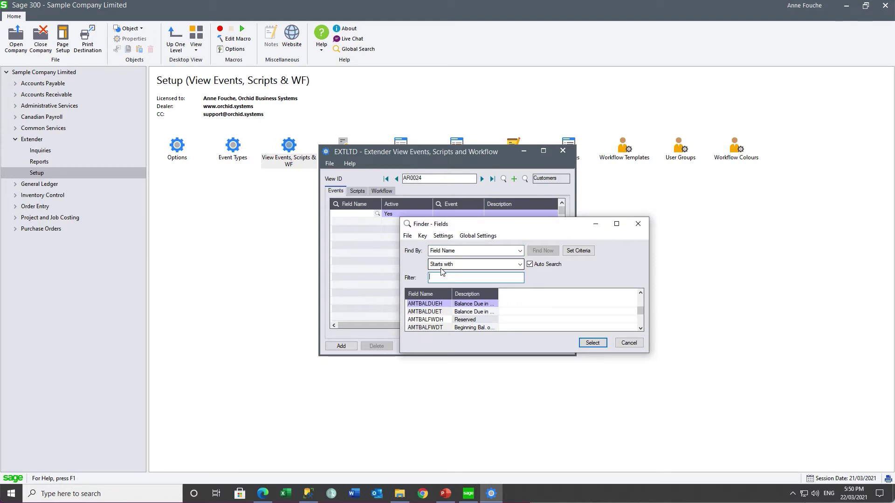
text(amt)
click(641, 328)
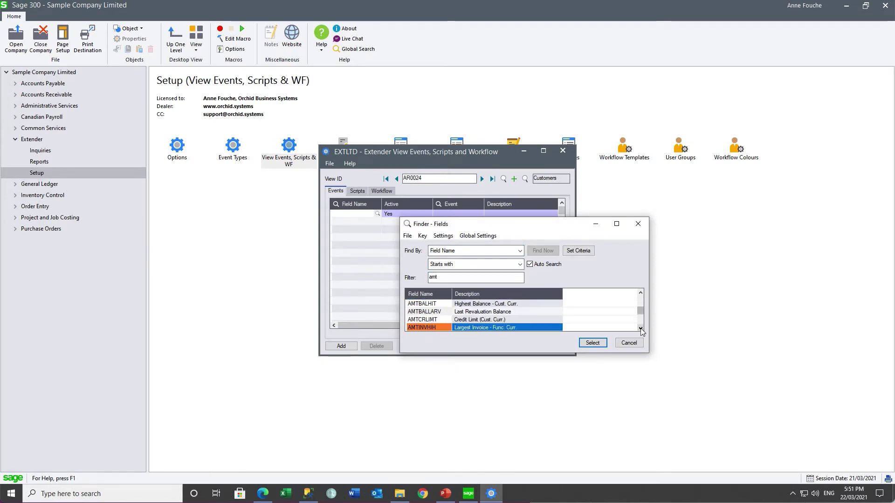
click(490, 321)
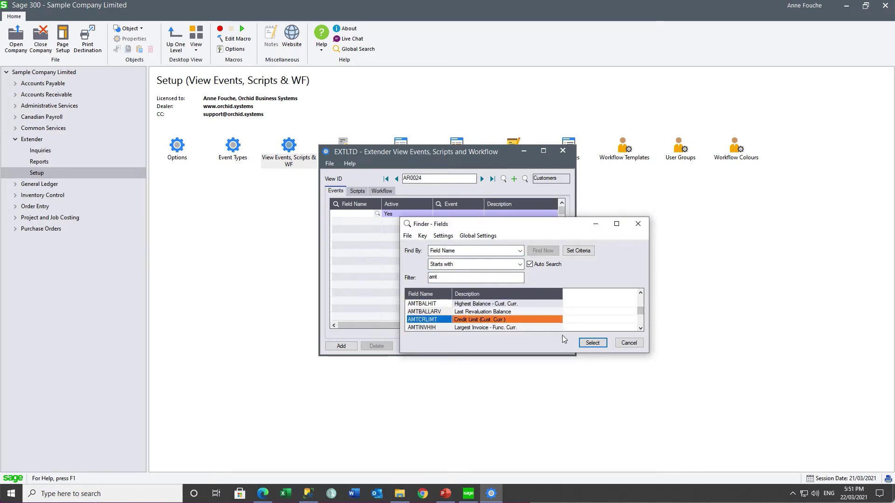
click(592, 343)
click(449, 213)
text(LO)
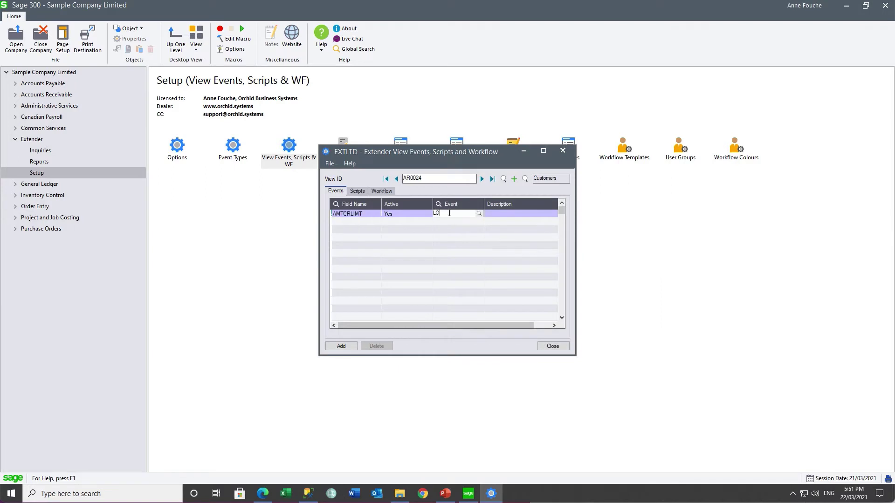
text(G)
key(Tab)
click(345, 215)
click(332, 347)
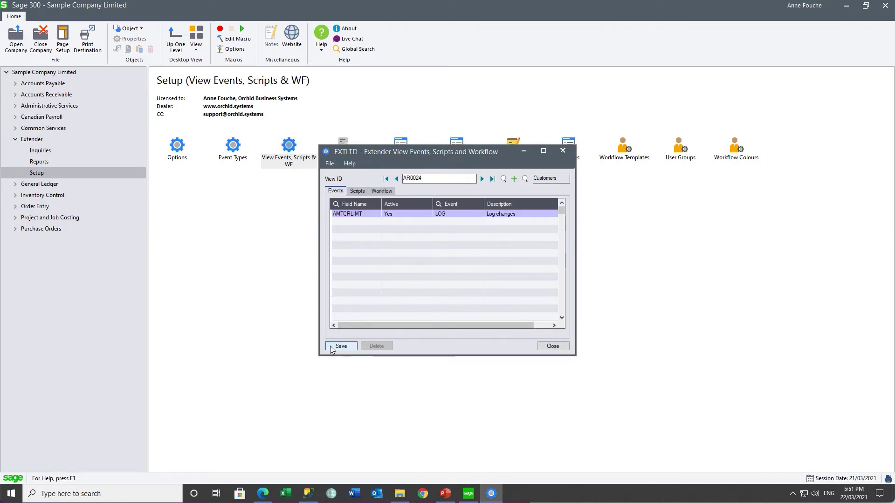
click(552, 347)
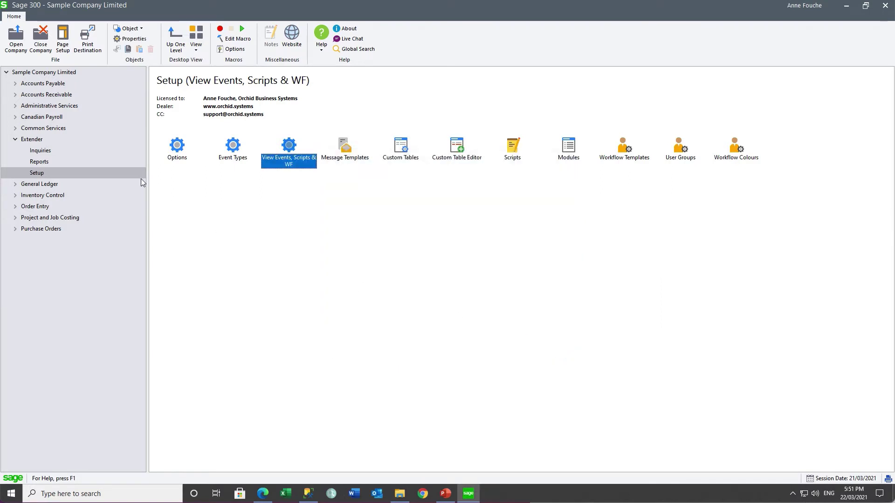
Close and reopen Sample Company Limited, then expand Accounts Receivable in the tree.
click(41, 39)
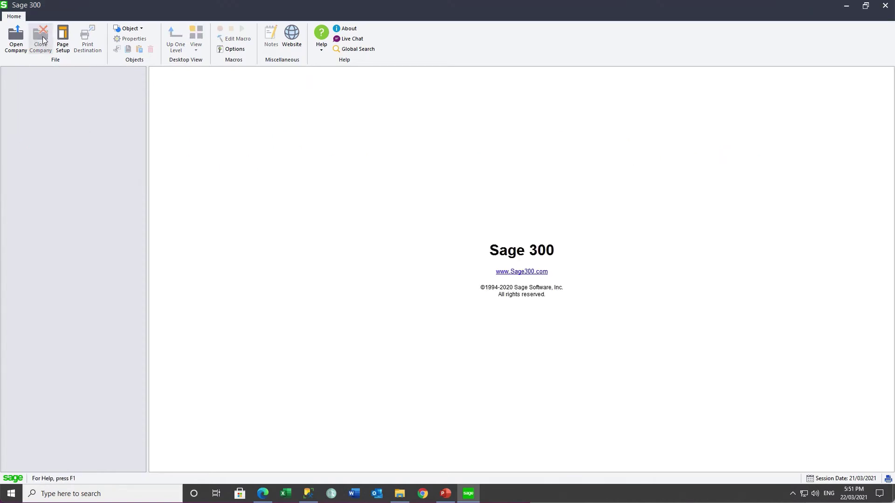
click(14, 36)
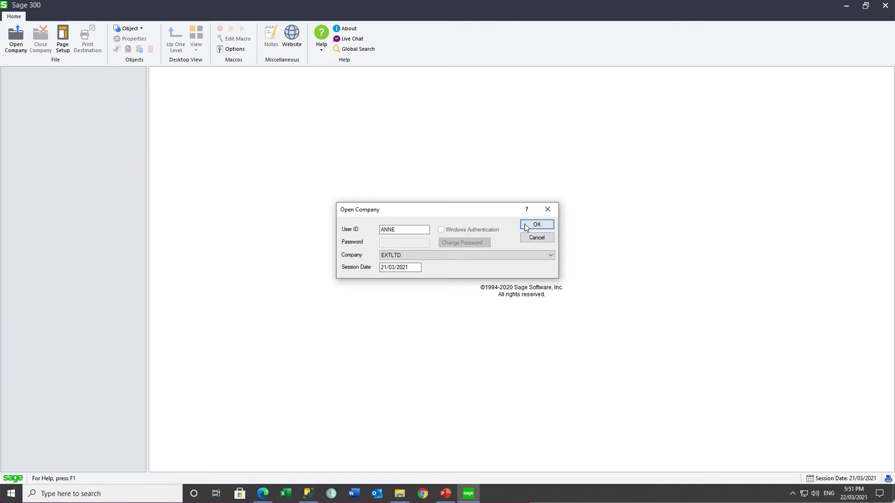
click(536, 224)
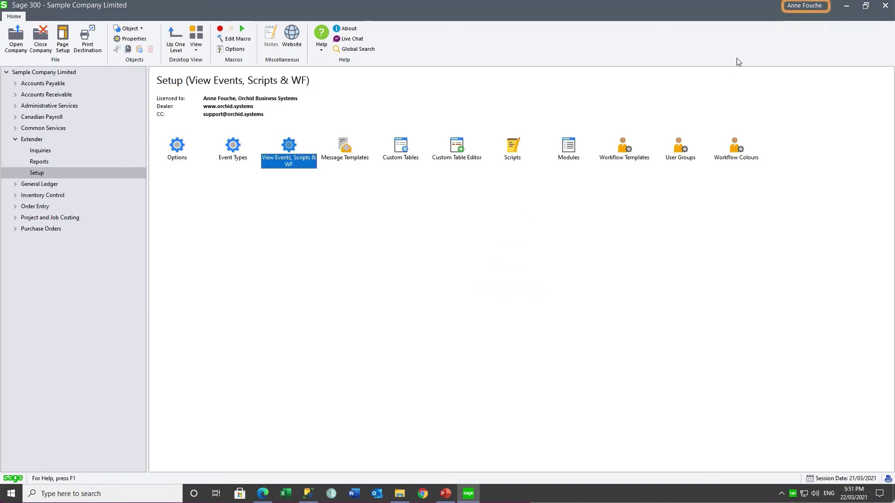
click(15, 95)
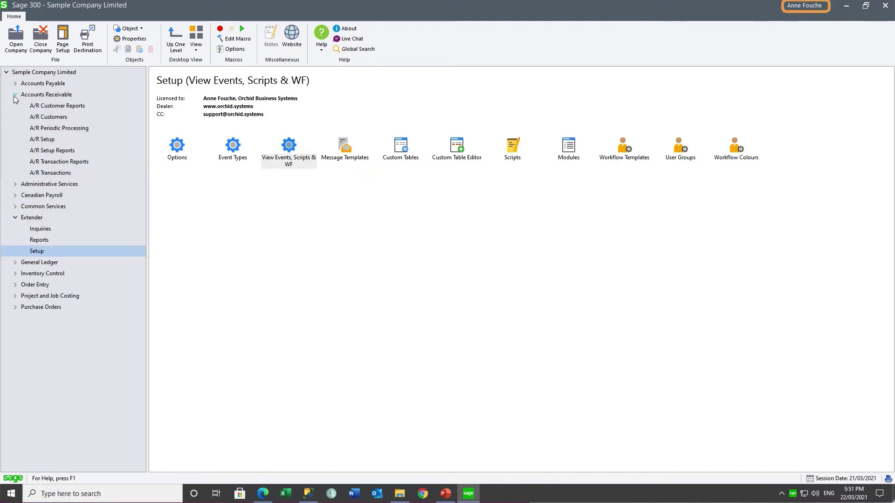
Load the customer, turn on its credit-limit warning and raise the limit from 20,000 to 25,000.
click(54, 118)
double_click(289, 151)
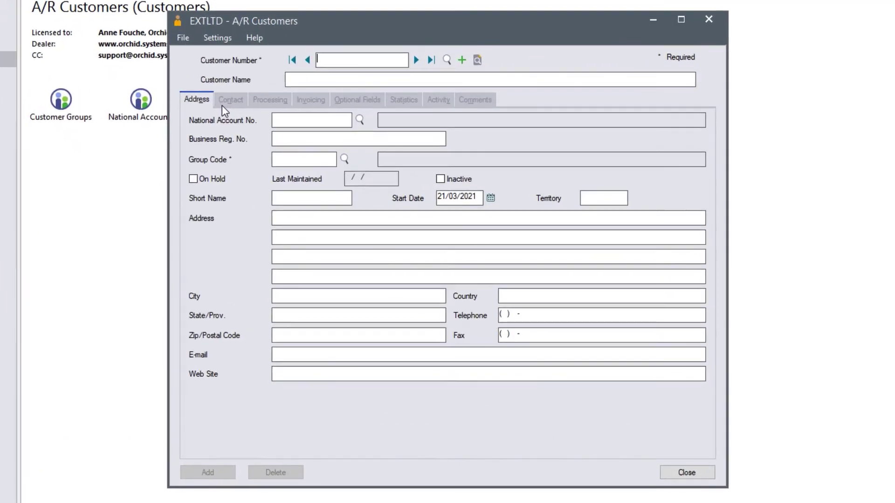
text(1200)
key(Tab)
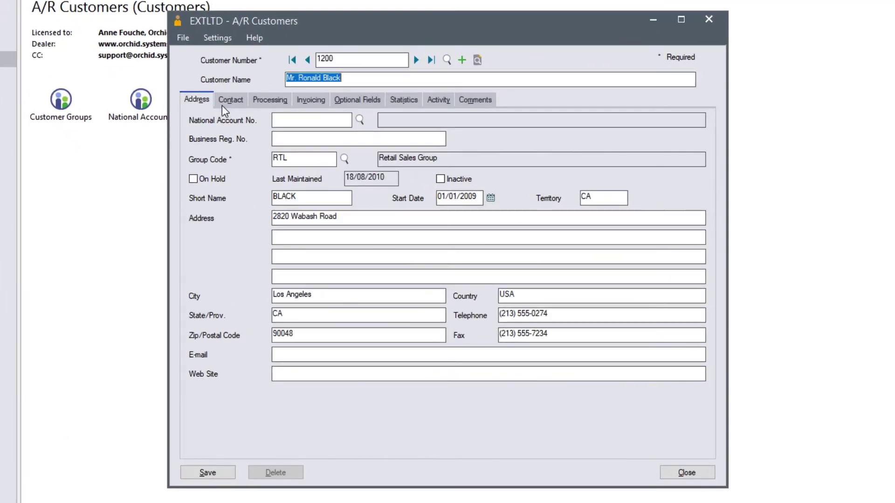
click(263, 104)
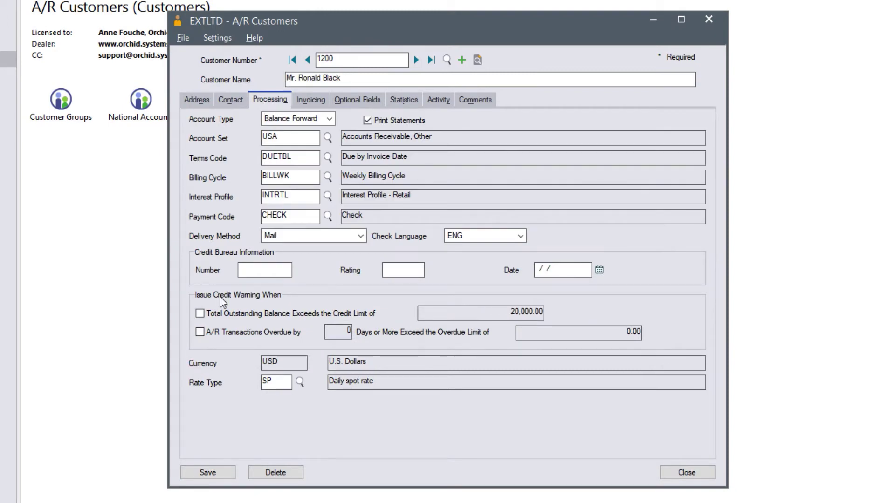
click(200, 314)
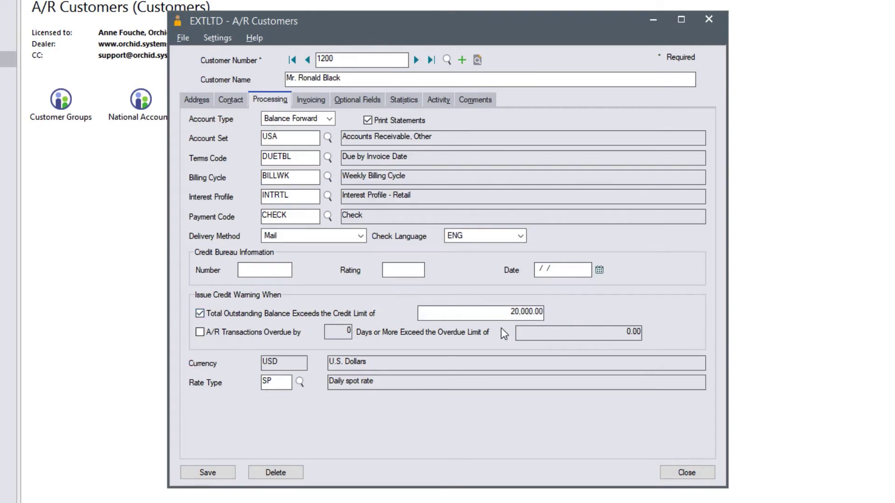
drag(508, 310, 556, 314)
text(25,000)
click(251, 272)
Check the Extender Log entry showing AMTCRLIMT 20000.000 to 25000.000, then close both windows.
text(1)
key(ctrl+l)
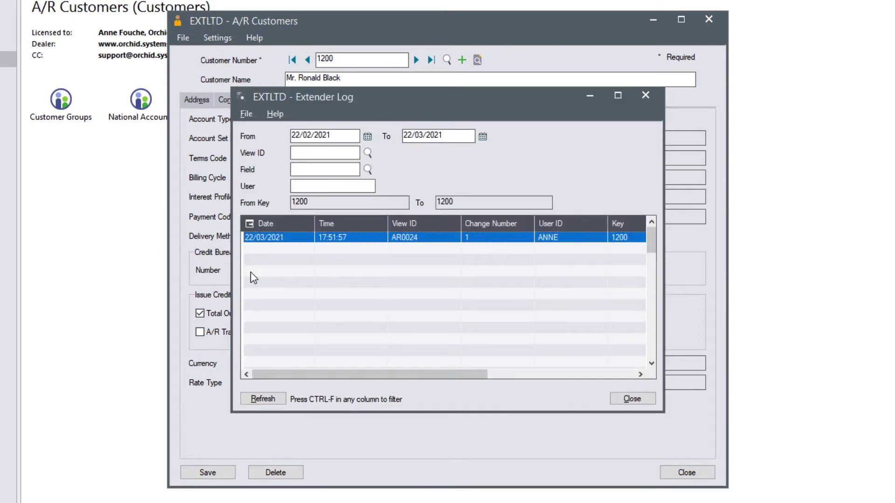
click(256, 240)
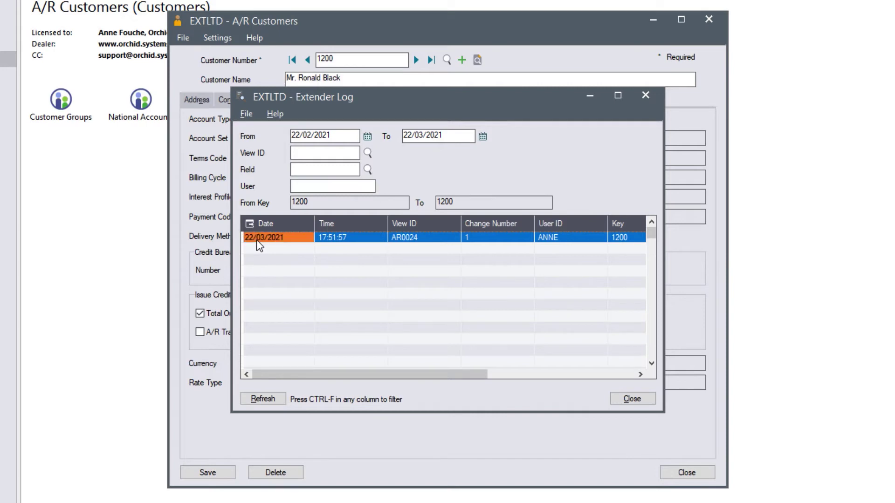
click(321, 240)
drag(395, 375, 505, 387)
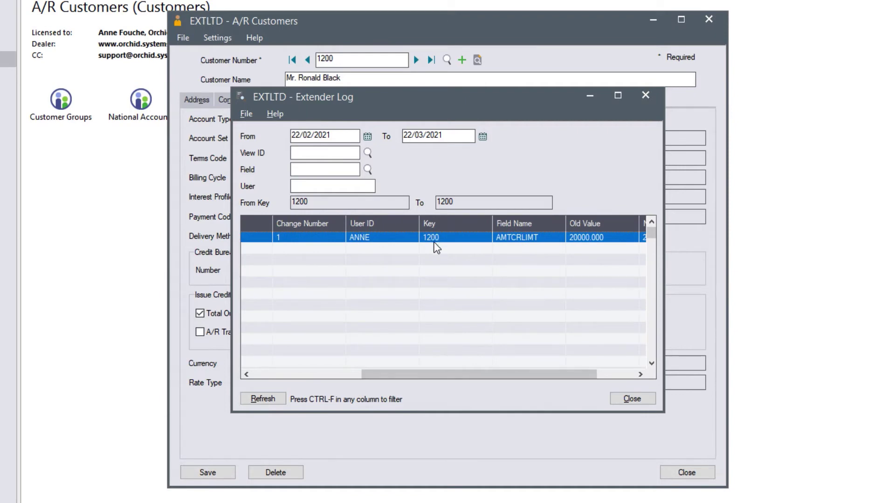
drag(550, 376, 602, 378)
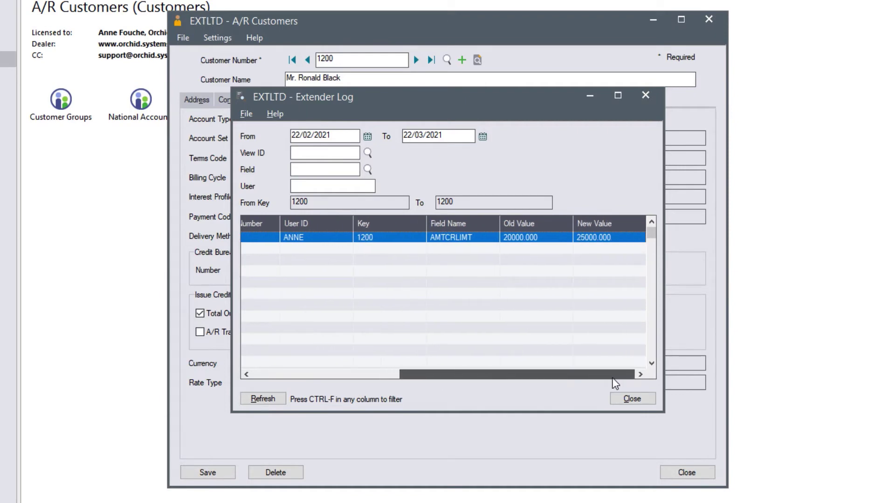
click(632, 399)
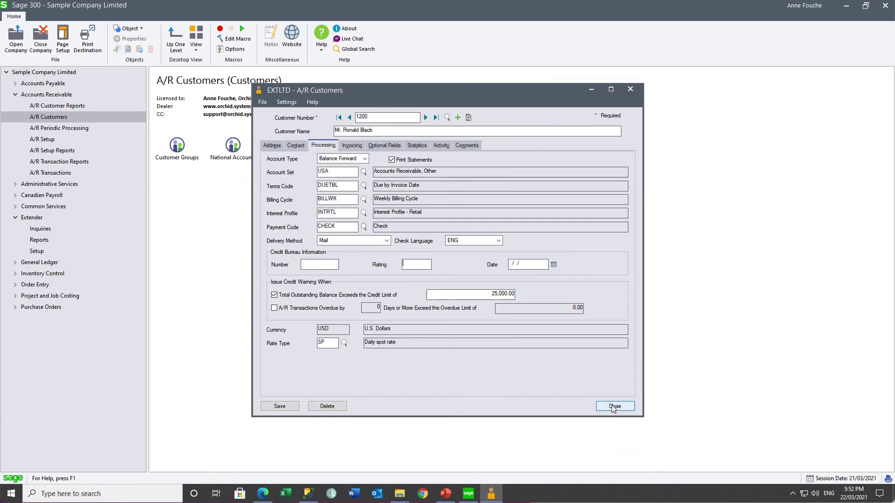
click(614, 406)
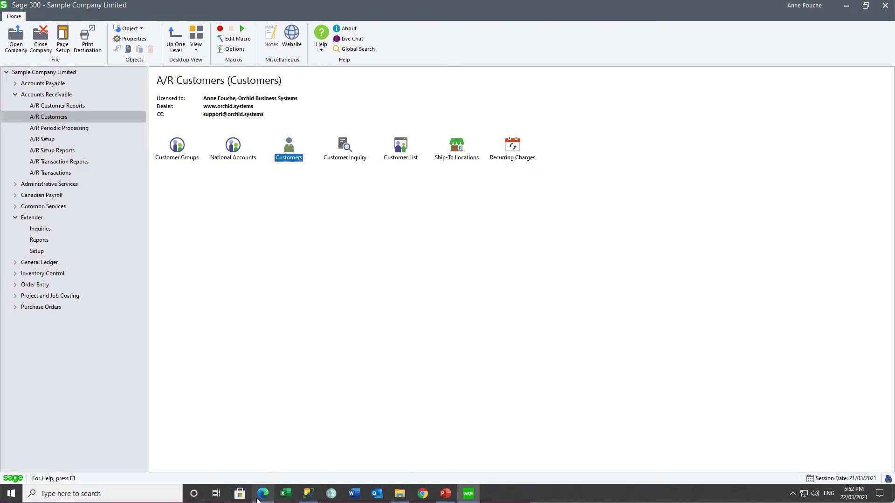
In web A/R Customers, check Total Outstanding Balance and change the credit limit from 10,000.00 to 20,000.00, saved.
click(261, 499)
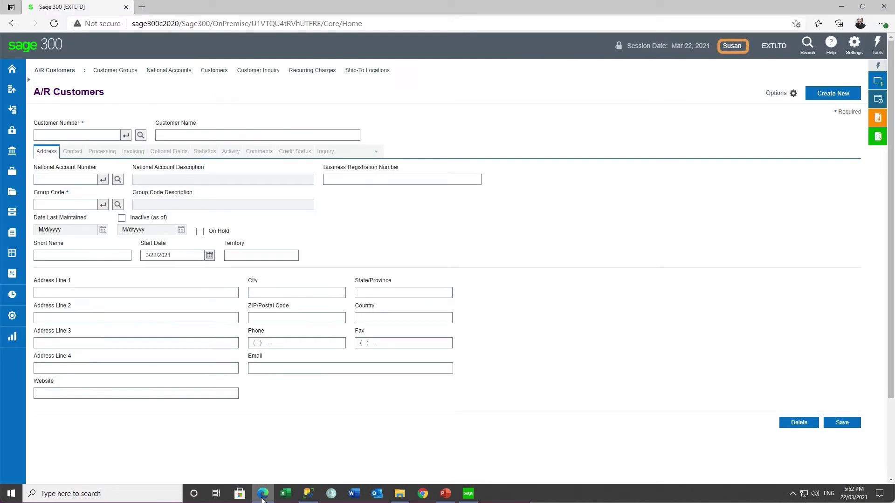
click(52, 136)
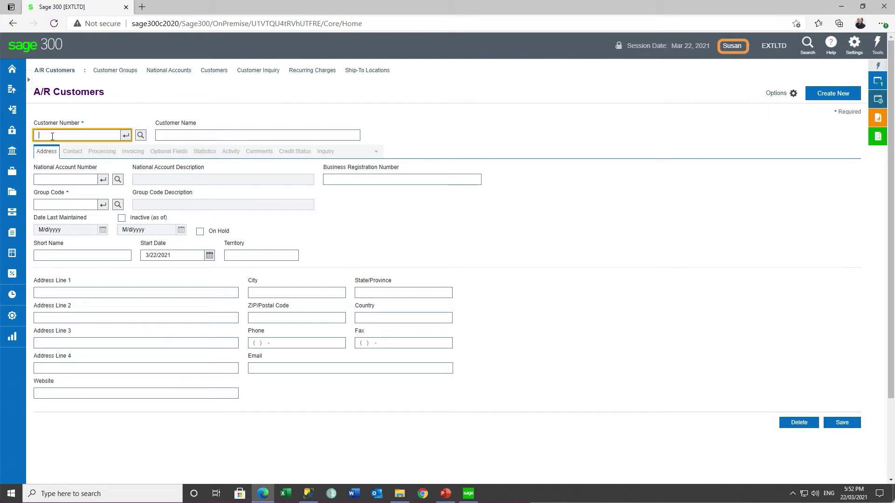
text(1500)
key(Tab)
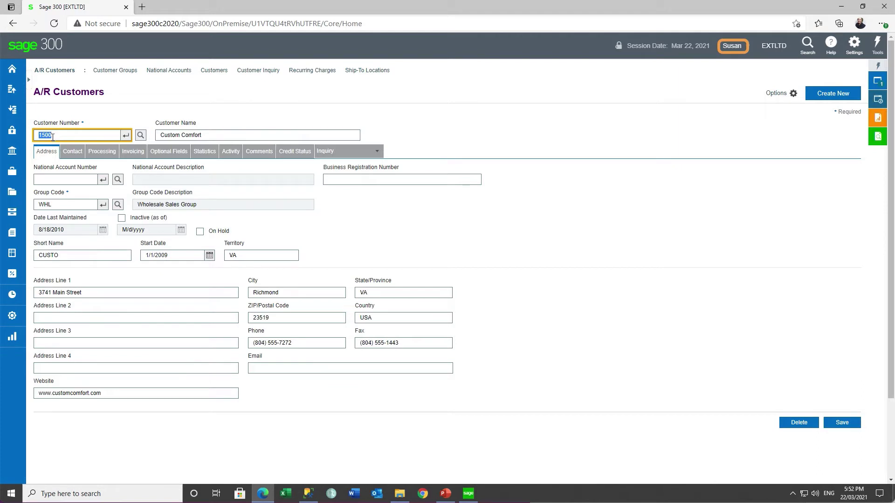
click(102, 152)
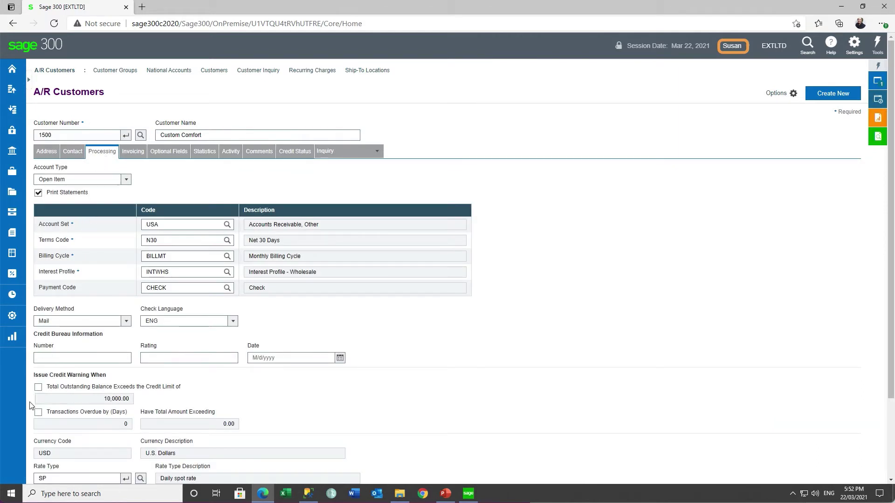
click(38, 388)
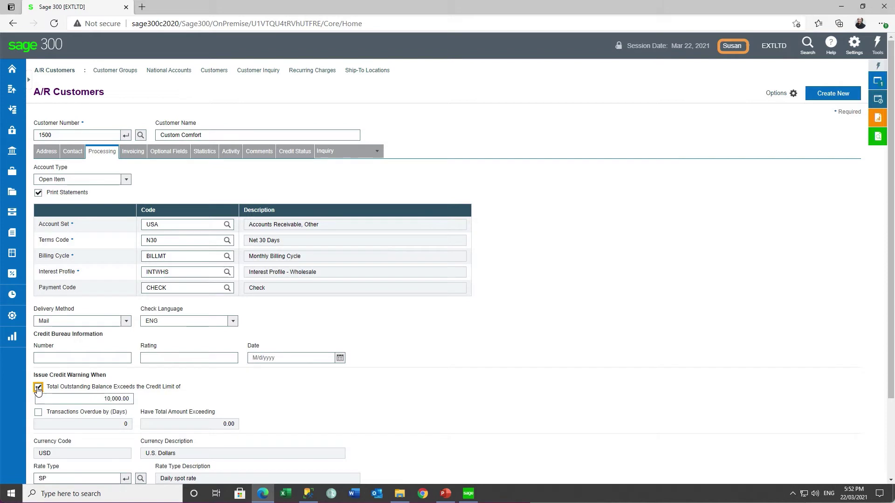
click(103, 399)
text(20,000)
key(Tab)
scroll(549, 333, down, 3)
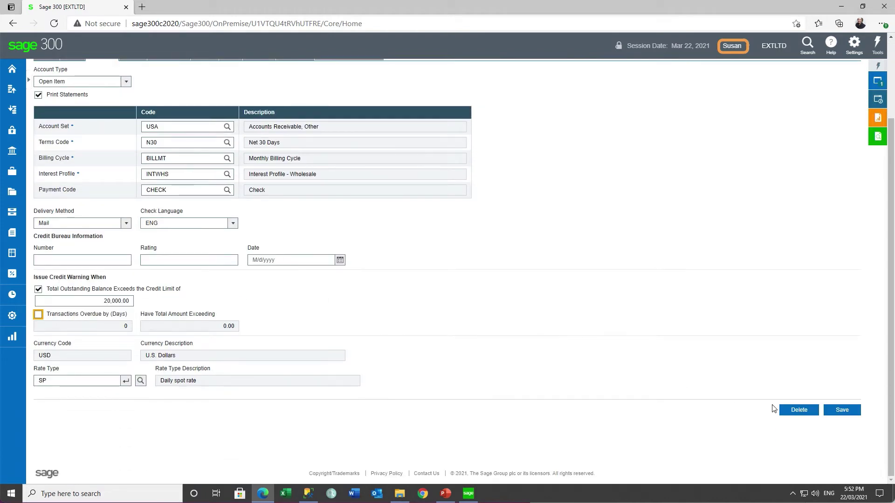
click(832, 413)
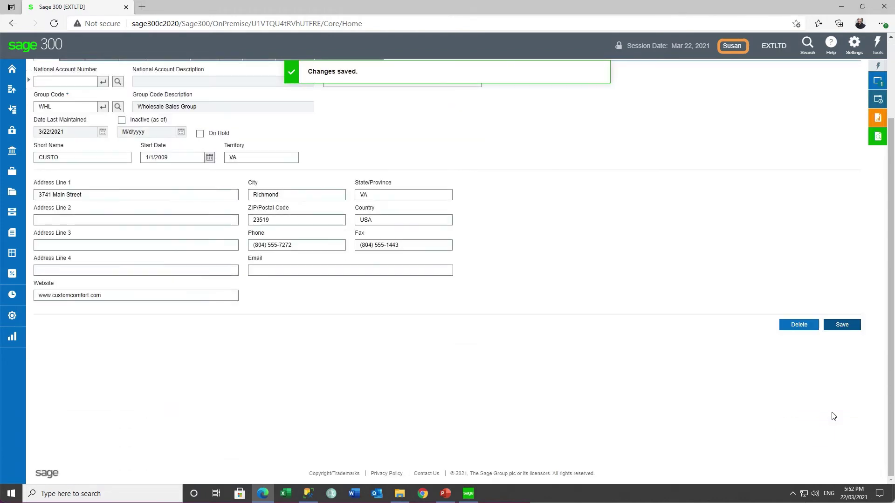
Enlarge the desktop Extender Log and compare both AMTCRLIMT changes and the users who made them.
click(468, 495)
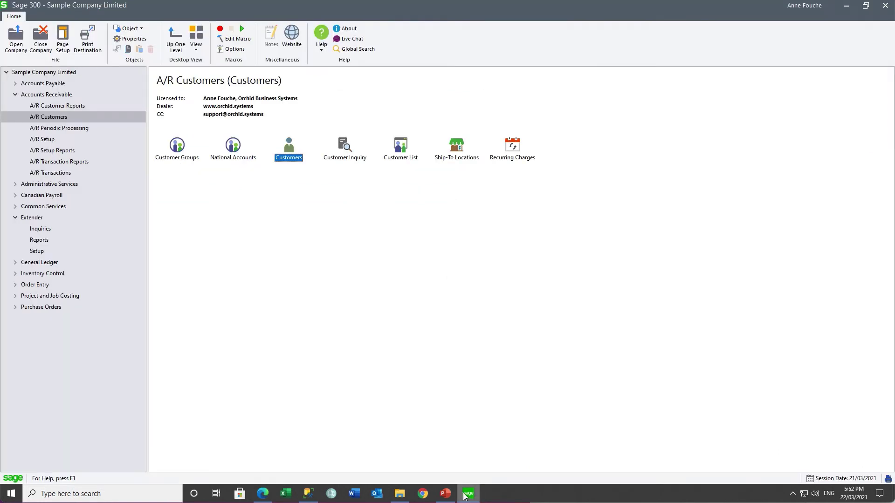
click(39, 229)
double_click(177, 145)
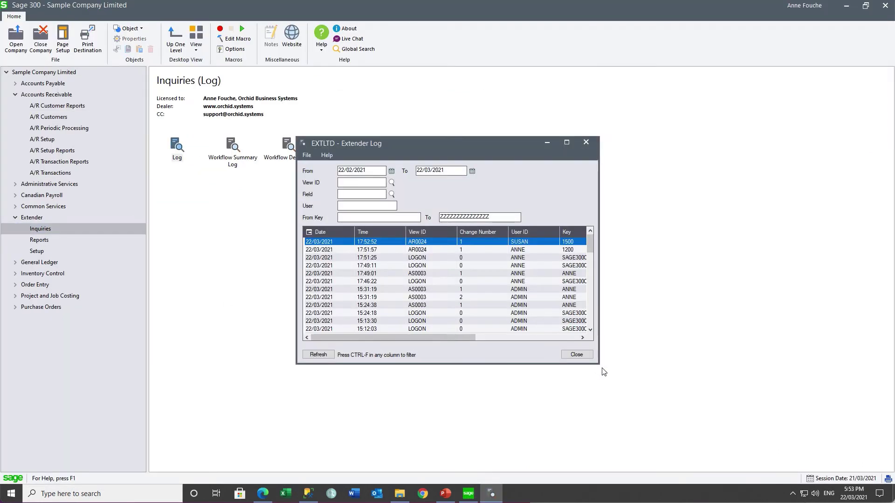
drag(605, 373, 894, 381)
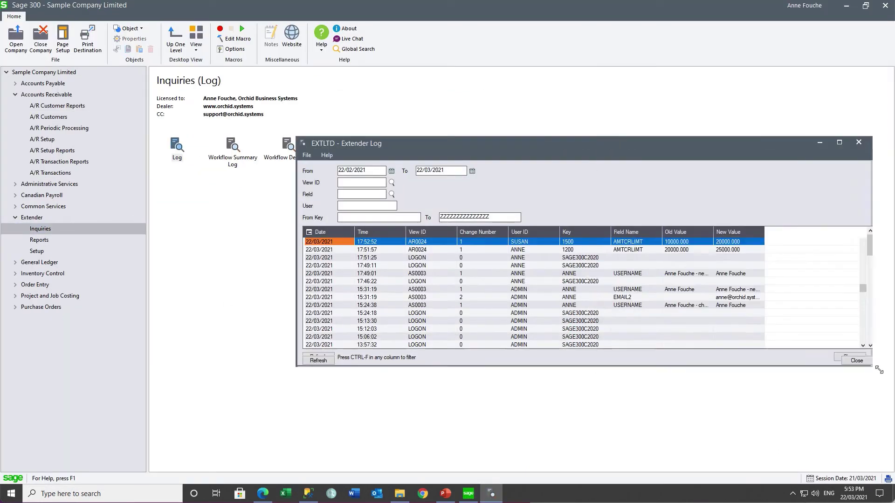
click(536, 242)
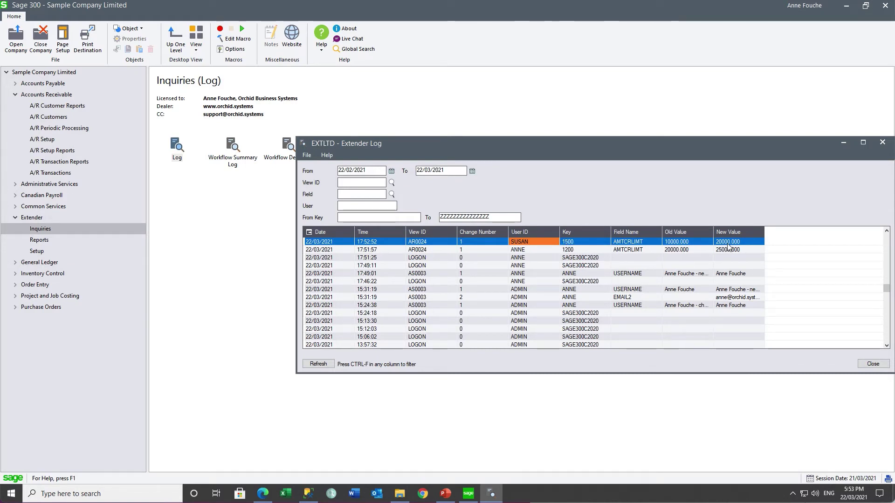
click(571, 251)
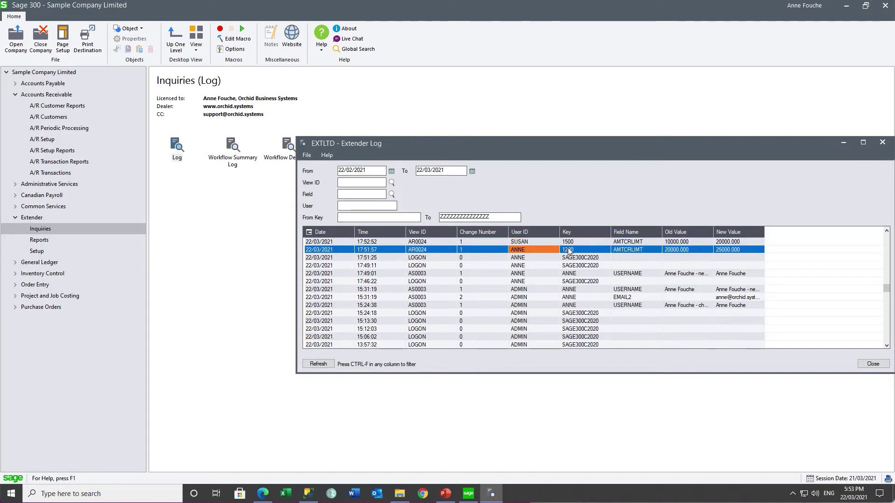
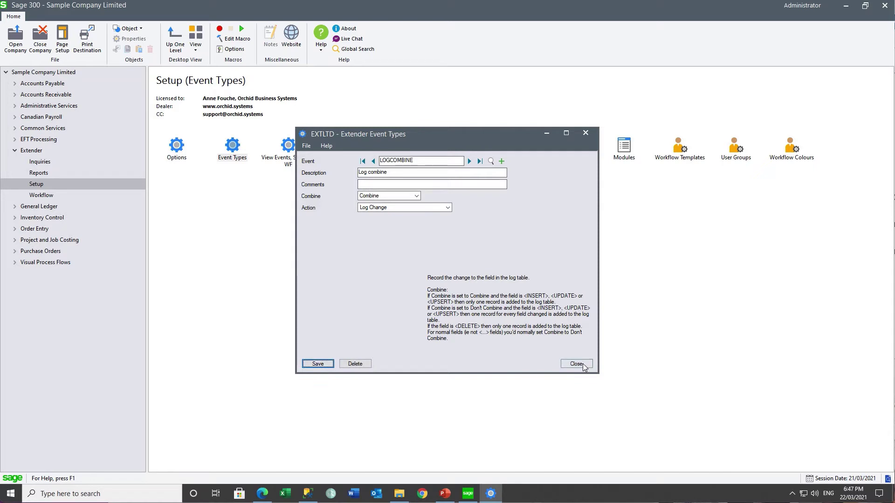
Close the LOGCOMBINE event type and select view EL0001 Bank Detail in View Events setup.
click(577, 364)
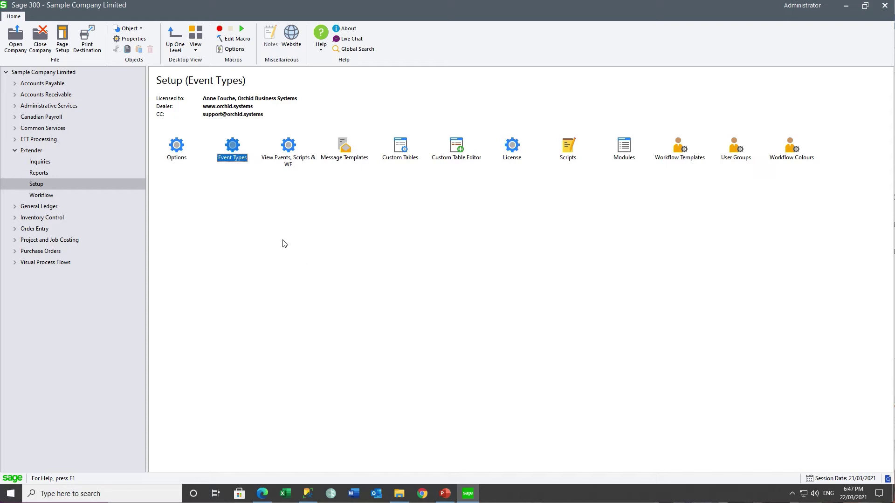
double_click(288, 147)
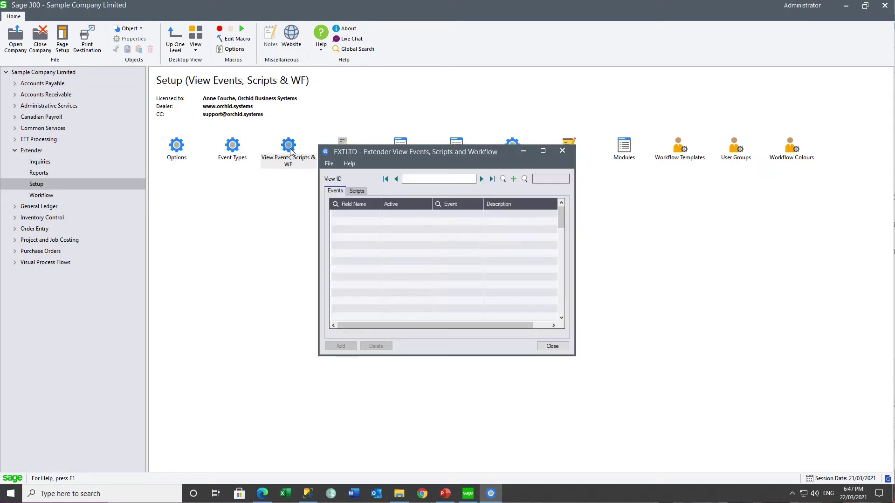
click(524, 179)
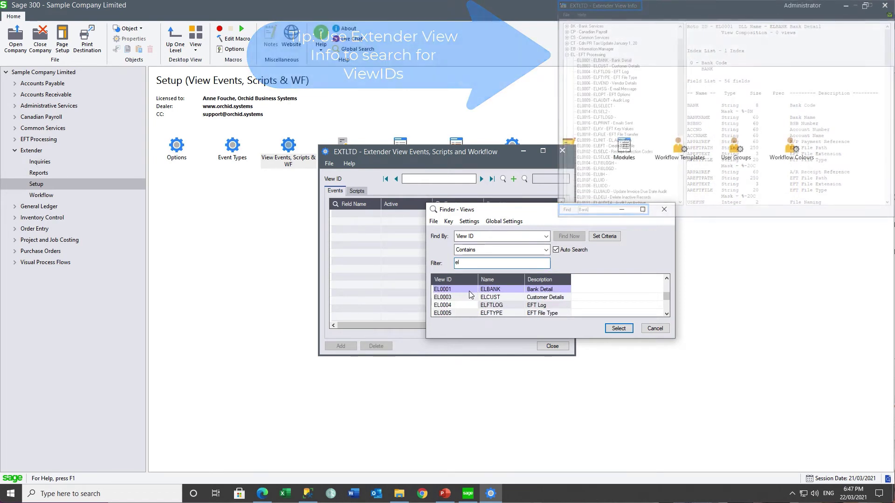
double_click(469, 291)
Add an <UPSERT> row using the LOGCOMBINE event for EL0001, then save and close.
click(360, 224)
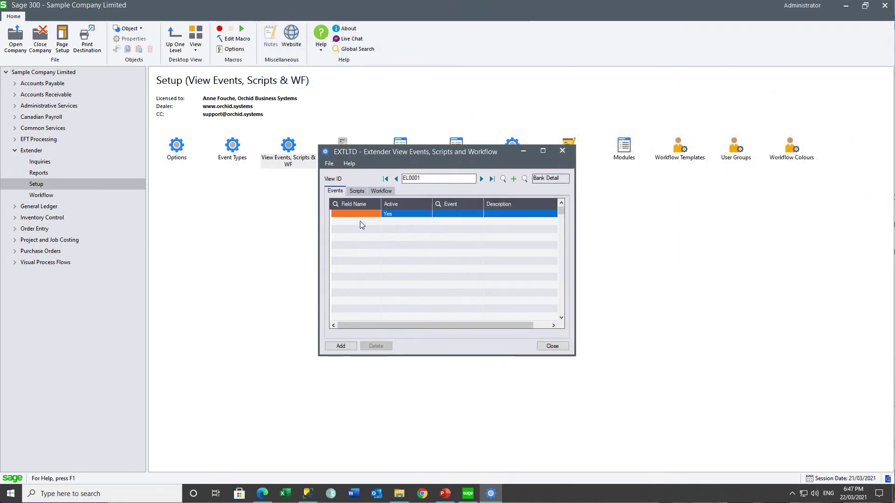
click(336, 204)
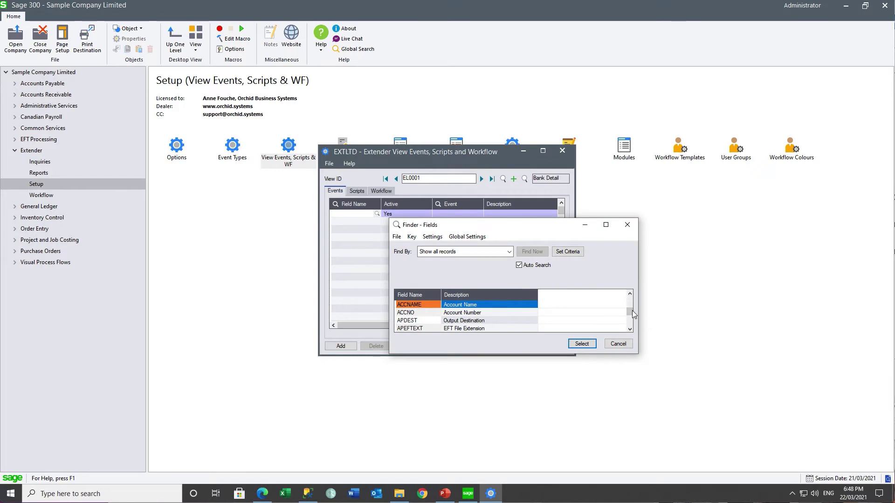
drag(629, 311, 629, 298)
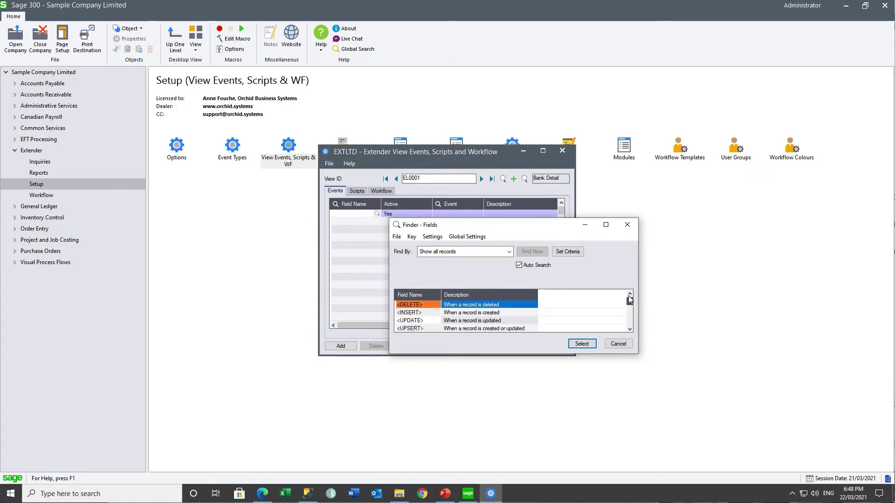
click(424, 329)
click(577, 345)
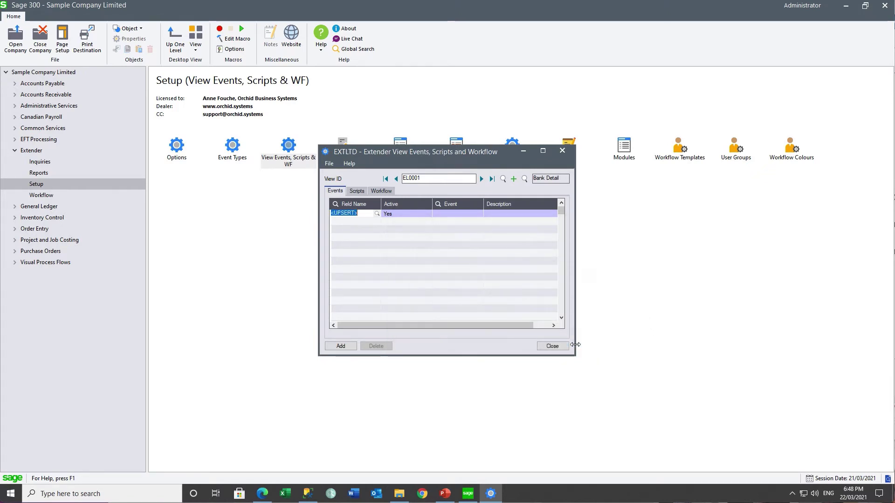
key(Tab)
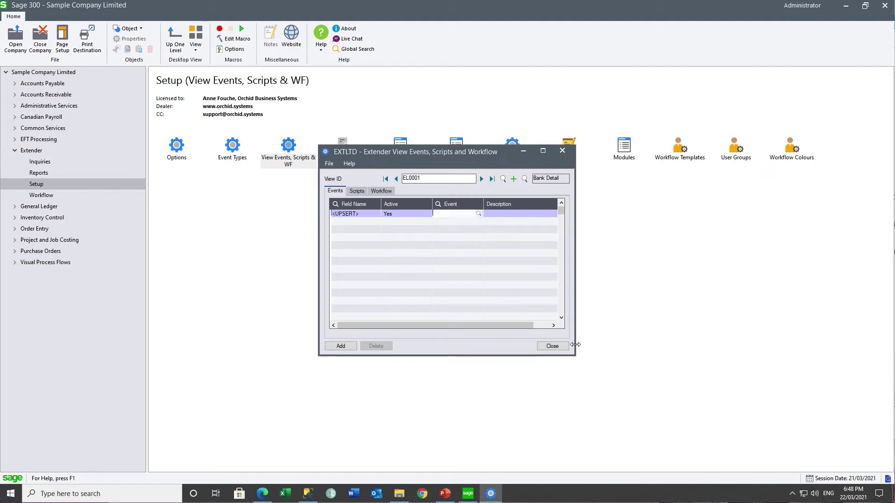
click(478, 213)
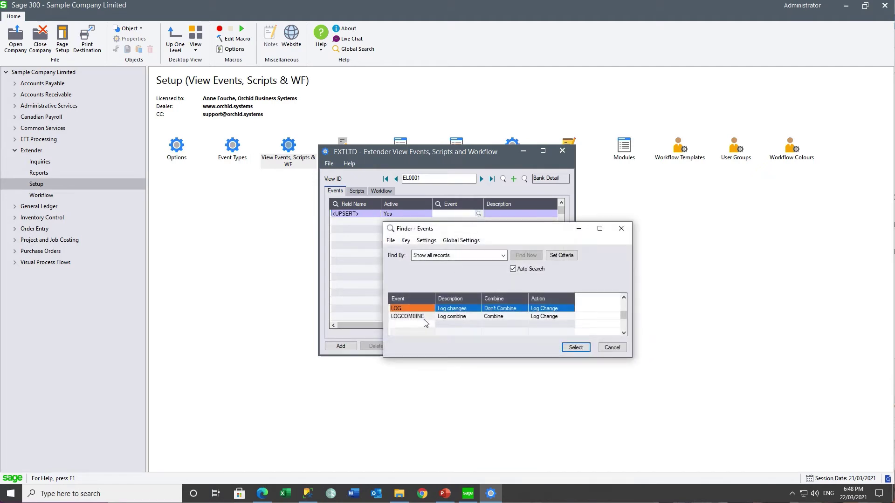
double_click(422, 316)
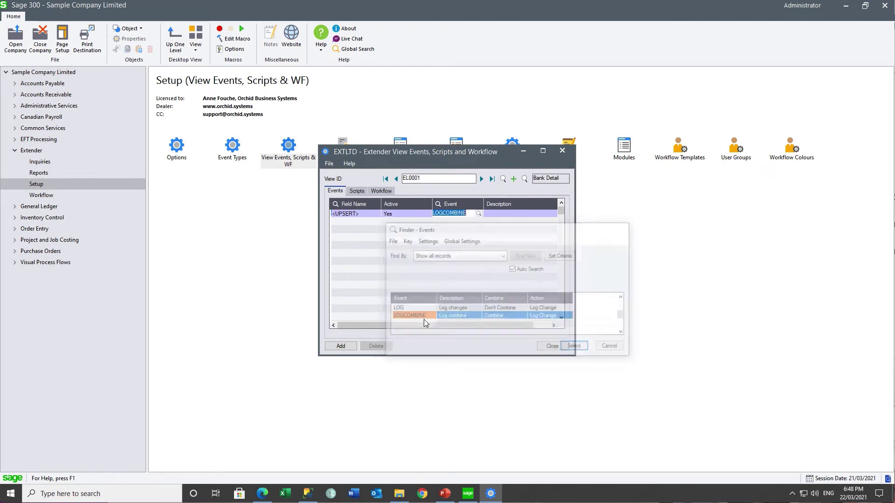
click(341, 346)
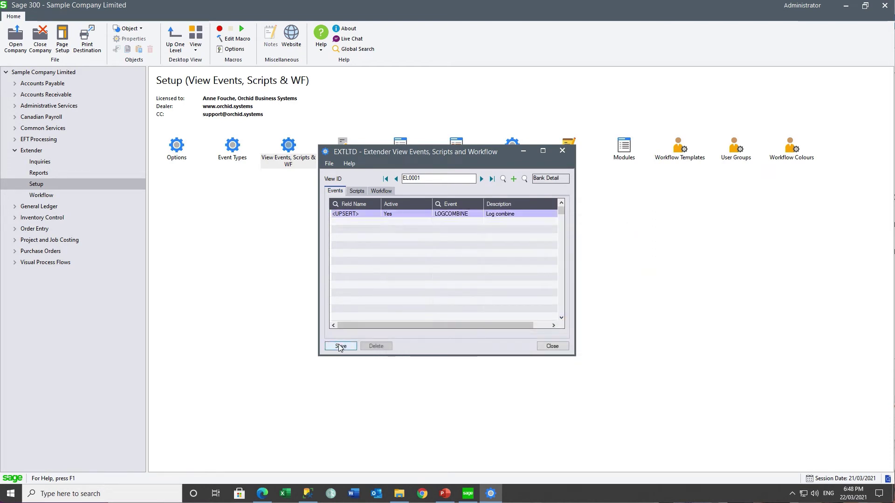
click(552, 347)
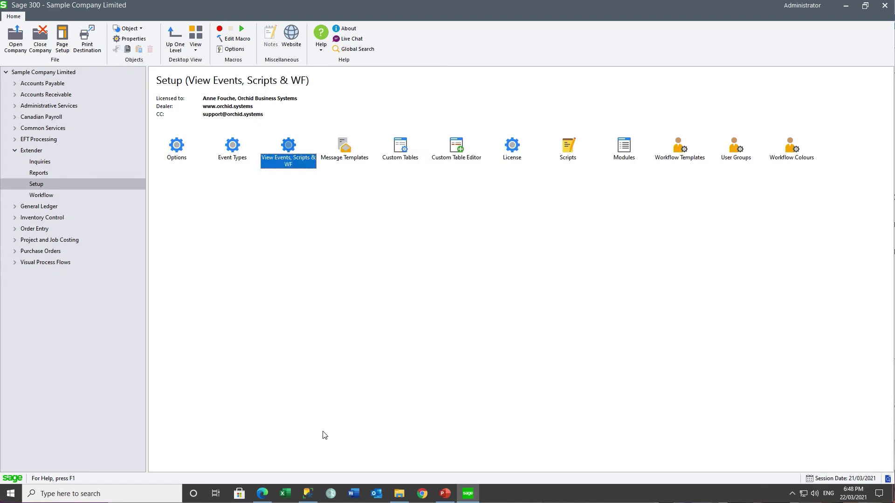
Sign in to the Sage 300 web screens and load bank CCB in EFT Banks.
click(262, 493)
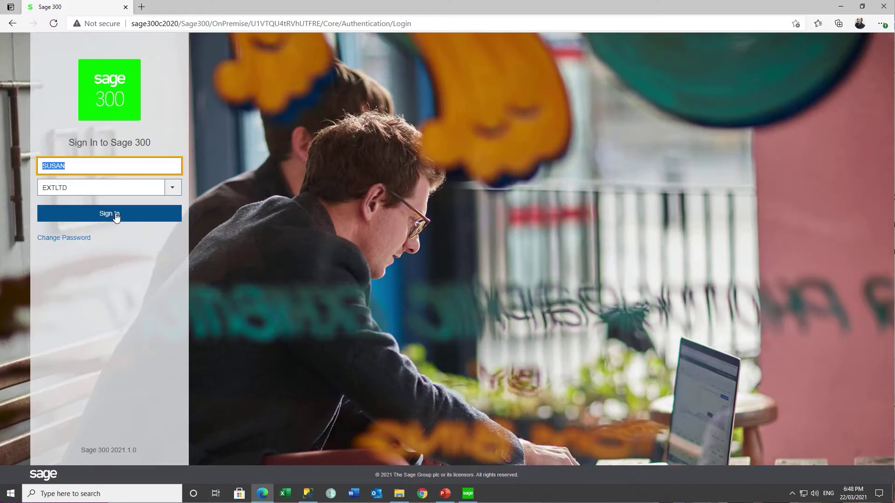
click(116, 216)
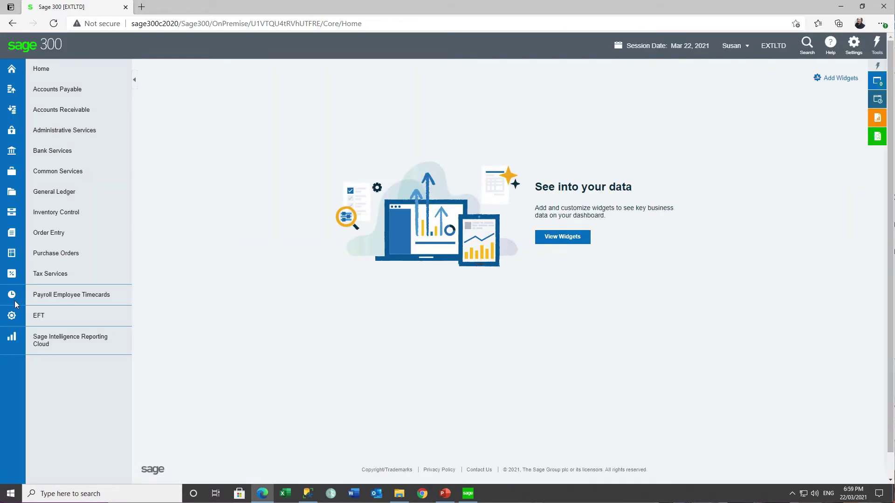
click(124, 318)
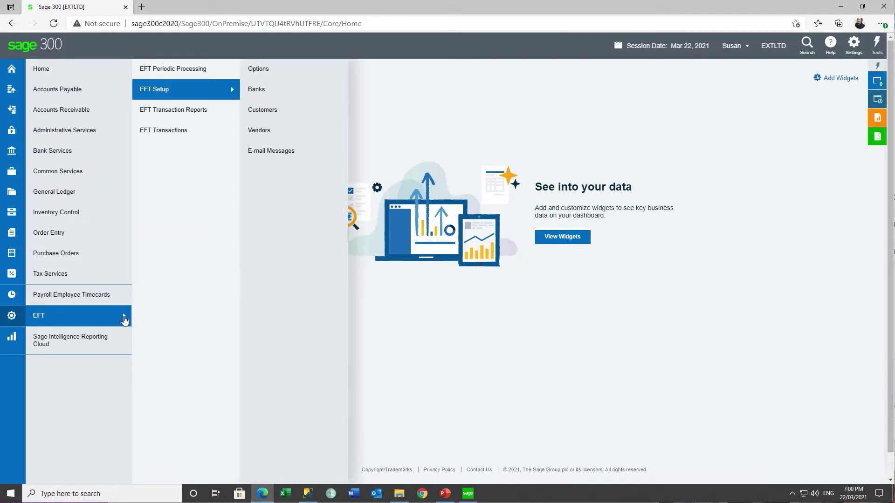
mouse_move(198, 108)
mouse_move(219, 90)
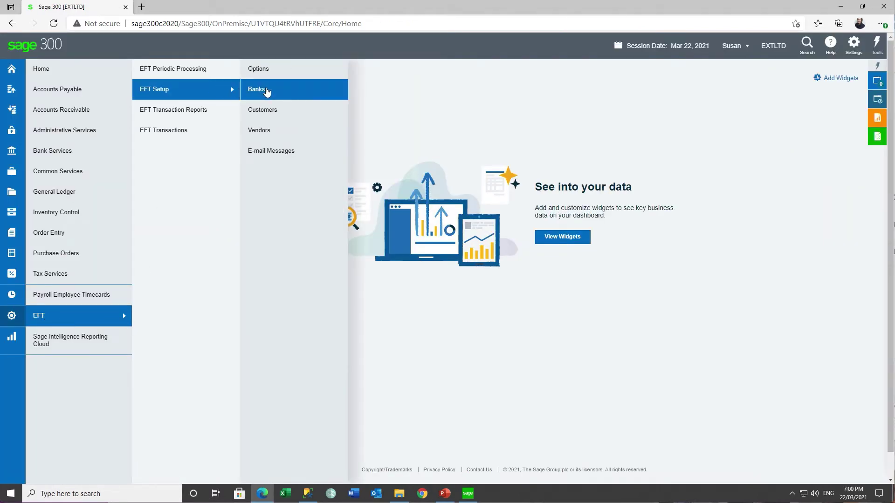
click(267, 92)
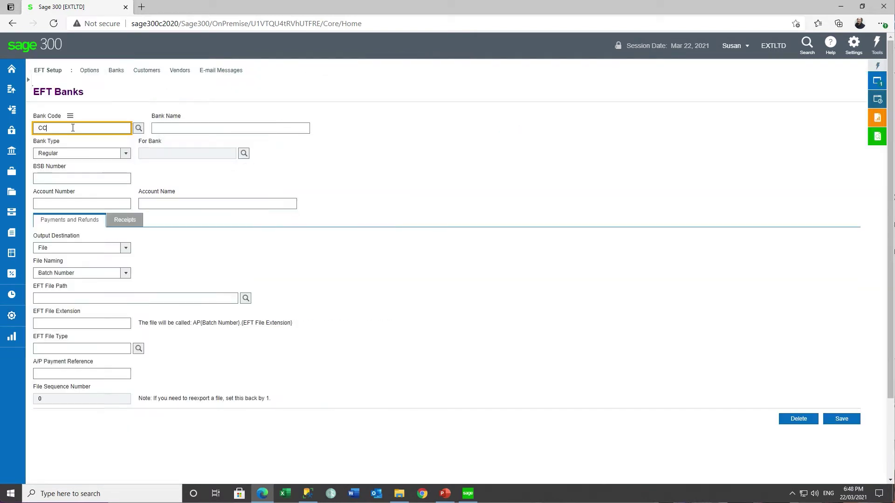
text(B)
key(Tab)
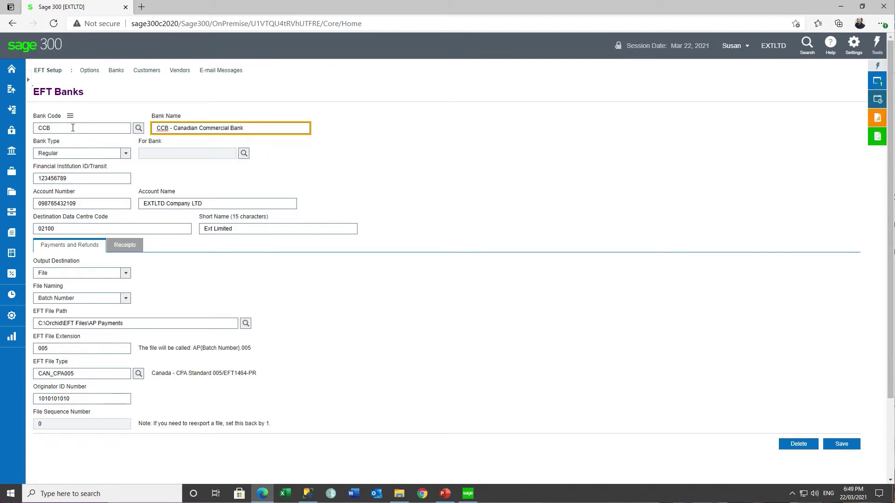
Append ' - amended' to the CCB account name and save the bank record.
click(212, 204)
click(212, 204)
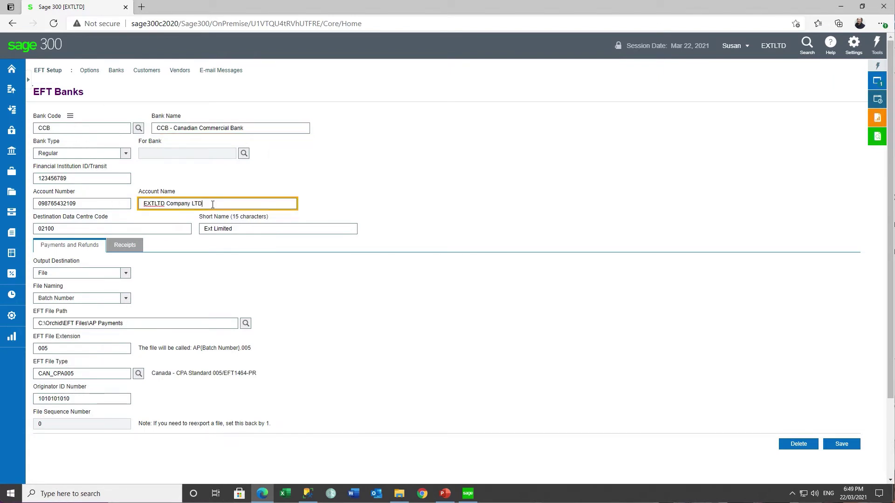
text(- amended)
click(838, 447)
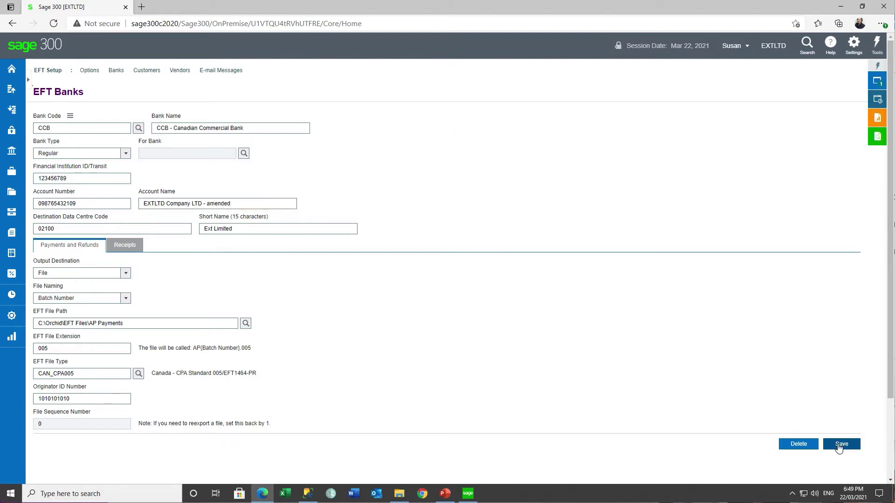
click(468, 494)
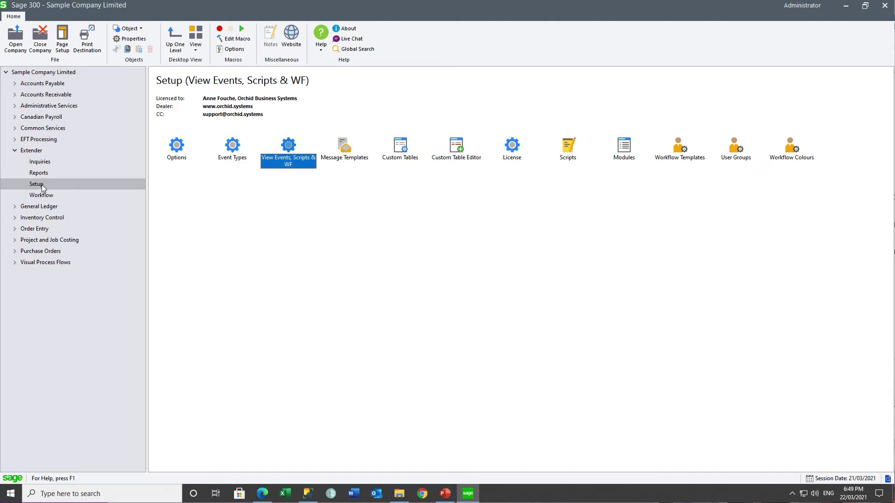
Open the Extender Log and examine the newest EL0001 entry with key CCB and <UPDATE>.
click(42, 162)
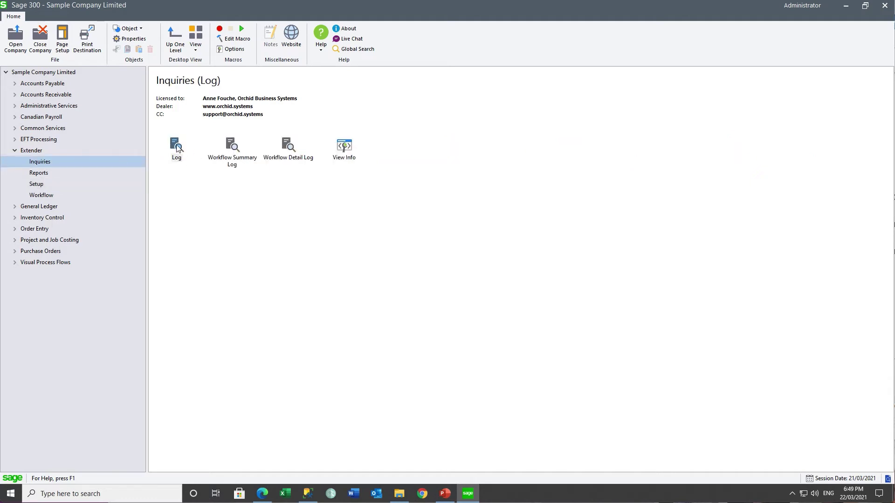
double_click(178, 147)
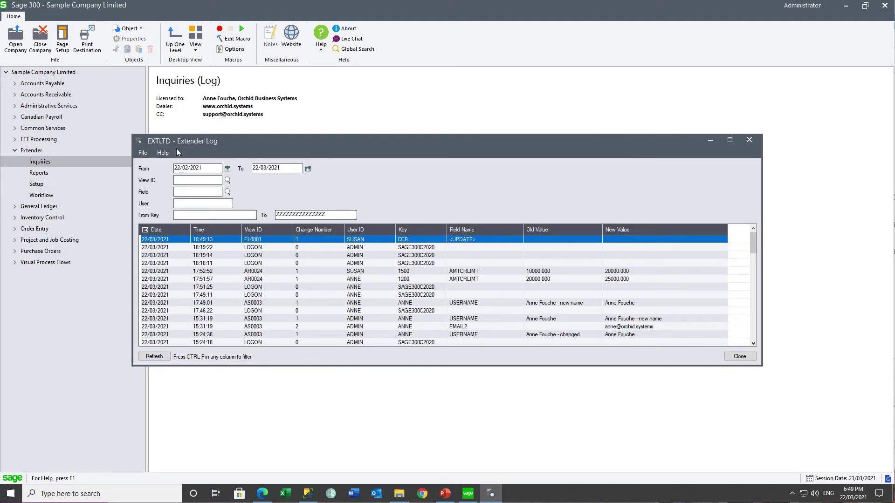
click(152, 241)
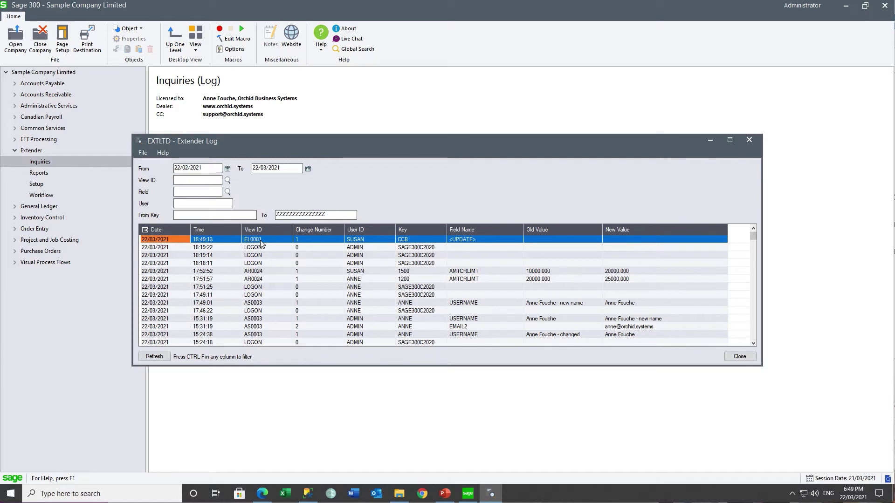
click(412, 241)
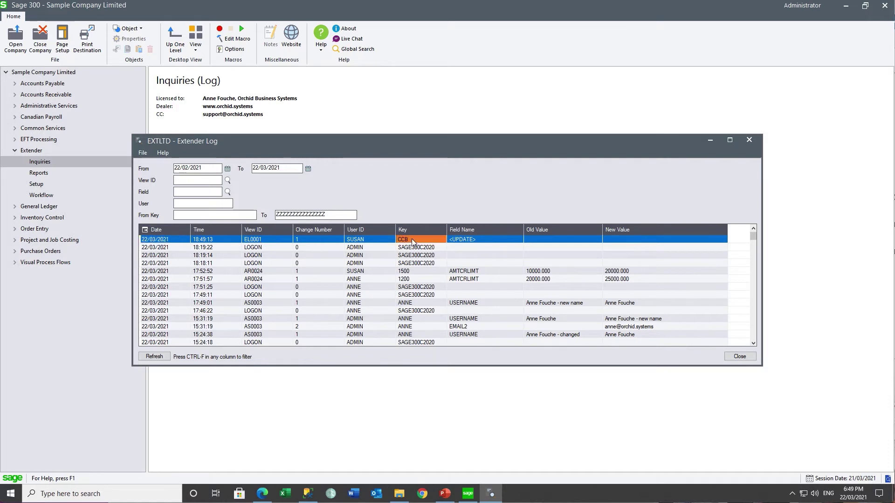
click(468, 241)
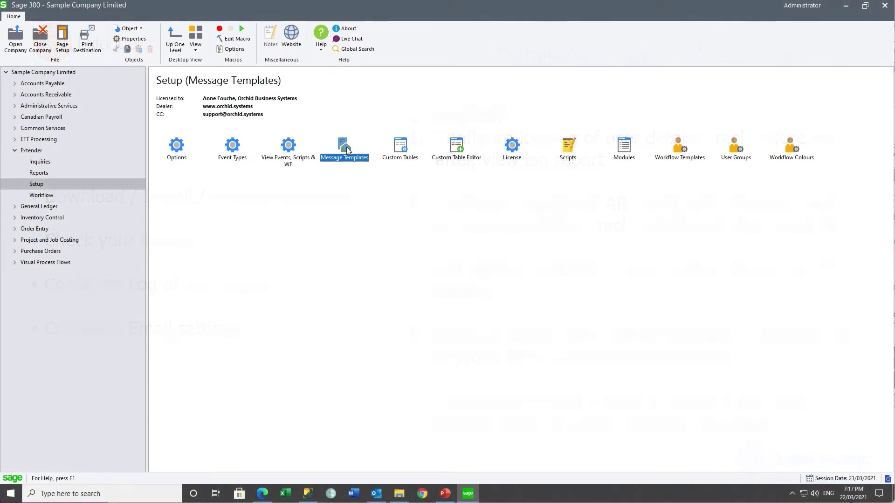
Create template EFTVENDORNEWAMEND, 'EFT Vendor is created or amended', with pasted subject and body.
double_click(346, 147)
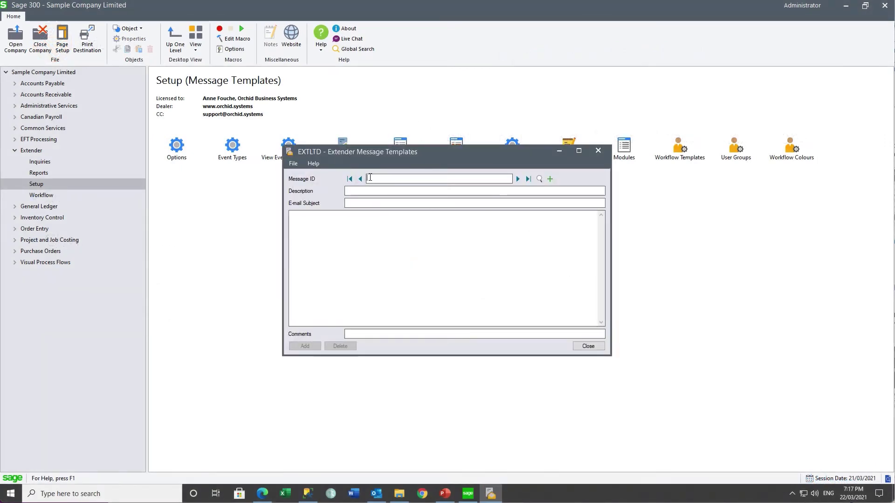
text(EFTVENDORNEWAMEND)
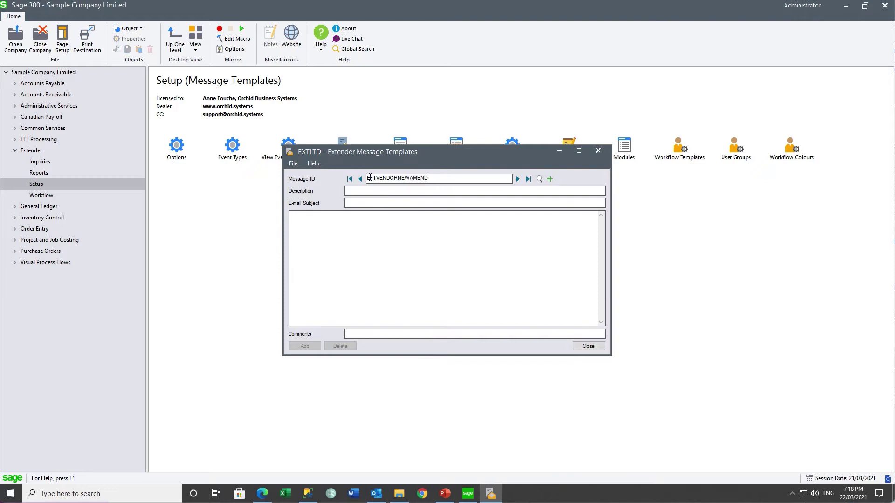
click(372, 188)
text(EFT Vend)
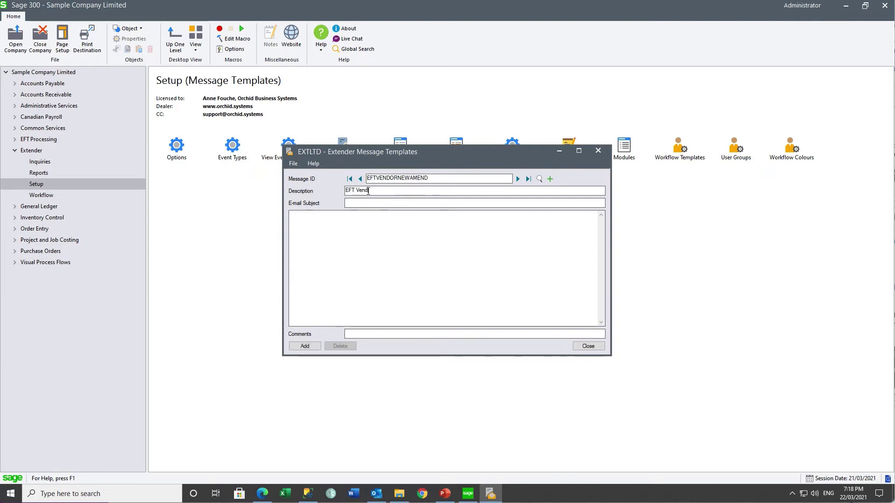
text(or is created or amended)
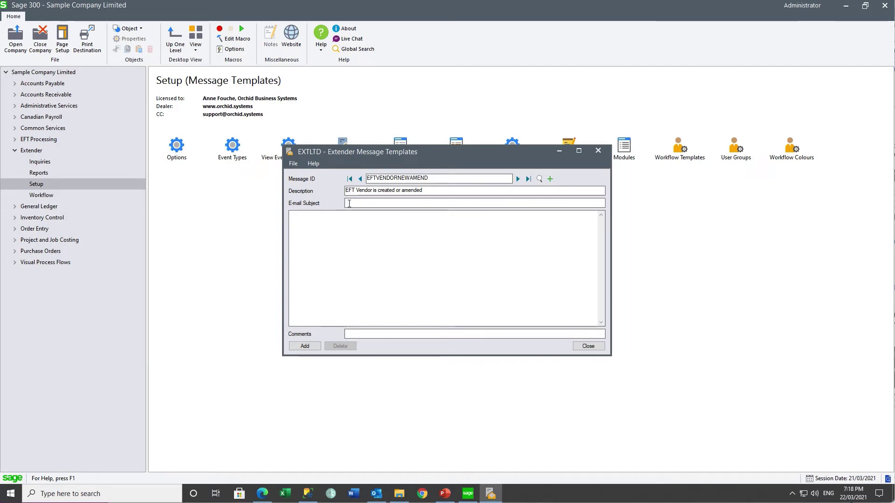
text(EFT Vendor record for {VENDORID}-{ACCNAME} has been created or amended.)
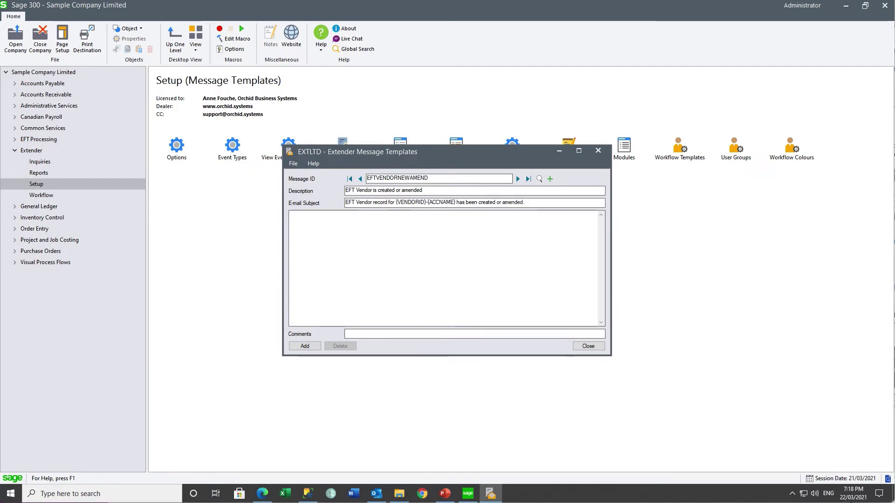
click(292, 214)
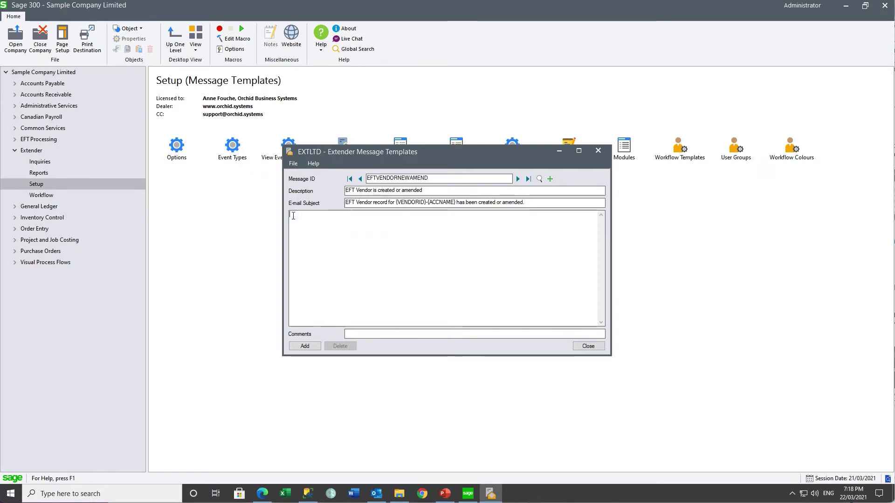
text(EFT Vendor record for {VENDORID}-{ACCNAME} has been created or amended.  This change was done as part of an {OP} by {USER}. The change was done on {MM}/{DD}/{YYYY} at {12HOUR}:{MINUTE}:{SECOND}{AM}  Please review and activate.  Thanks)
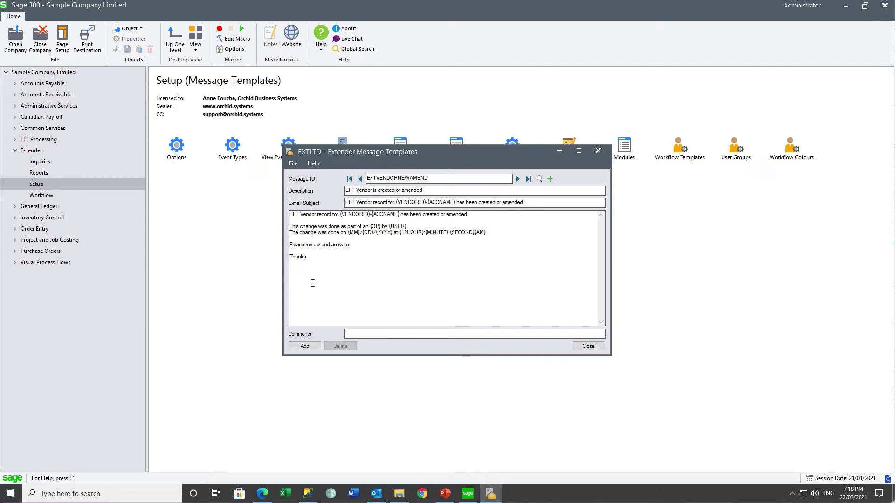
click(304, 346)
click(587, 346)
Create event type EFTVENDOR, 'EFT Vendor created or amended', with action Send Email.
click(232, 148)
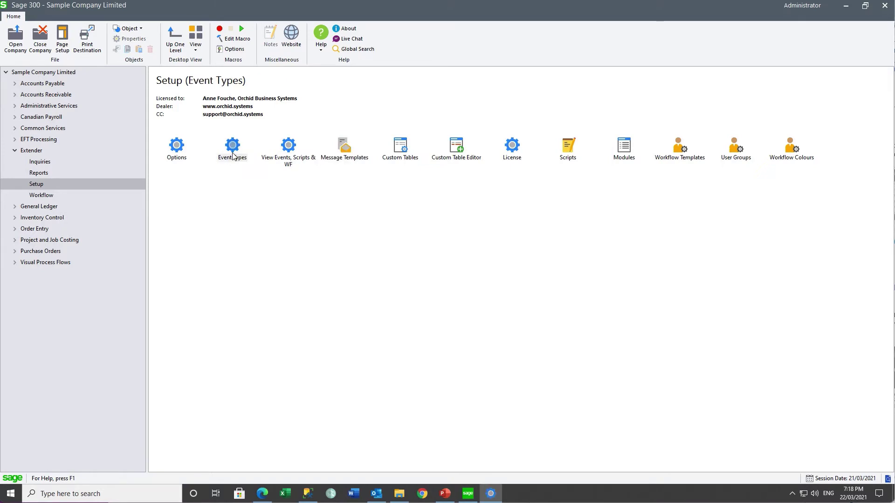
double_click(232, 154)
text(EFTVENDOR)
key(Tab)
text(EF)
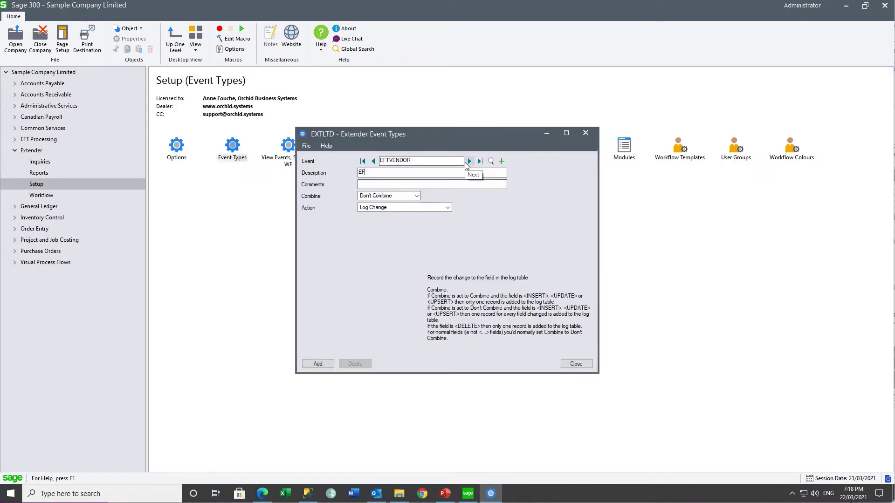
text(T Vendor created or amended)
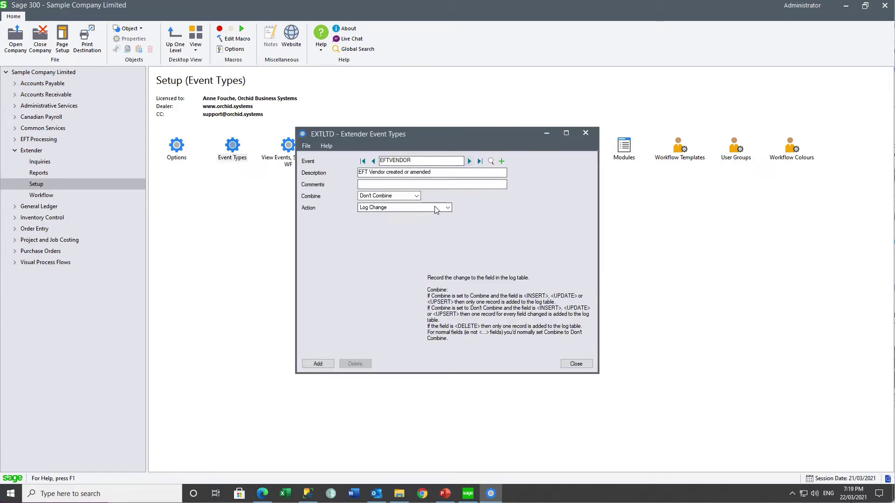
click(436, 208)
click(387, 220)
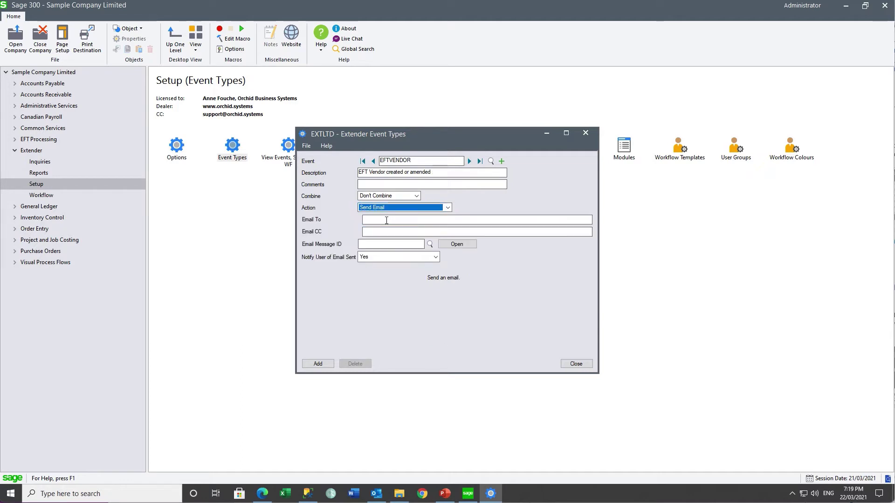
Address it to the recipient's e-mail, use template EFTVENDORNEWAMEND, set Notify to No, and add it.
click(386, 220)
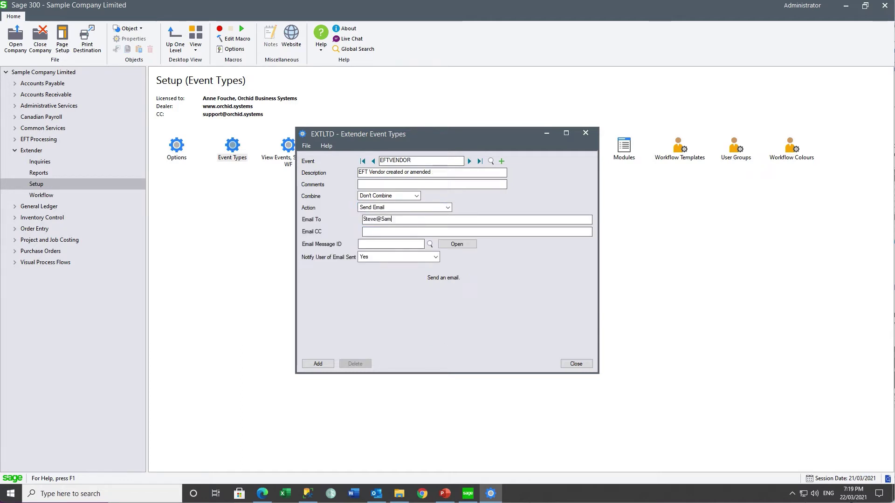
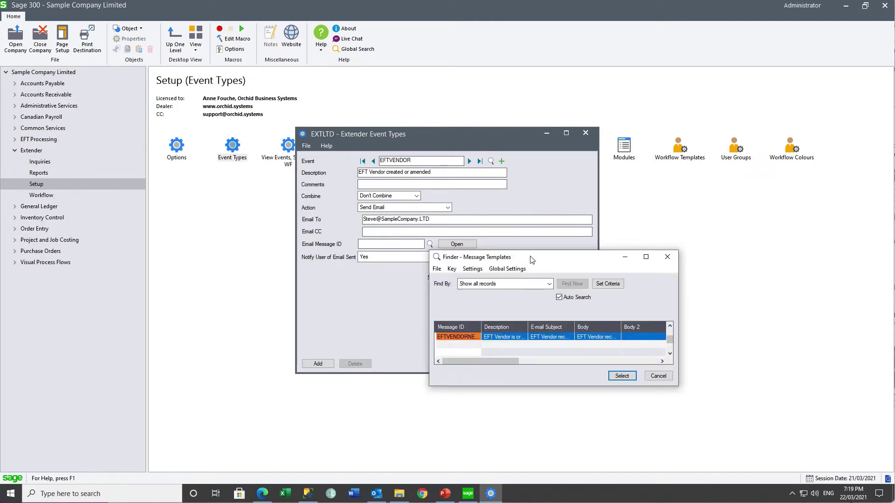
drag(481, 326, 514, 326)
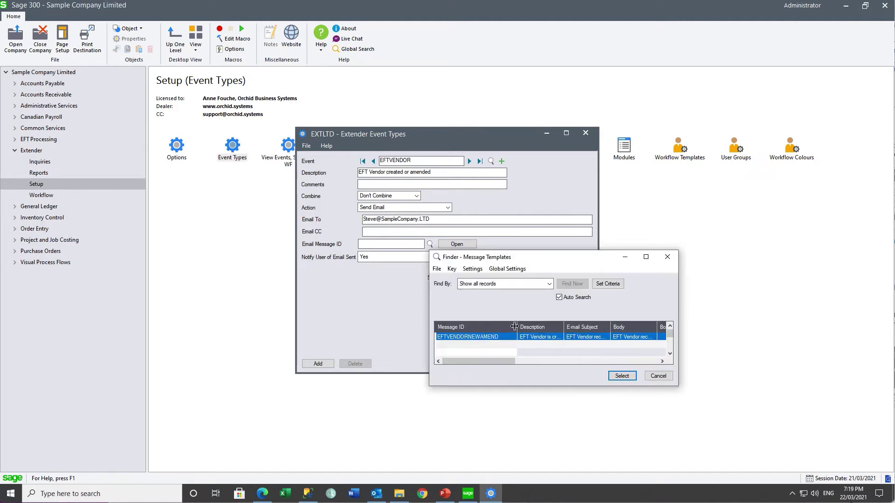
double_click(477, 336)
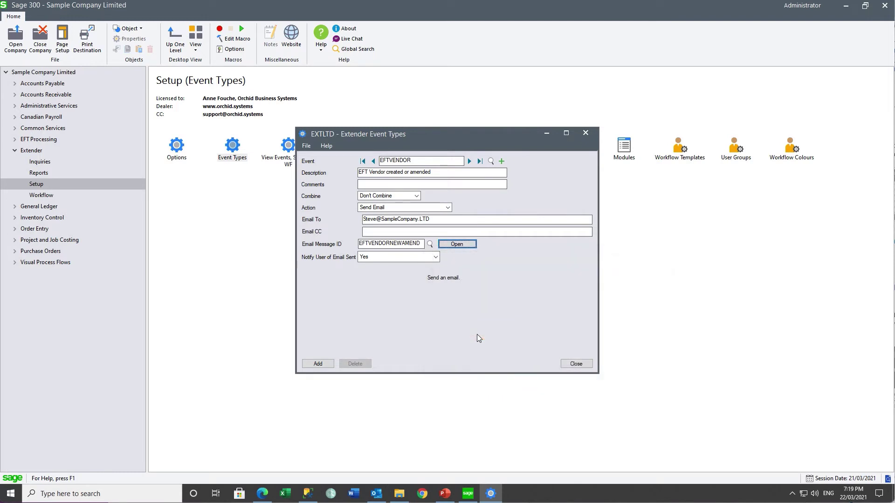
click(435, 257)
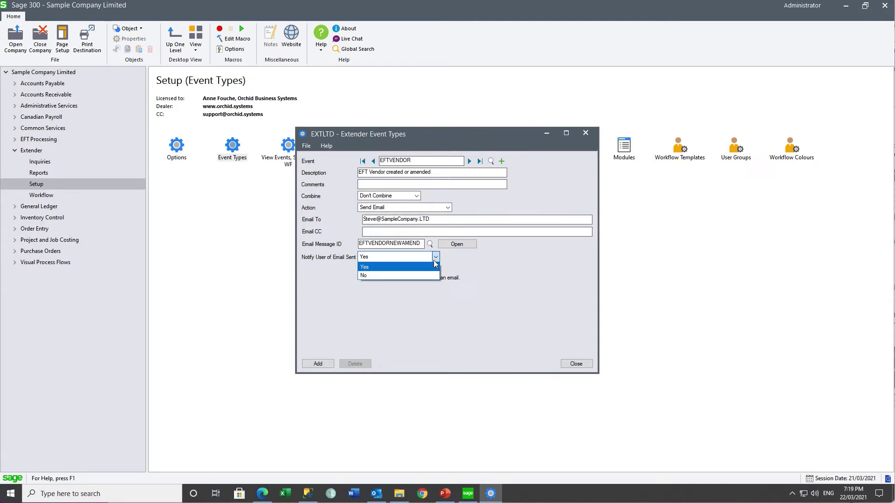
click(425, 276)
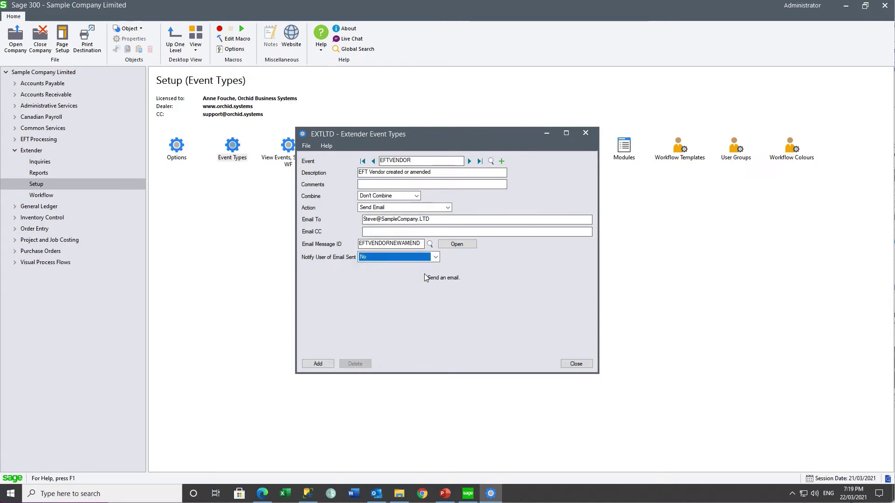
click(315, 364)
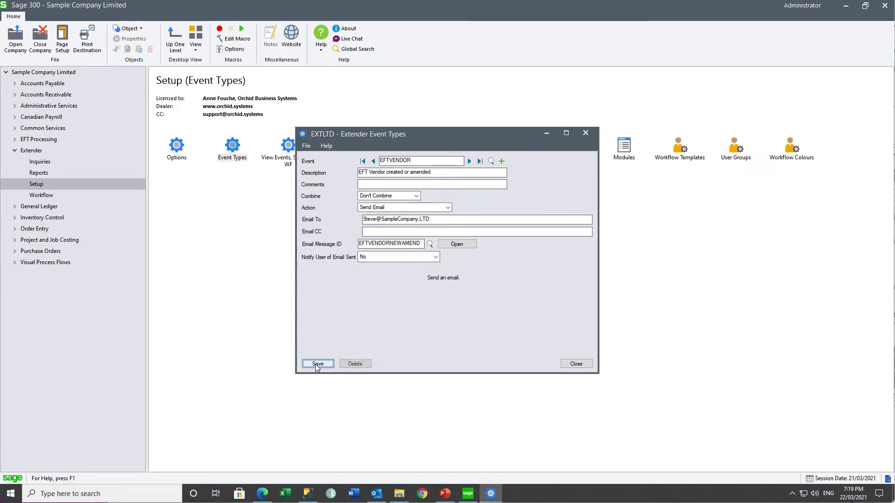
click(576, 364)
double_click(288, 148)
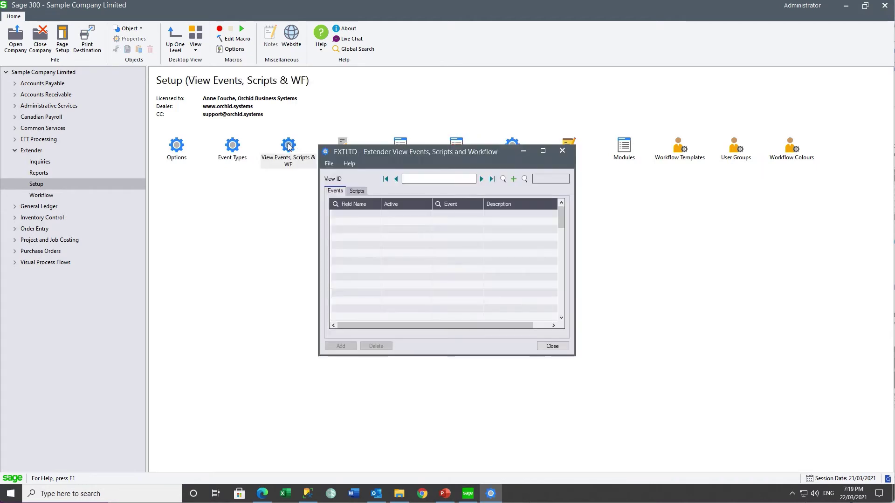
Attach the EFTVENDOR event to <UPSERT> on view EL0006 Vendor Details, add it and close.
click(503, 179)
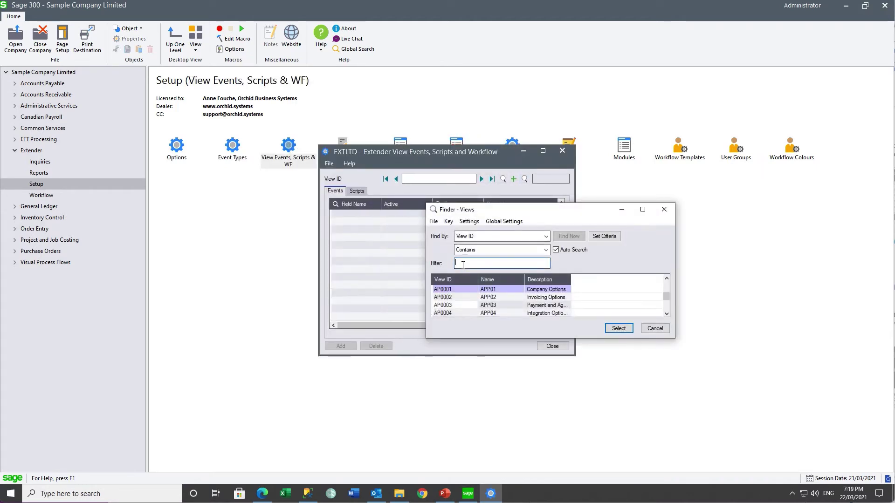
text(el)
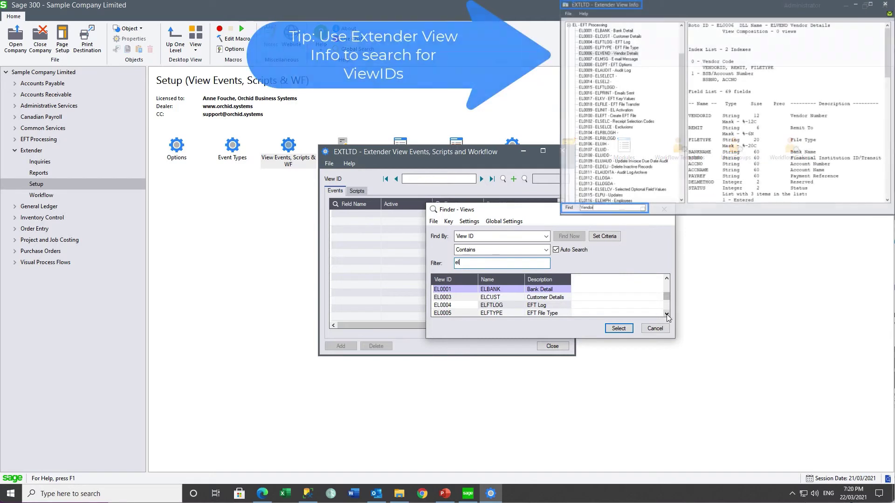
click(667, 314)
click(666, 314)
double_click(502, 308)
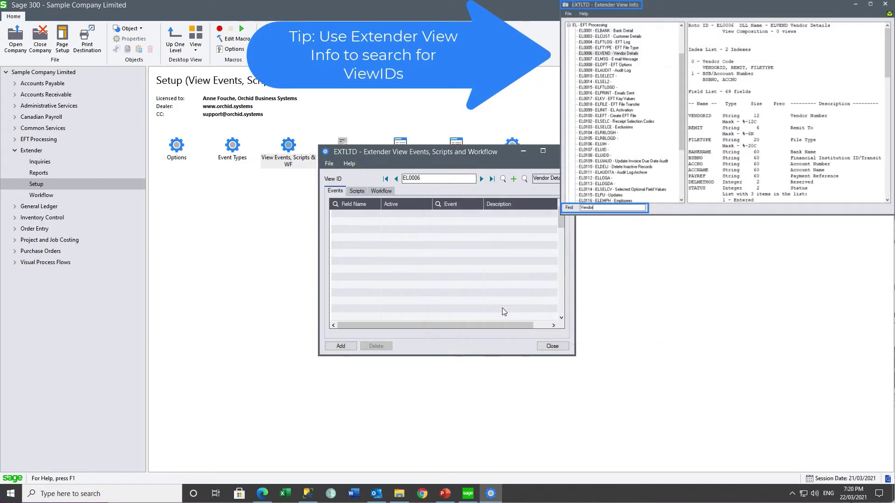
click(335, 204)
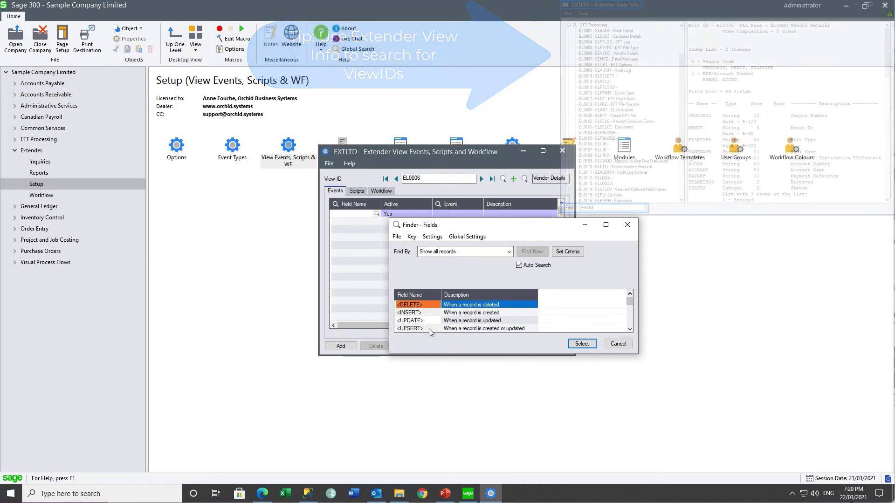
click(429, 328)
click(582, 343)
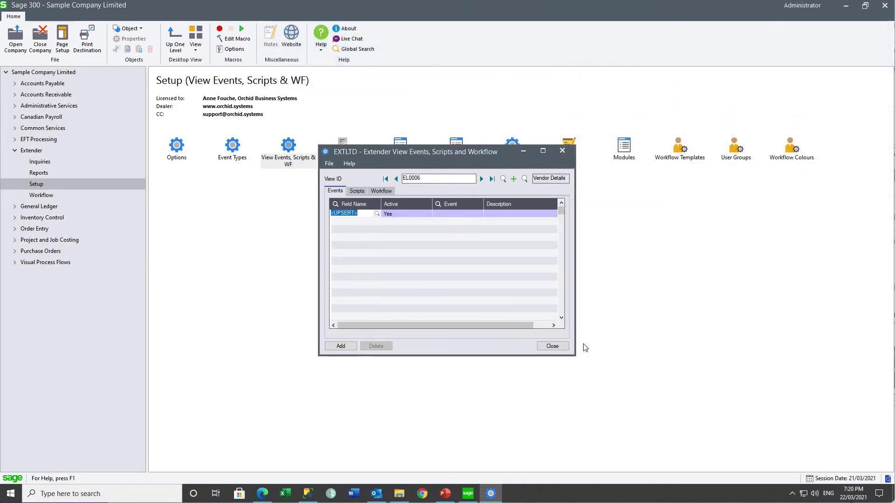
click(438, 204)
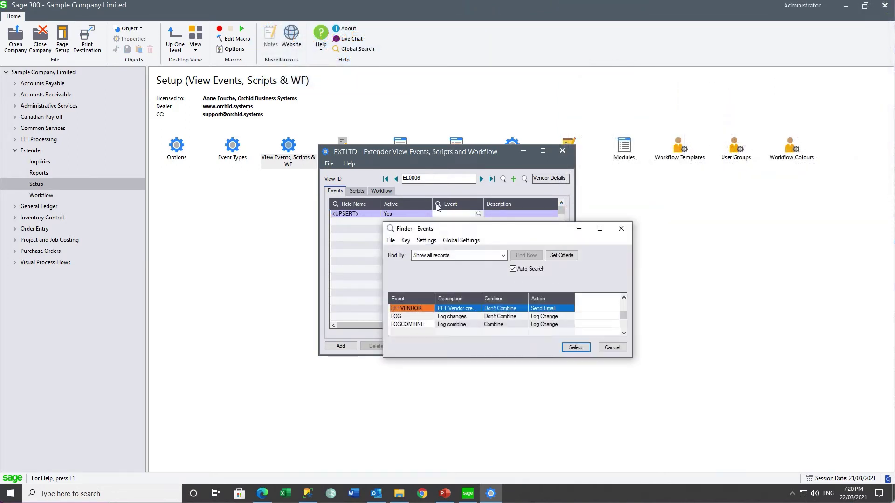
click(574, 348)
click(340, 347)
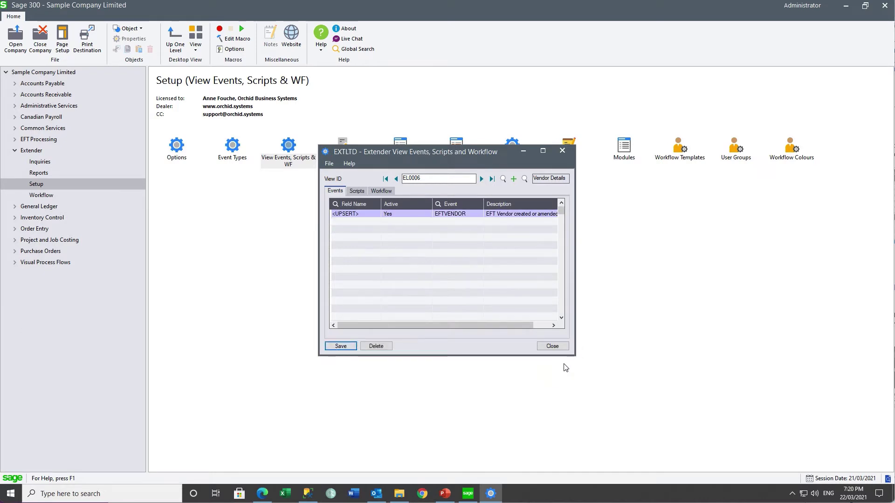
click(553, 346)
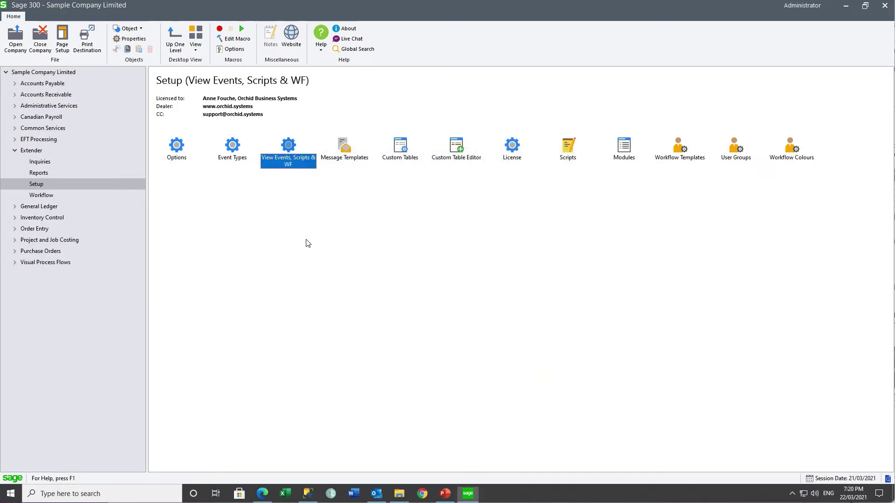
Re-open the company signed in as a different user.
click(20, 37)
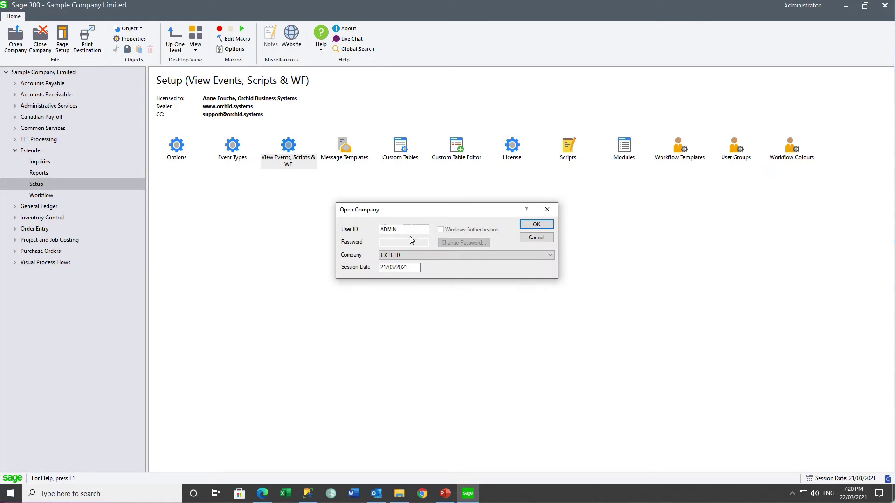
drag(404, 230, 366, 229)
text(SUSAN)
key(Tab)
key(Return)
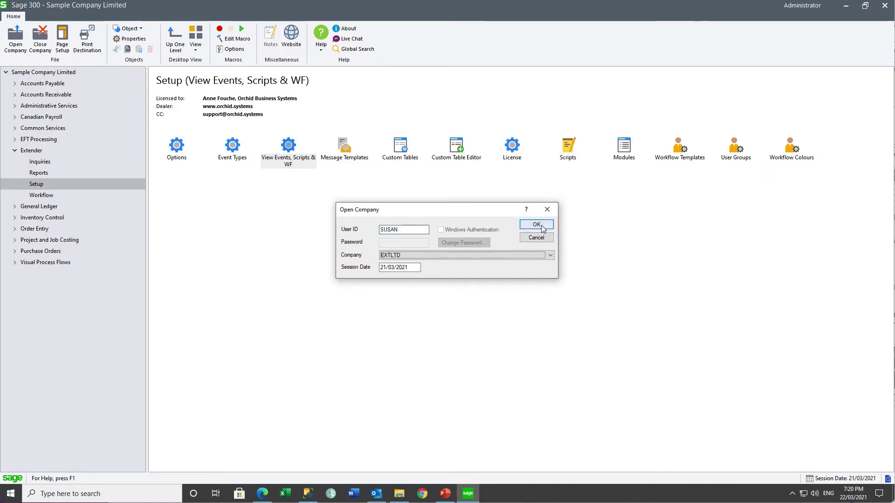
For EFT vendor 1200, set e-mail delivery, the vendor's e-mail, and Bank of Nova Scotia account details.
click(47, 162)
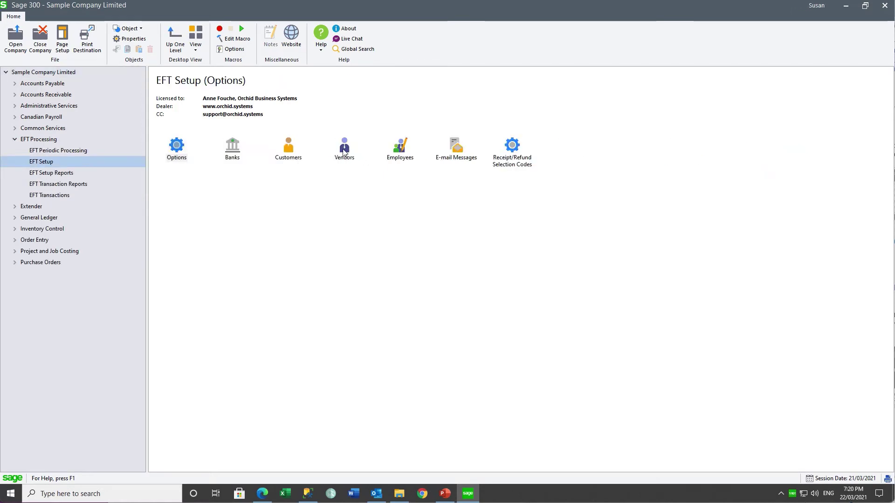
double_click(344, 147)
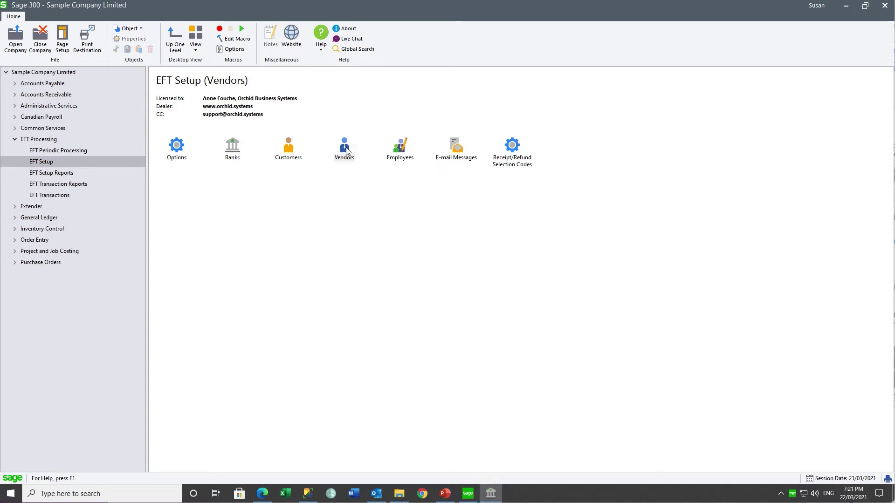
click(386, 158)
click(412, 206)
click(412, 222)
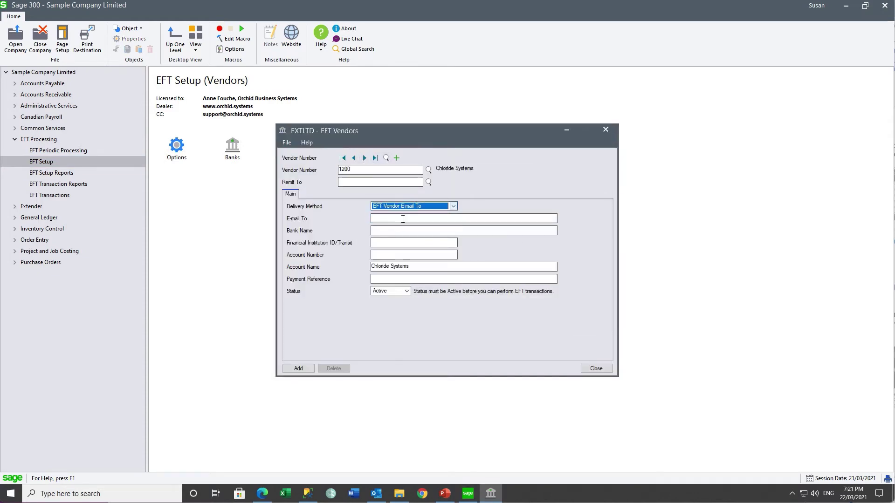
click(378, 218)
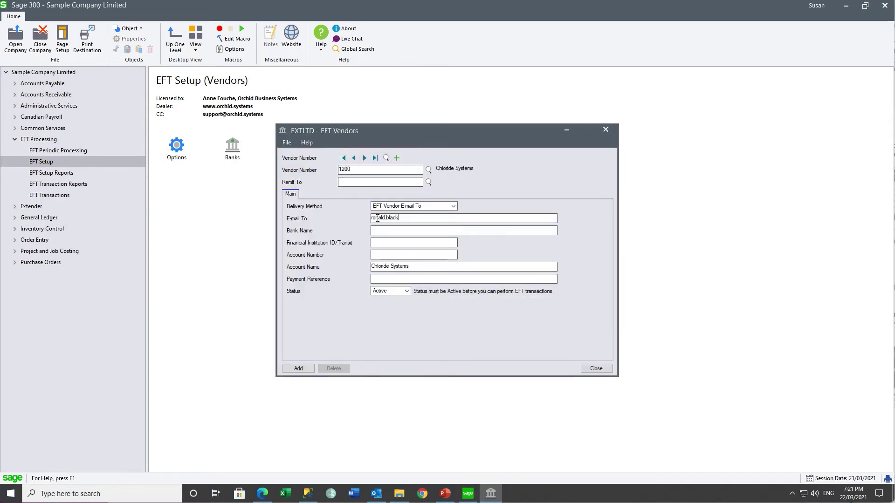
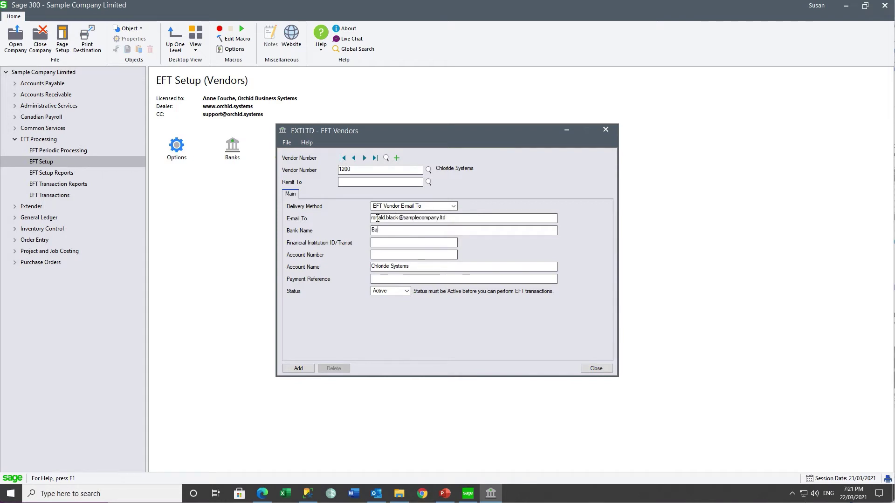
key(Tab)
key(Tab)
Set payment reference 'from EXTLTD' and status Entered, then add the vendor record.
click(384, 279)
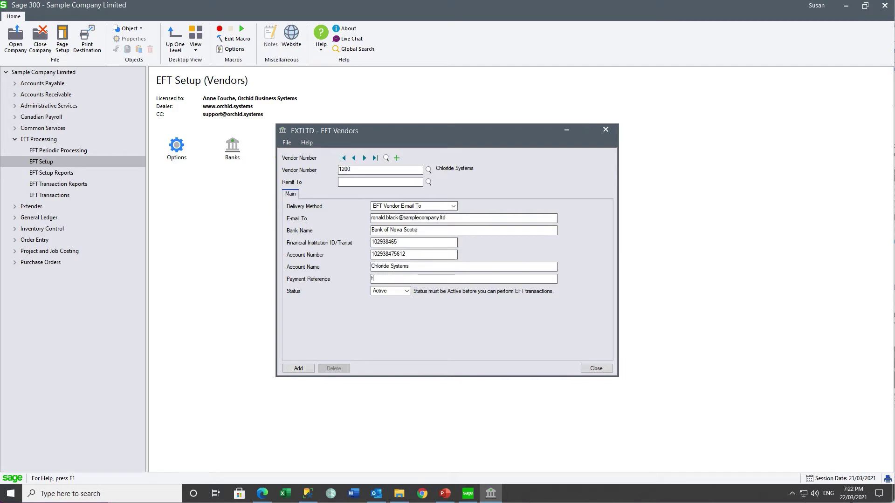
text(from EXTLTD)
click(407, 291)
click(381, 309)
click(297, 369)
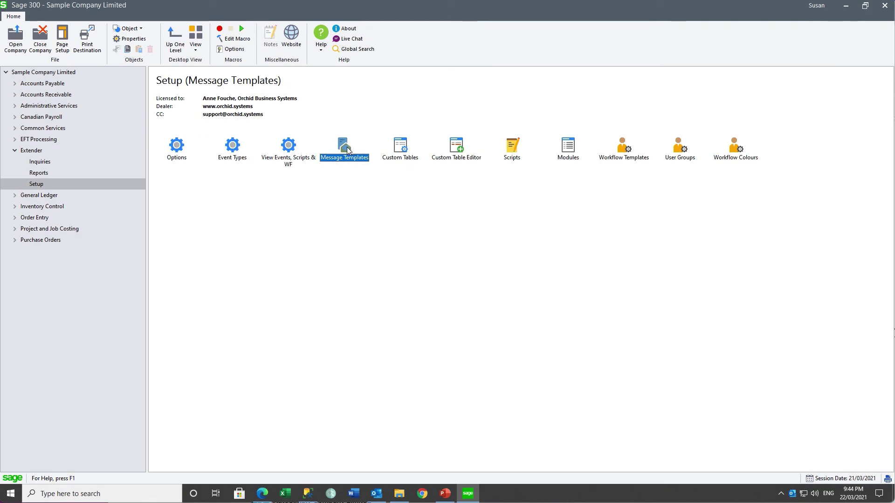
double_click(345, 149)
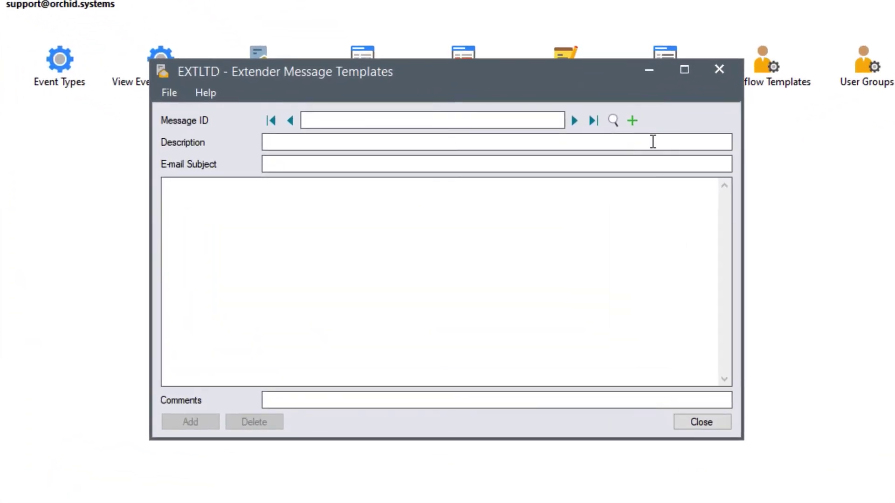
click(612, 120)
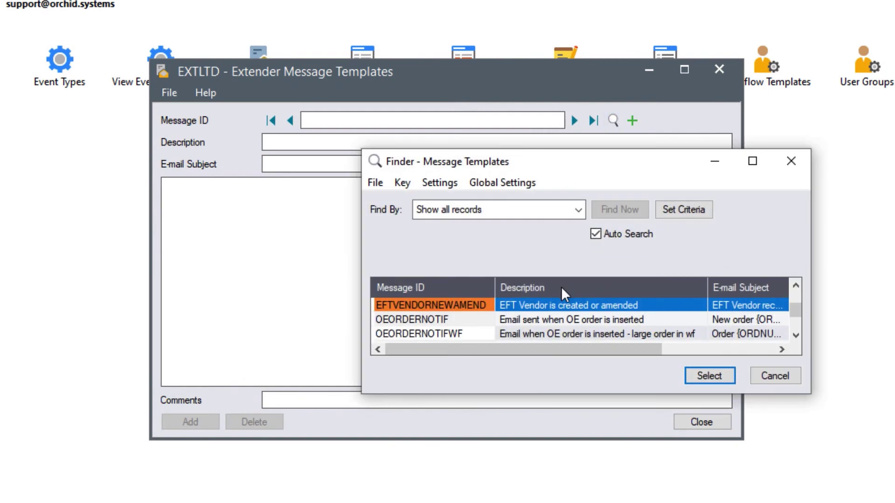
click(536, 332)
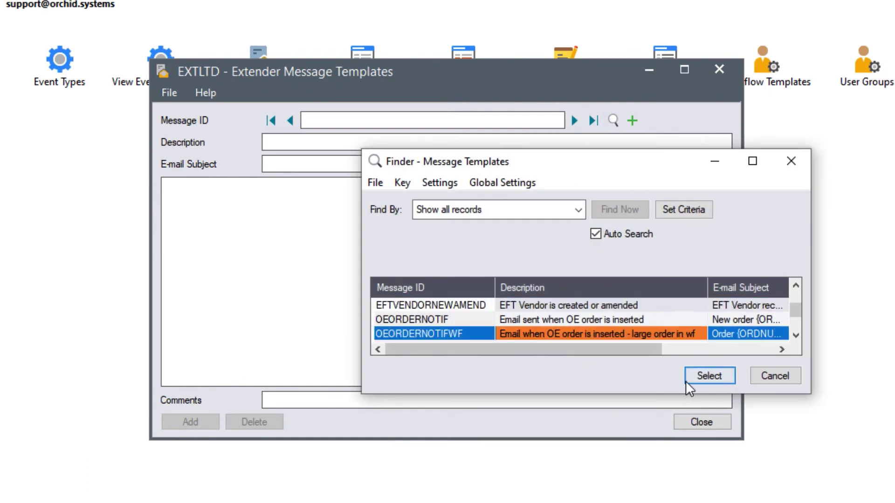
click(702, 375)
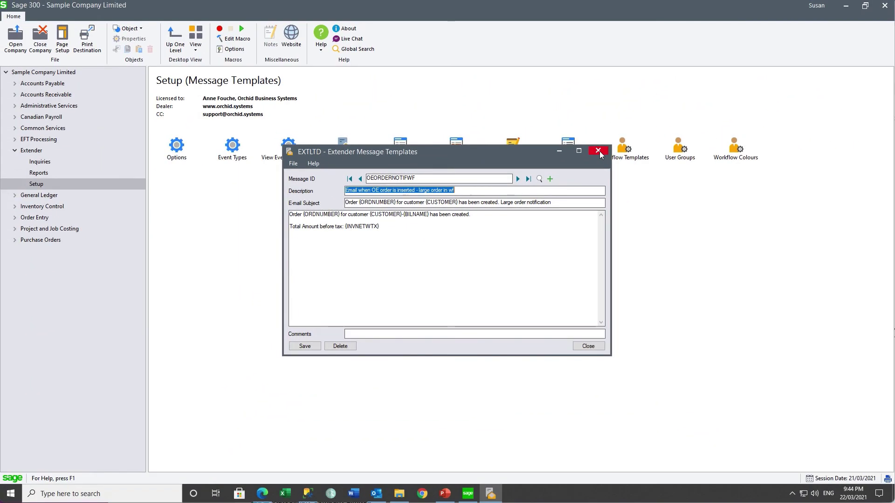
click(598, 151)
Import 'OE Order Notification workflow.xlsx' into Workflow Templates and dismiss the results.
click(625, 158)
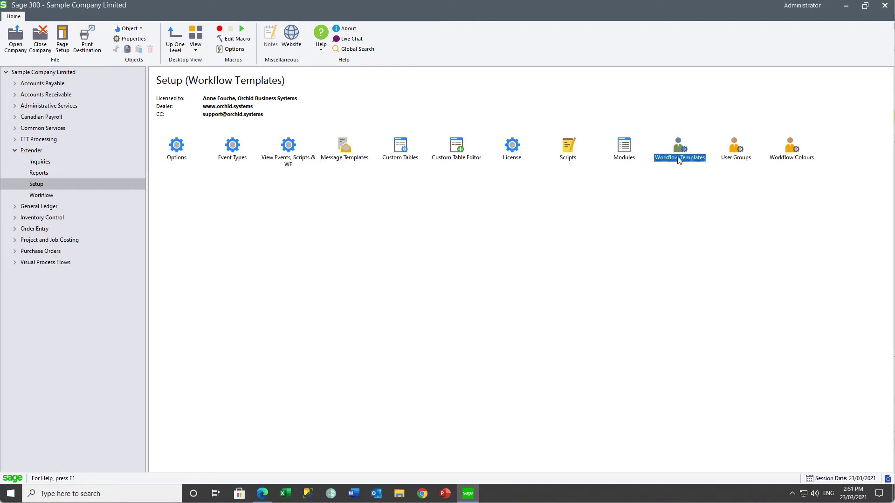
double_click(678, 158)
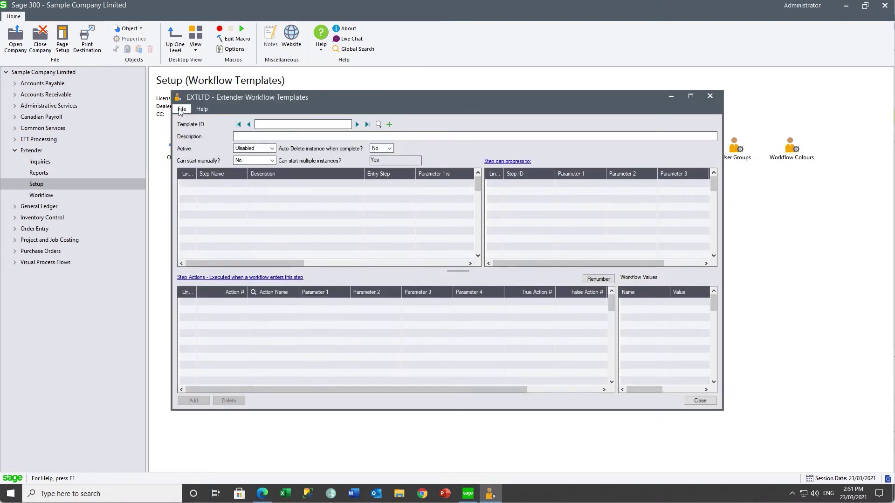
click(181, 110)
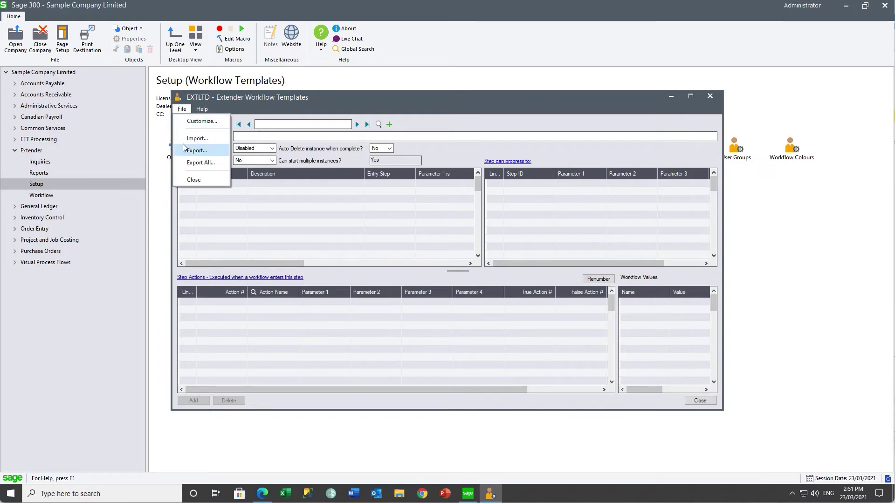
click(197, 139)
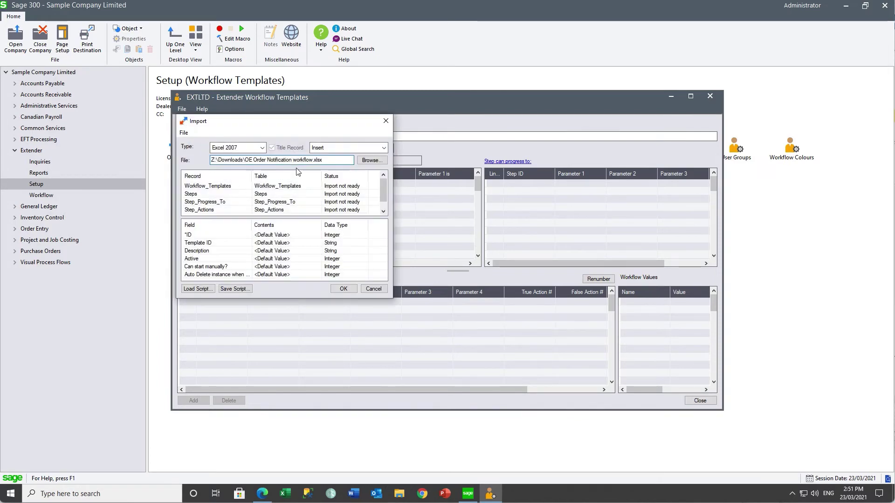
click(343, 289)
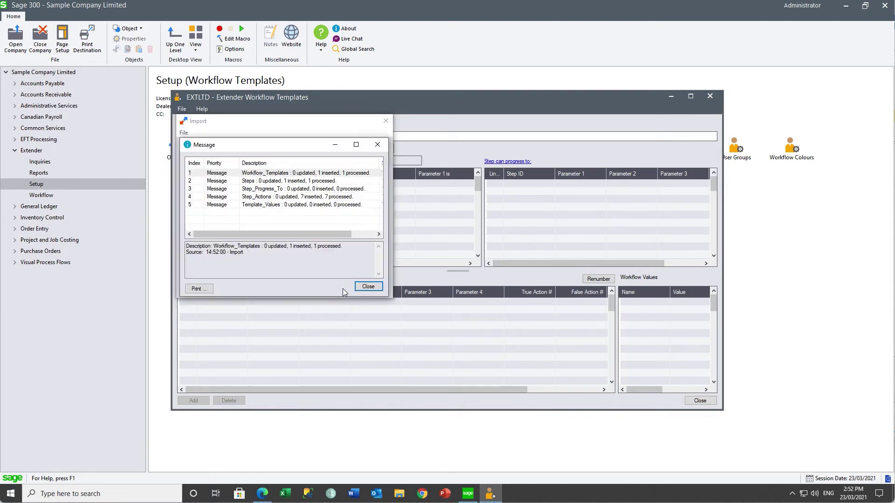
click(368, 286)
click(367, 287)
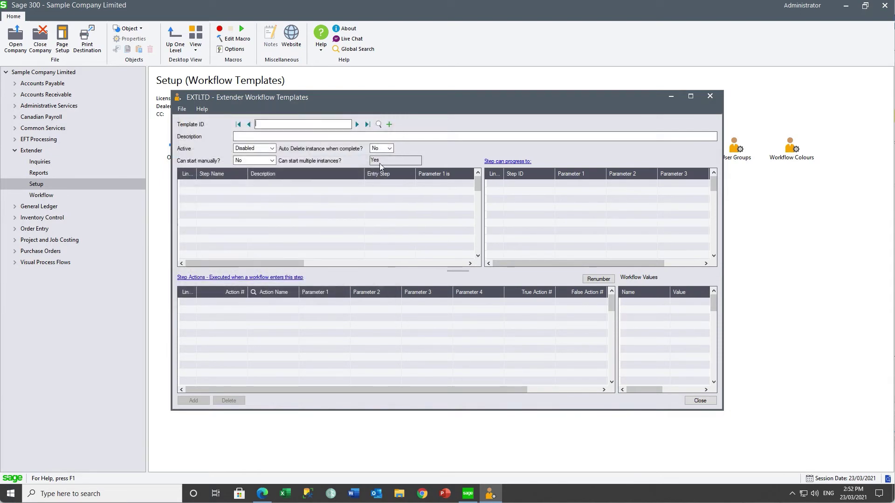
Load OEORDERNOTIF and review its Start step, SetDescription, SetValue and Evaluate-against-5000 actions.
click(379, 125)
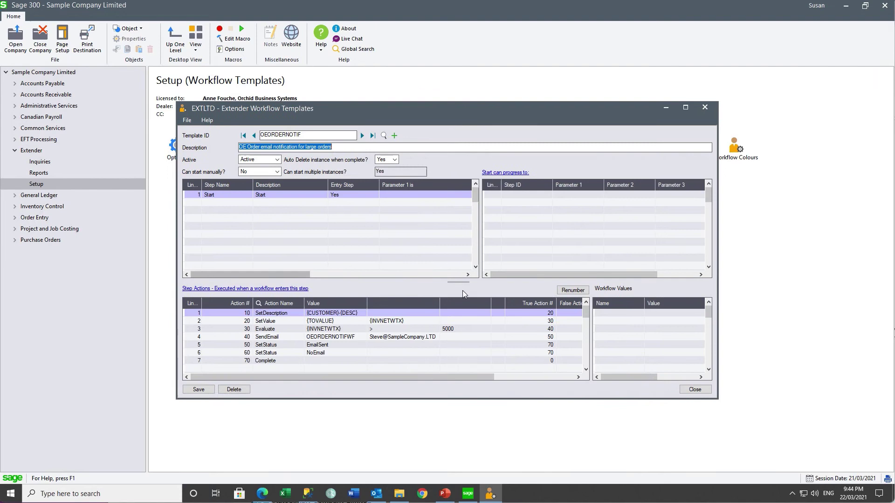
drag(491, 302, 476, 302)
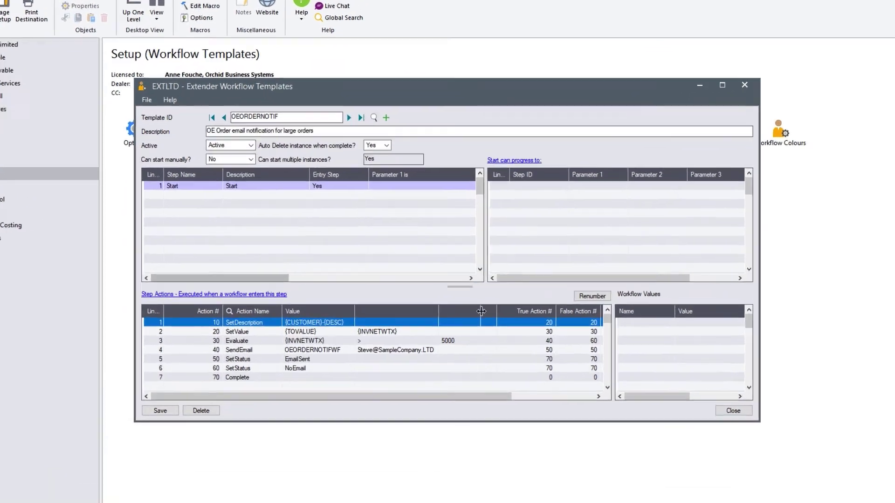
click(254, 332)
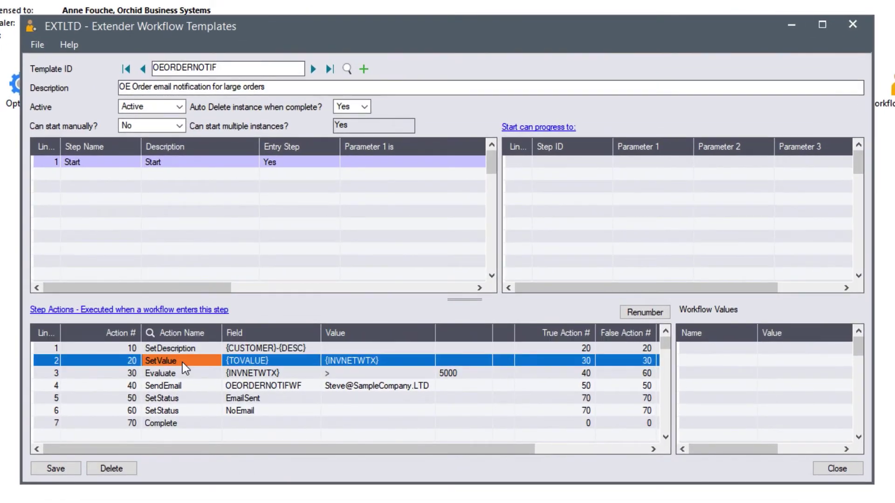
click(188, 163)
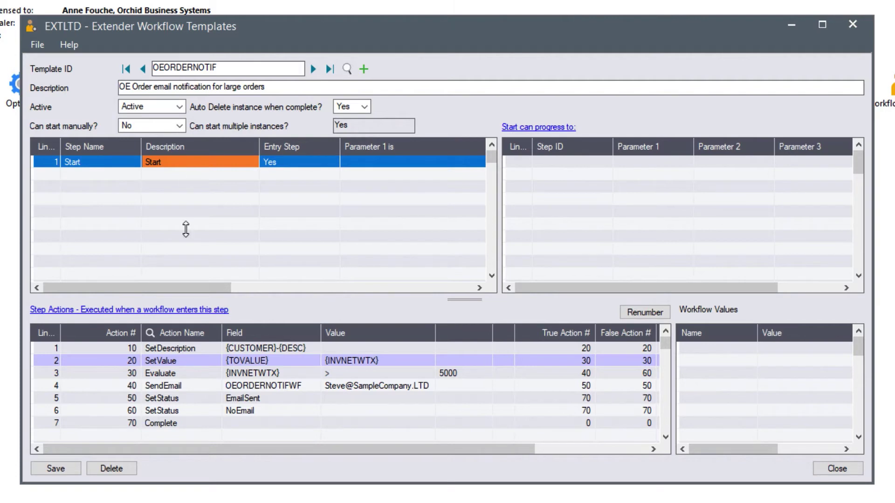
click(176, 349)
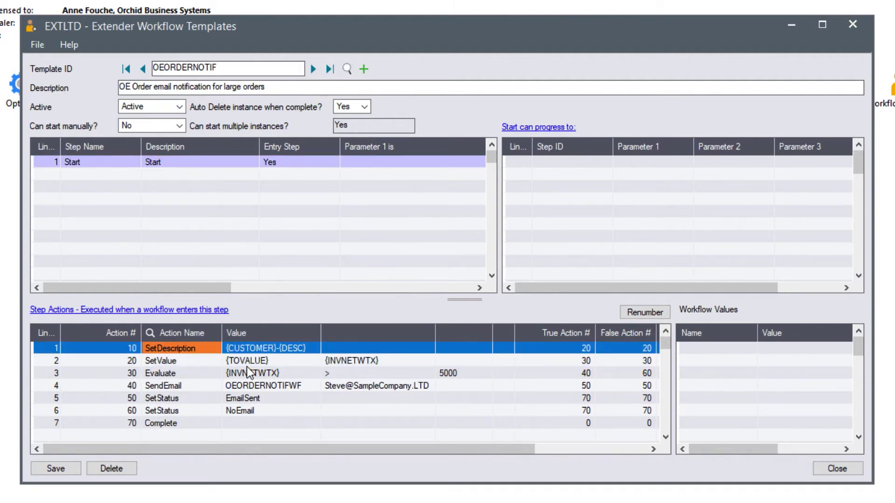
click(181, 362)
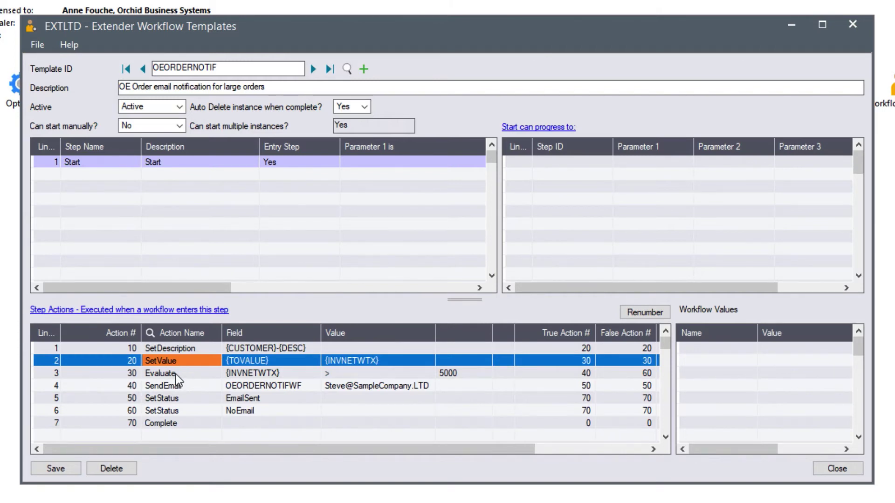
click(175, 373)
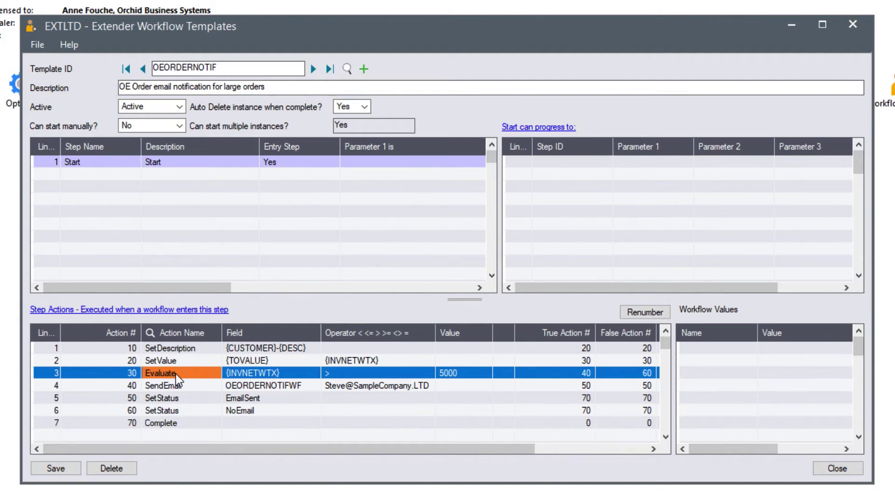
Review the SendEmail, NoEmail, EmailSent and Complete actions, then close the template.
click(173, 387)
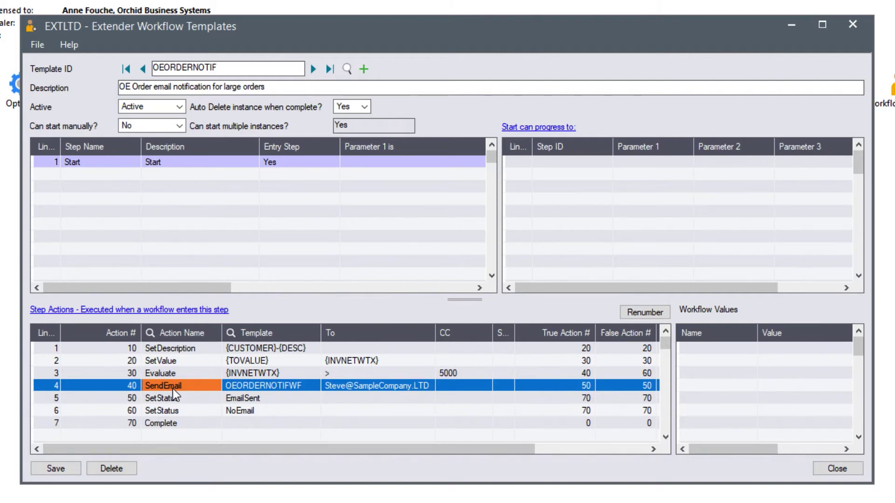
click(174, 373)
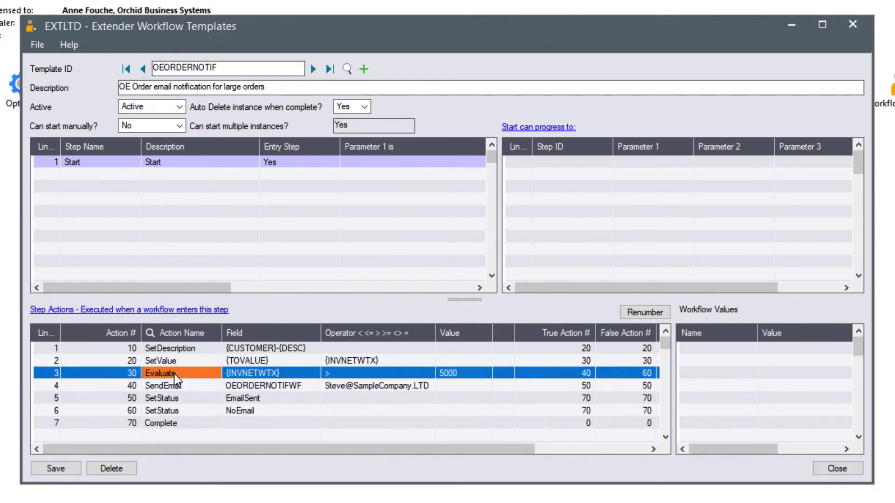
click(169, 412)
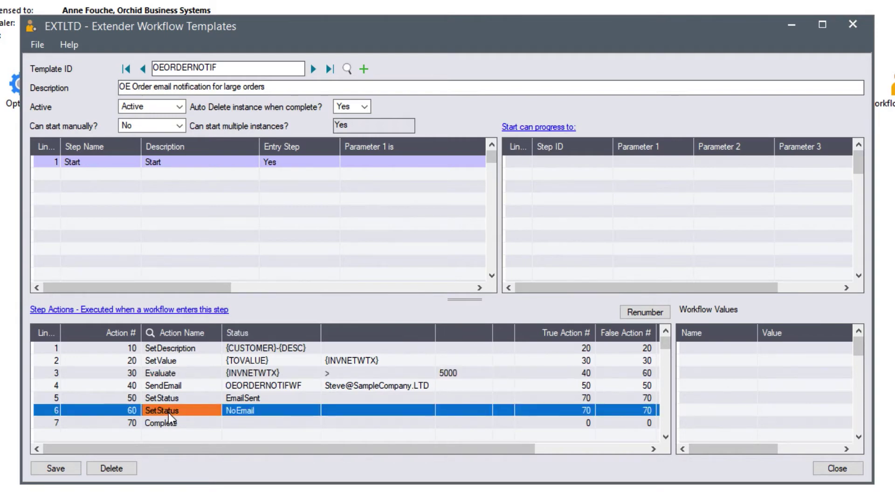
click(166, 424)
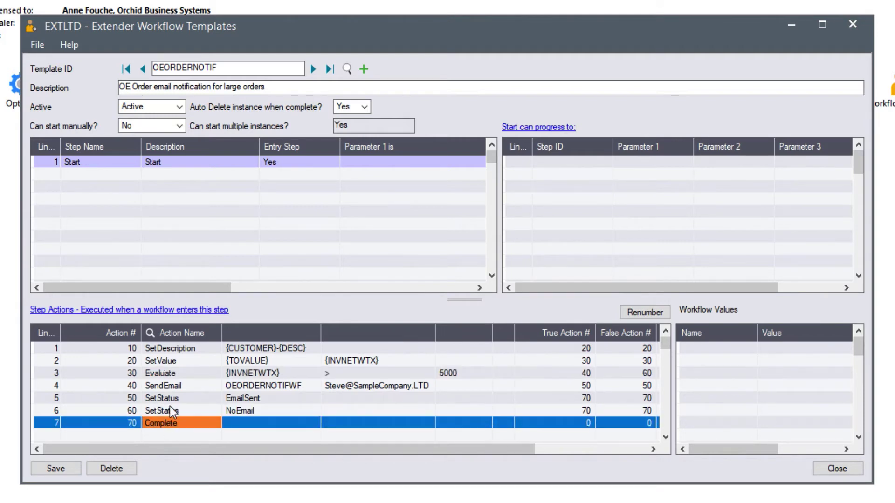
click(172, 385)
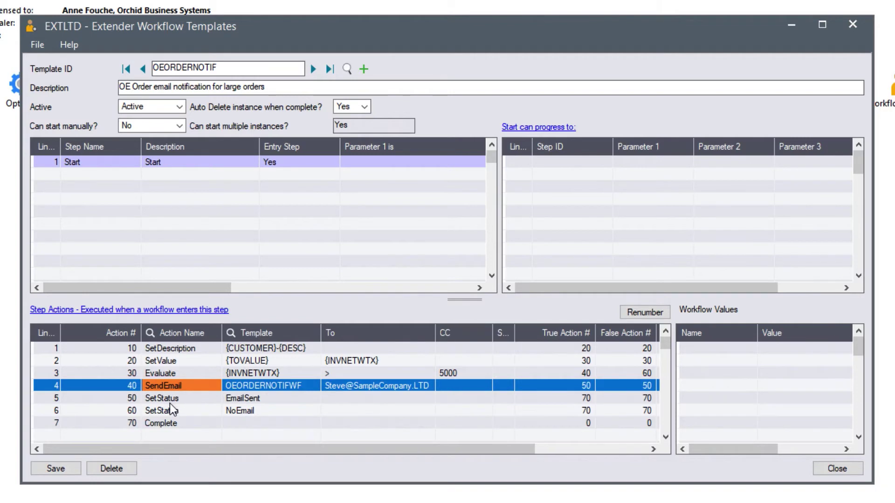
click(169, 401)
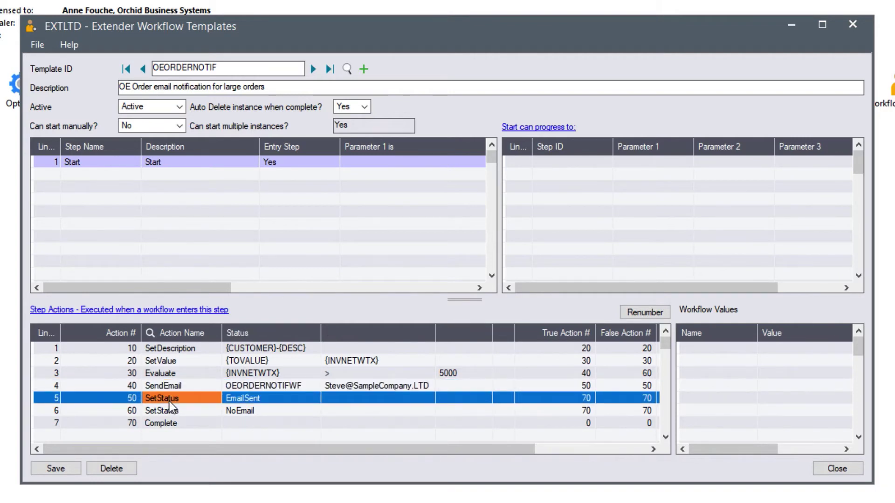
click(166, 423)
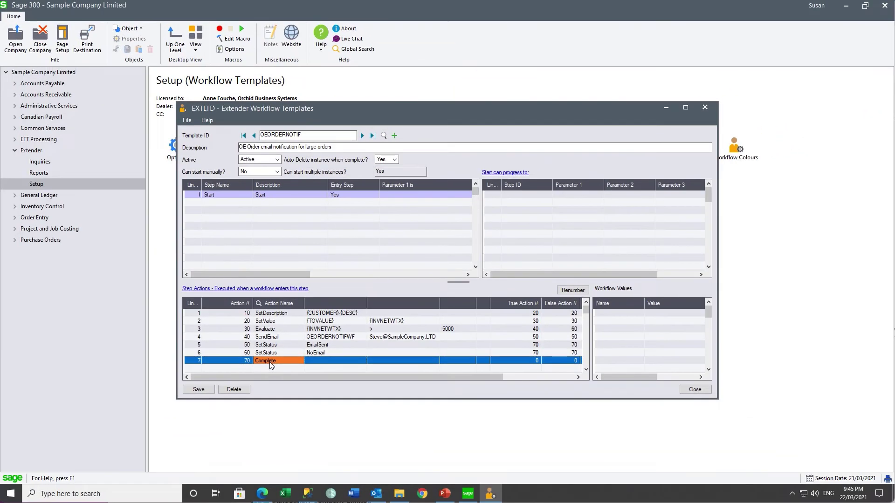
click(704, 107)
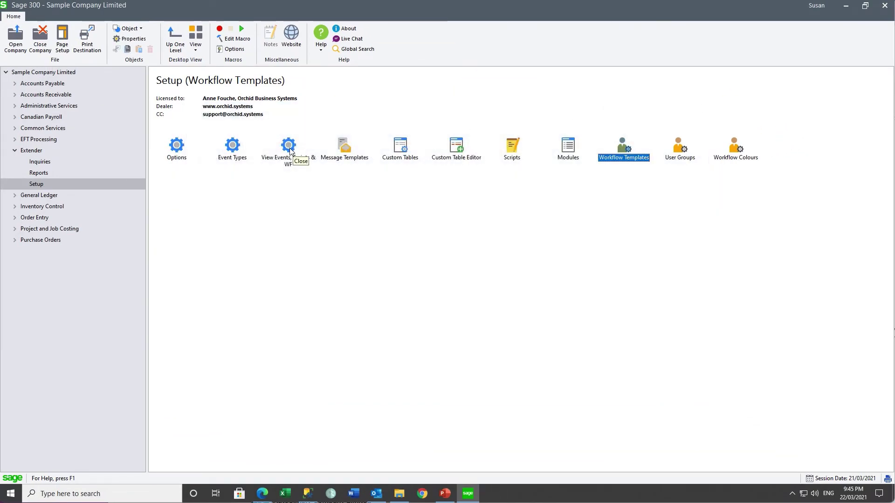
Select view OE0520 Orders and check its OEORDERNOTIF workflow on <INSERT> with entry step Start.
double_click(289, 146)
click(504, 178)
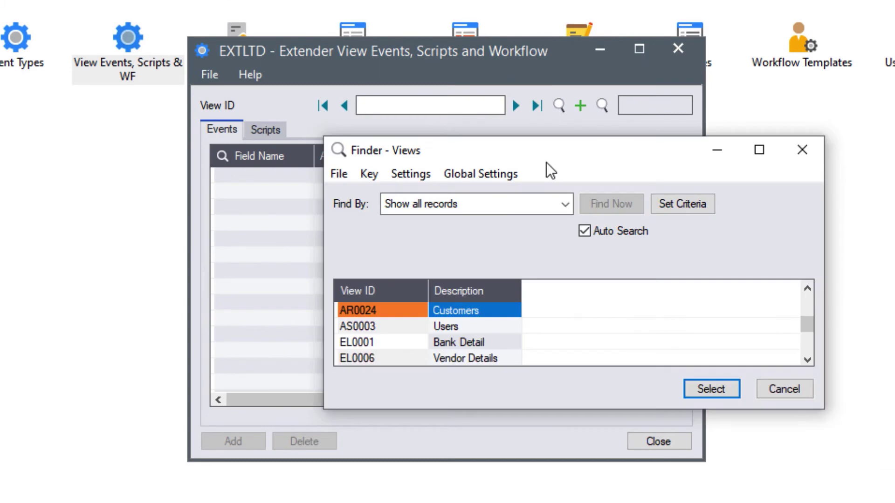
click(807, 360)
click(808, 359)
click(808, 360)
click(808, 359)
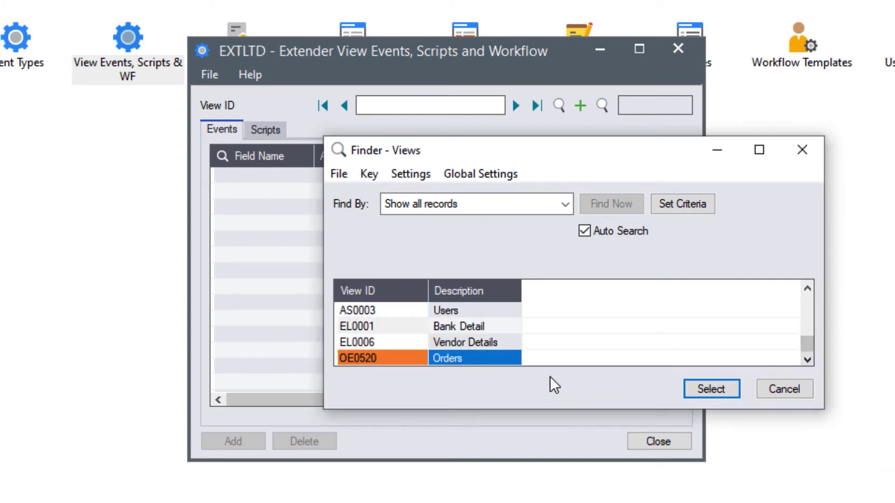
click(708, 390)
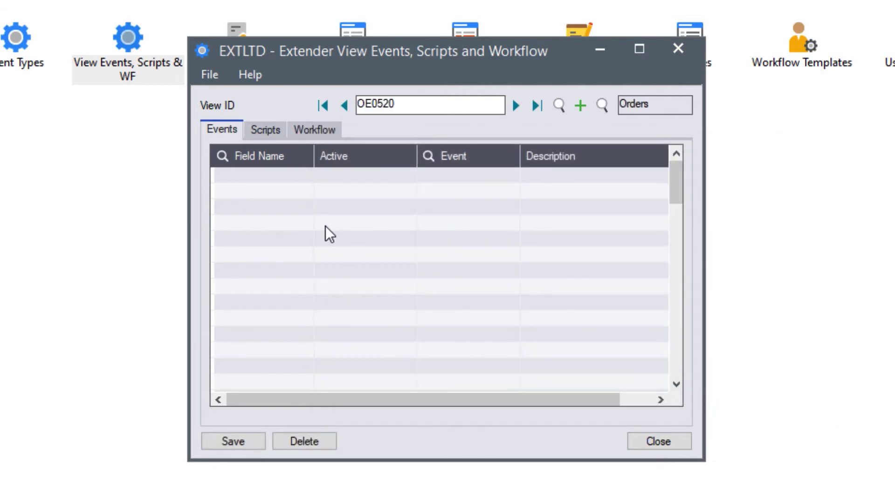
click(310, 131)
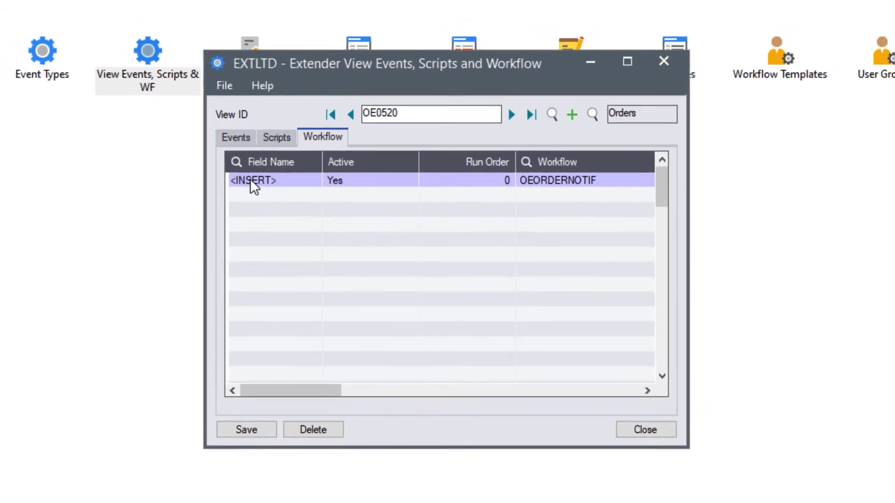
click(238, 176)
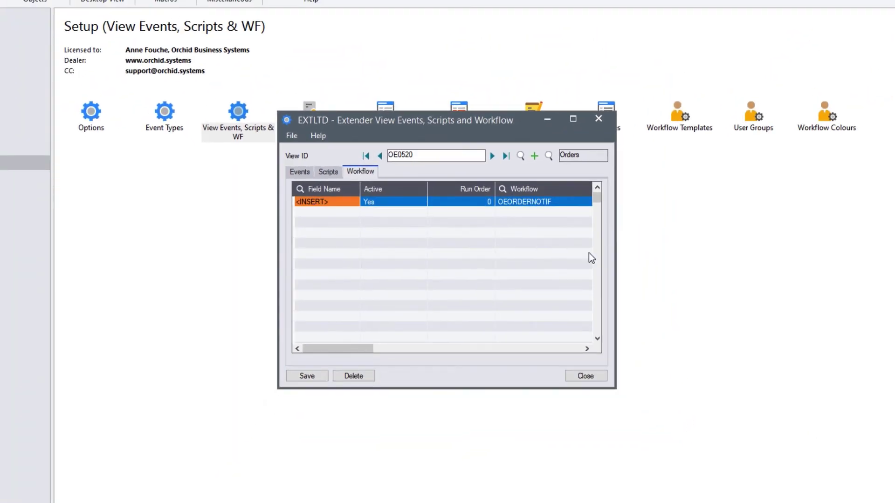
drag(614, 254, 847, 268)
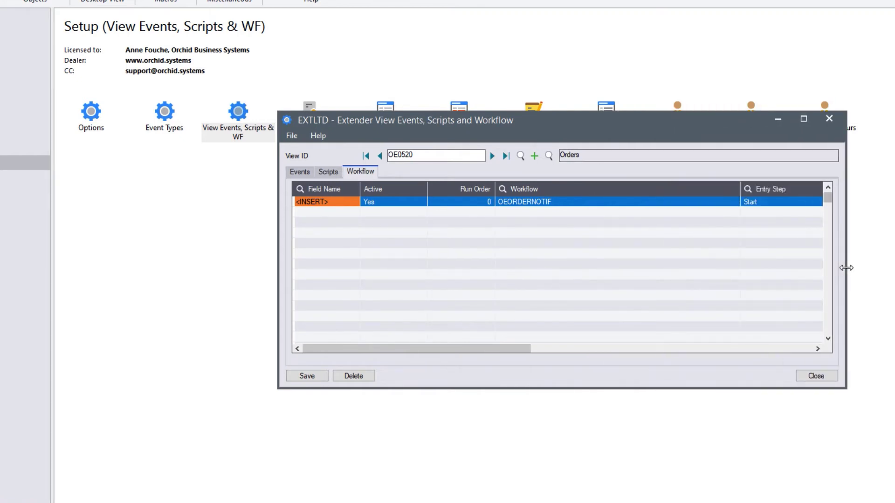
click(523, 204)
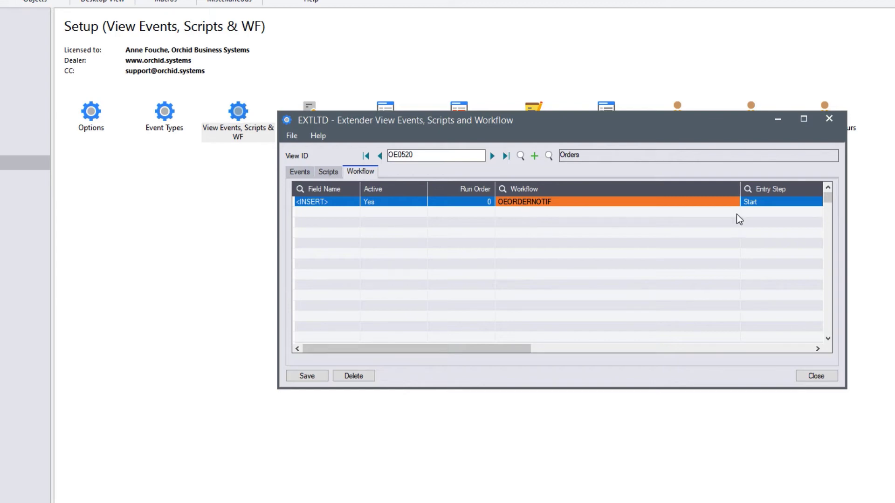
click(779, 207)
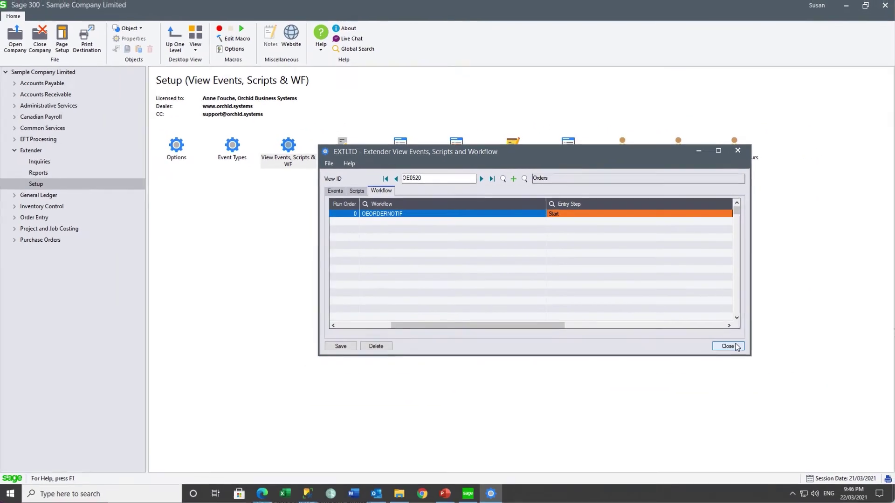
Launch O/E Order Entry from O/E Transactions and enter the customer number for a new order.
click(728, 346)
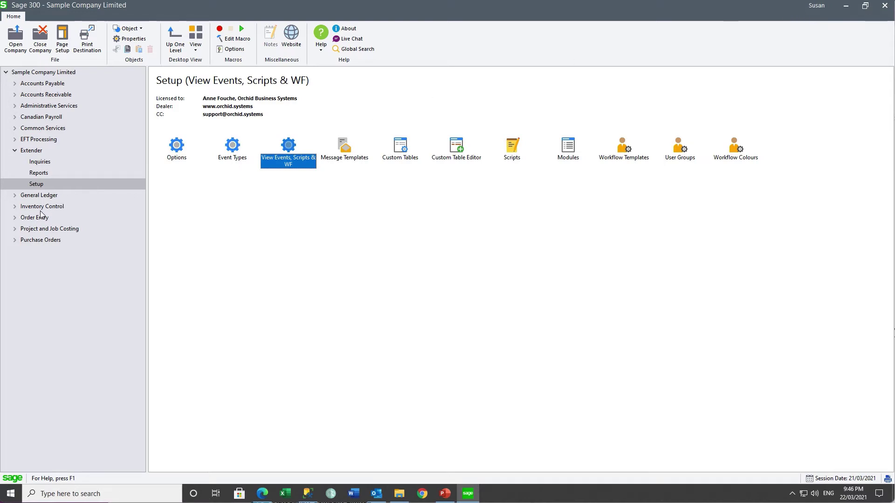
click(15, 218)
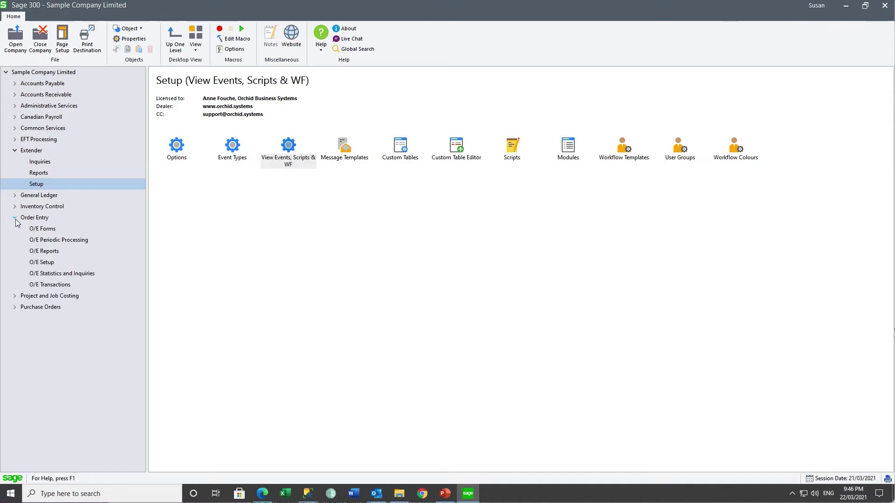
click(52, 285)
double_click(179, 146)
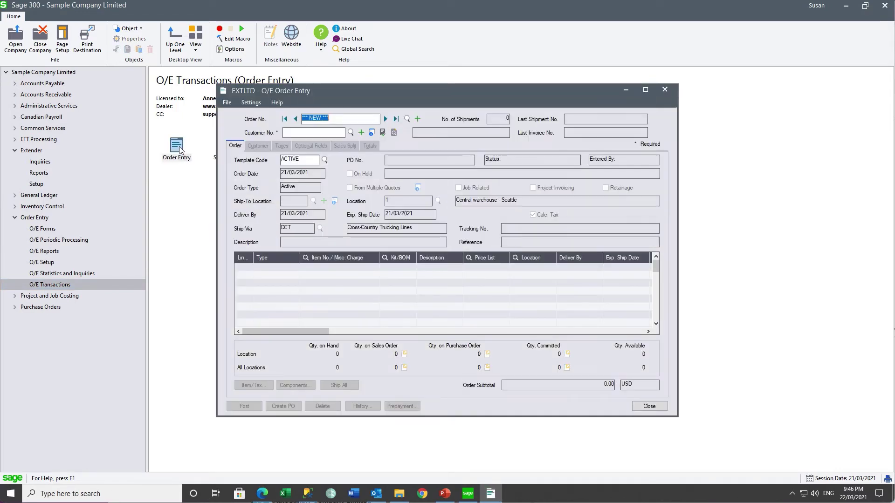
click(291, 133)
text(1200)
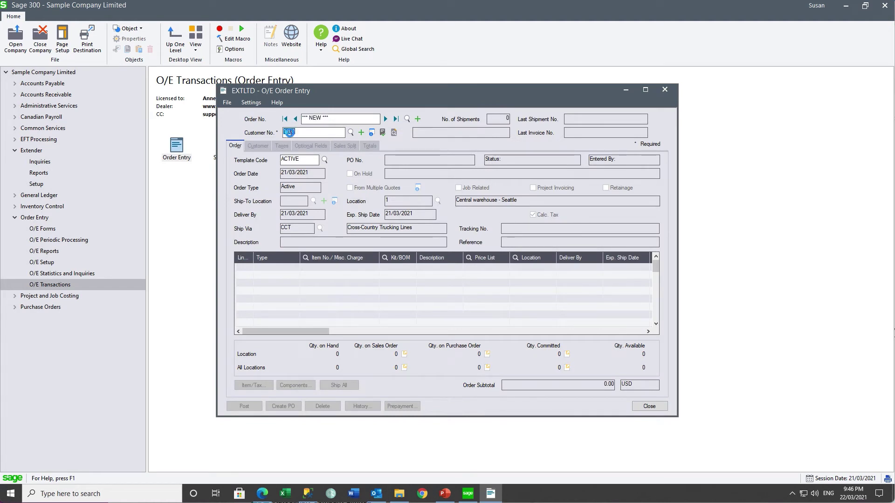
key(Tab)
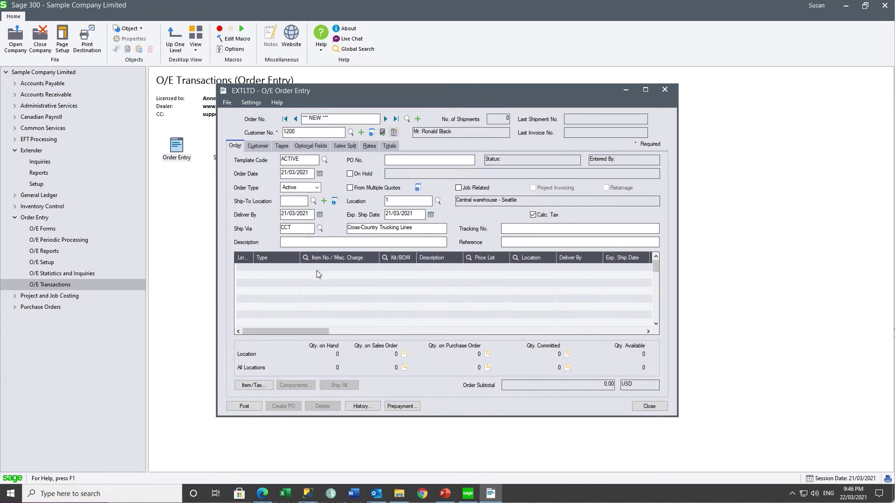
Add a line for item A1-103/0 with quantity 1,000 and check its 59,990.00 extended price.
click(317, 270)
text(A)
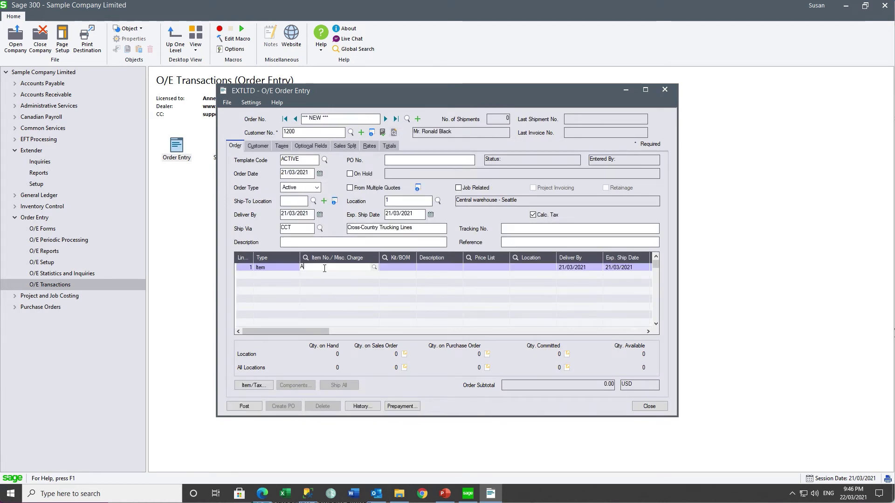
text(1-103/0)
key(Tab)
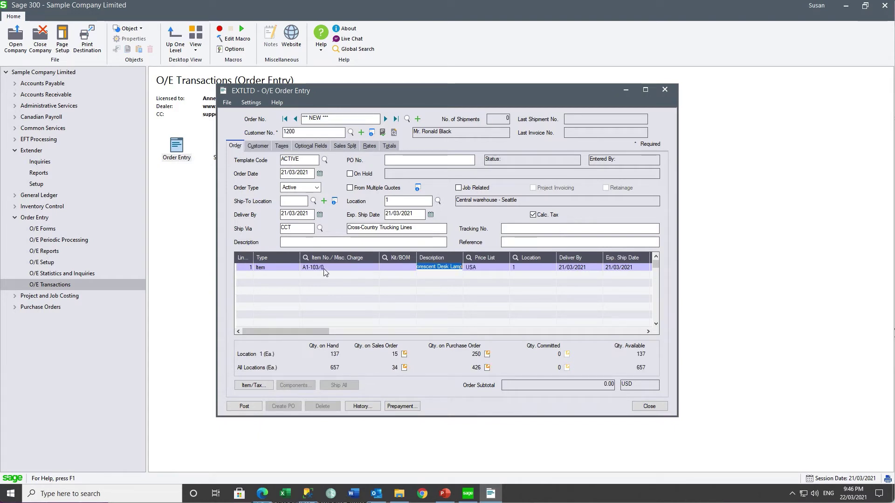
key(Tab)
key(Tab)
key(Tab)
key(Tab)
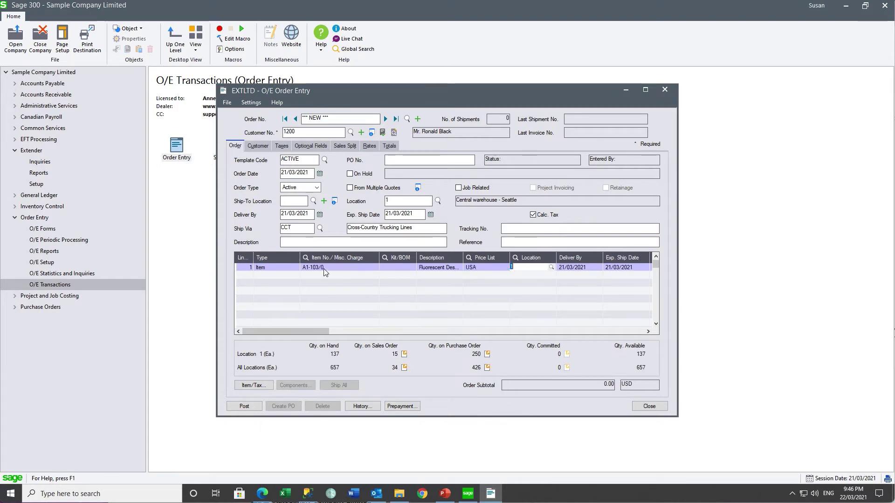
key(Tab)
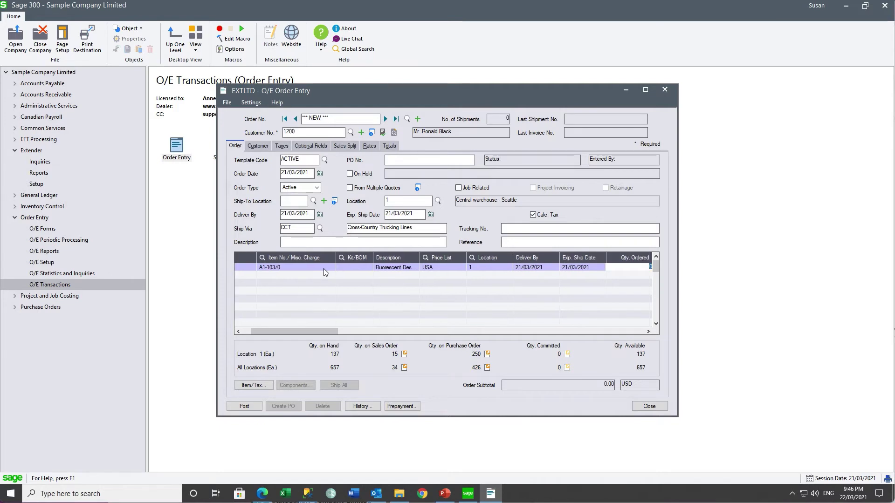
text(10,000)
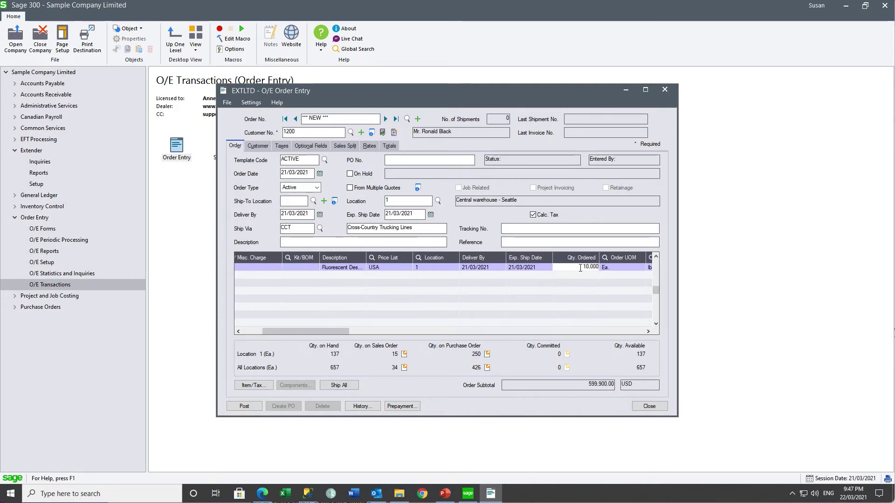
key(BackSpace)
key(Tab)
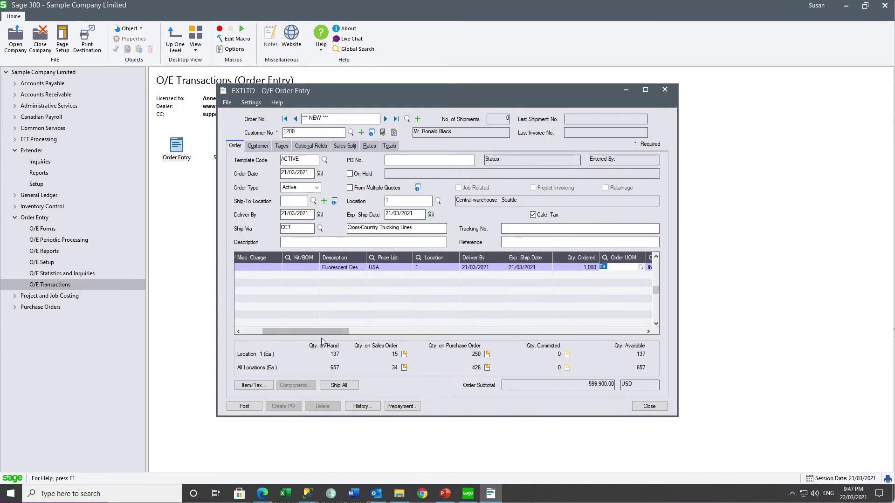
drag(322, 332, 449, 344)
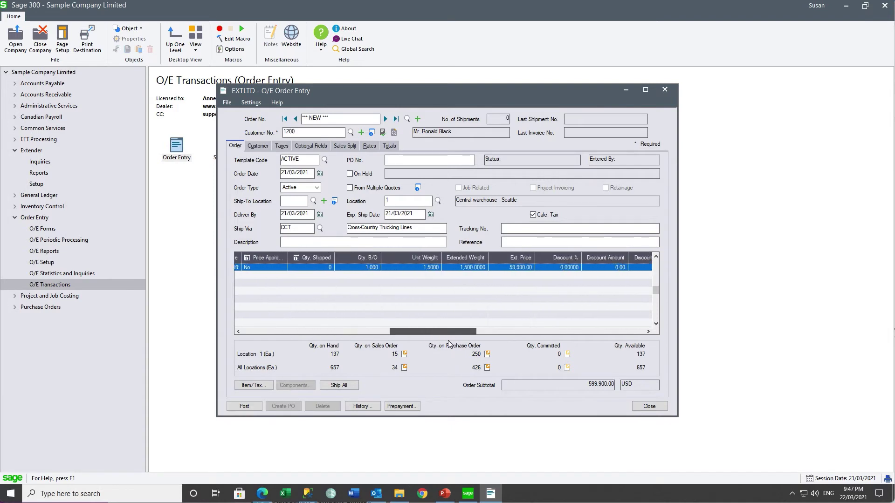
click(504, 268)
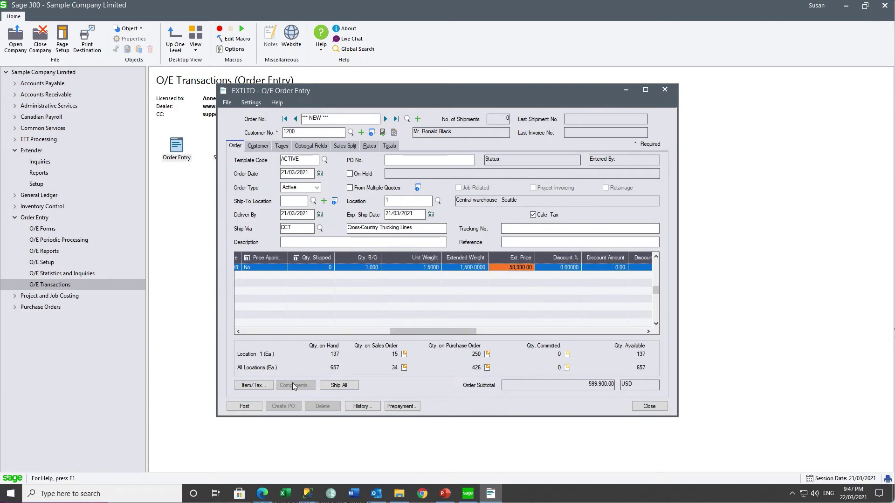
Post the order with ADMIN as credit approver, skip printing the confirmation, and start a blank order.
click(243, 409)
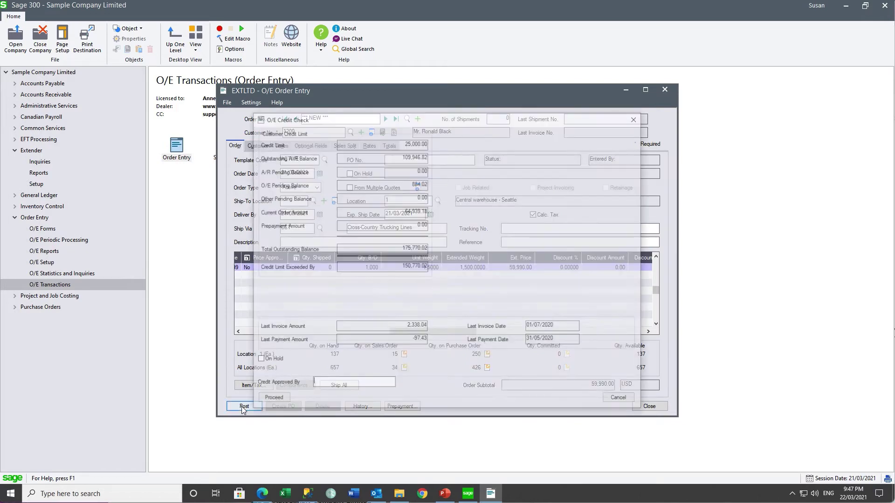
click(327, 384)
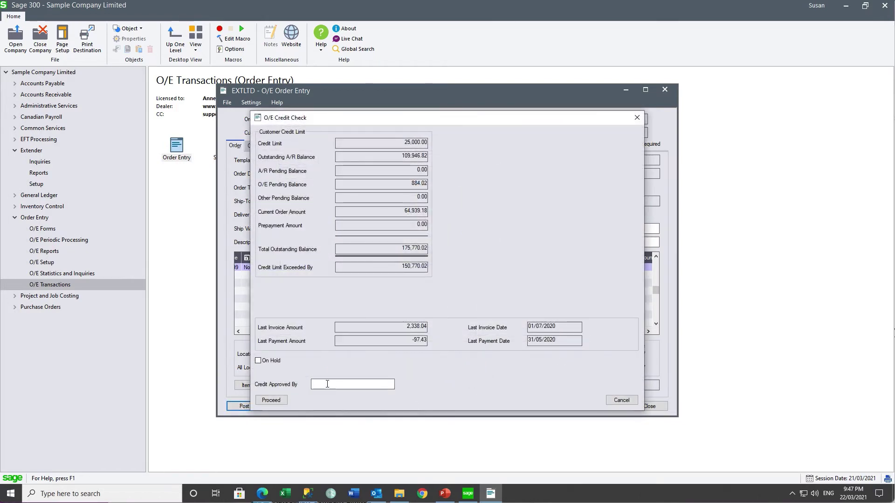
text(ADMIN)
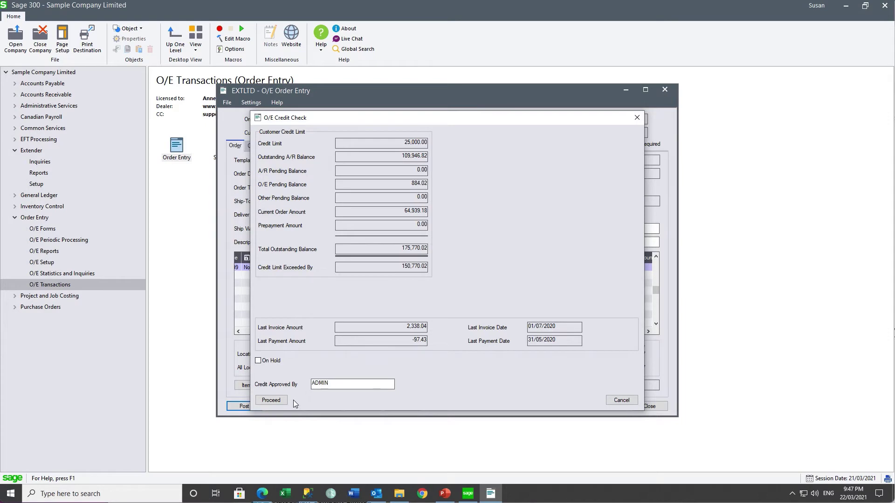
click(274, 401)
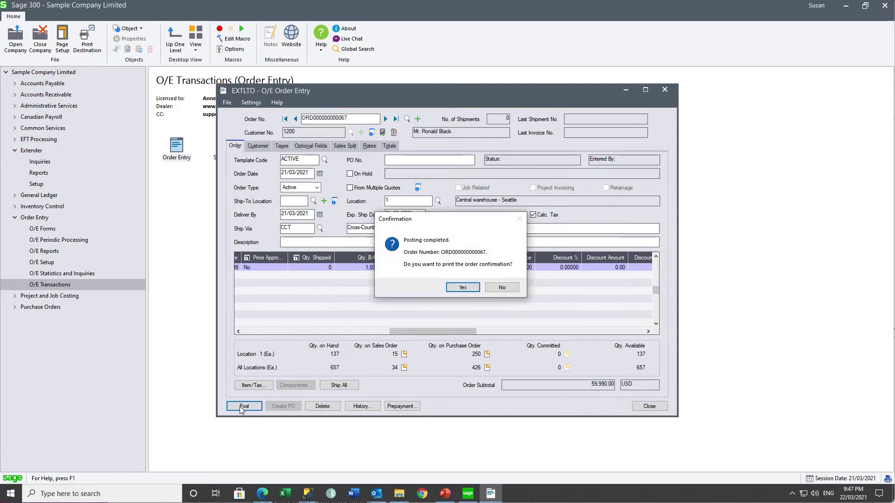
click(502, 287)
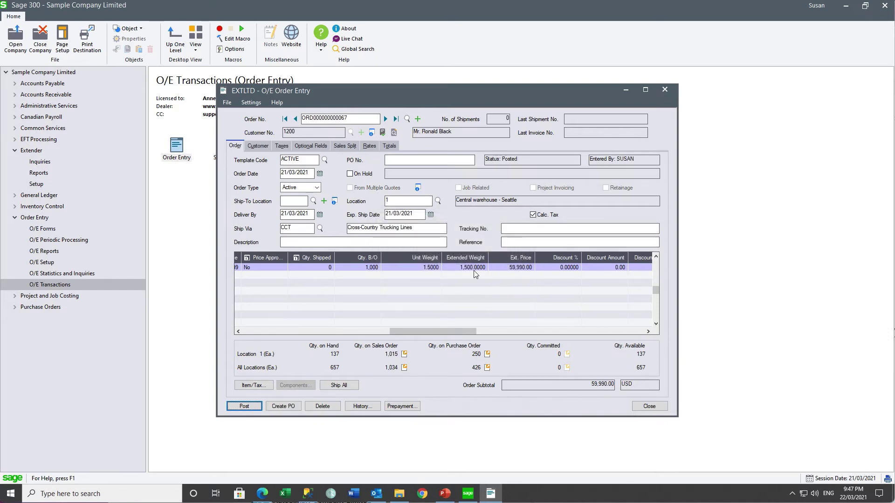
click(418, 119)
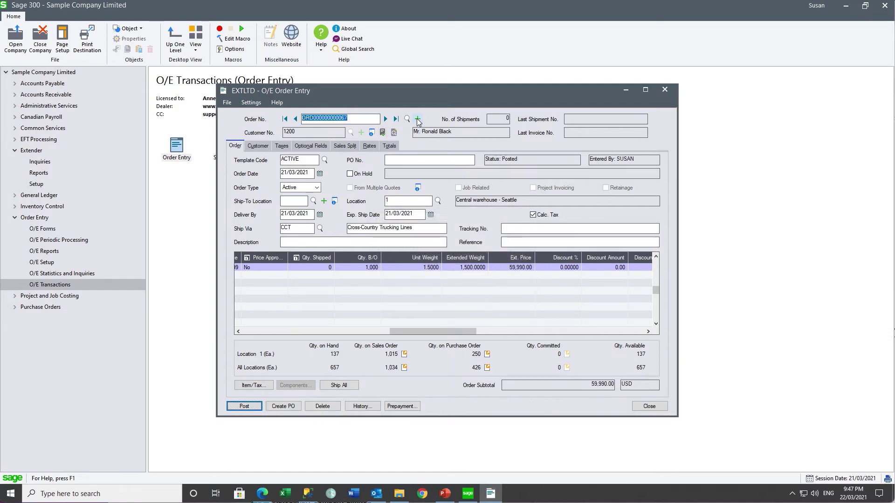
Enter the customer number and add a line for 10 units of item A1-103/0.
click(286, 133)
text(00)
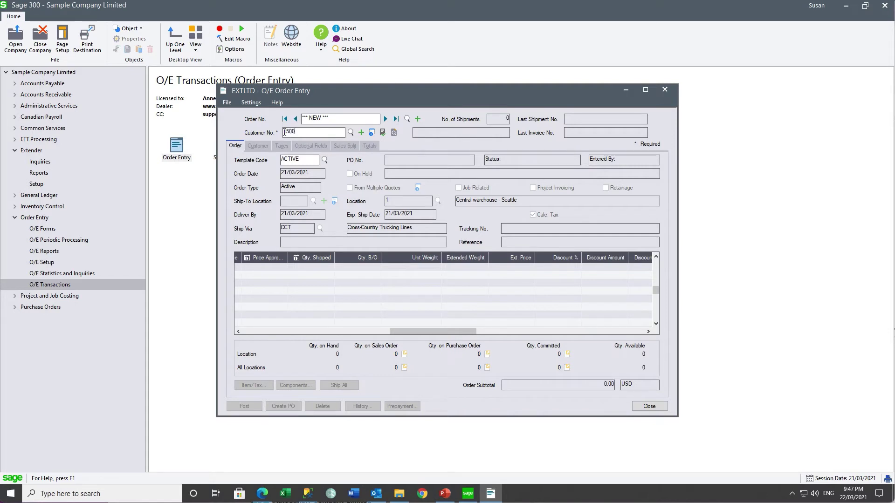
key(Tab)
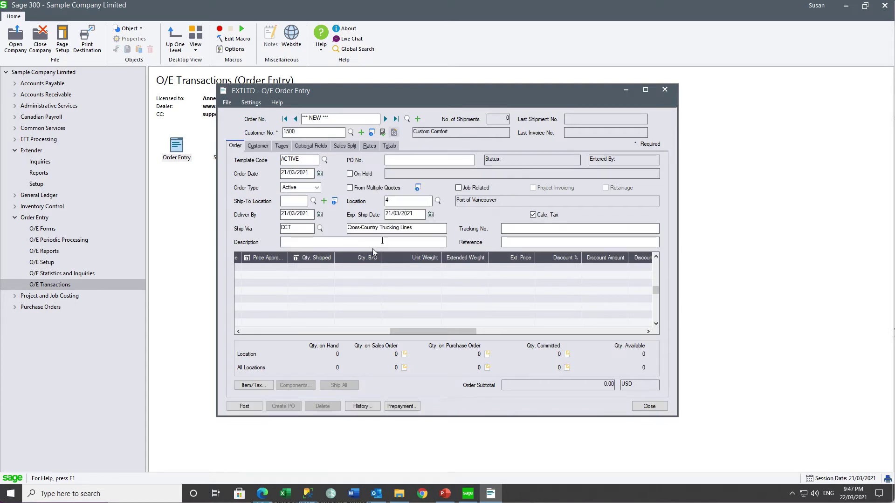
click(327, 267)
click(327, 267)
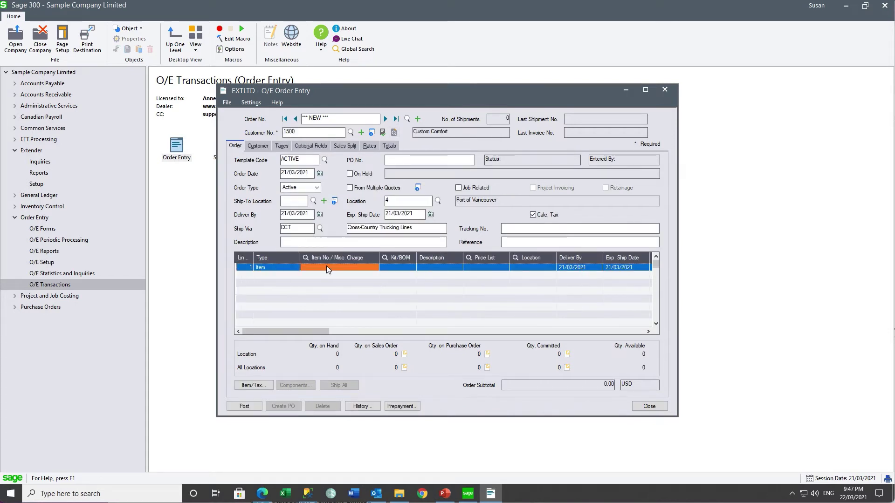
text(A1-103/0)
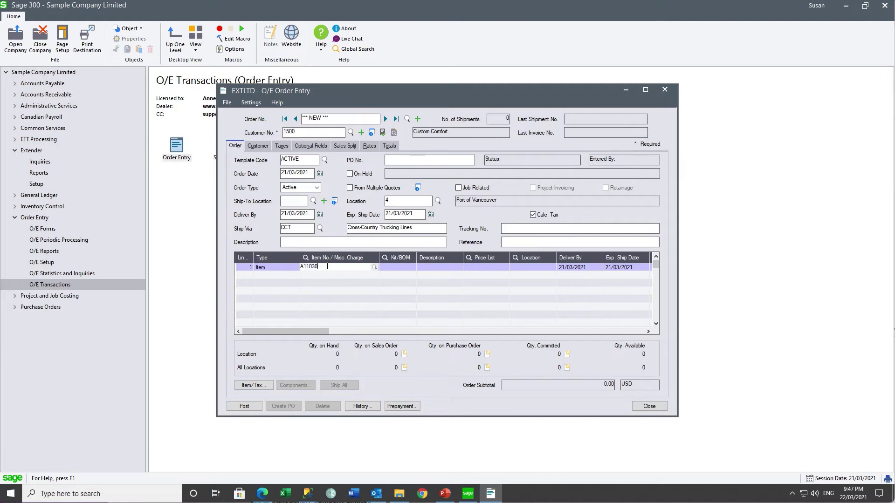
key(Tab)
key(Tab)
key(Tab)
key(Tab)
key(Tab)
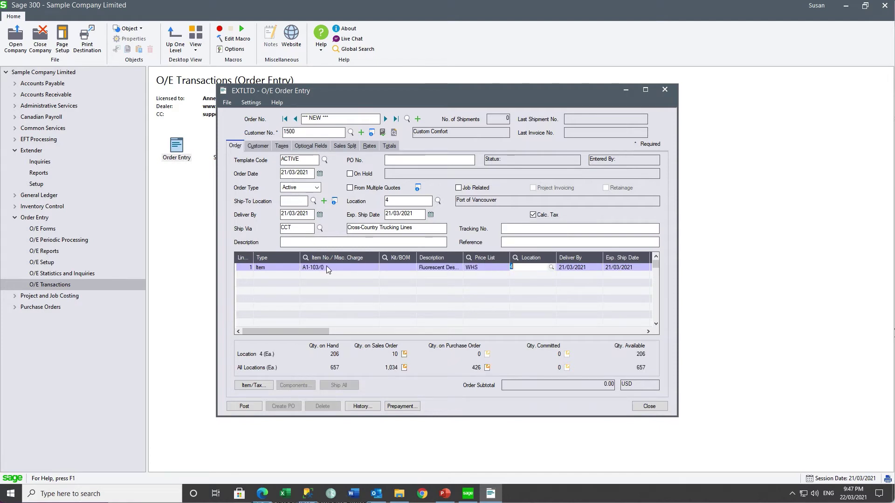
text(1)
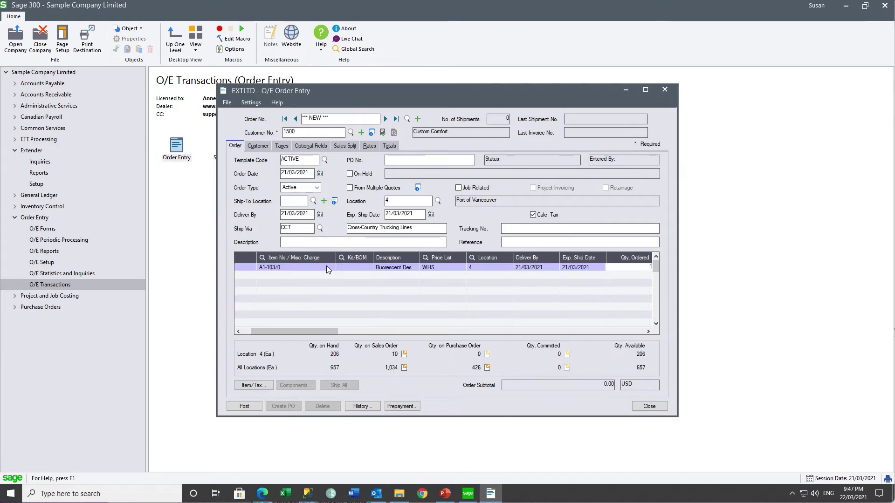
text(0)
key(Tab)
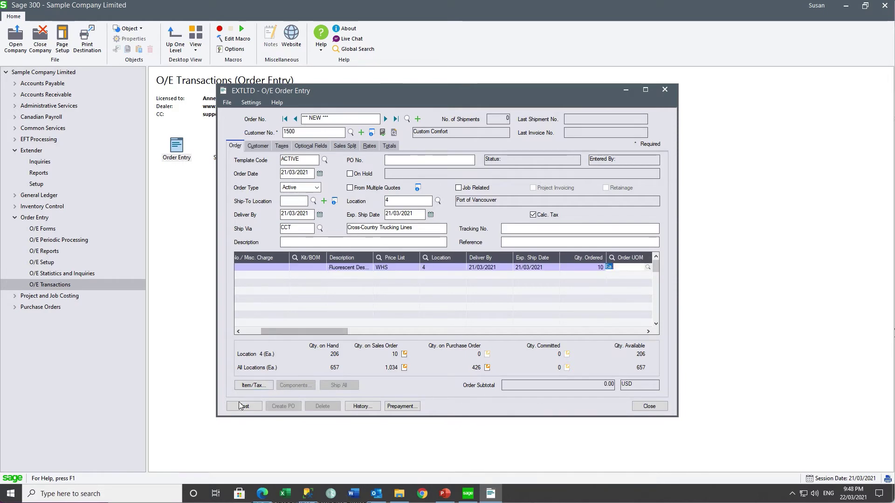
Post the small order with ADMIN approving the credit override, declining the printed confirmation.
click(240, 407)
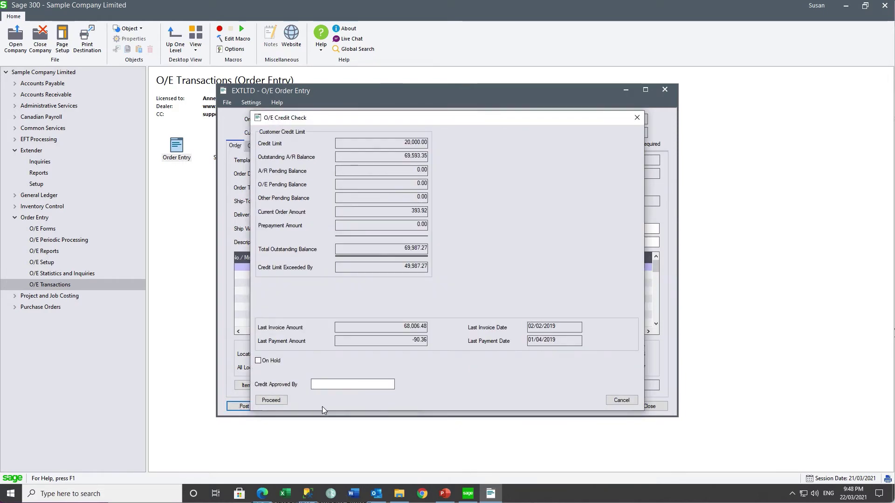
text(ADMIN)
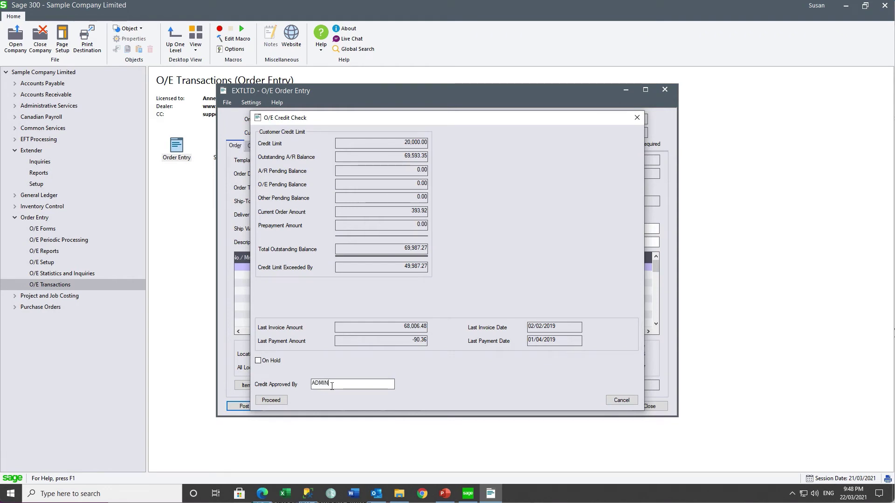
click(271, 400)
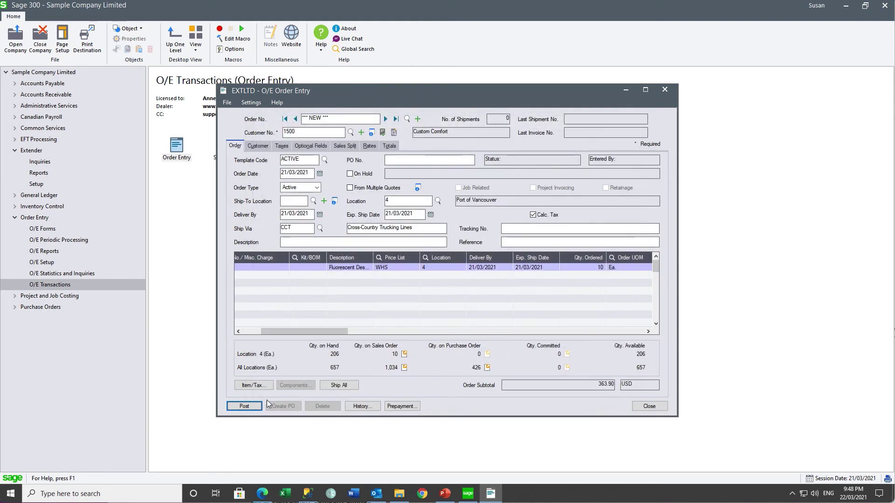
click(242, 406)
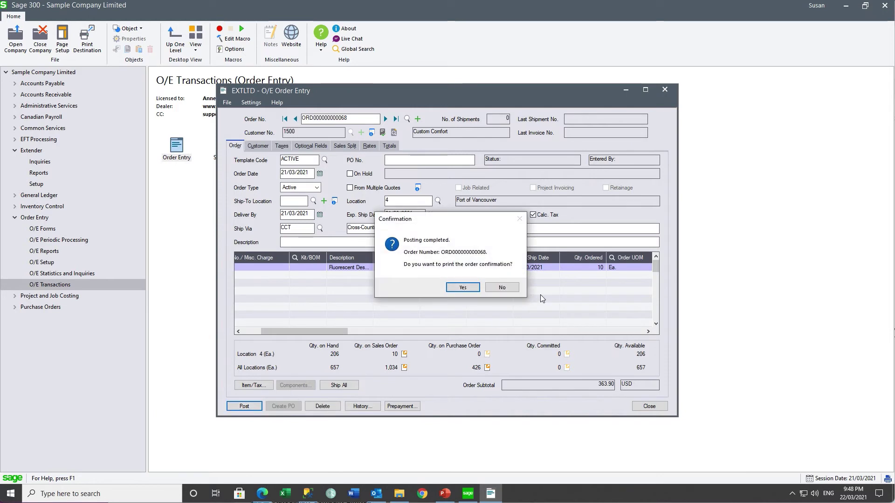
click(503, 293)
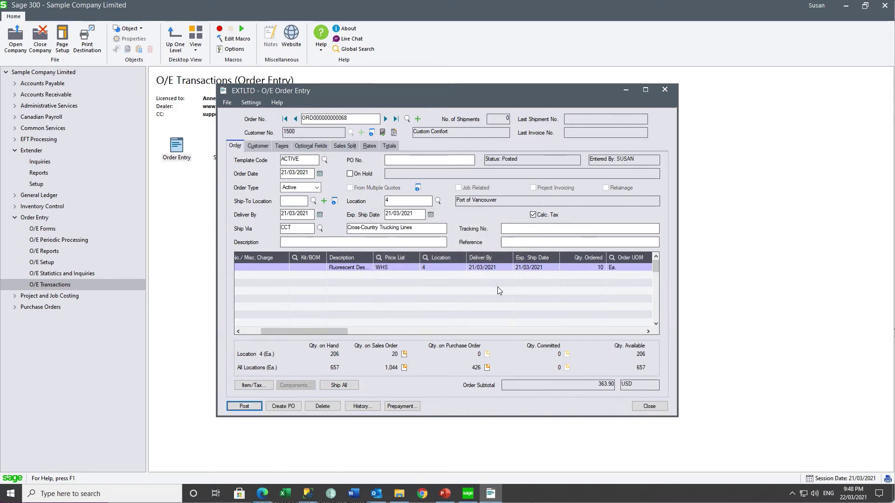
Open the Extender Workflow Summary Log, enlarging the window and widening the Record Key column.
click(660, 408)
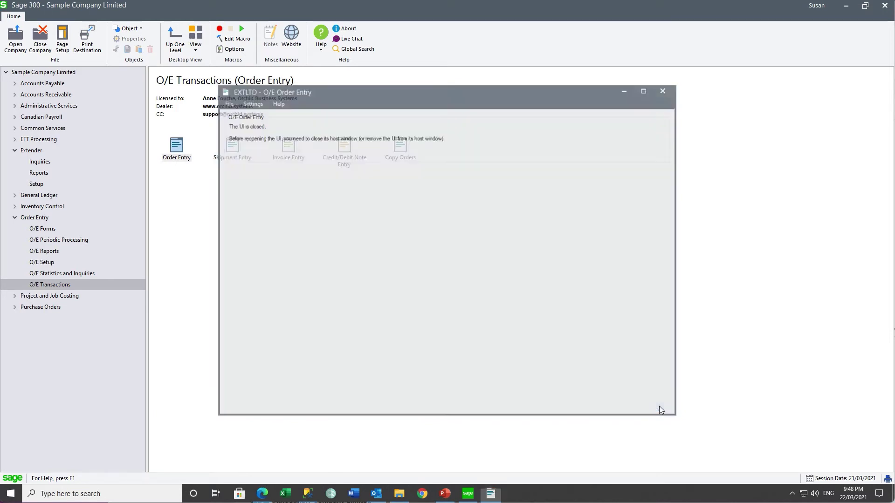
click(43, 162)
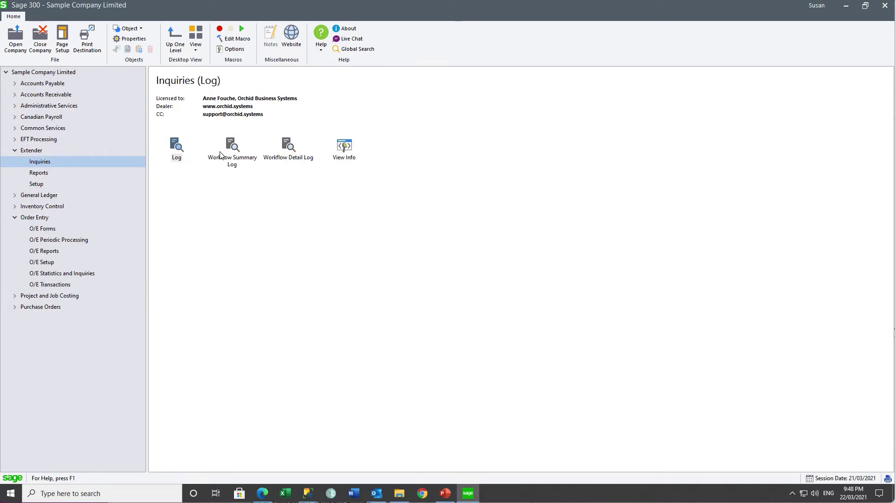
double_click(233, 149)
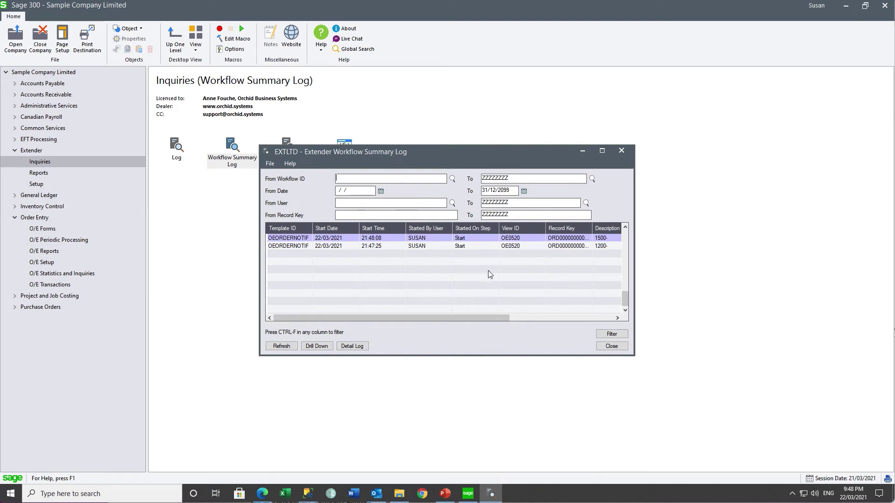
drag(639, 353, 857, 374)
drag(590, 232, 610, 231)
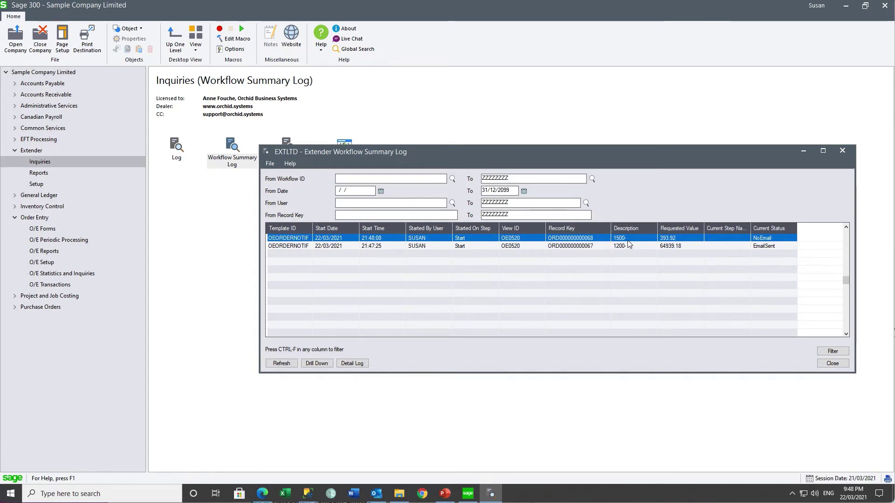
Review the entries: small order 393.92 shows NoEmail, large order 64939.18 shows EmailSent.
click(628, 239)
click(683, 240)
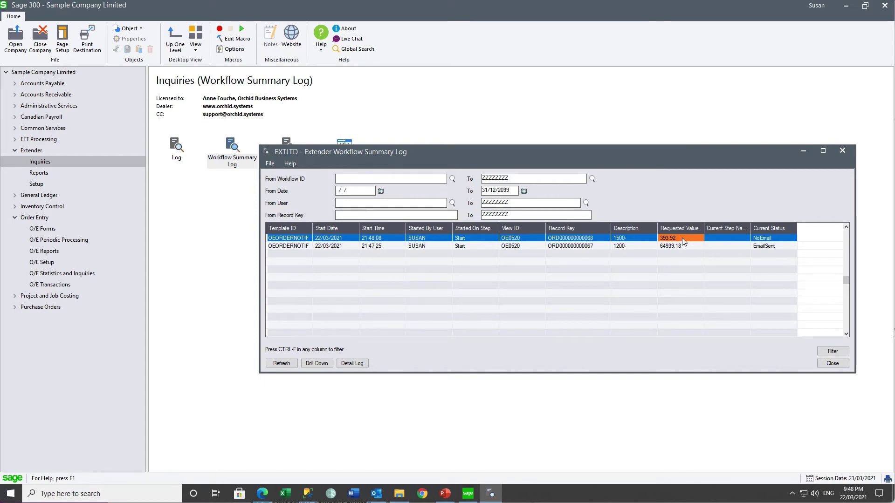
click(764, 240)
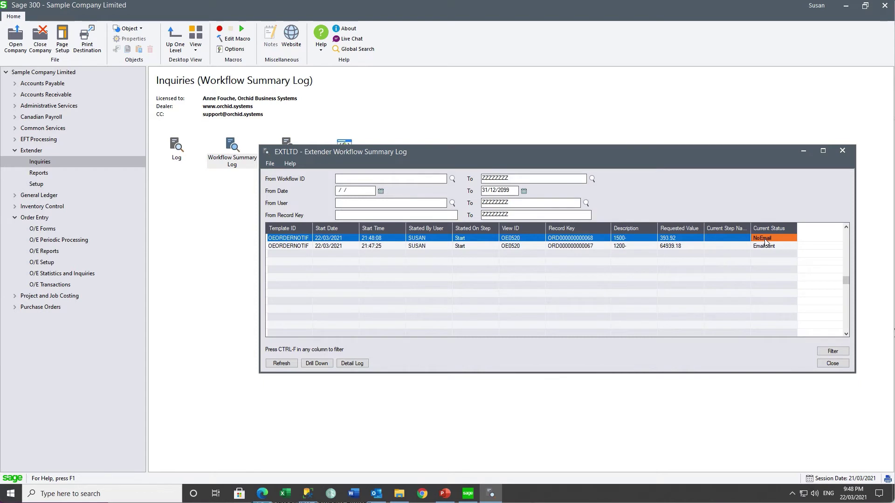
click(633, 247)
click(671, 250)
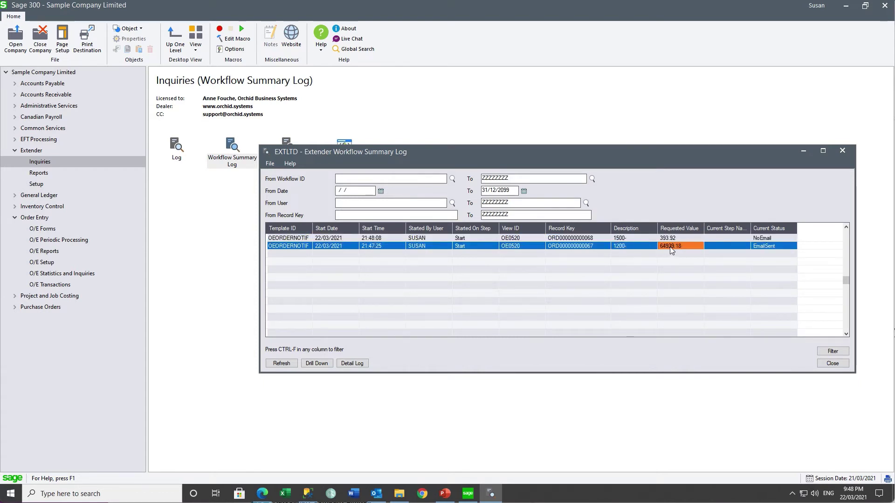
click(763, 250)
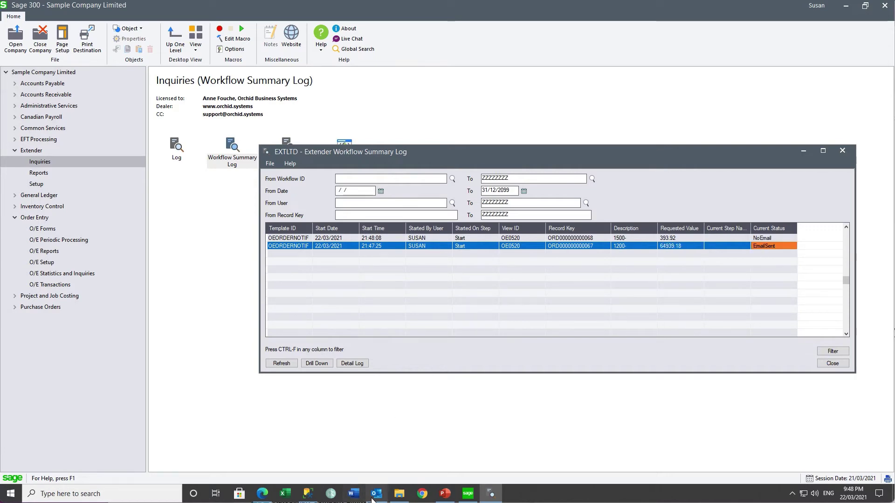
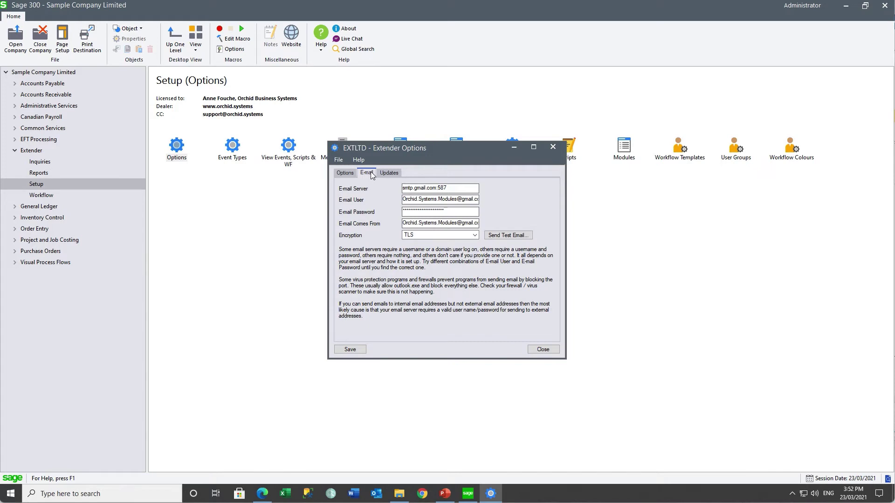
Close Extender Options, then review and close the OEORDERNOTIFWF message template.
click(554, 148)
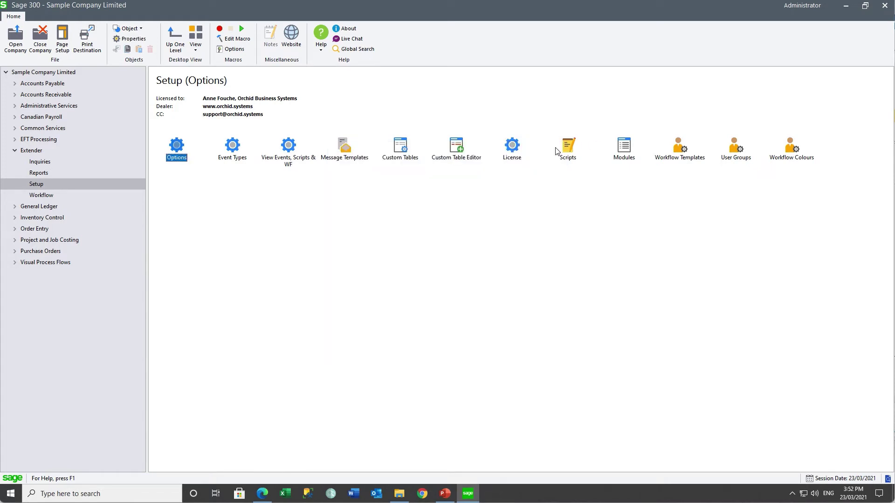
double_click(347, 148)
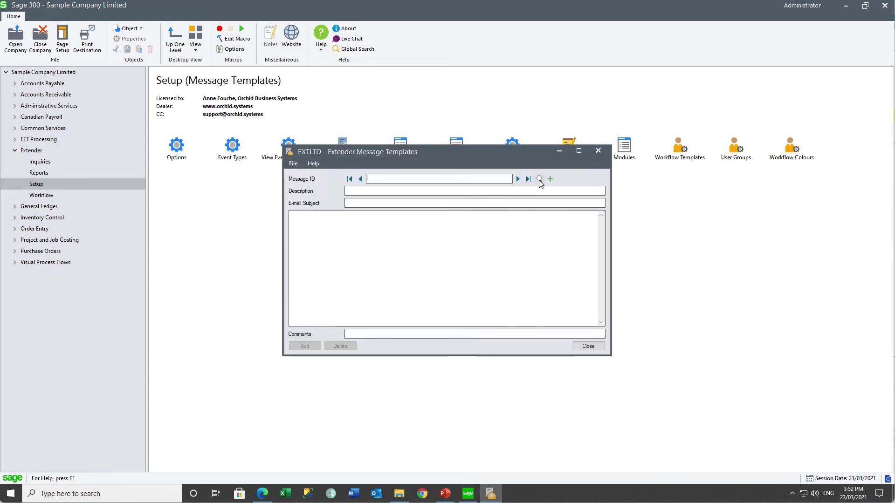
click(539, 179)
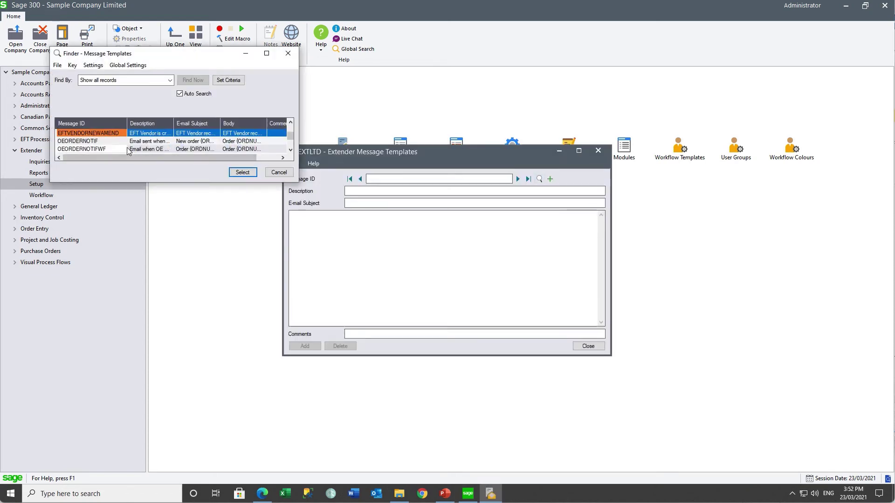
click(114, 149)
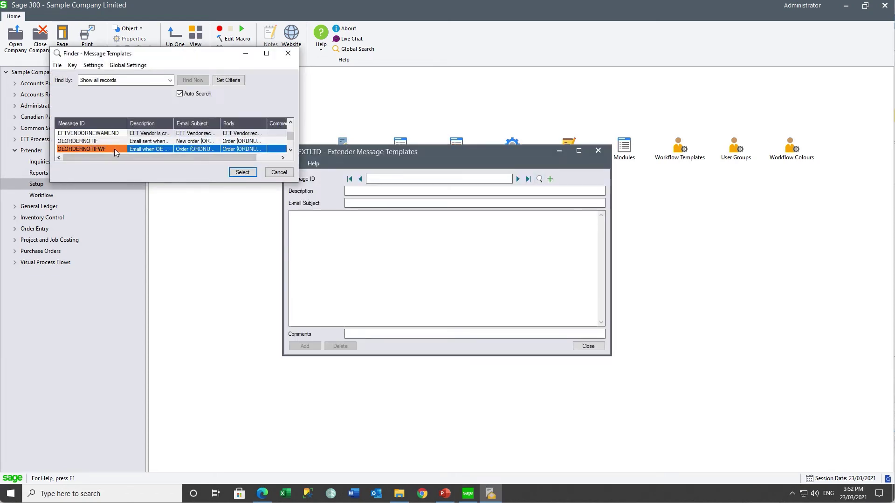
click(241, 173)
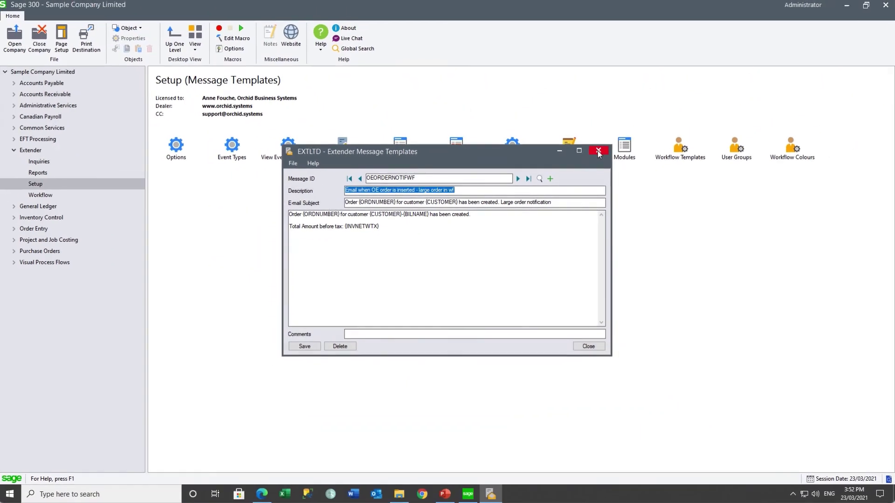
click(733, 59)
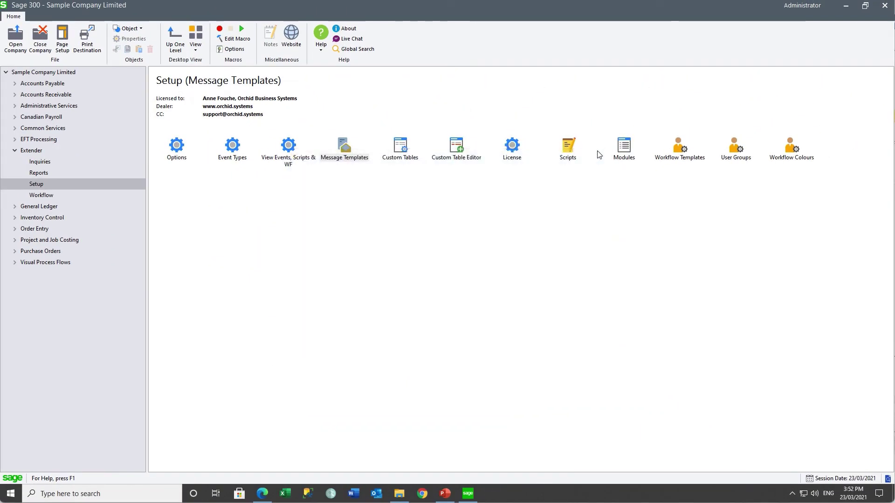
Import 'OE Order Notification Mark Read workflow.xlsx' into Workflow Templates: 1 template, 3 steps, 11 actions.
click(680, 148)
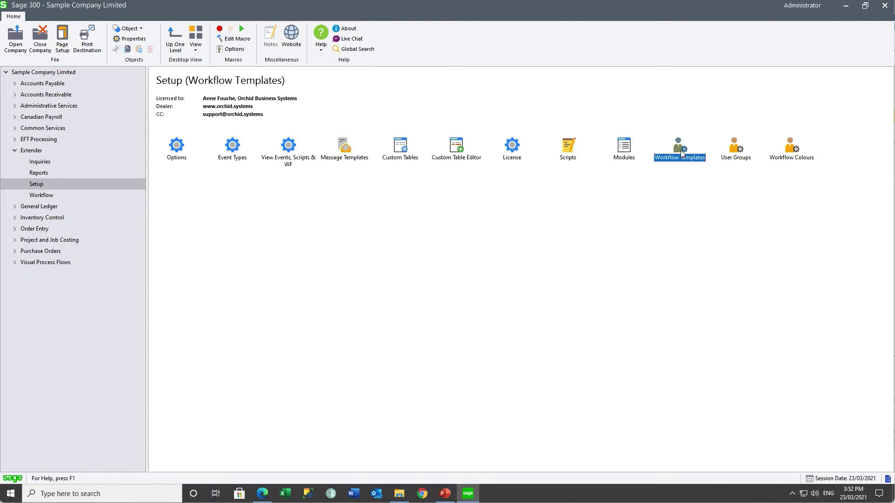
double_click(681, 150)
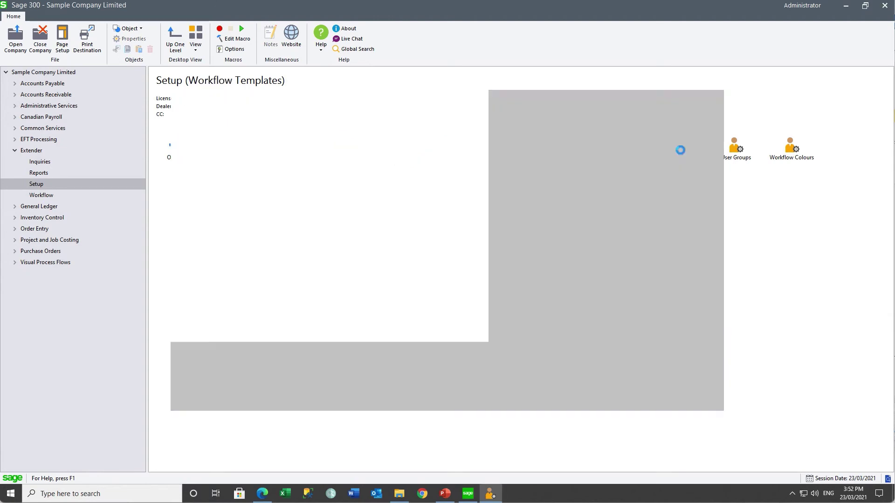
click(180, 109)
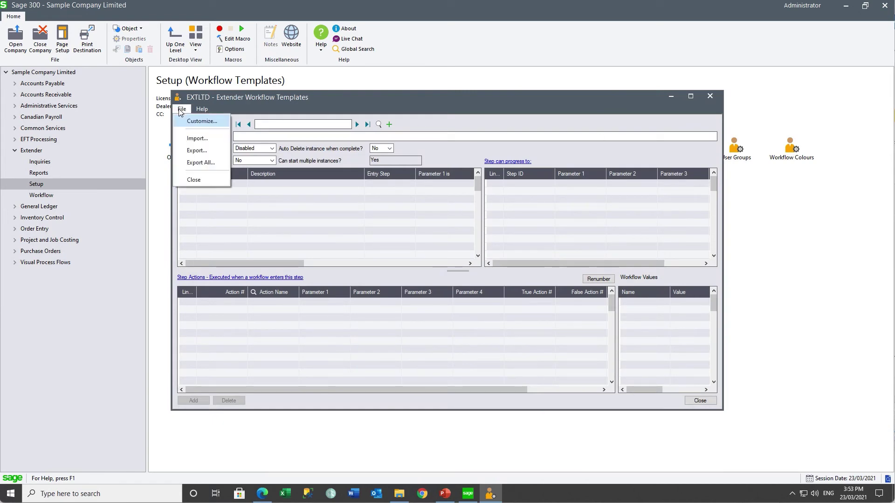
click(185, 136)
click(357, 226)
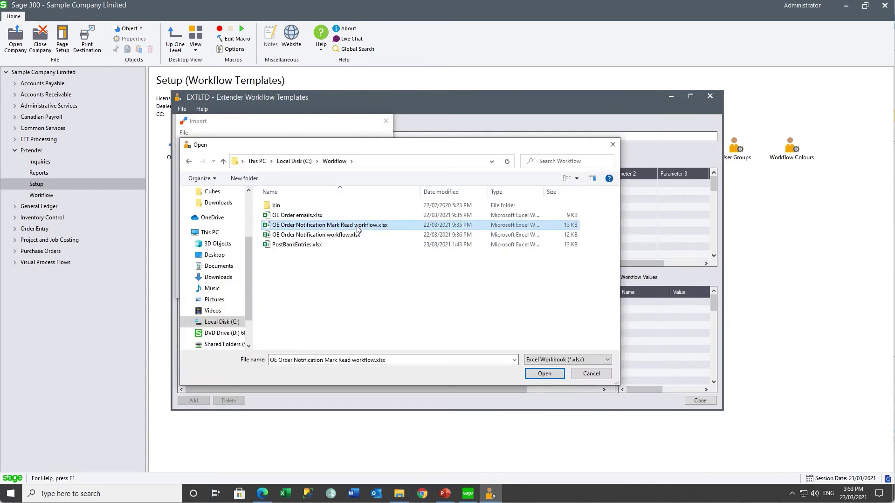
click(543, 374)
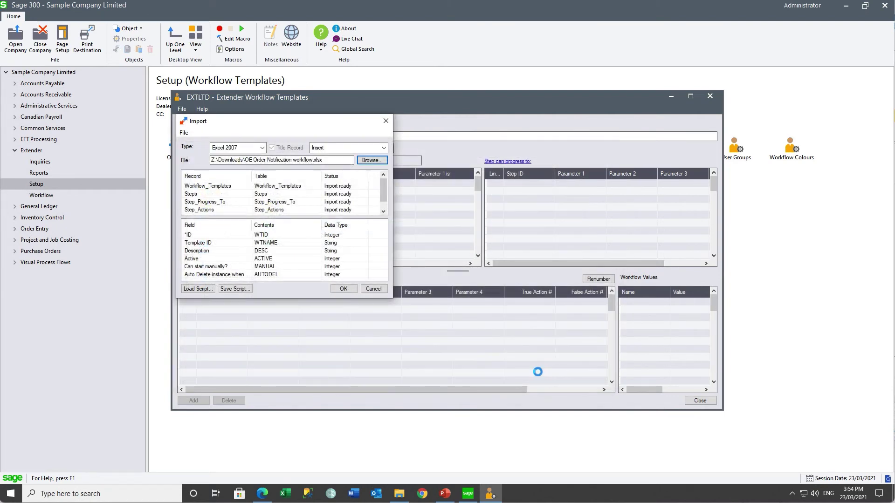
click(352, 291)
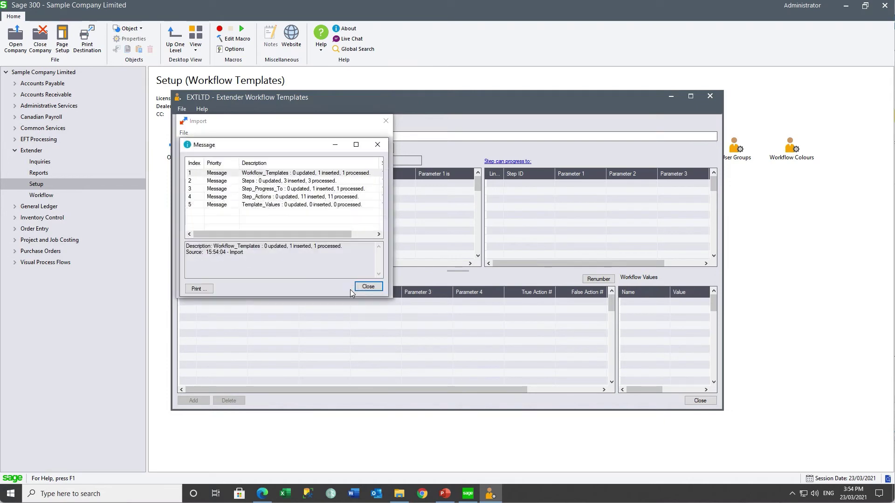
click(368, 286)
click(371, 289)
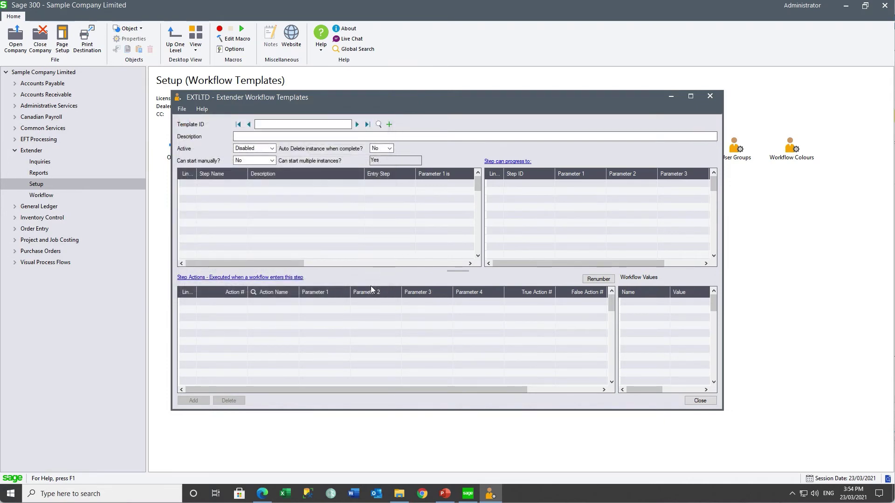
click(378, 124)
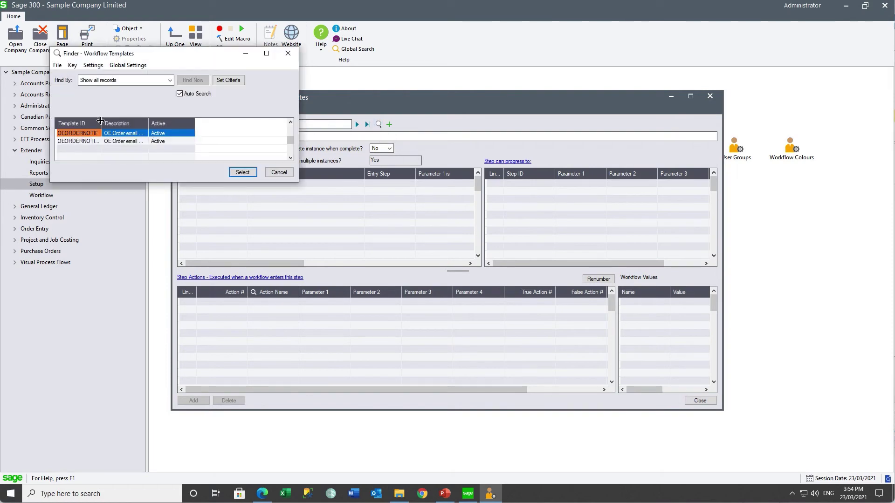
drag(101, 121, 145, 121)
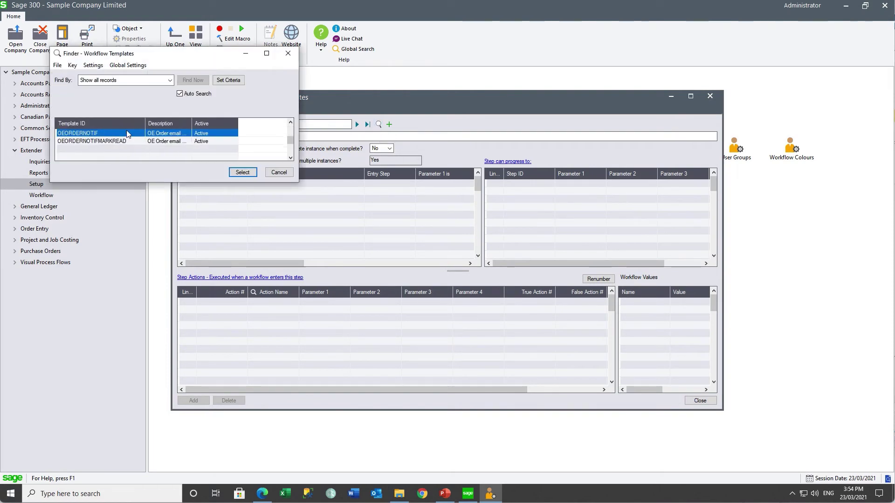
double_click(113, 140)
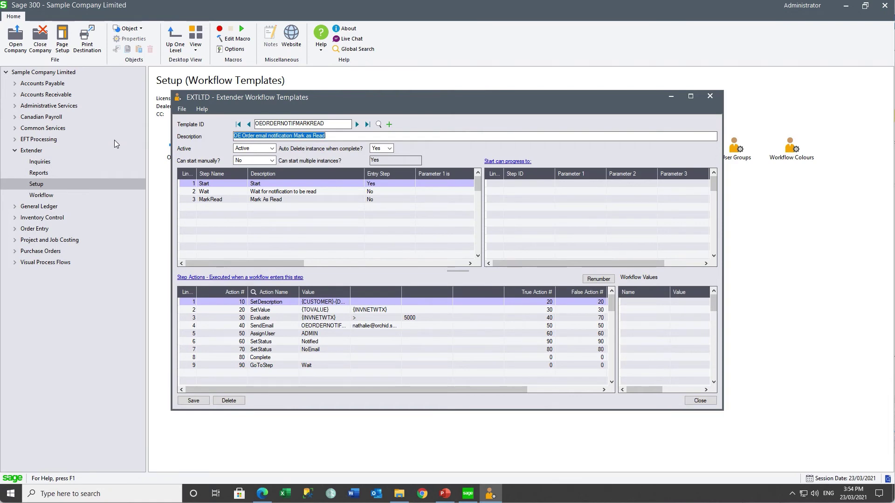
click(262, 186)
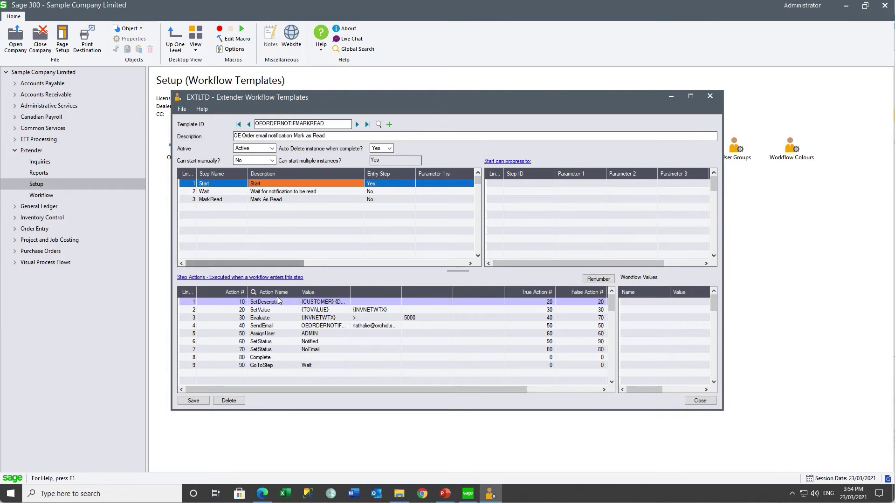
drag(351, 291, 372, 291)
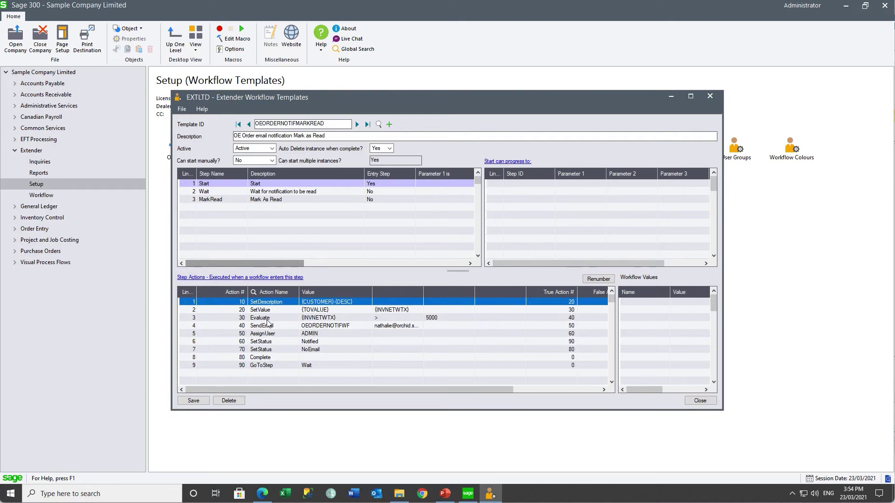
click(563, 319)
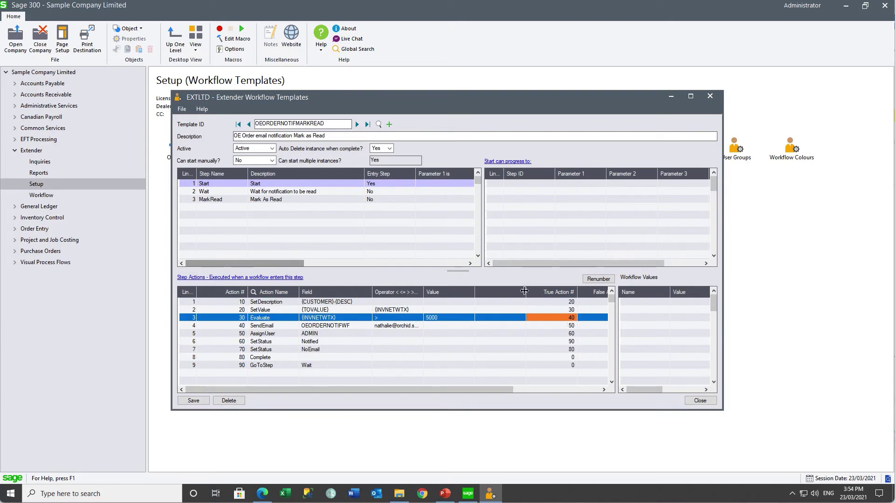
drag(526, 292, 505, 293)
click(546, 320)
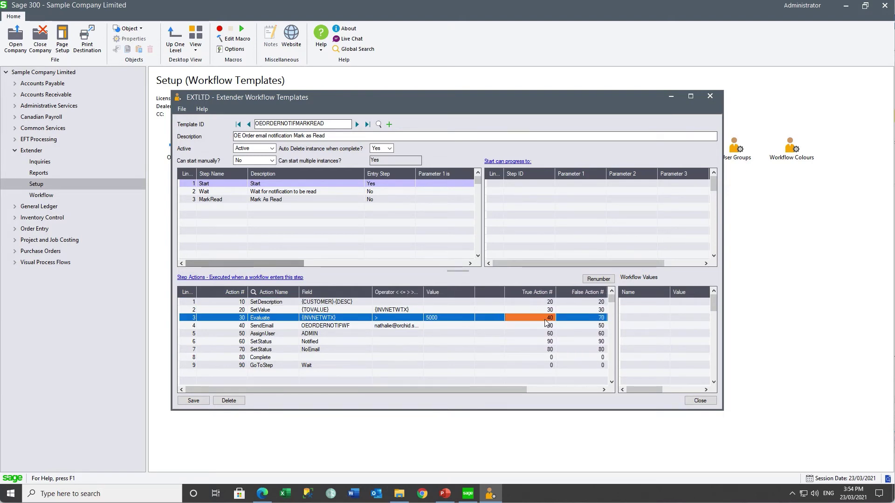
click(326, 326)
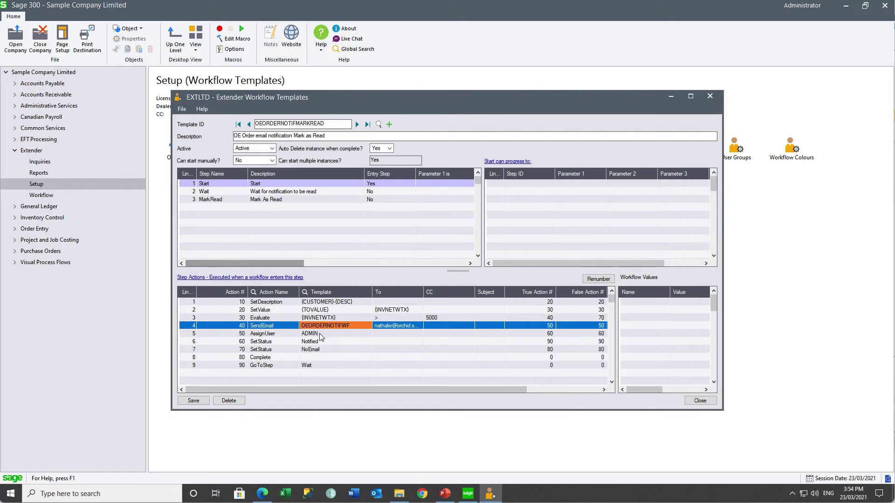
click(318, 334)
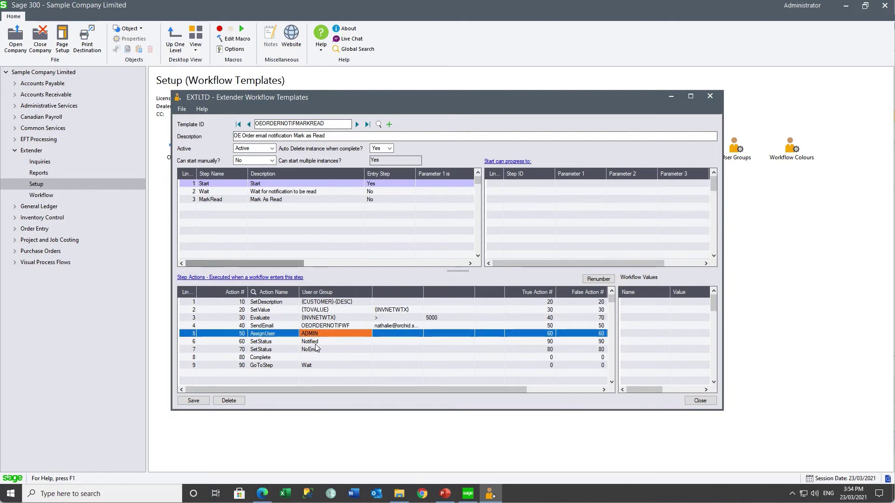
click(315, 343)
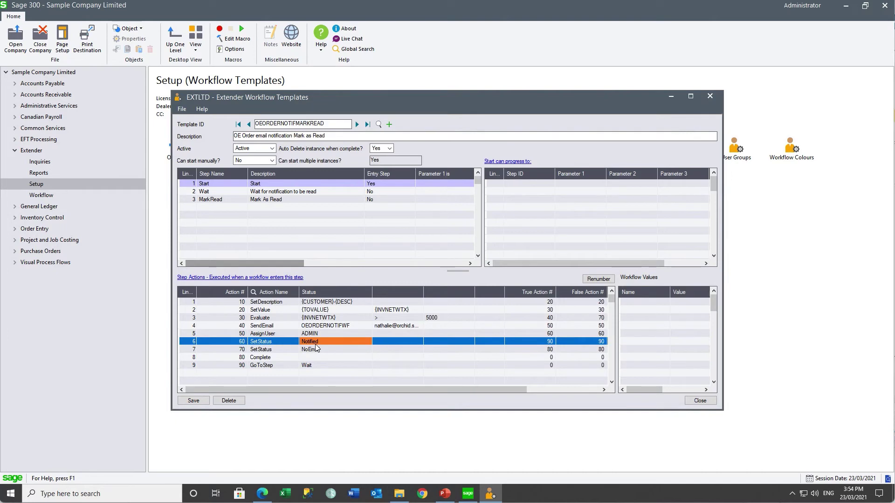
click(324, 326)
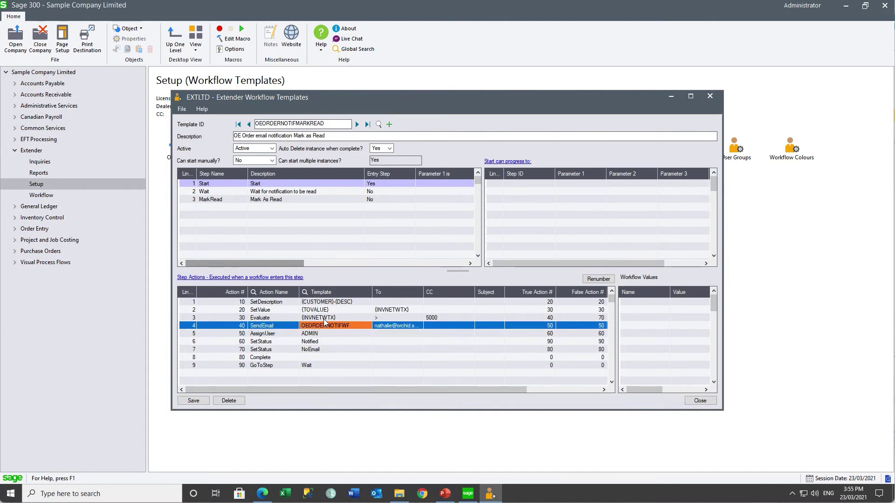
click(324, 318)
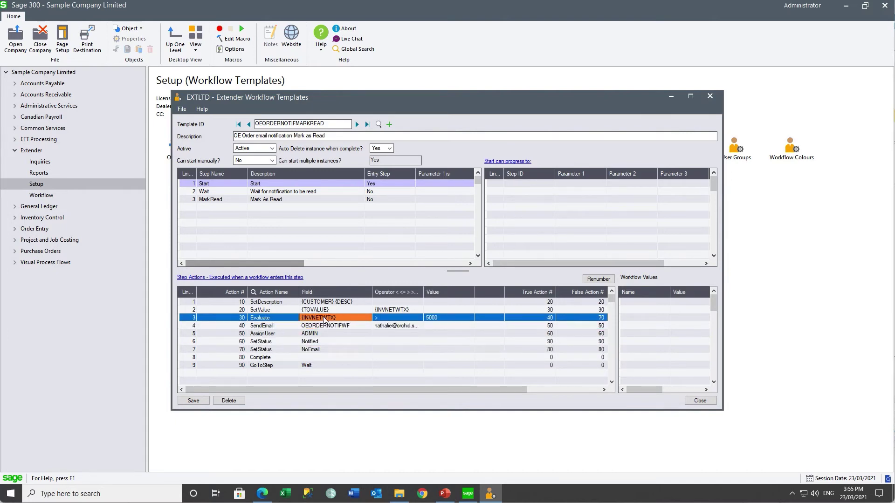
click(317, 351)
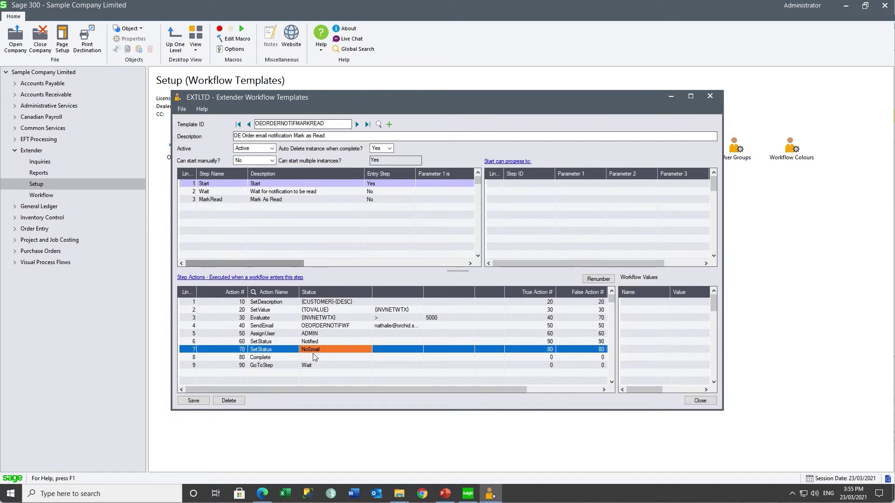
click(310, 358)
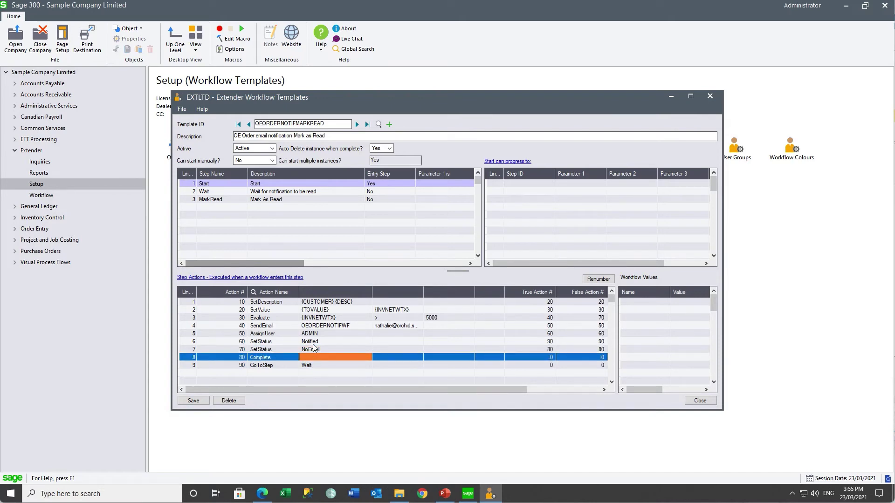
click(313, 344)
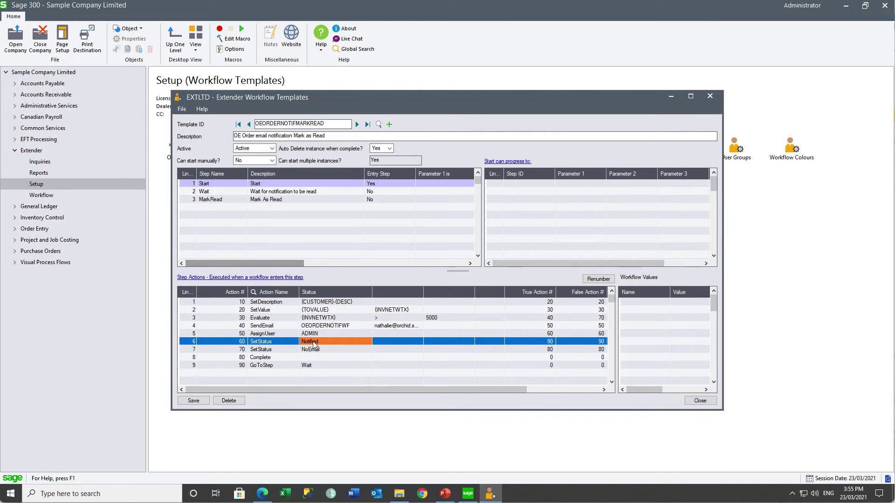
click(306, 367)
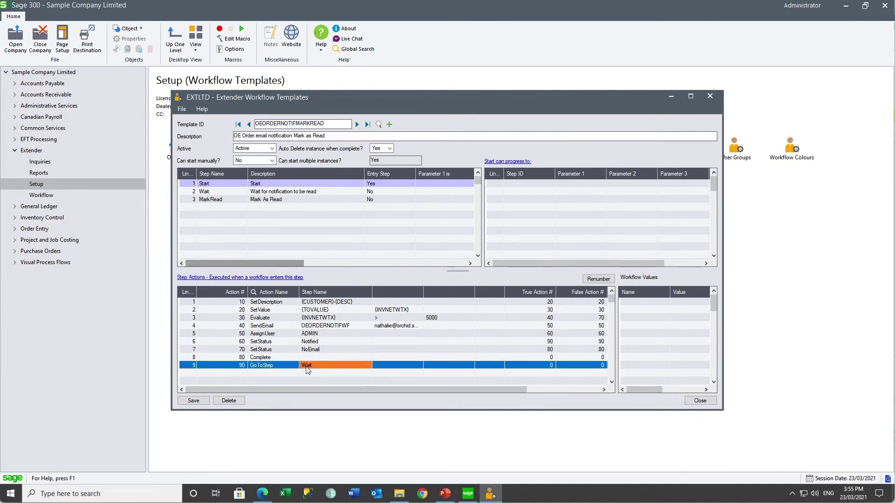
click(209, 192)
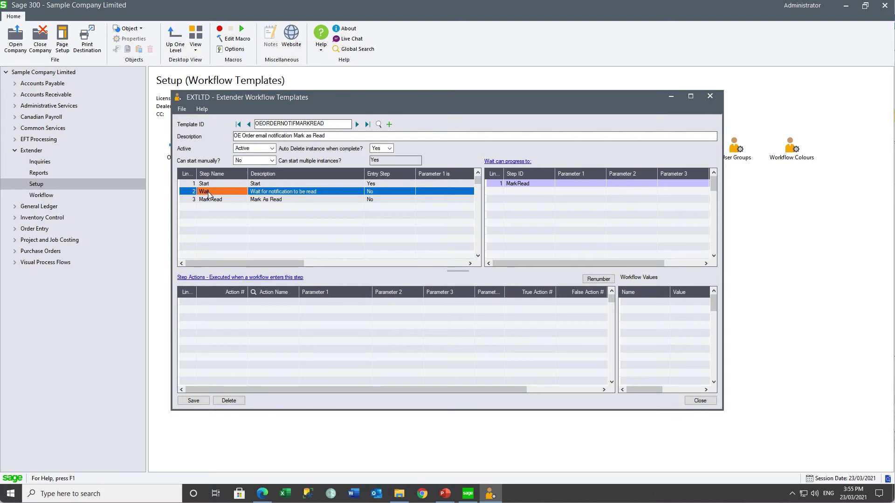
click(211, 200)
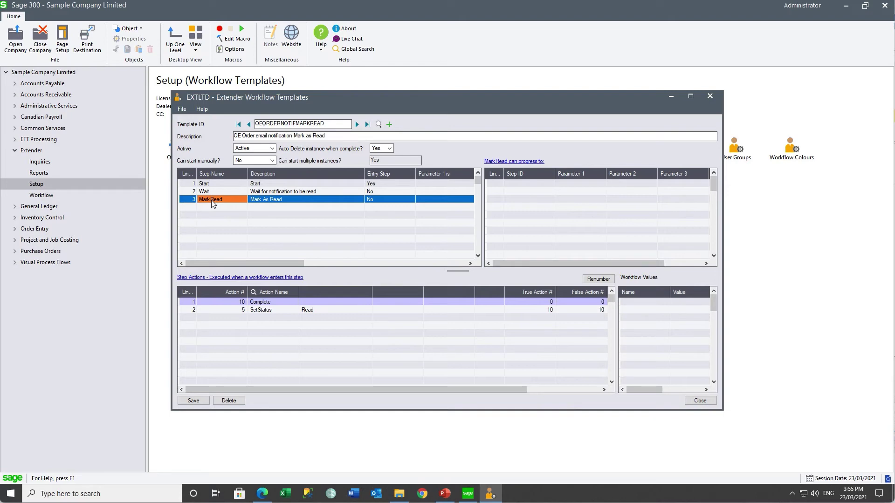
click(357, 124)
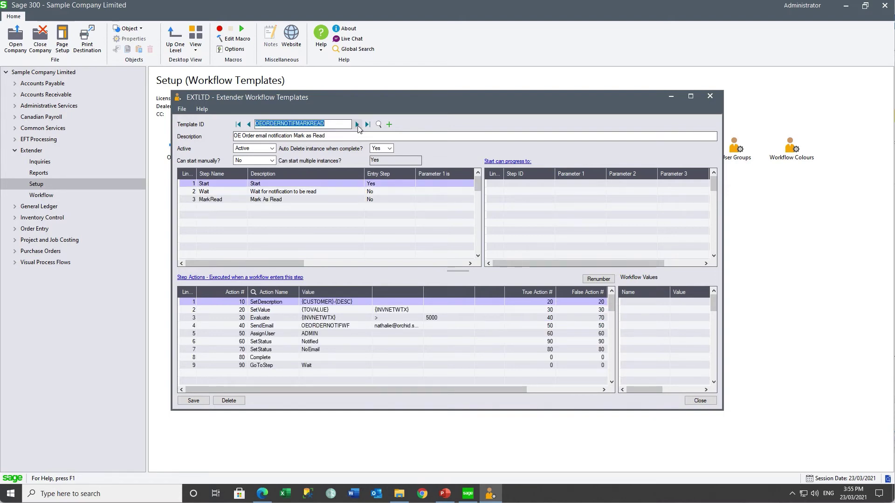
Replace ADMIN with the other user's ID for AssignUser and the SendEmail recipient, then save and close.
click(322, 334)
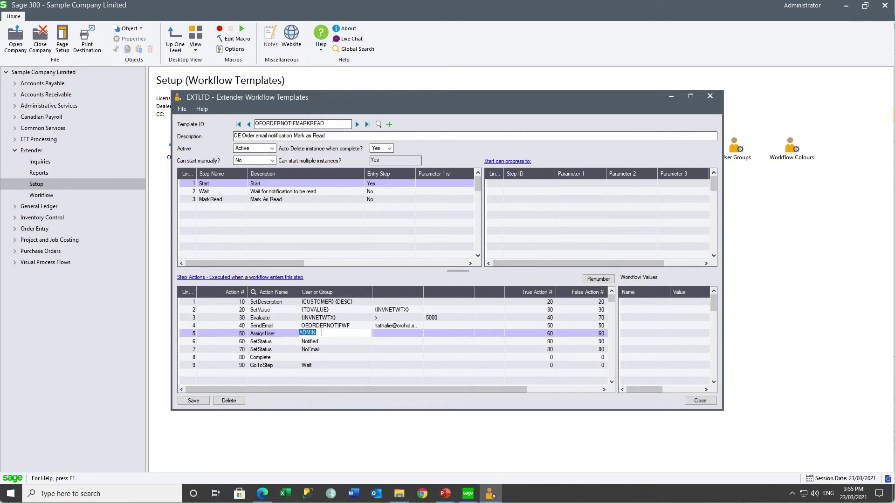
text(STEVE)
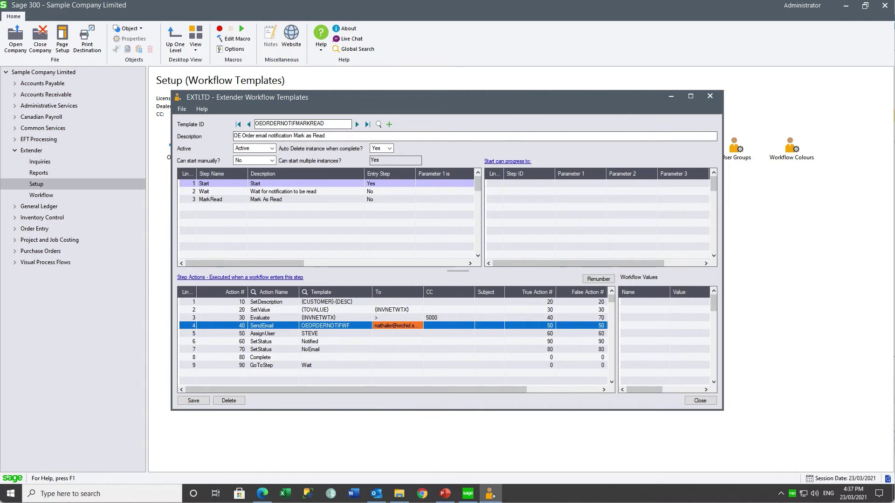
text(STEVE)
key(Tab)
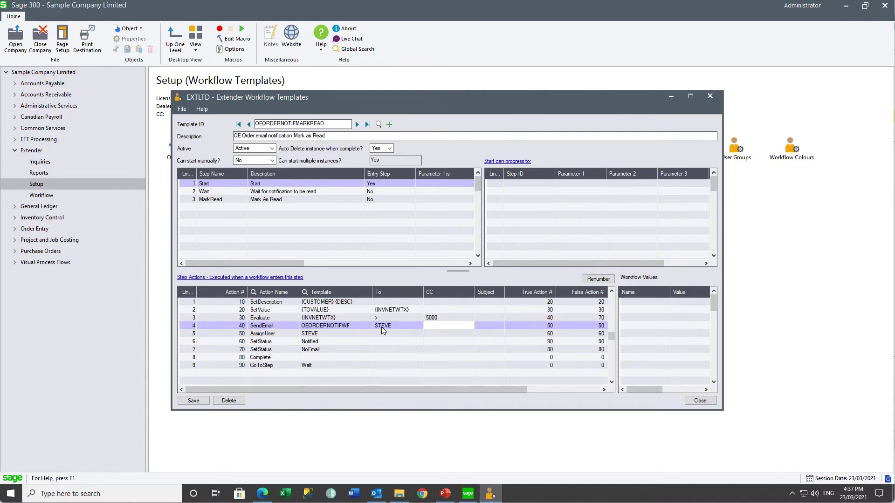
click(193, 401)
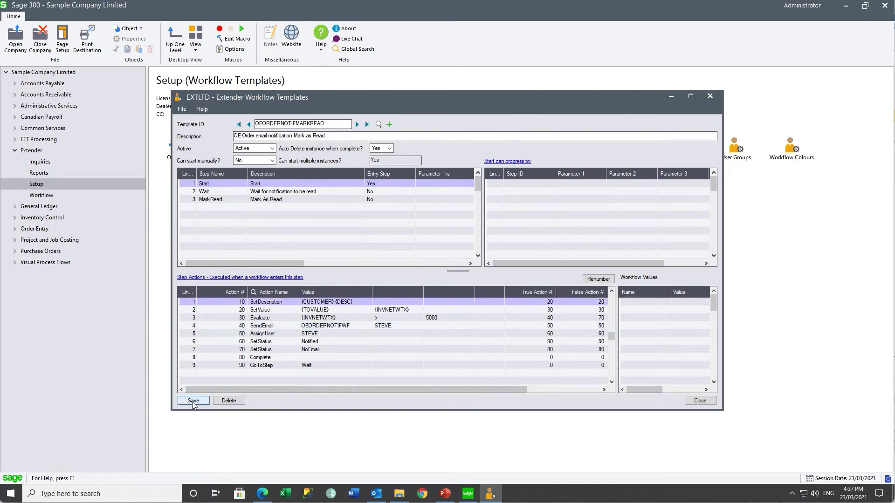
click(696, 403)
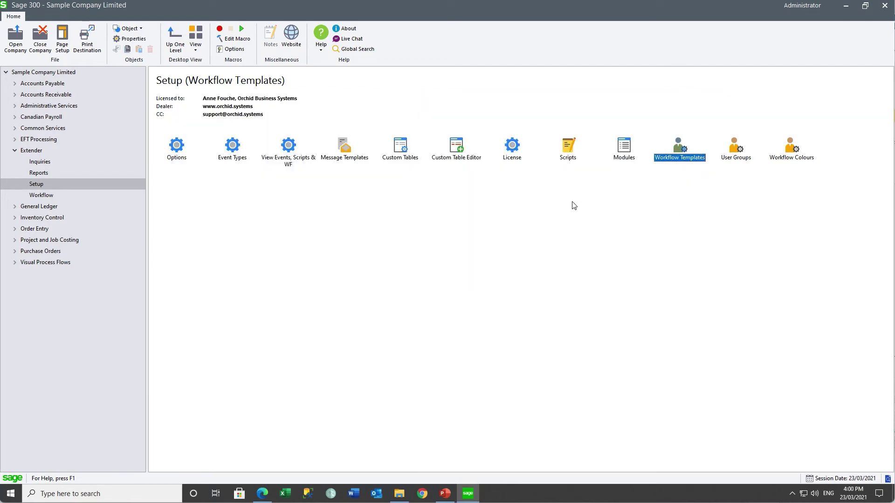
Load view OE0520 (Orders) in View Events, Scripts & WF using the finder filtered by 'oe'.
double_click(299, 162)
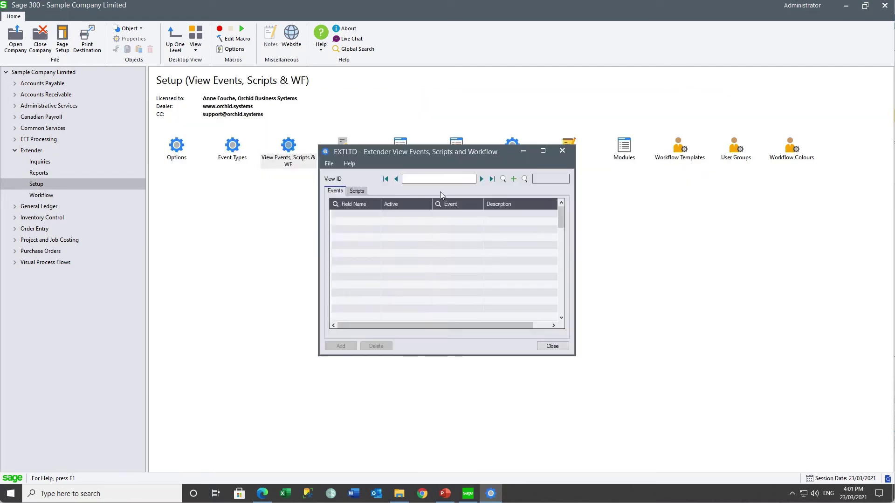
click(525, 179)
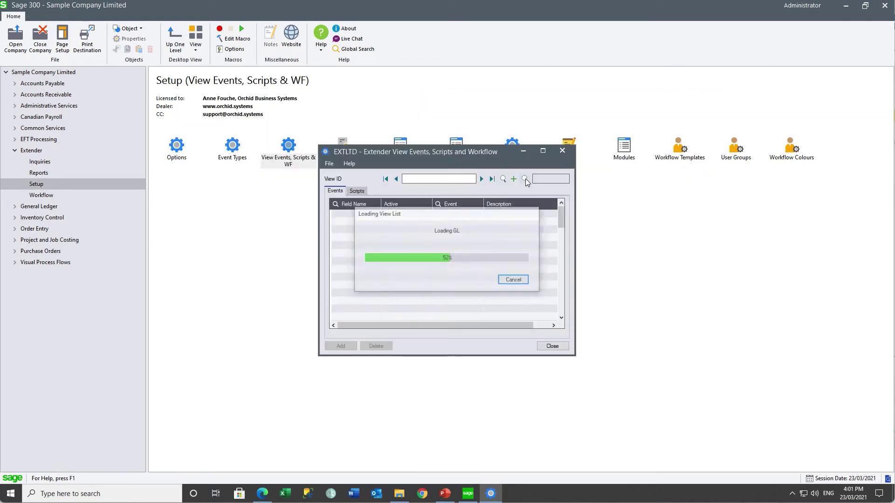
click(468, 263)
text(oe)
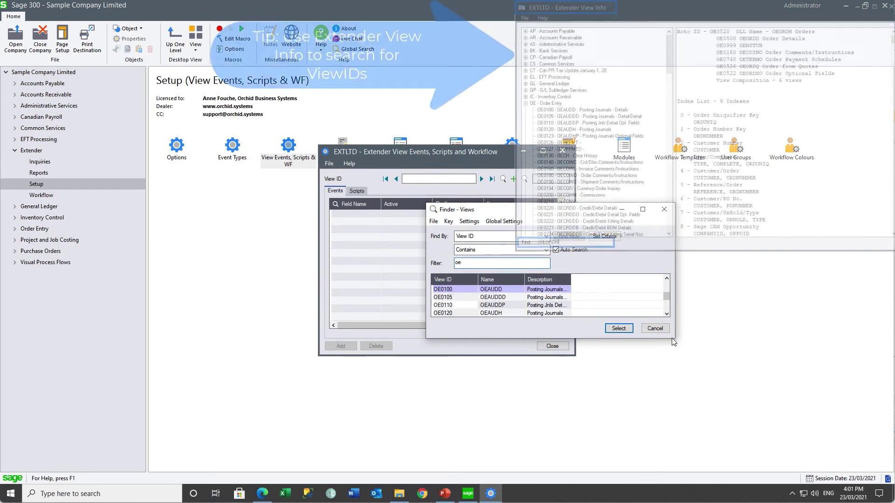
drag(672, 337, 692, 390)
key(Down)
key(Down)
key(Down)
key(Down)
key(Down)
key(Down)
key(Down)
key(Down)
key(Down)
key(Down)
key(Down)
key(Down)
key(Down)
key(Down)
key(Down)
key(Down)
key(Down)
key(Down)
key(Down)
key(Down)
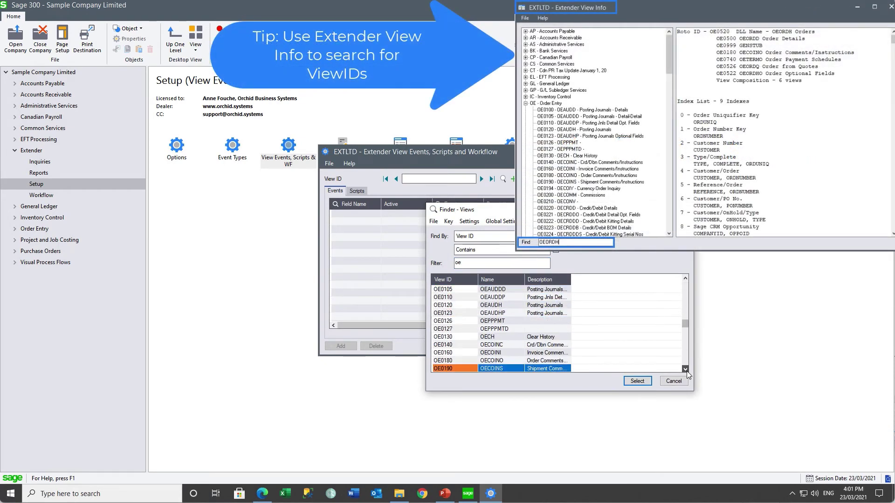
key(Down)
key(Down)
key(Down)
key(Down)
key(Down)
key(Down)
key(Down)
key(Down)
key(Down)
key(Down)
key(Down)
key(Down)
key(Down)
key(Down)
key(Down)
key(Down)
key(Down)
key(Down)
key(Down)
key(Down)
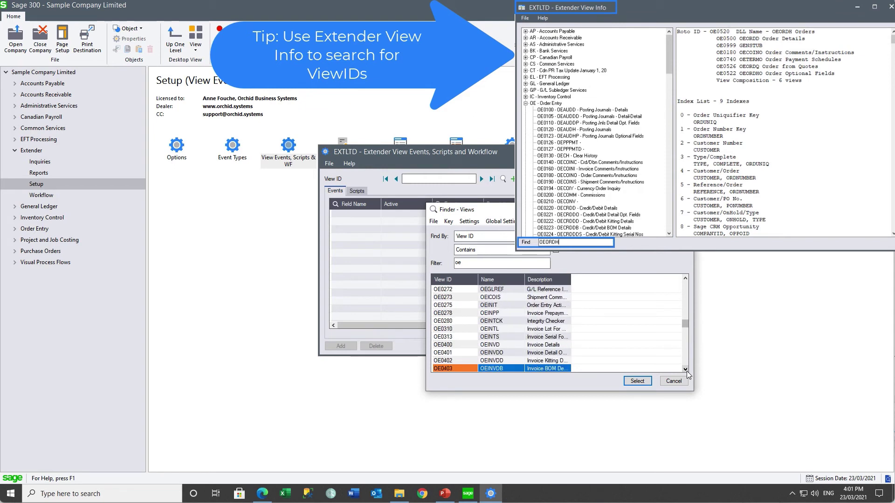
key(Down)
key(Down)
key(Down)
key(Down)
key(Down)
key(Down)
key(Down)
key(Down)
key(Down)
key(Down)
key(Down)
key(Down)
key(Down)
key(Down)
key(Down)
key(Down)
key(Down)
key(Down)
key(Down)
key(Down)
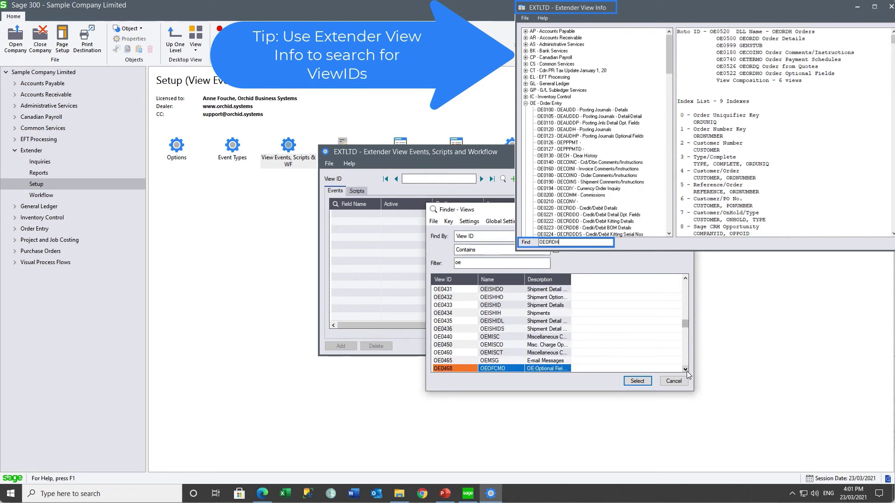
key(Down)
key(Down)
key(Down)
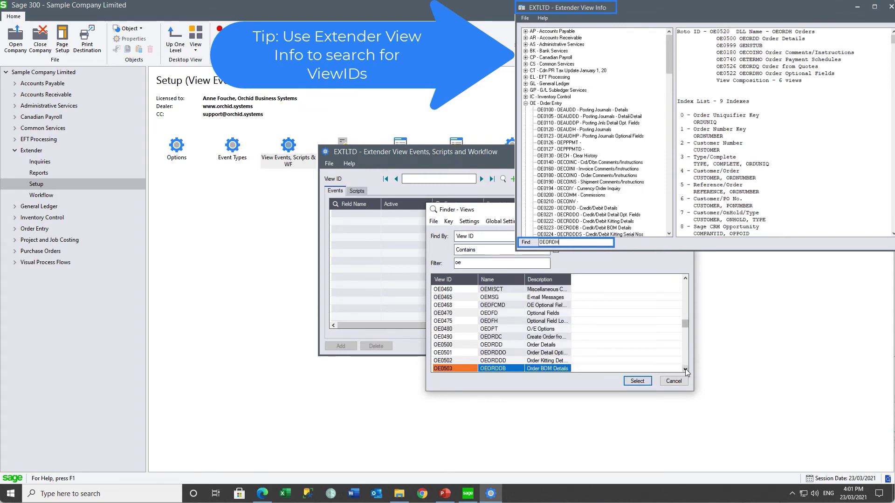
drag(571, 280, 624, 289)
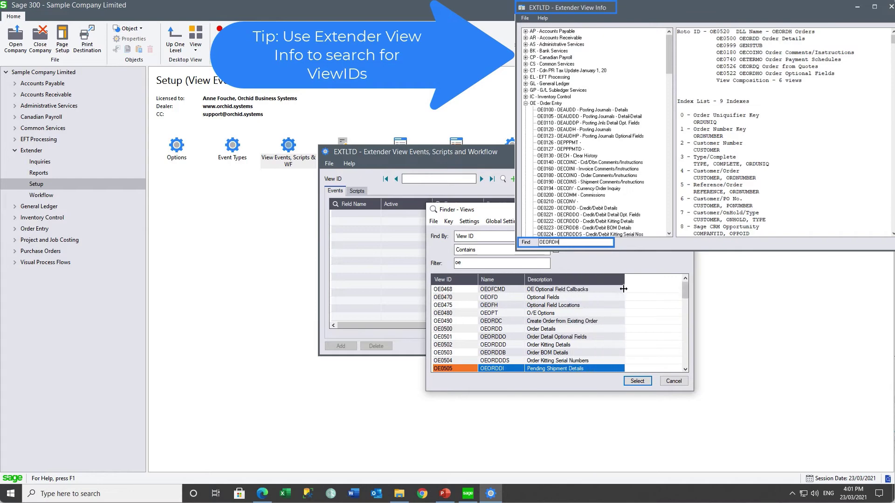
click(685, 369)
click(534, 353)
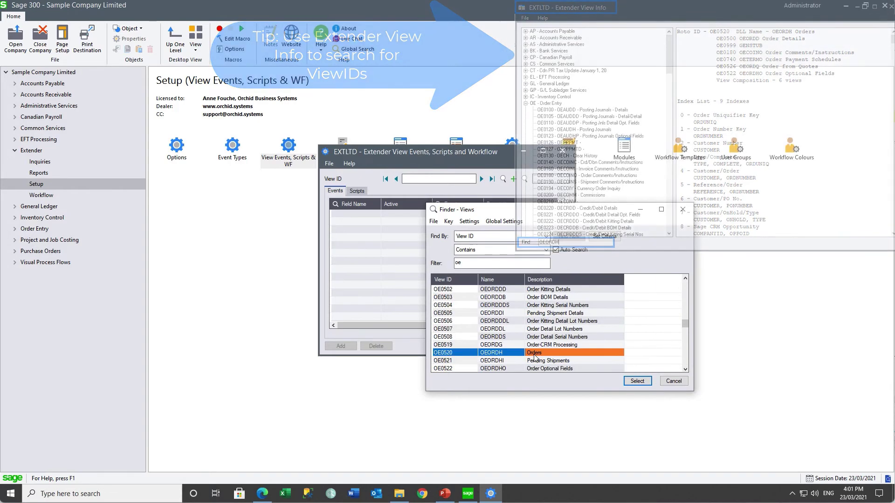
click(637, 381)
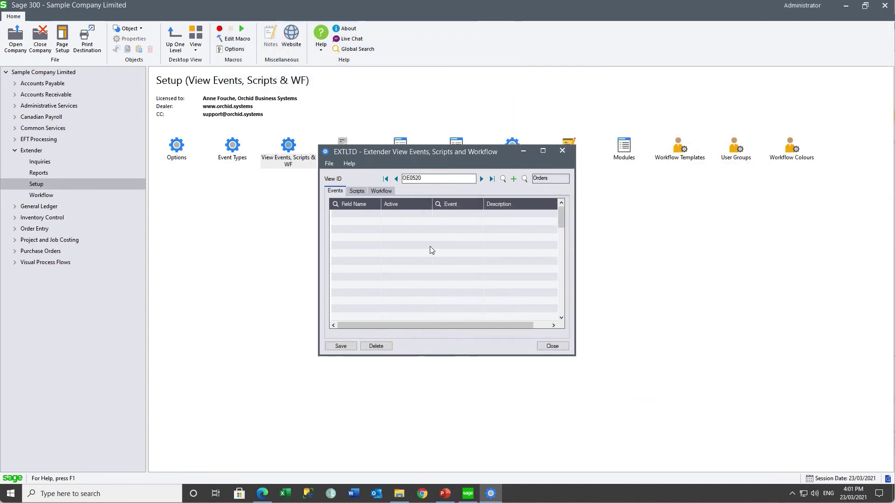
Add a workflow link row on the Orders view triggered by <INSERT>.
click(383, 192)
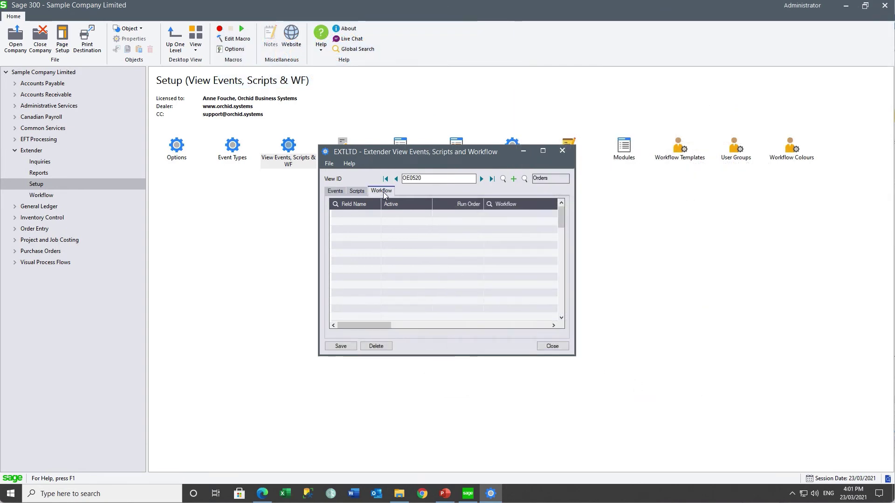
click(342, 212)
click(336, 204)
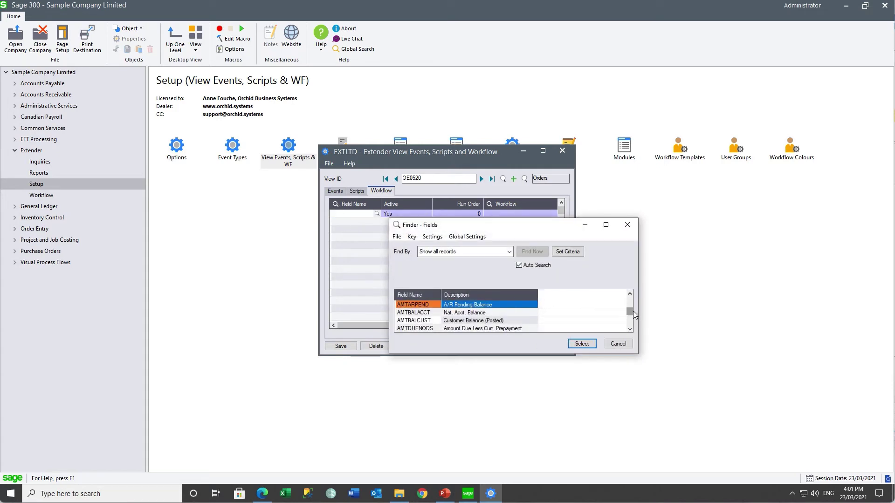
drag(630, 314, 630, 294)
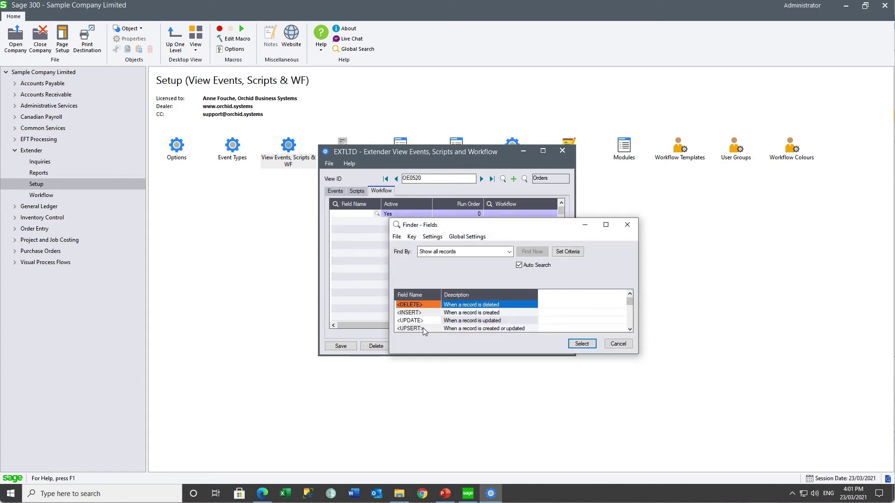
click(421, 314)
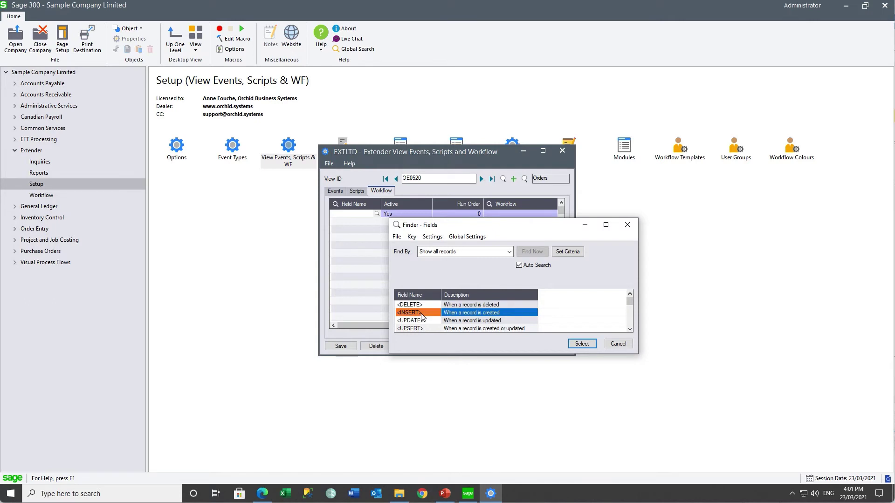
click(581, 344)
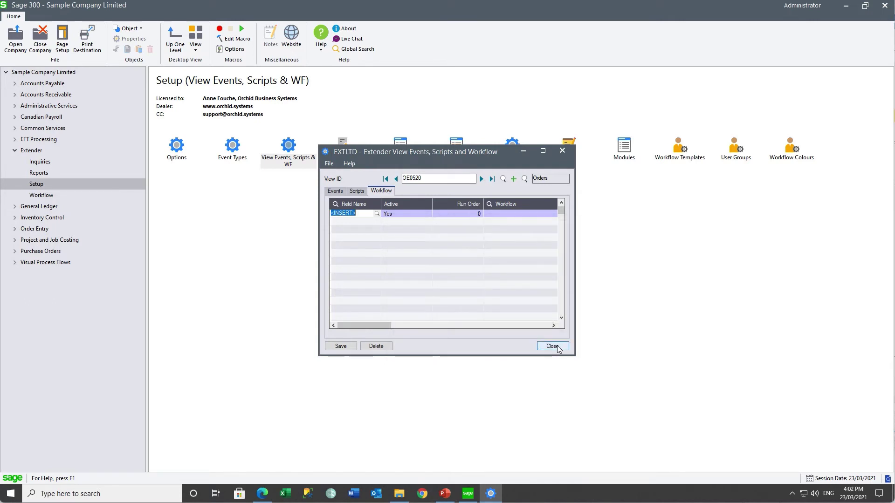
key(Tab)
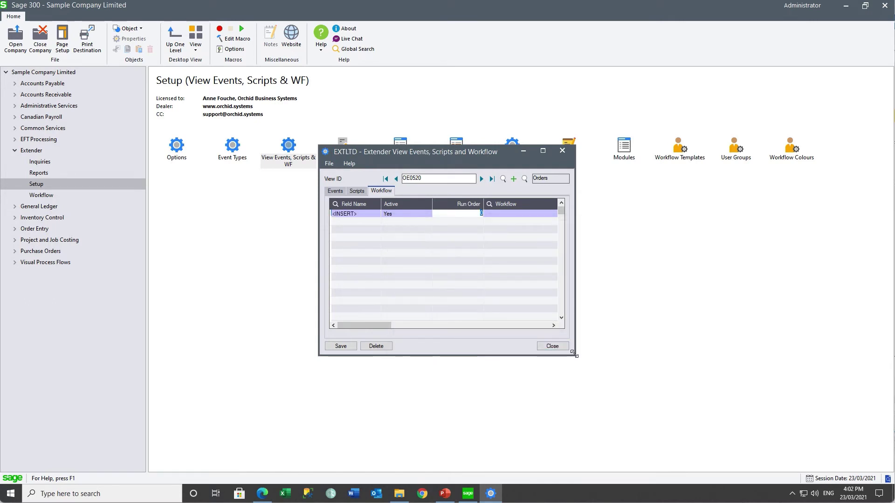
key(Tab)
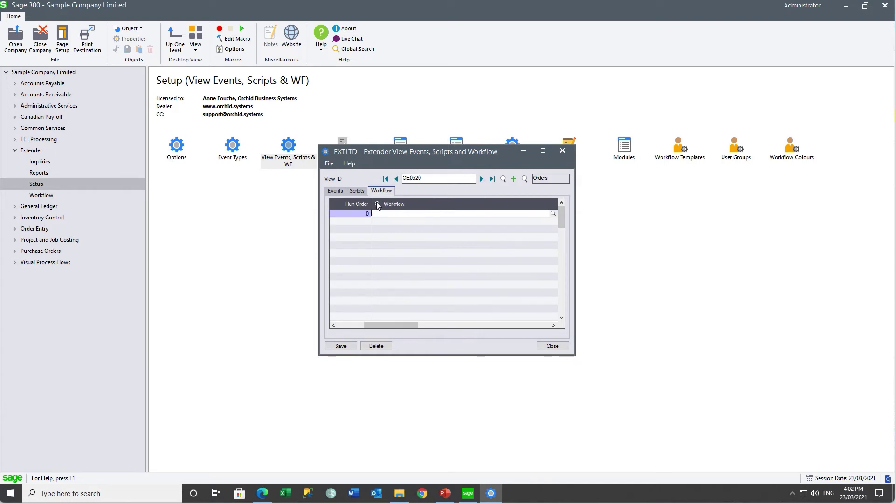
Set the link to run OEORDERNOTIFMARKREAD from its Start entry step, then save and close.
click(377, 205)
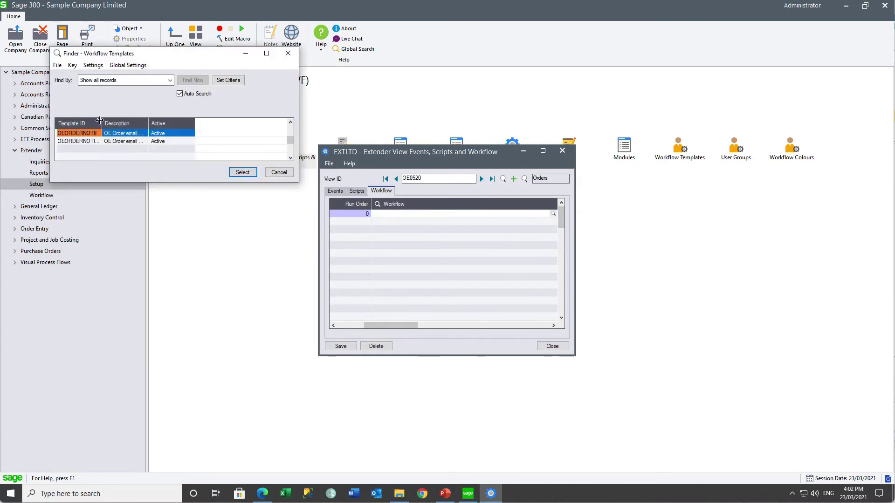
drag(100, 121, 176, 121)
click(115, 140)
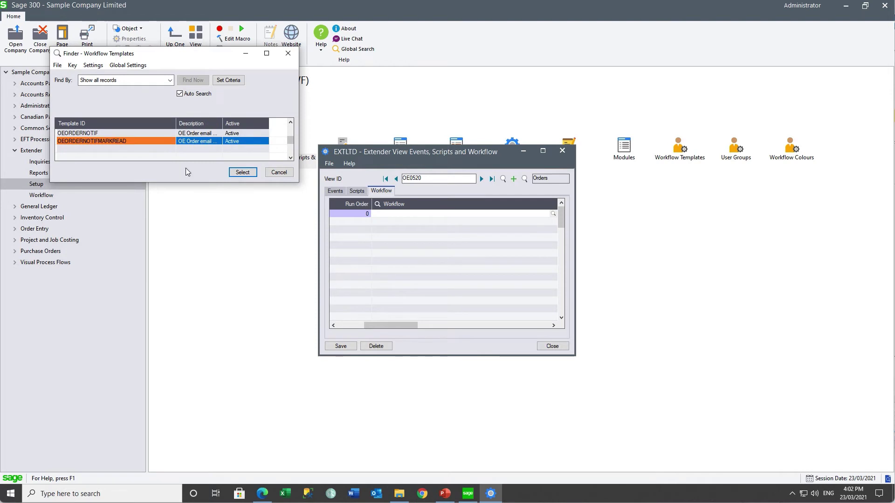
click(243, 172)
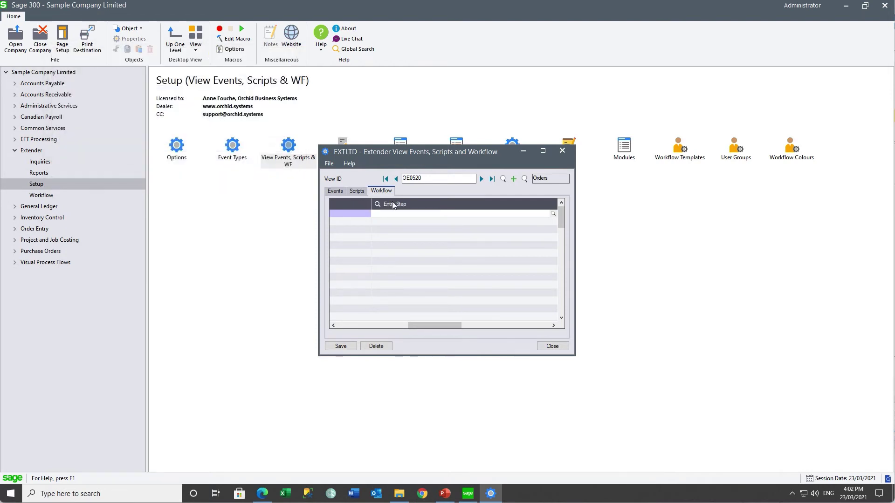
click(377, 204)
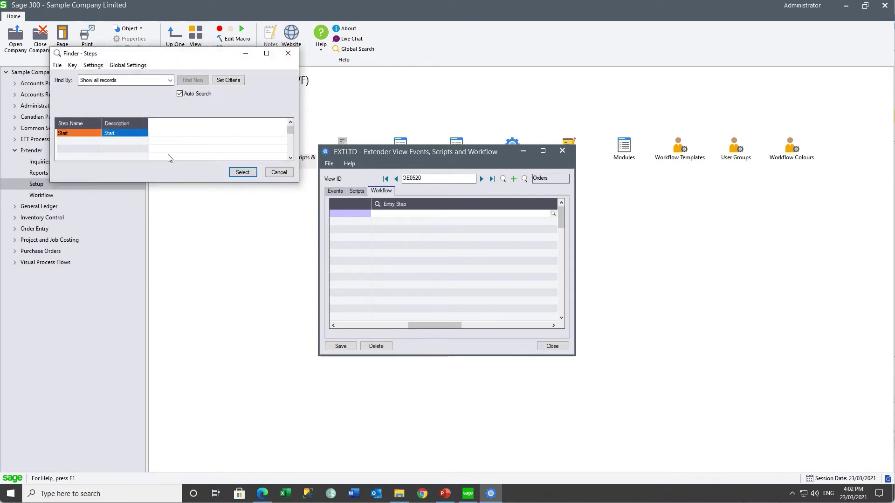
click(237, 173)
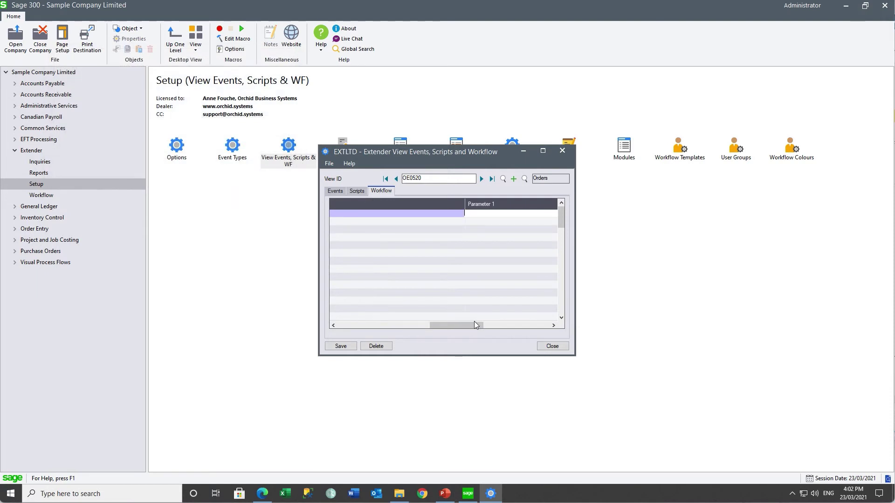
drag(575, 356, 700, 362)
drag(563, 333, 345, 293)
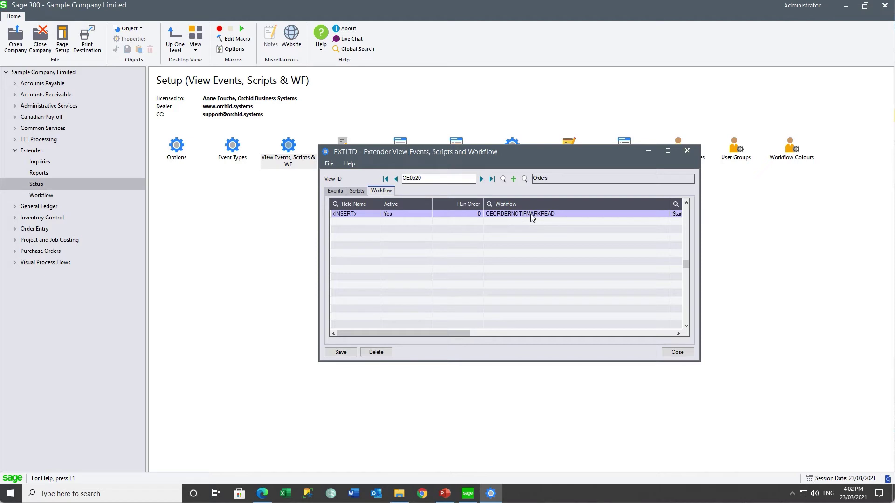
drag(670, 204, 626, 201)
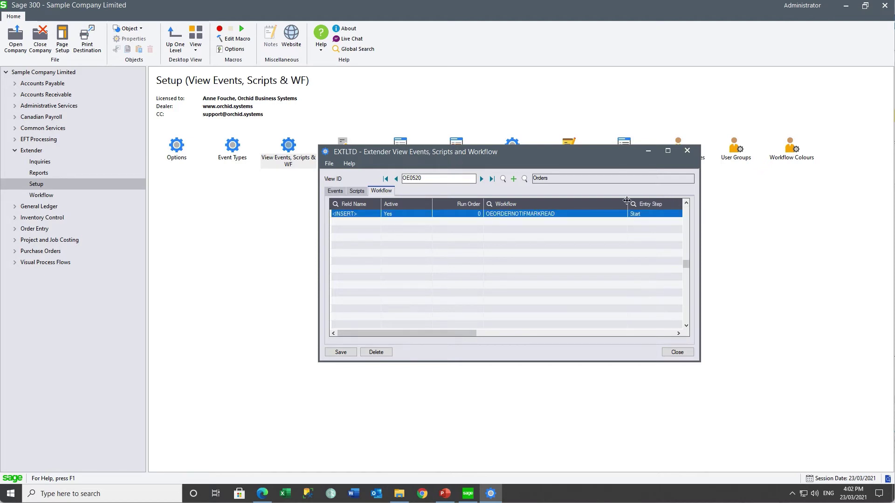
click(336, 356)
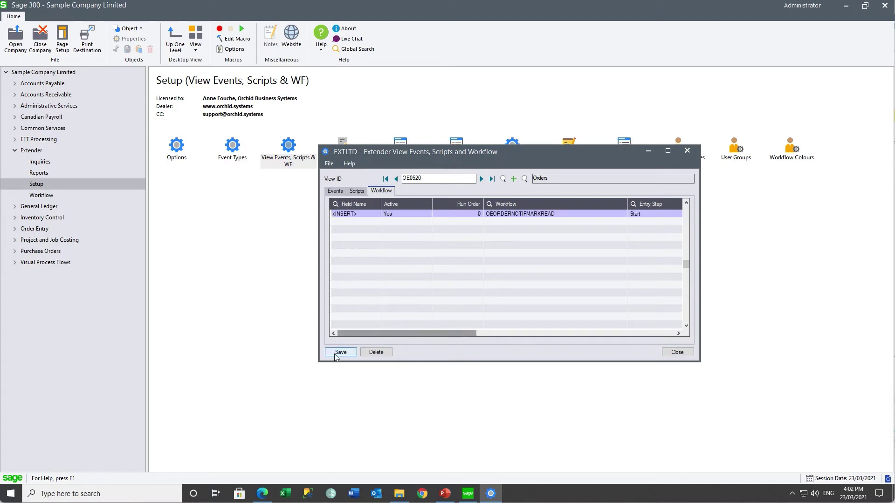
click(678, 352)
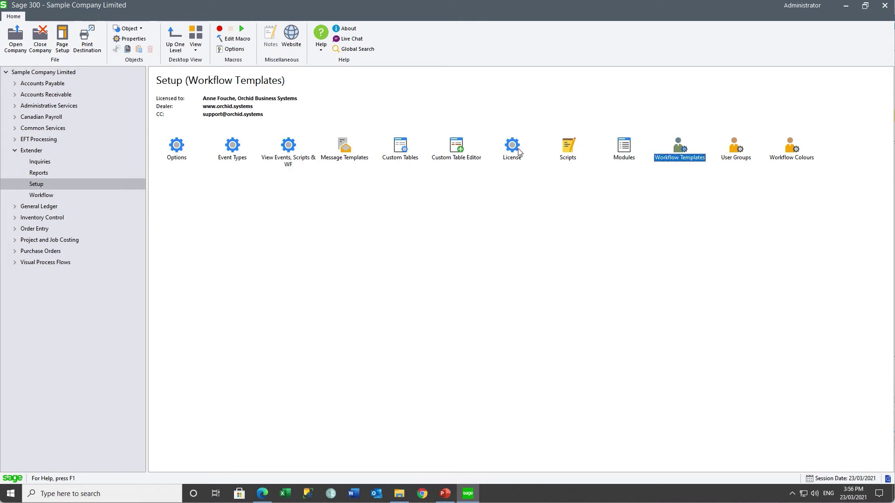
Add a new user under Workflow Users in the Extender licence and save the registration.
double_click(512, 147)
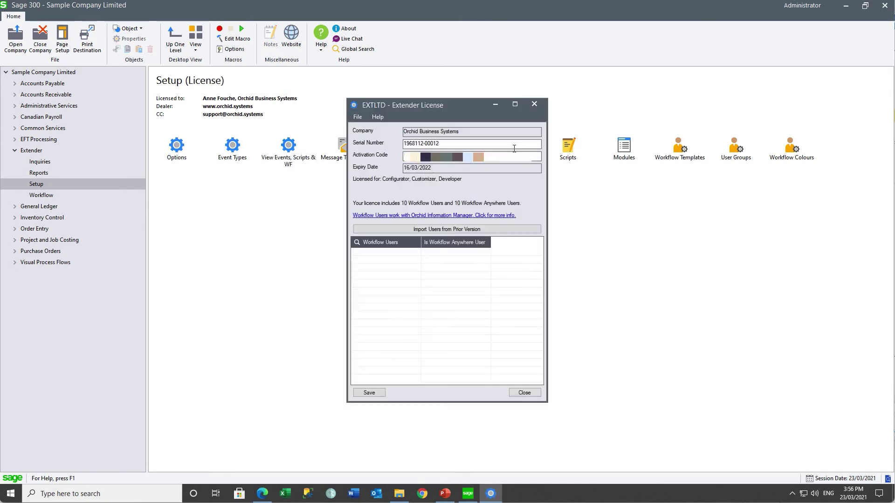
click(376, 252)
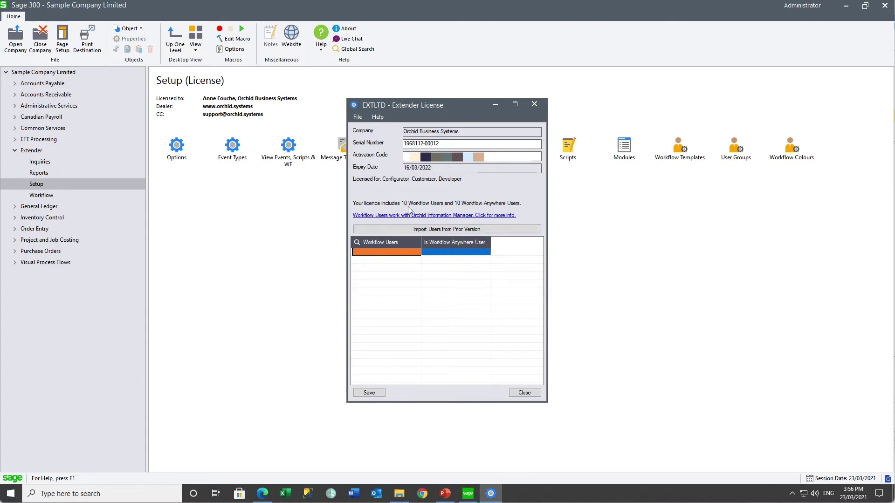
click(380, 253)
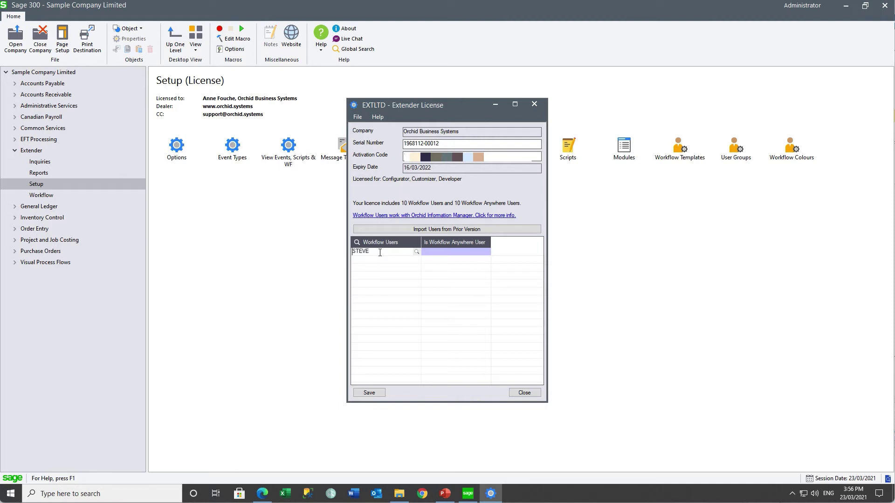
key(Tab)
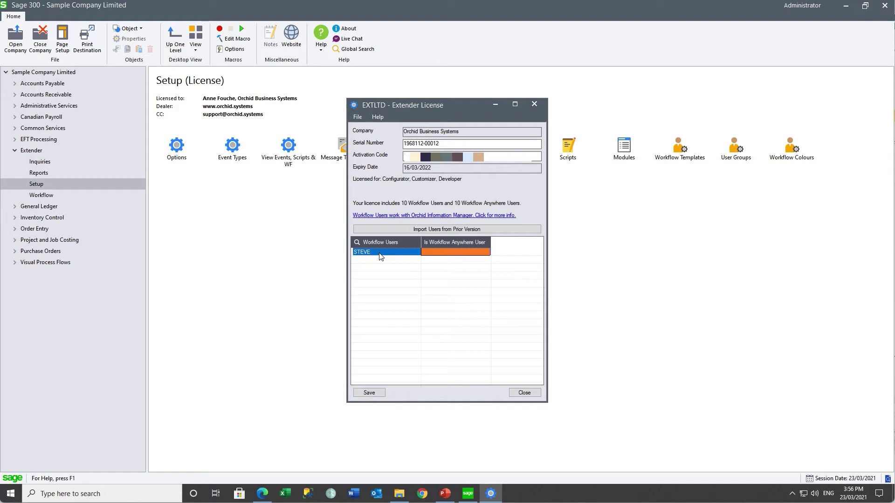
click(360, 393)
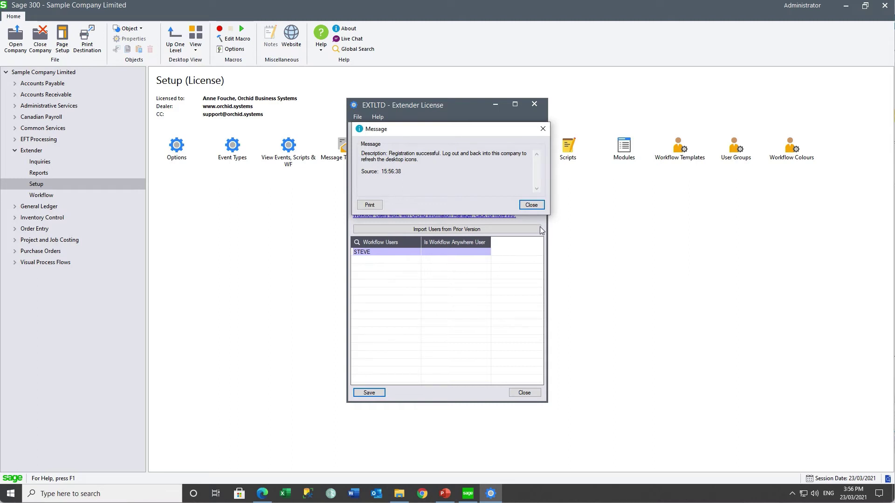
click(531, 206)
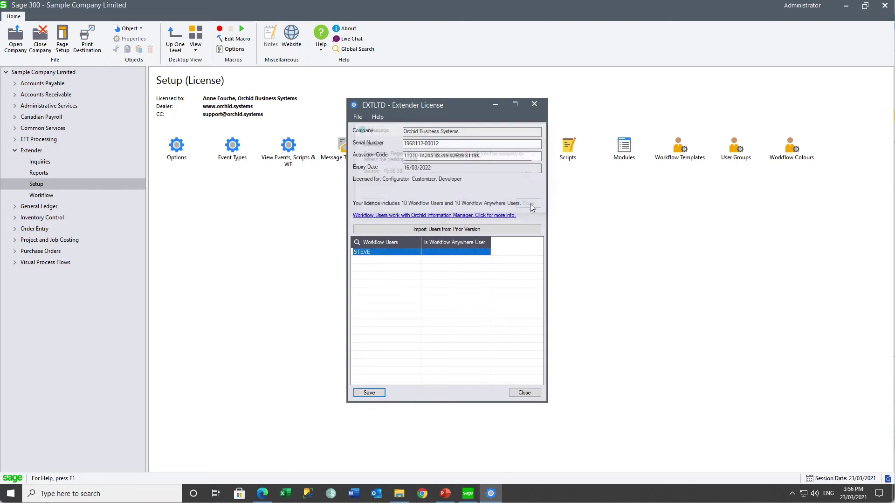
click(523, 393)
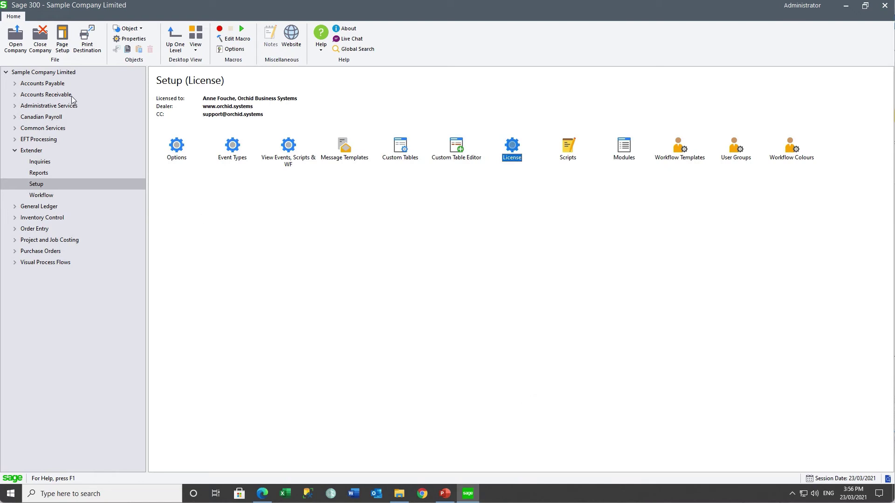
Reopen the company signed in as a different user and open O/E Transactions.
click(15, 38)
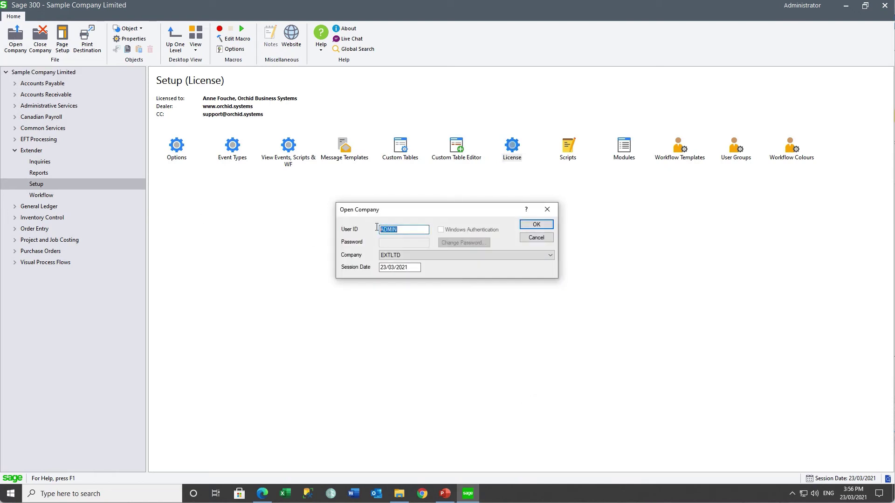
text(SUSAN)
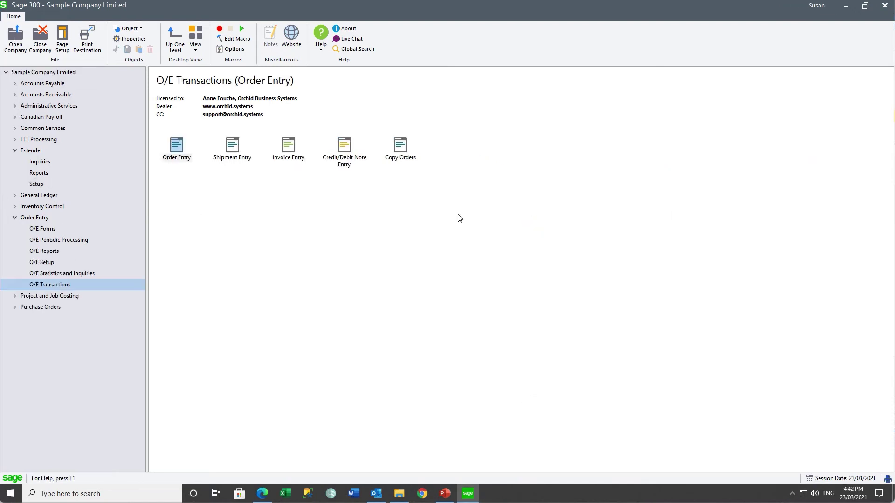
double_click(171, 155)
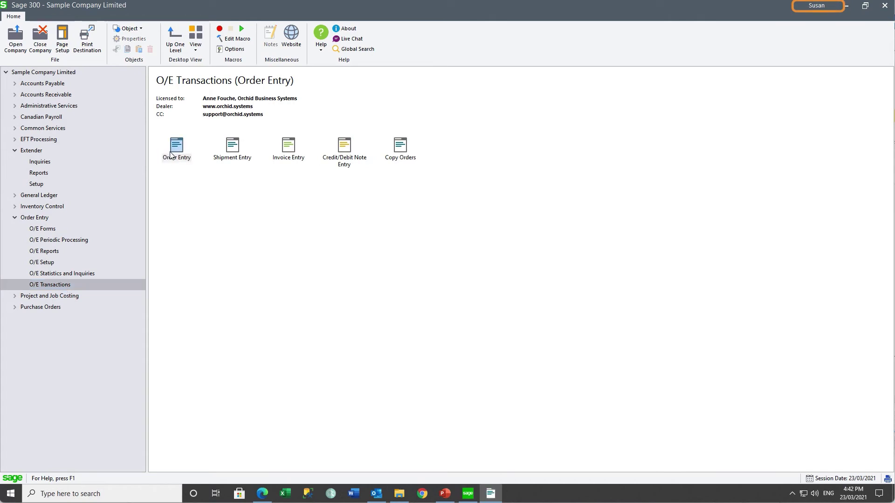
Start a new order for the customer, described 'Large order > $5,000'.
click(296, 132)
text(1200)
key(Tab)
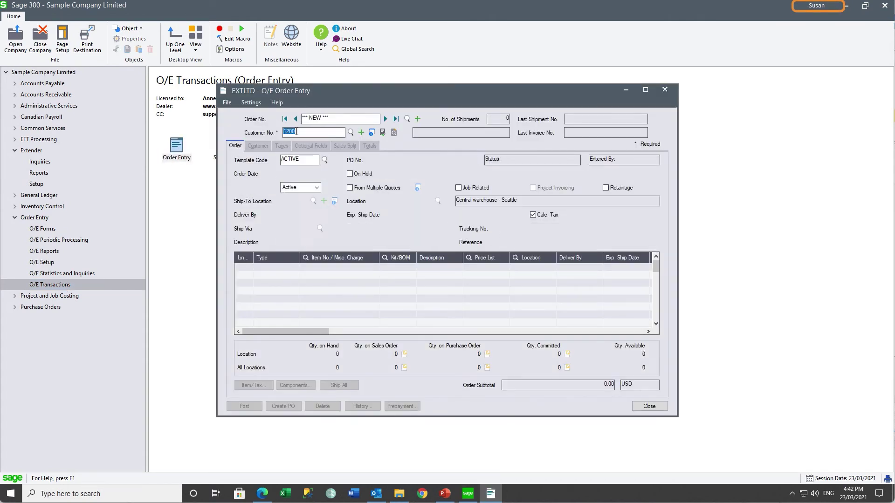
click(290, 244)
text(Large)
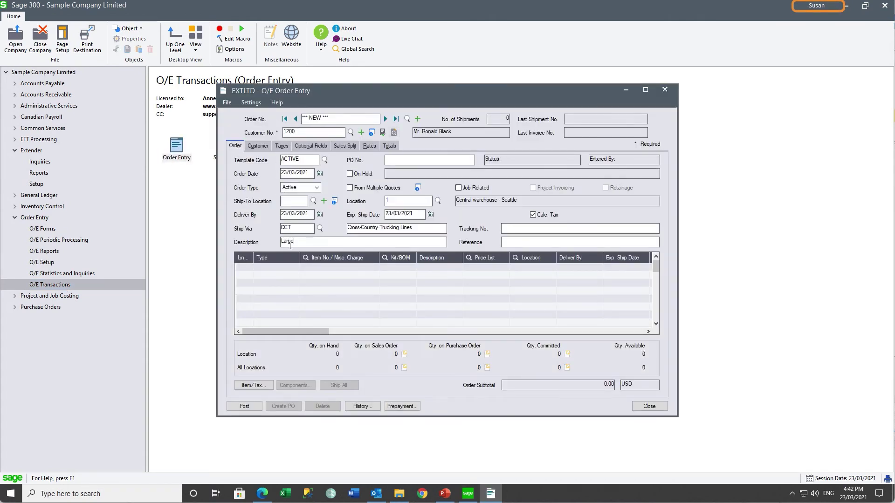
text( order > $5,000)
Add 1,000 units of item A1-103/0 (subtotal 59,990.00) and post the order.
click(287, 267)
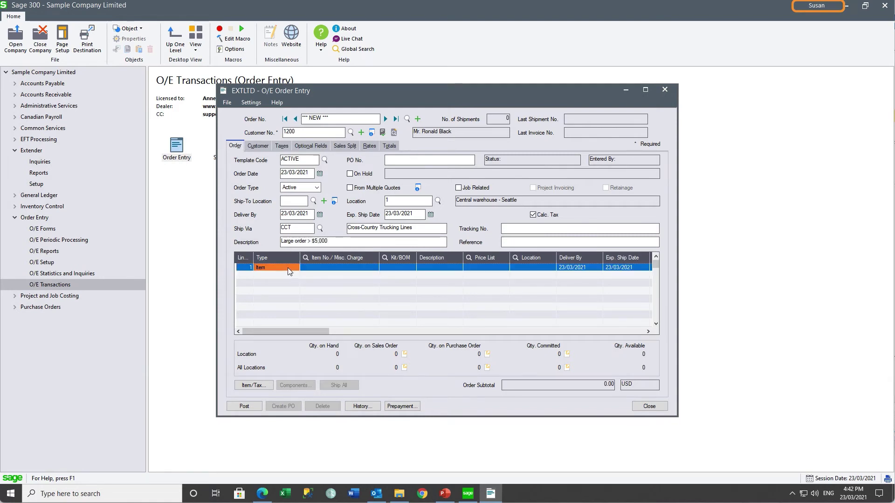
click(318, 266)
text(A11030)
key(Tab)
key(Tab)
key(Tab)
key(Tab)
key(Tab)
key(Tab)
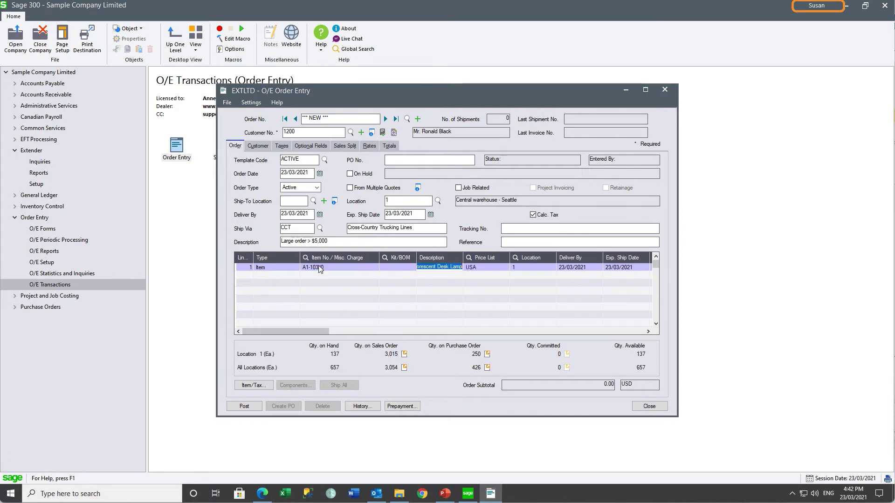
text(1,000)
key(Tab)
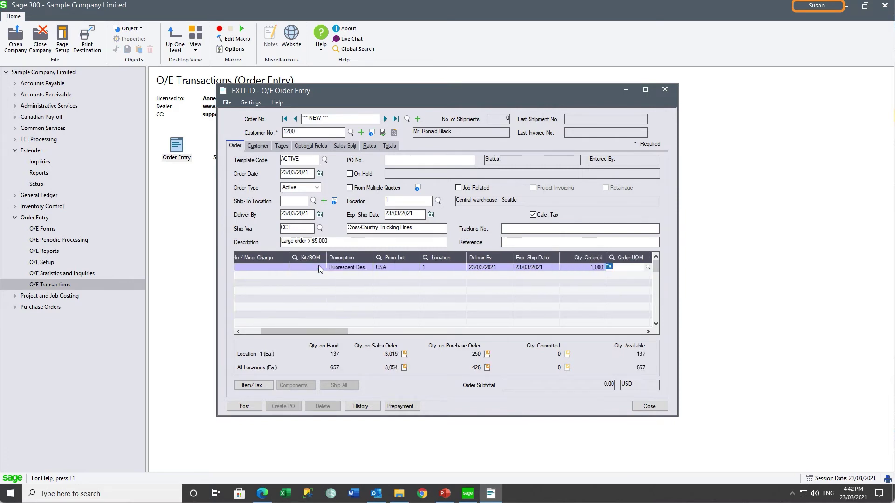
click(244, 406)
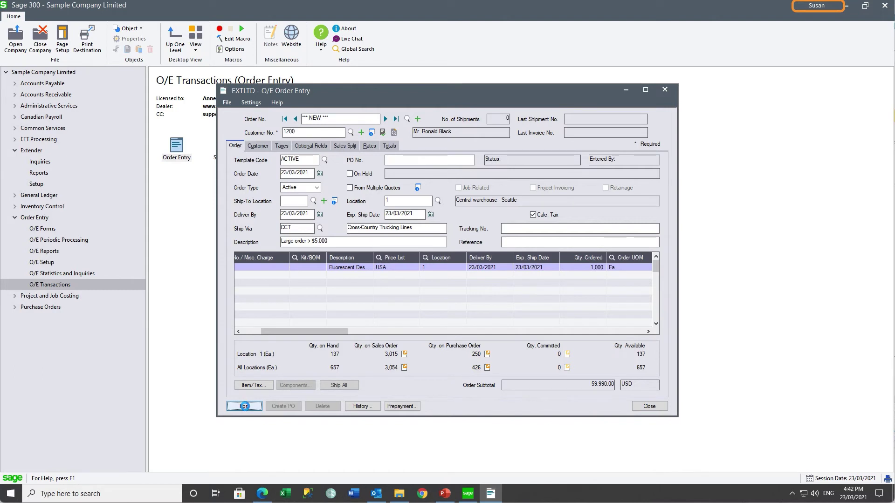
Post a second order 'Small order < $5,00' with 10 units of item A1-103/0.
click(508, 286)
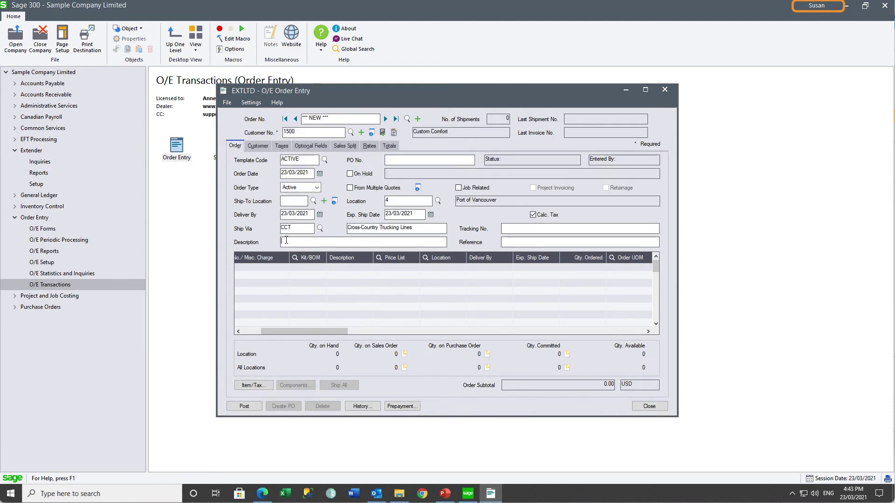
text(Small order < $)
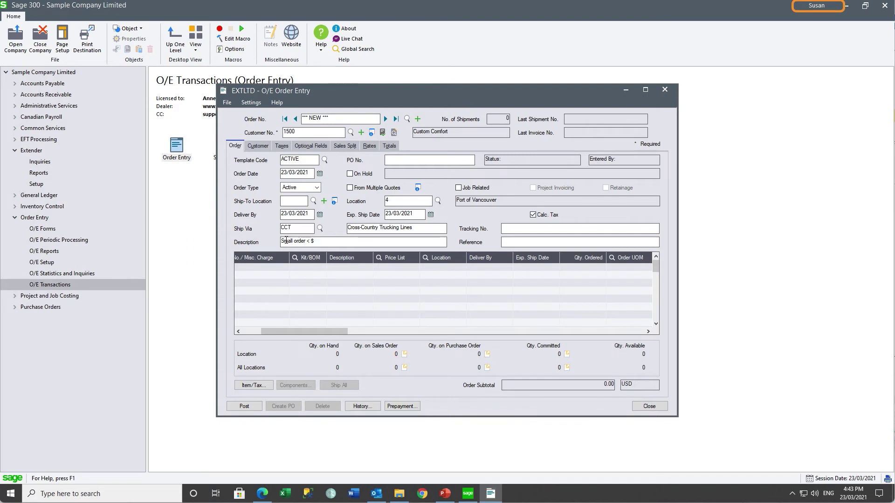
text(5,00)
click(262, 267)
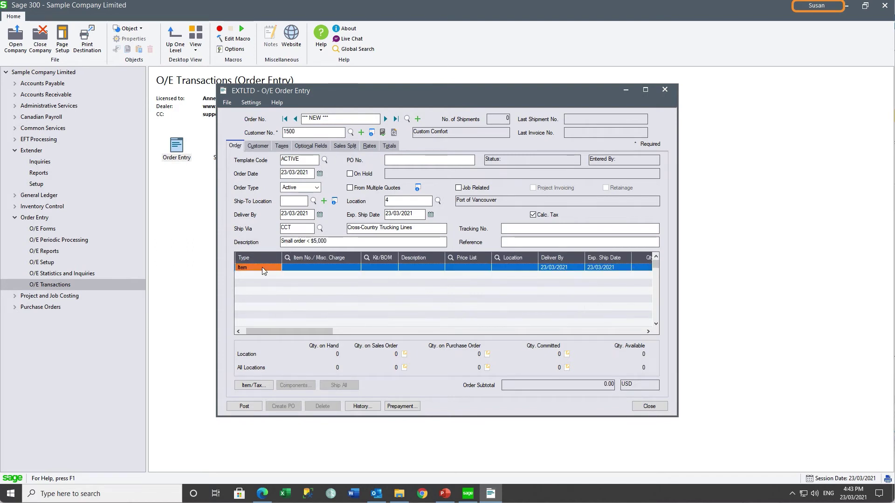
text(A1-103/0)
key(Tab)
key(Tab)
key(Tab)
key(Tab)
key(Tab)
key(Tab)
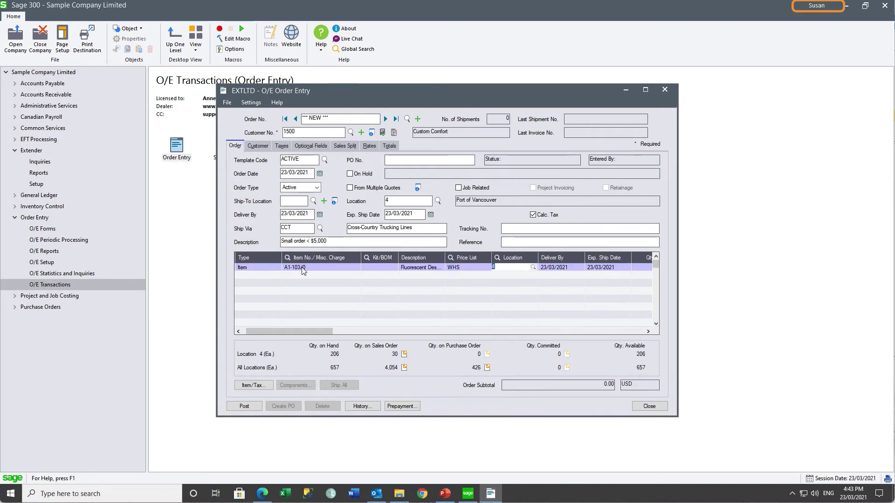
text(10)
key(Tab)
click(245, 406)
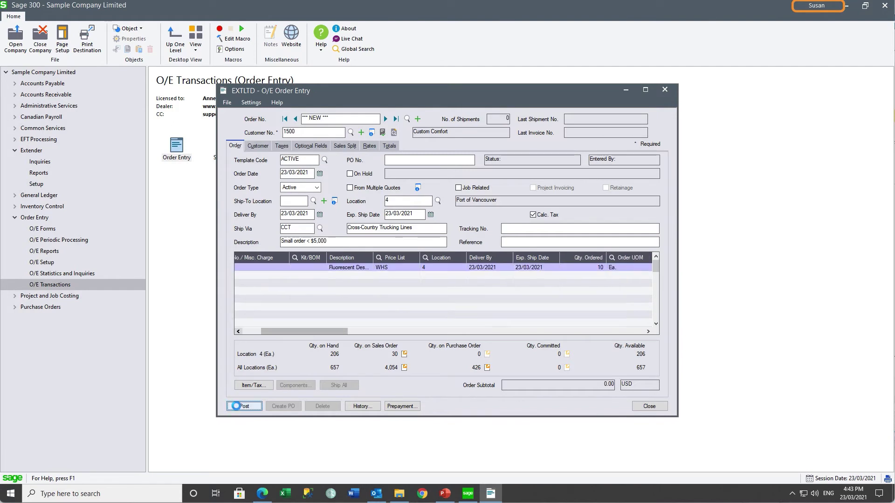
click(499, 287)
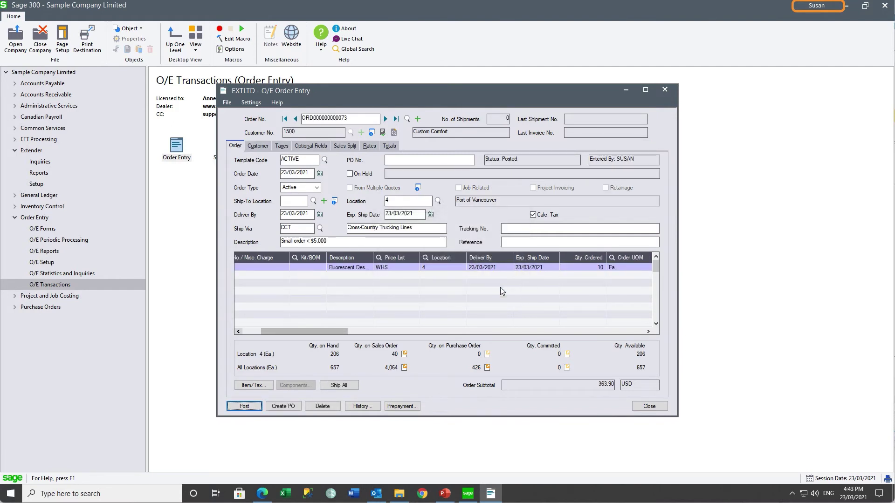
Close Order Entry, sign back in as the other user, and open the Workflow console.
click(646, 408)
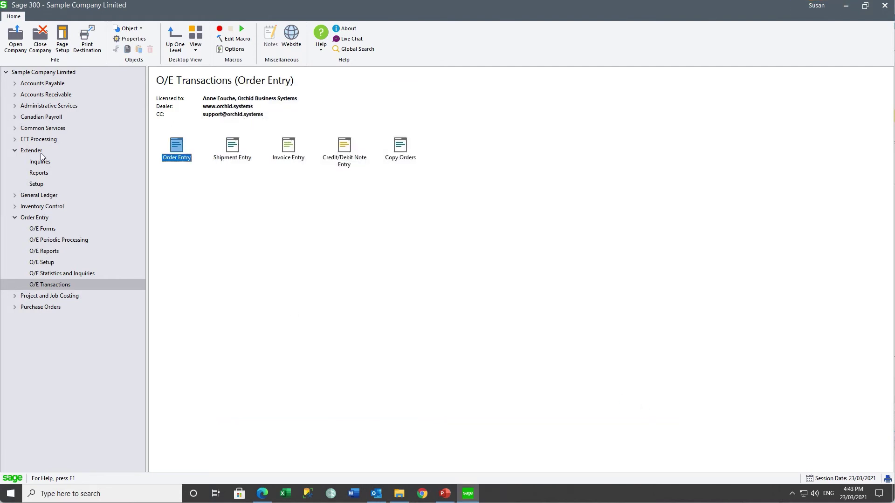
click(16, 37)
double_click(397, 230)
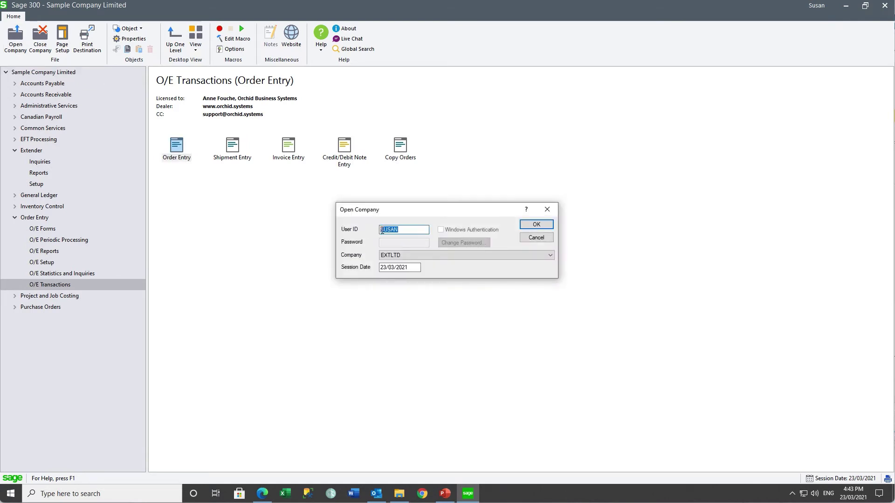
text(STEVE)
key(Return)
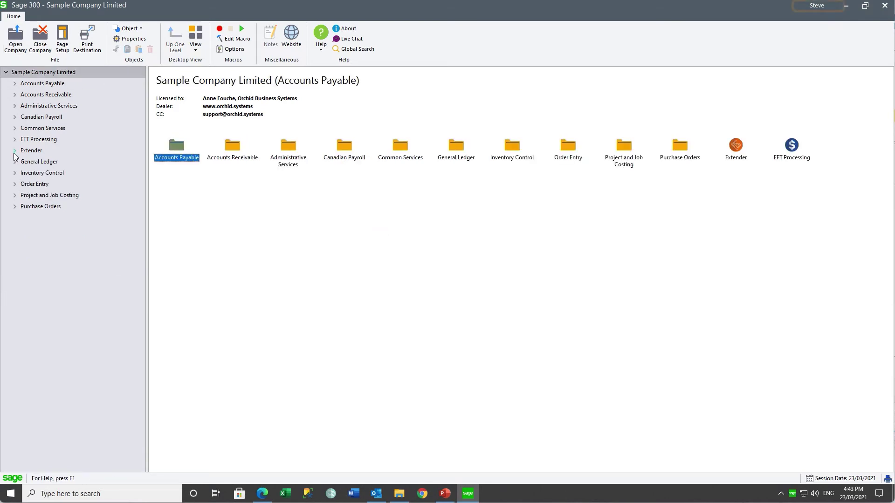
double_click(42, 195)
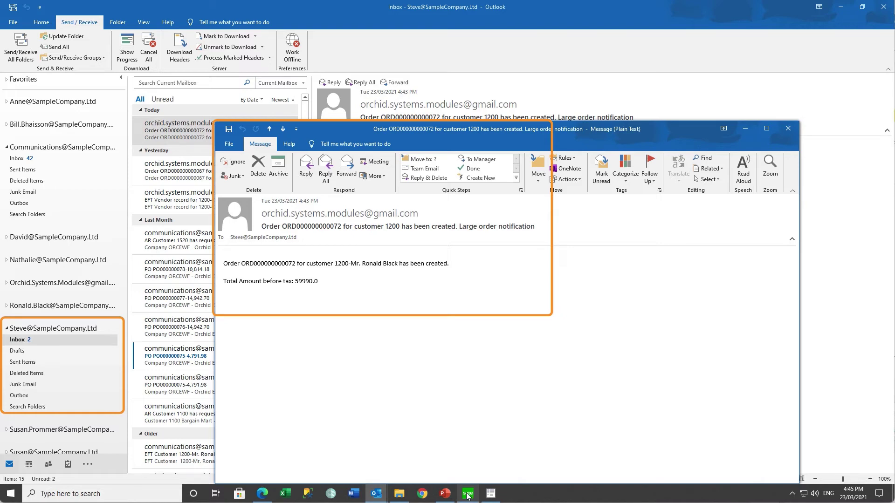
Return from Outlook to Sage 300's Workflow Console, with the large order waiting at its Wait step.
click(468, 495)
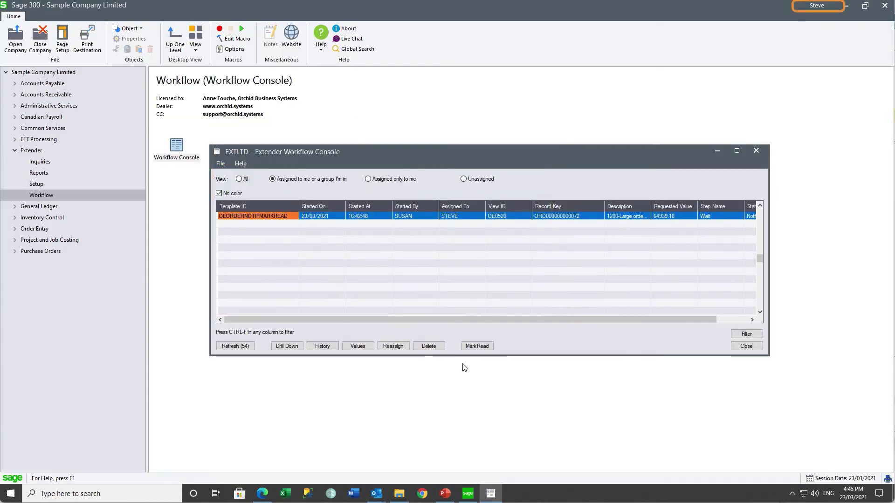
Mark the large order's OEORDERNOTIFMARKREAD task as read and close the Workflow Console.
click(475, 347)
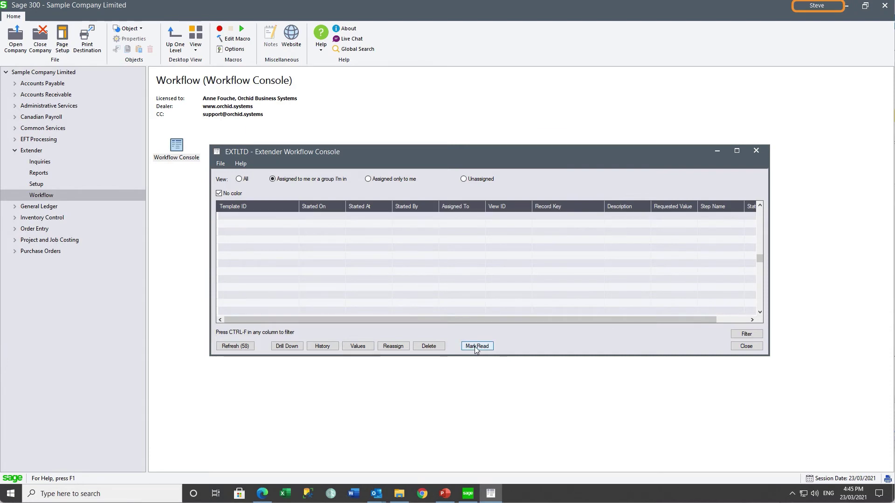
click(739, 347)
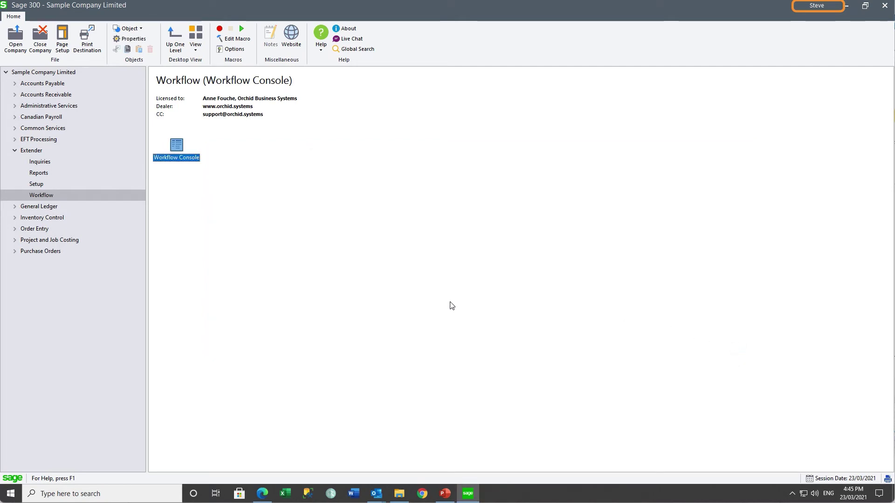
Open the Extender Workflow Summary Log and widen it and its Template ID and Record Key columns.
click(41, 163)
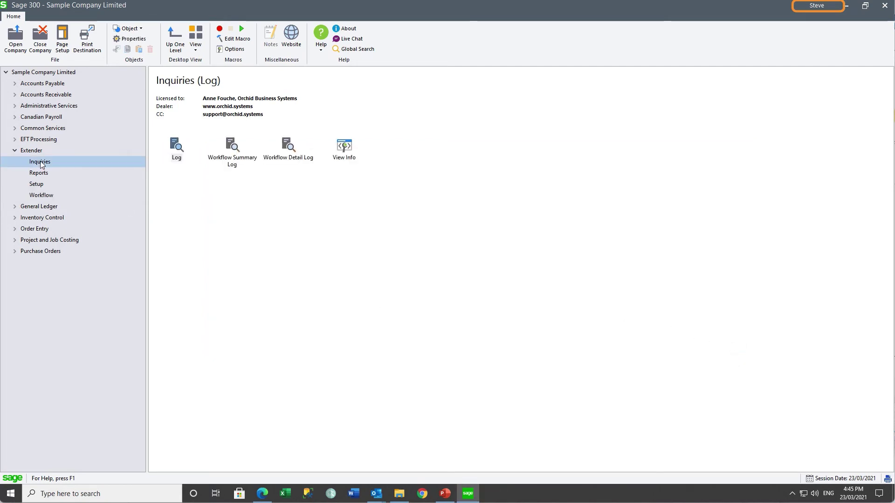
double_click(231, 146)
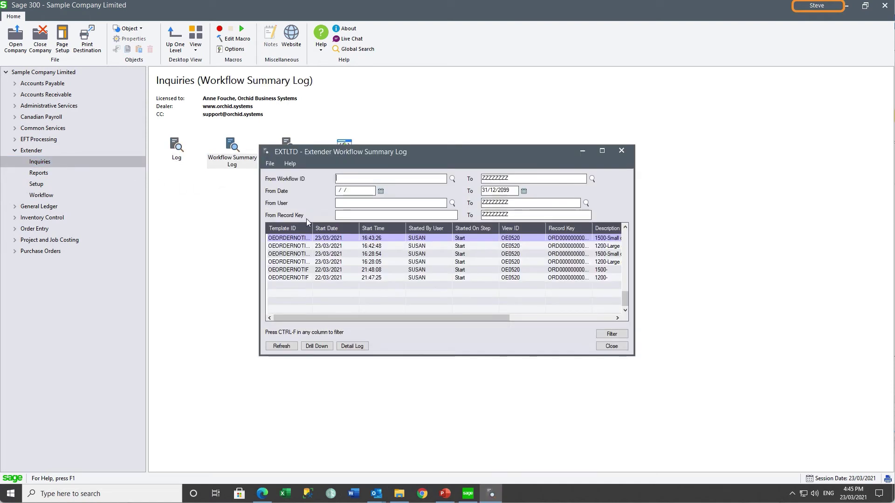
drag(313, 228, 337, 228)
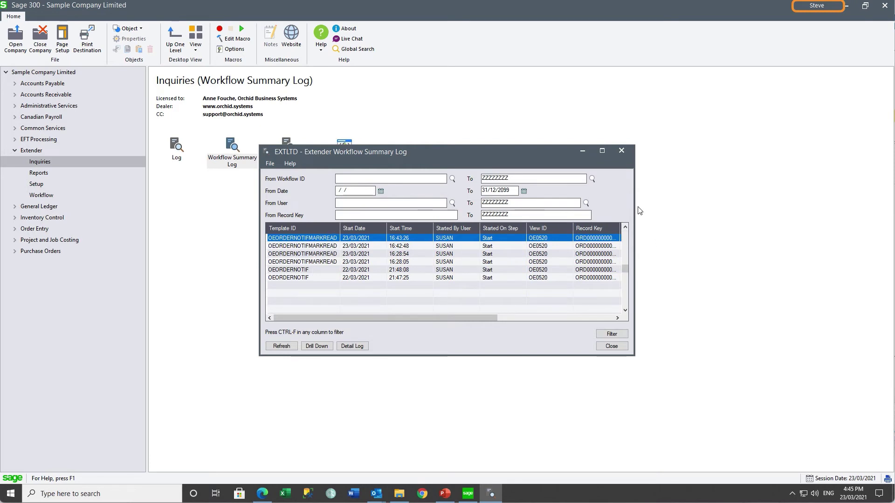
drag(633, 209, 748, 226)
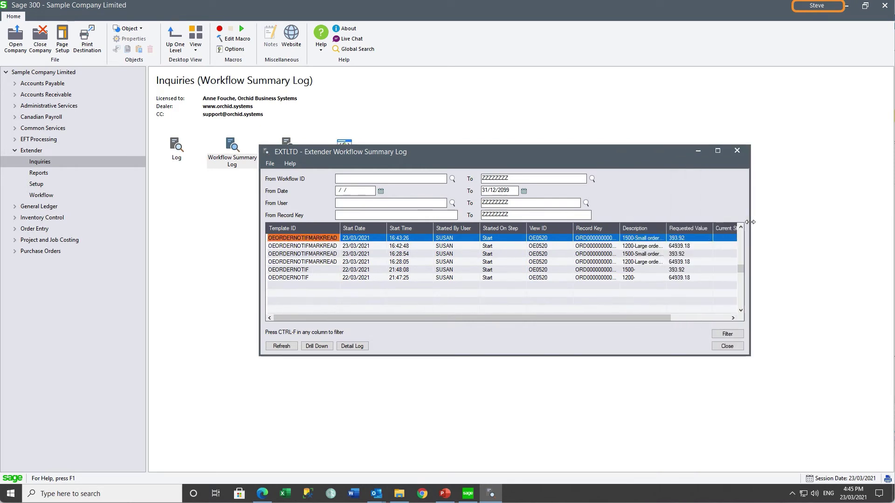
drag(623, 229, 651, 228)
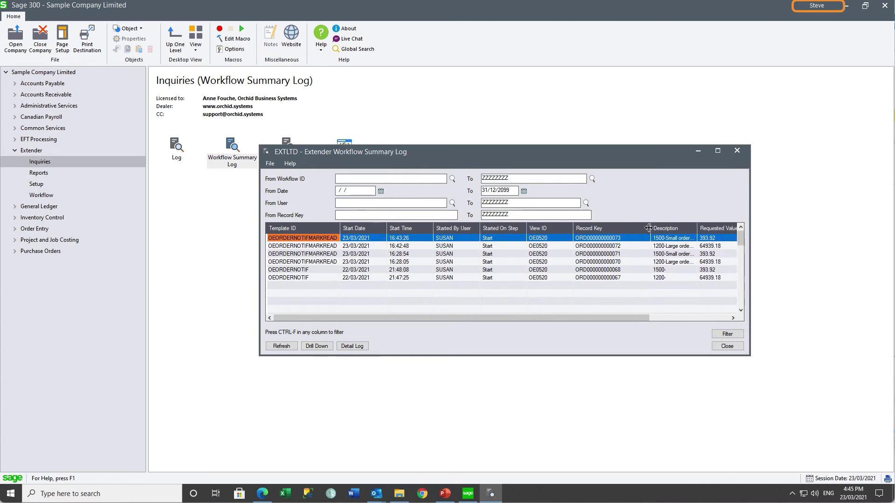
click(617, 247)
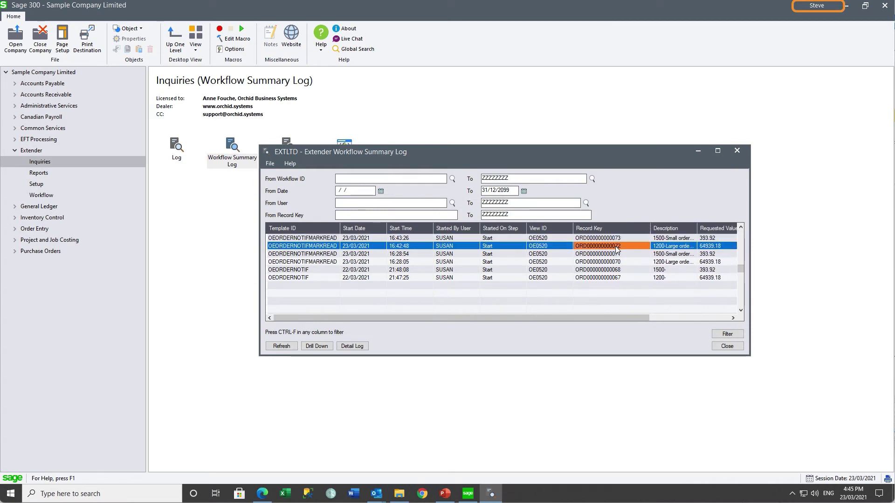
drag(697, 228, 704, 228)
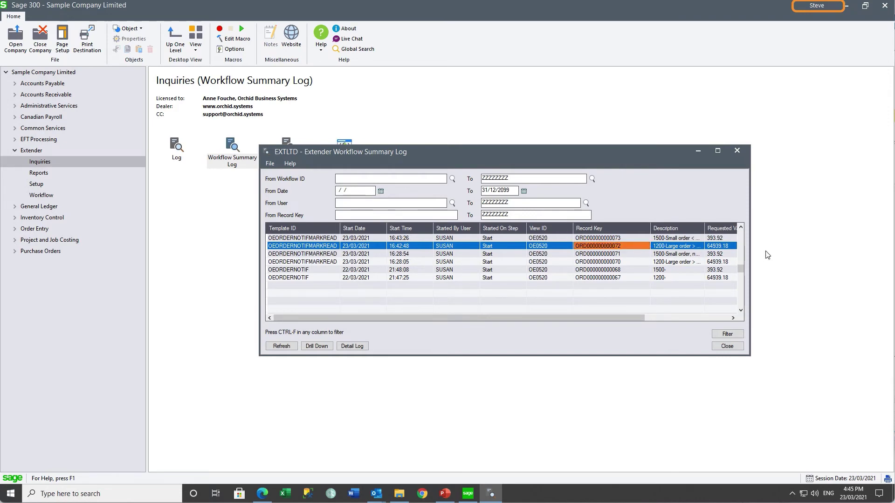
drag(750, 254, 849, 260)
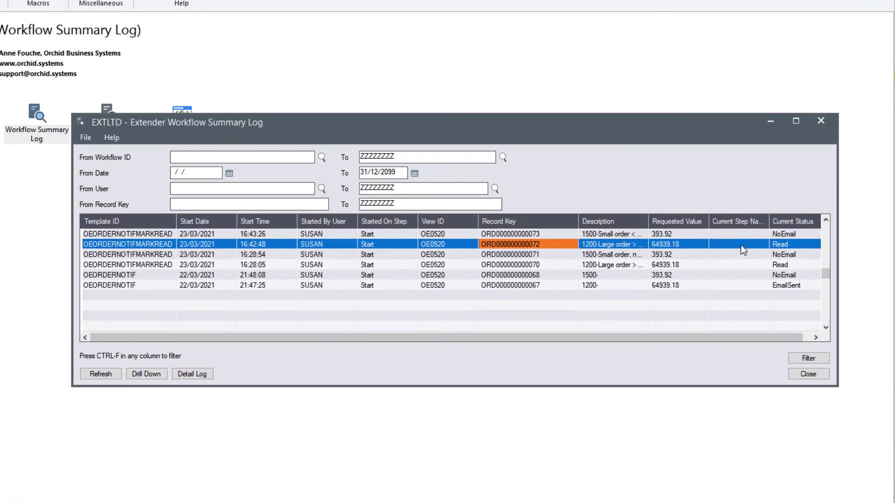
click(790, 244)
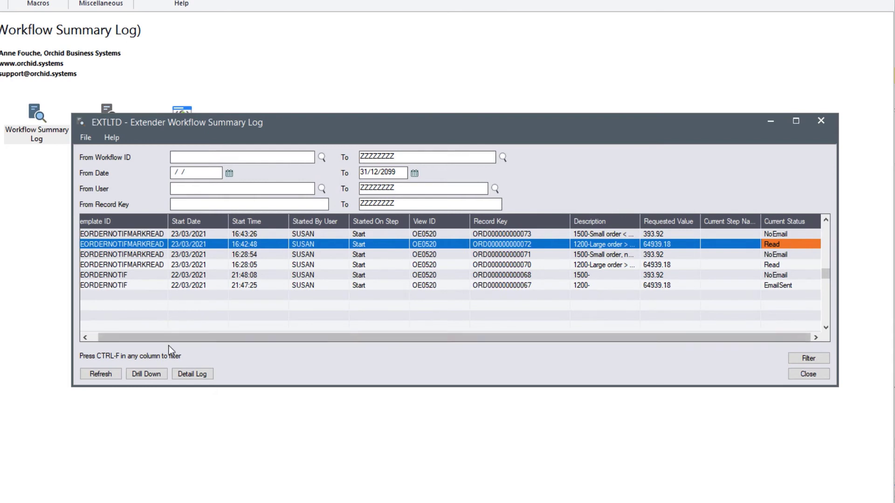
Review order 072's detail log to see which user marked it read, then close it.
click(191, 373)
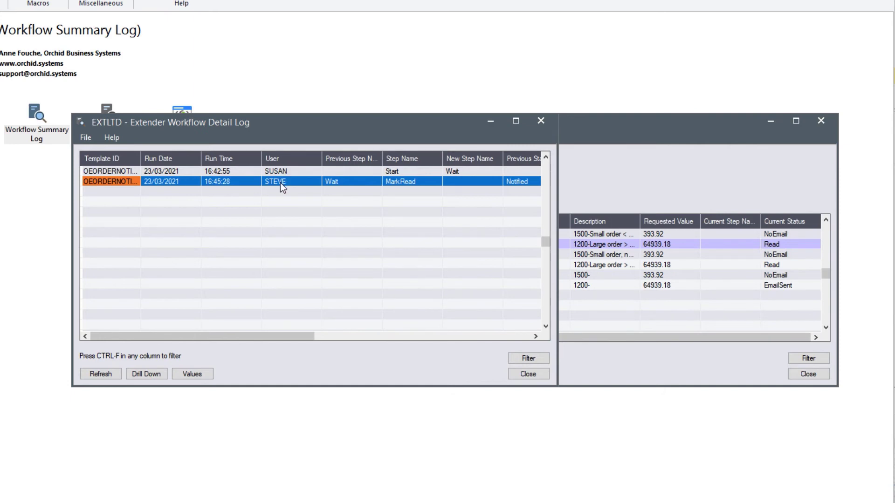
click(280, 183)
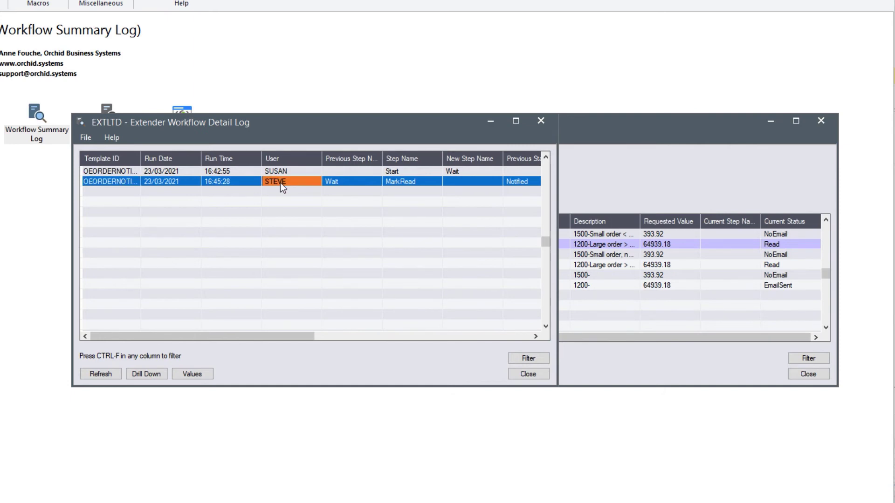
click(541, 122)
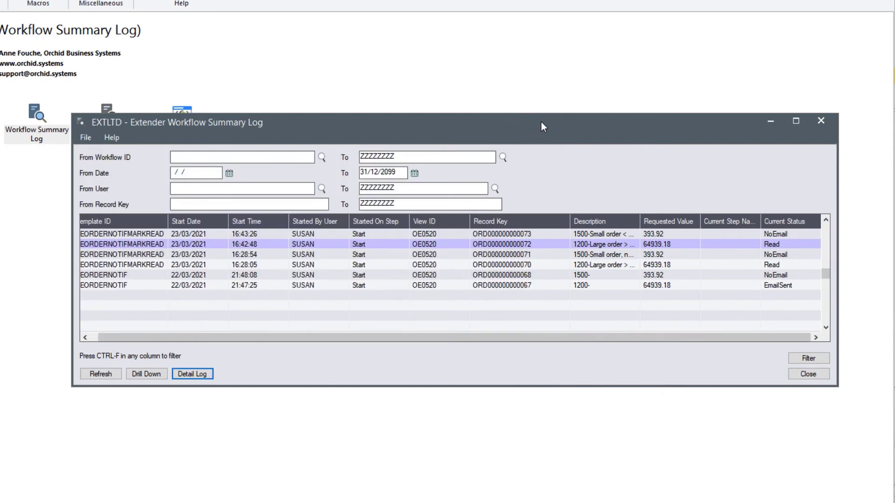
click(500, 234)
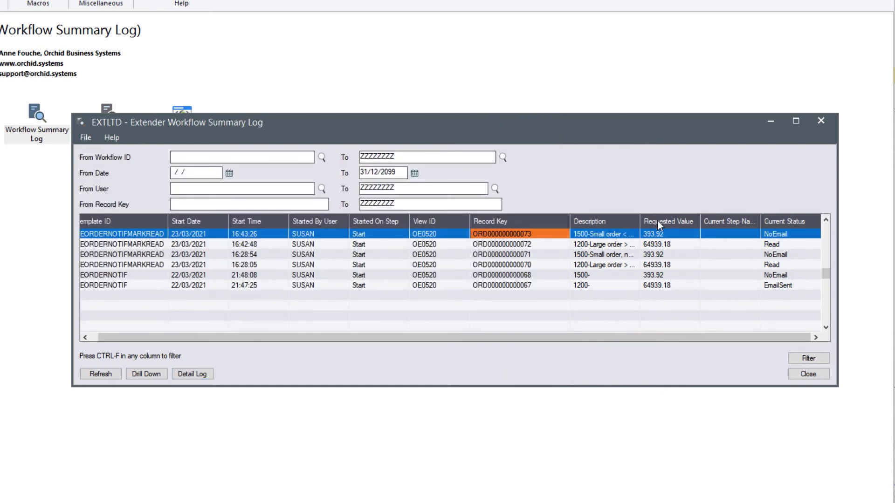
drag(640, 219, 660, 218)
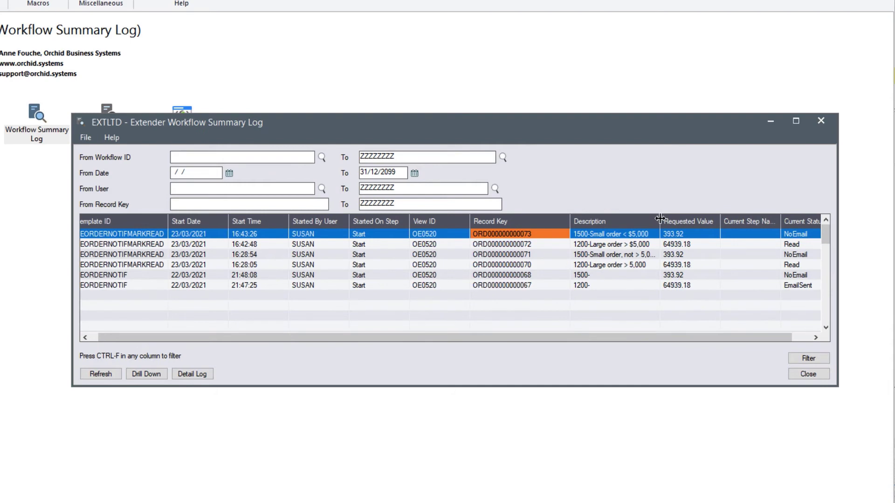
click(793, 234)
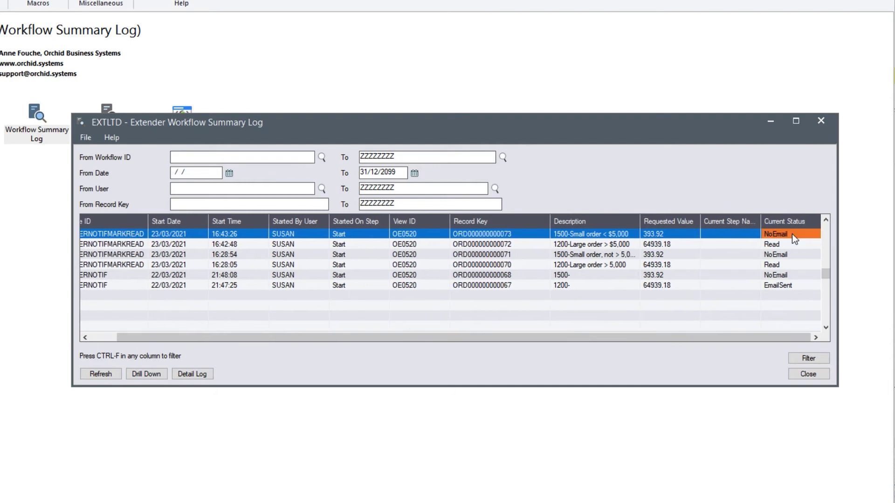
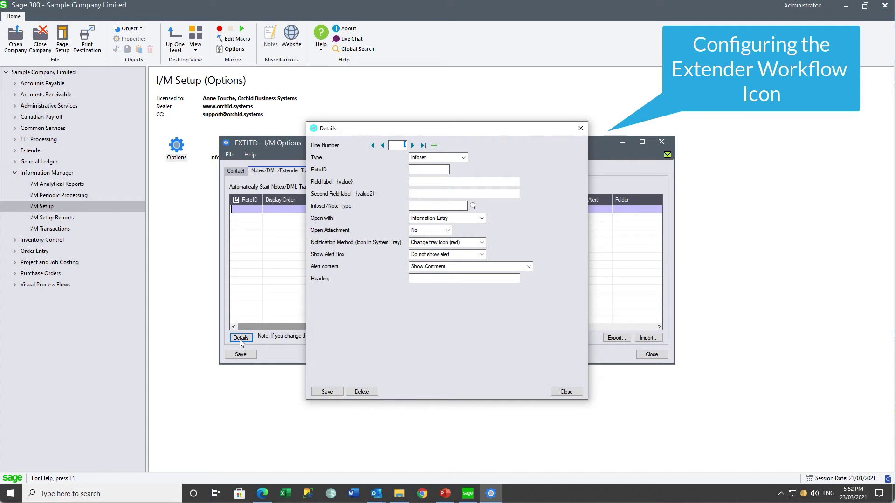
Change the new tray line's Type to Extender Workflow.
click(464, 157)
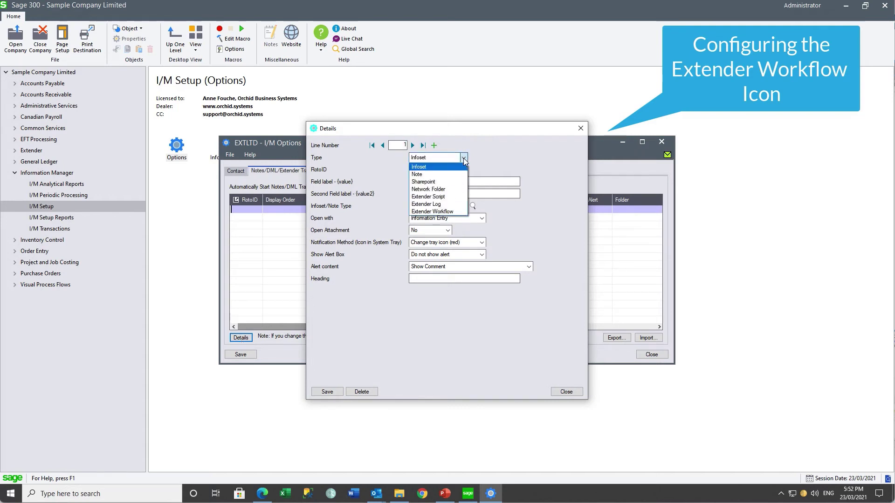
click(452, 211)
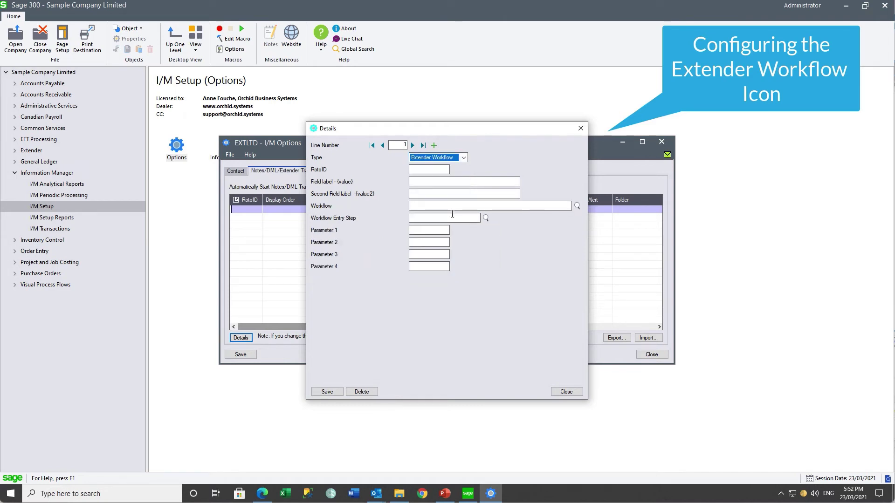
click(423, 169)
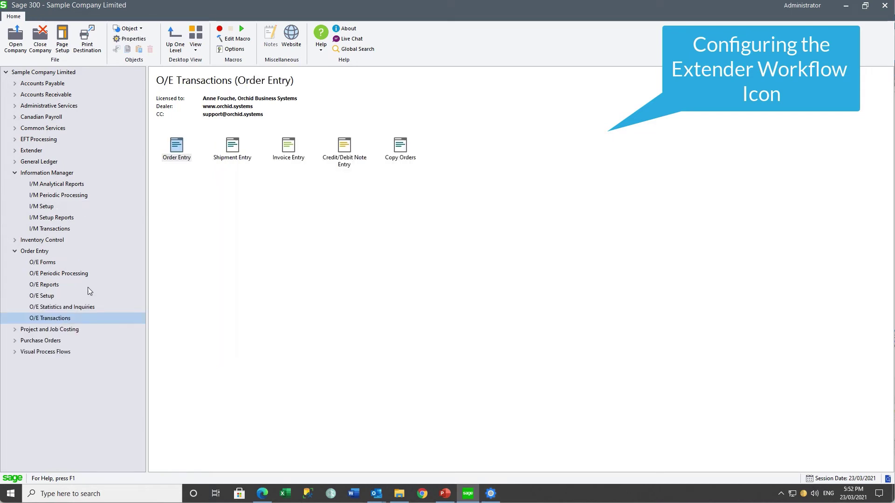
click(178, 148)
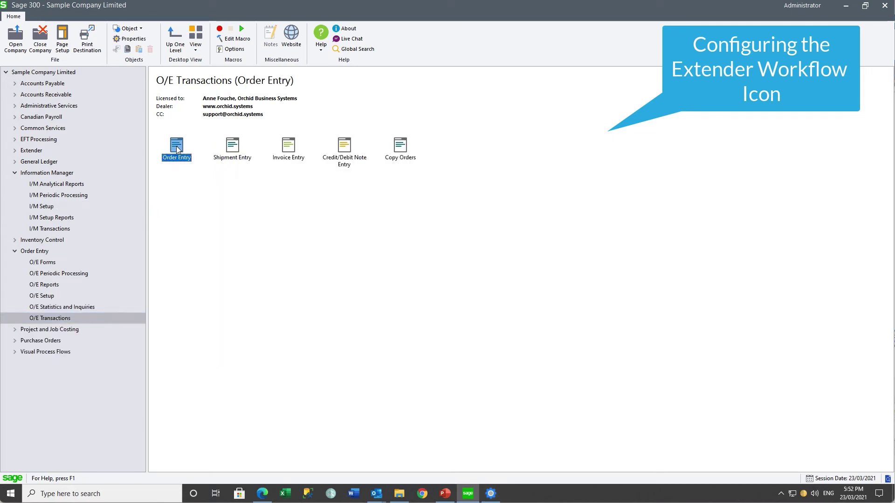
right_click(177, 149)
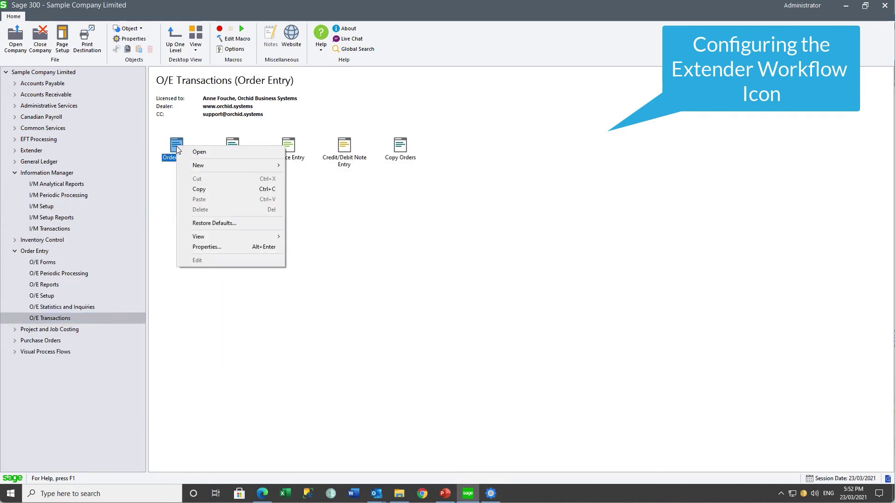
click(202, 248)
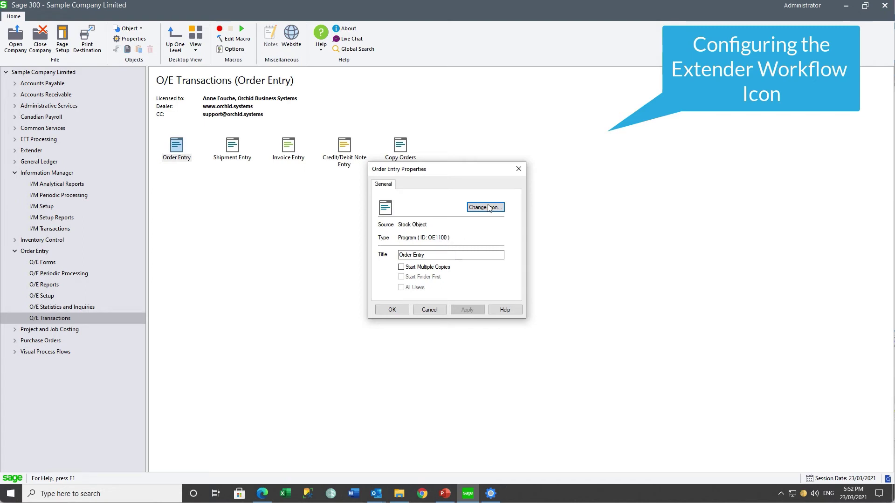
click(520, 169)
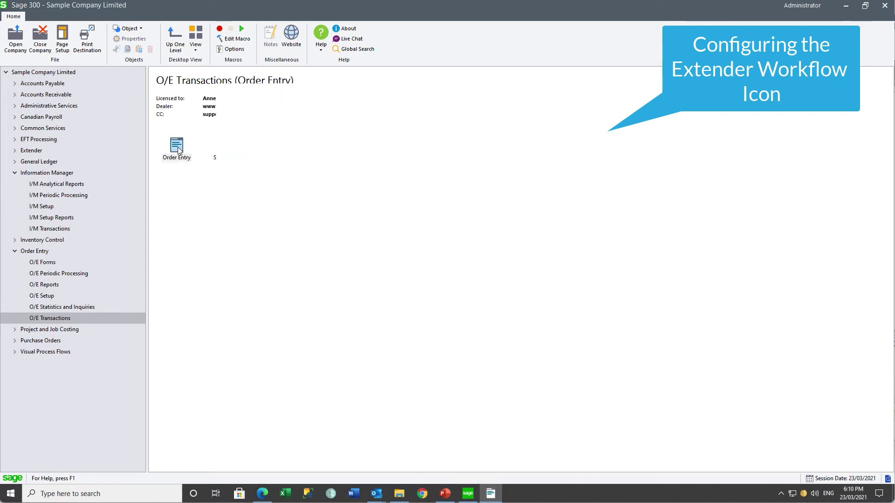
double_click(176, 147)
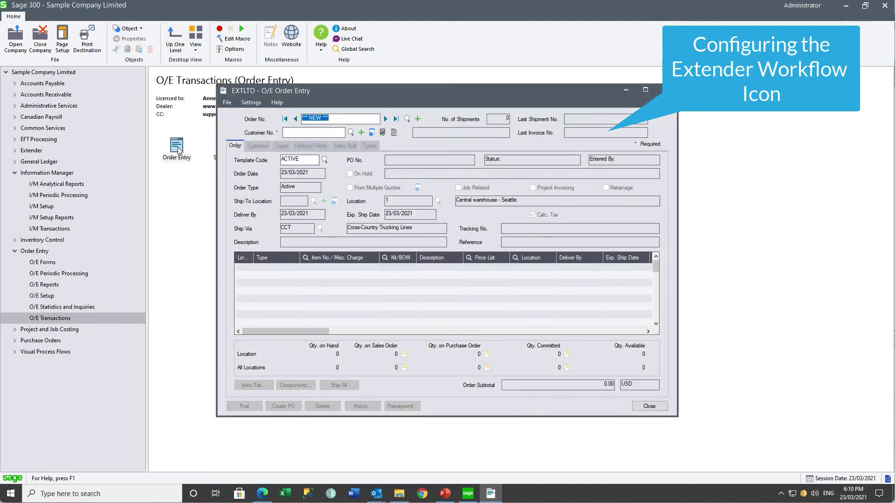
click(346, 119)
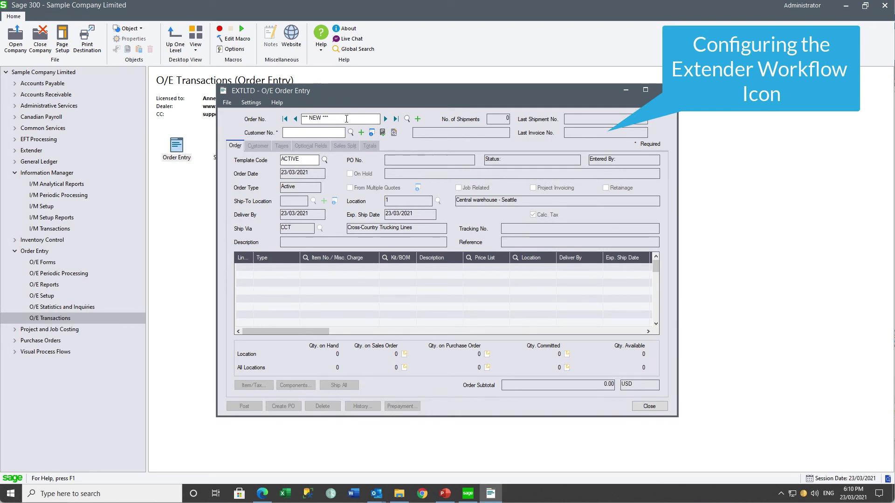
double_click(347, 119)
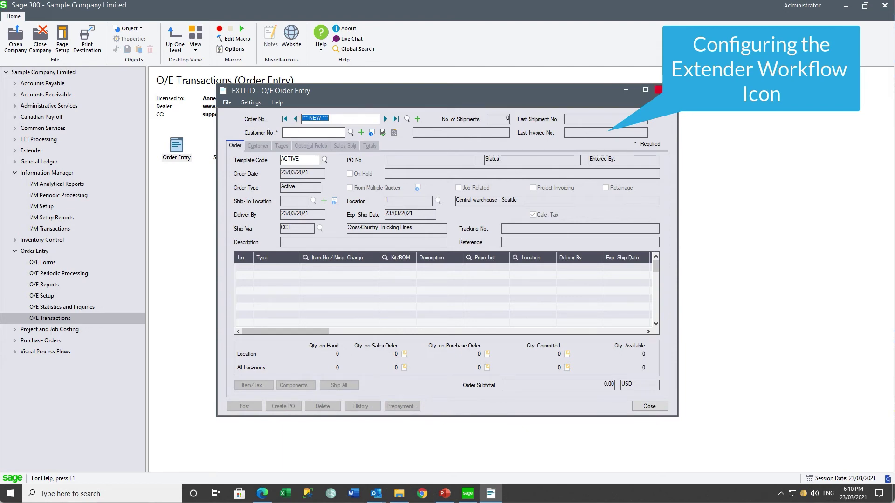
click(658, 90)
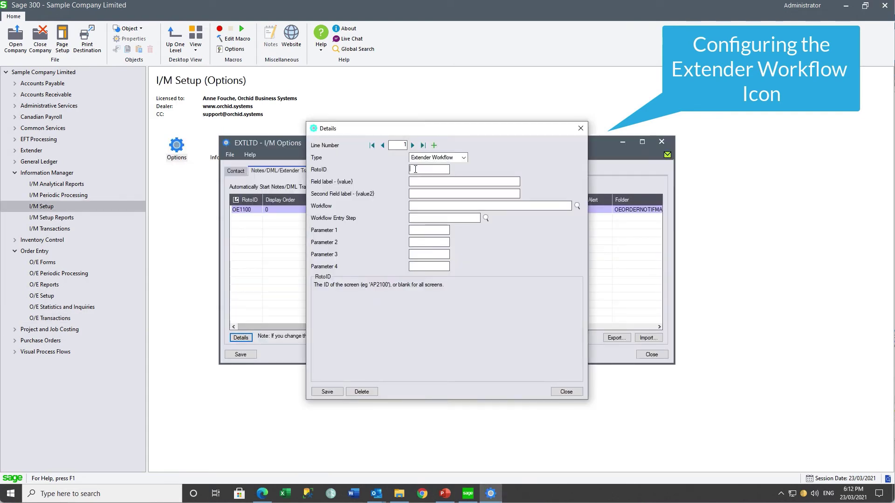
Give the tray line RotoID OE1100, field label ORDER NO., and workflow OEORDERNOTIFMARKREAD.
text(OE1100)
key(Tab)
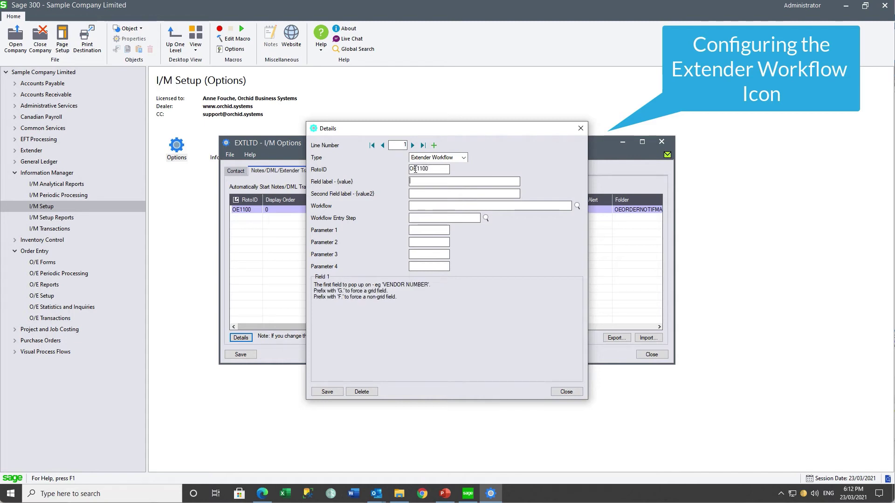
text(ORDER NO.)
key(Tab)
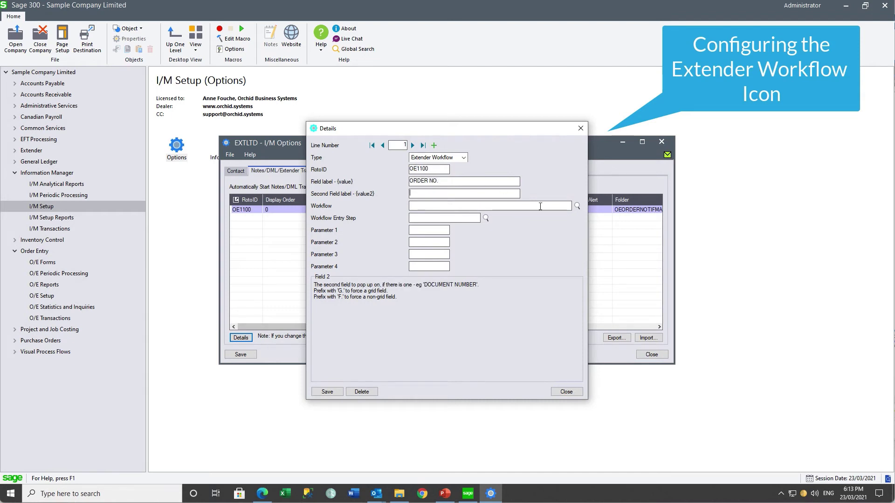
click(577, 206)
click(553, 350)
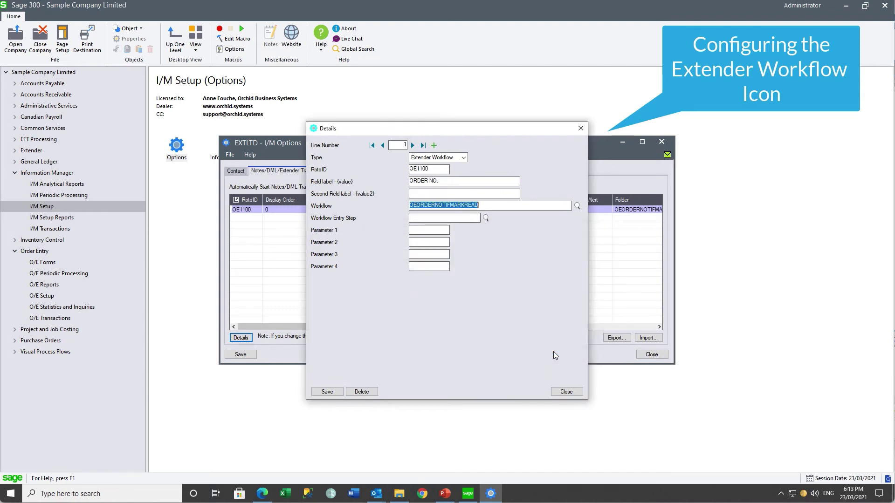
Save the tray line and the I/M Options settings, closing both windows.
click(327, 391)
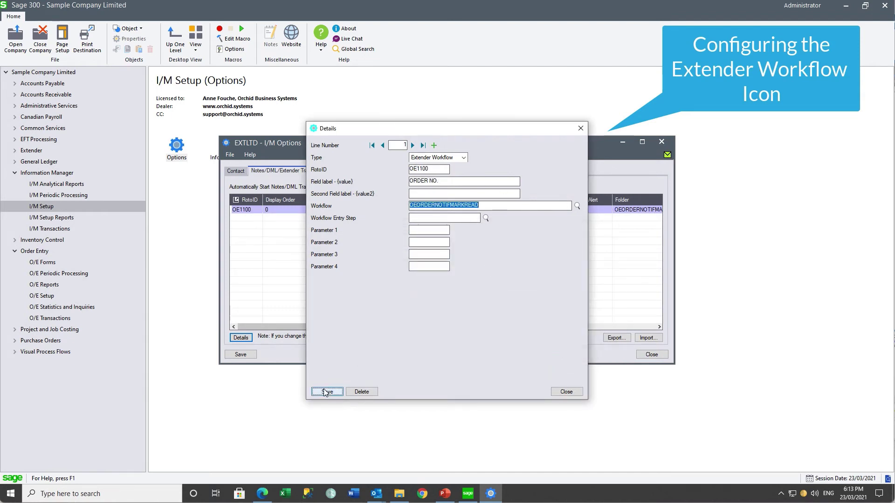
click(561, 392)
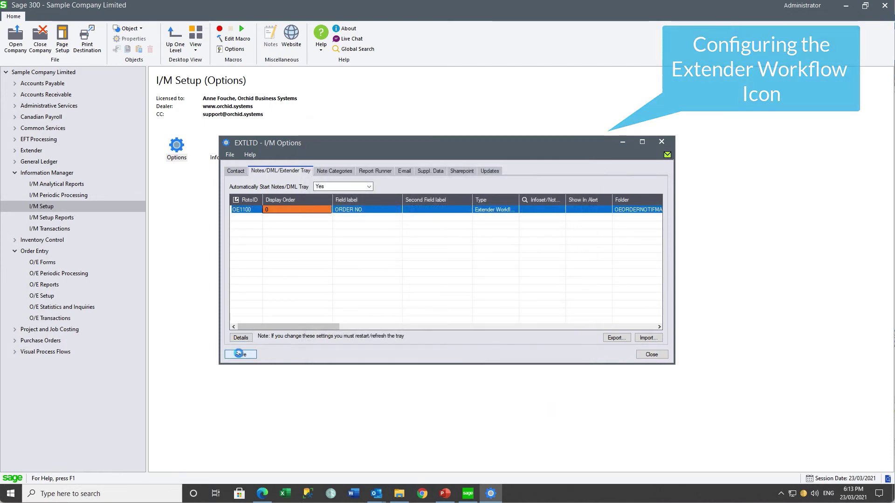
click(238, 354)
click(652, 355)
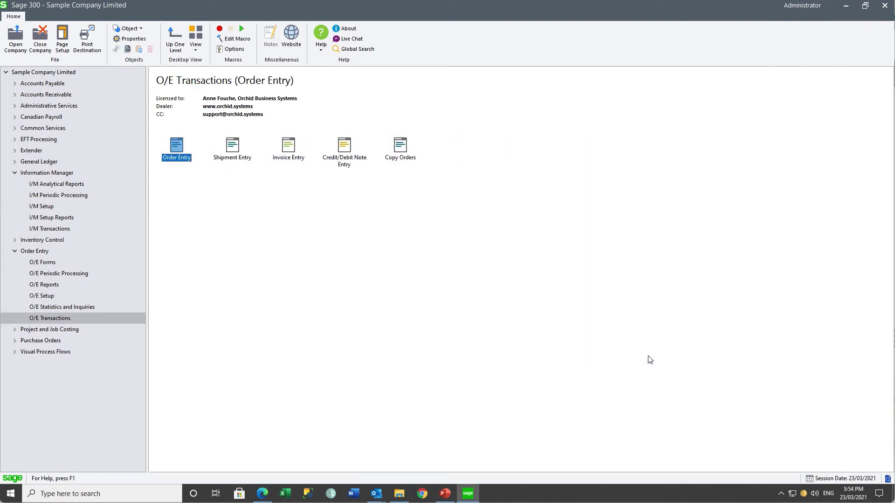
Add the new user's ID as a second workflow user in Extender License settings and save.
right_click(803, 495)
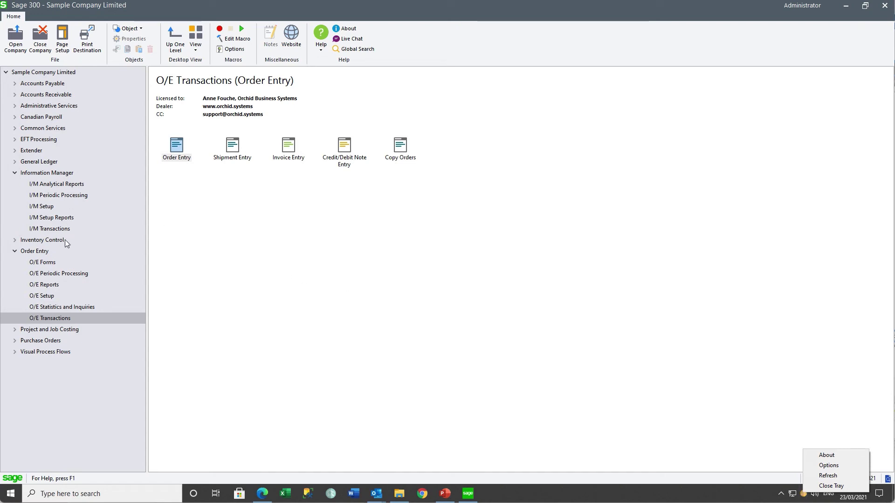
click(36, 150)
double_click(345, 149)
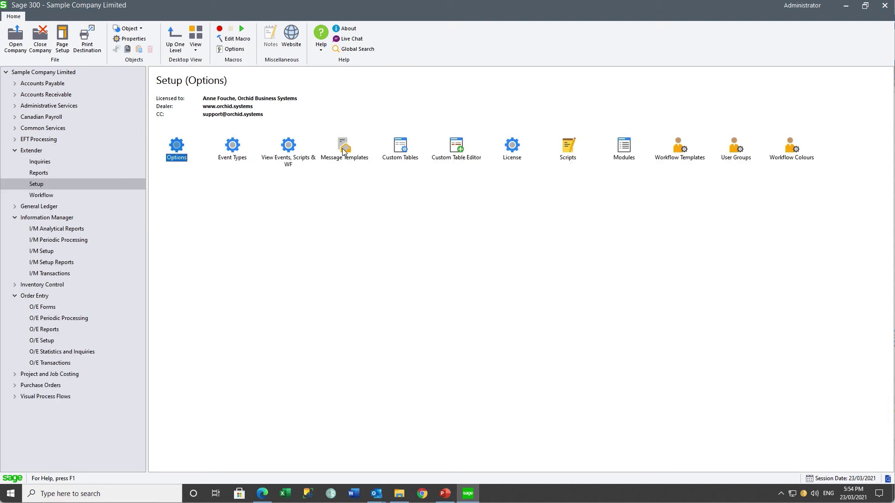
double_click(512, 146)
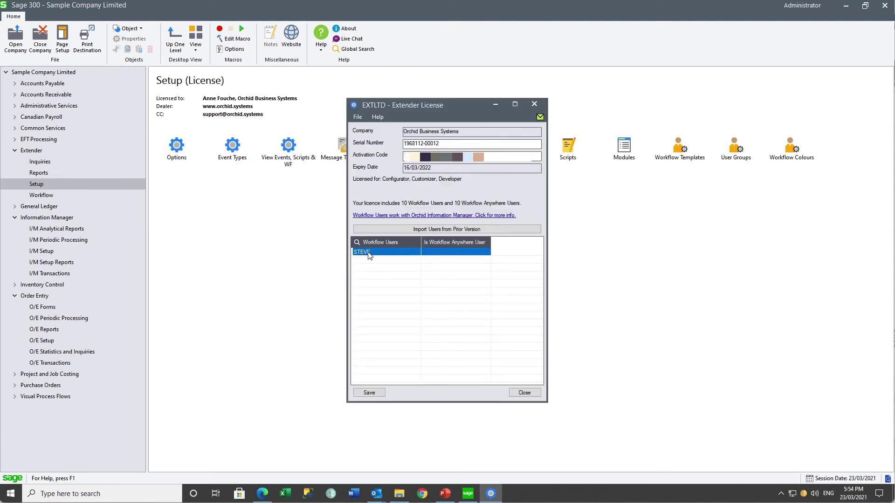
key(Insert)
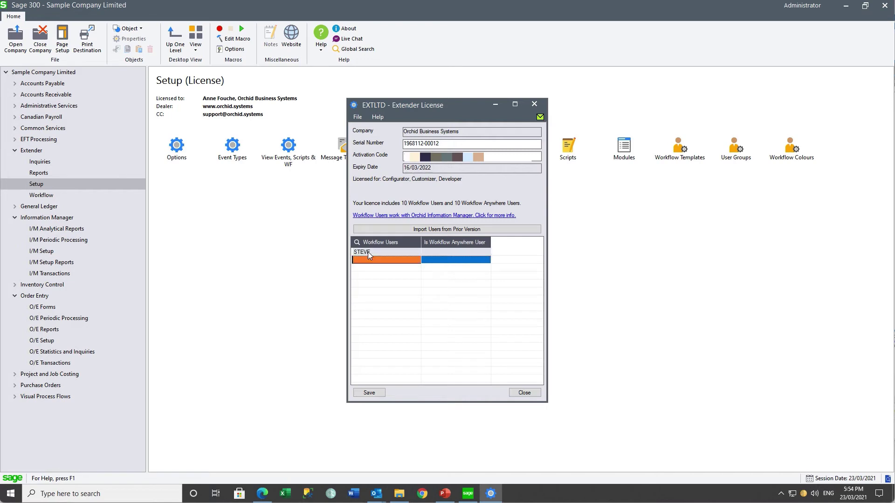
text(SUSAN)
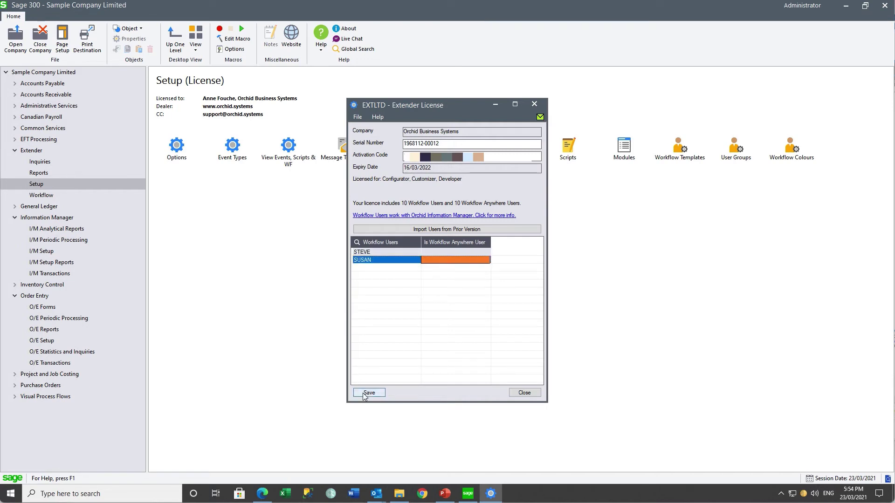
click(367, 394)
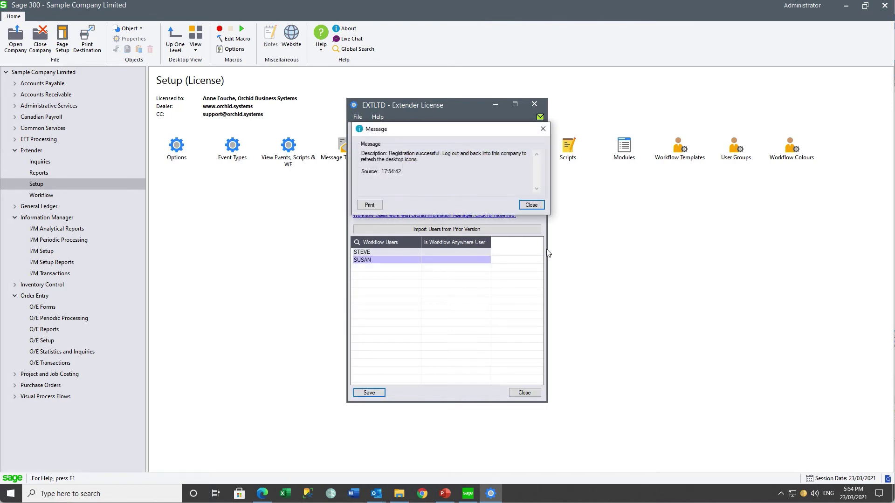
click(530, 208)
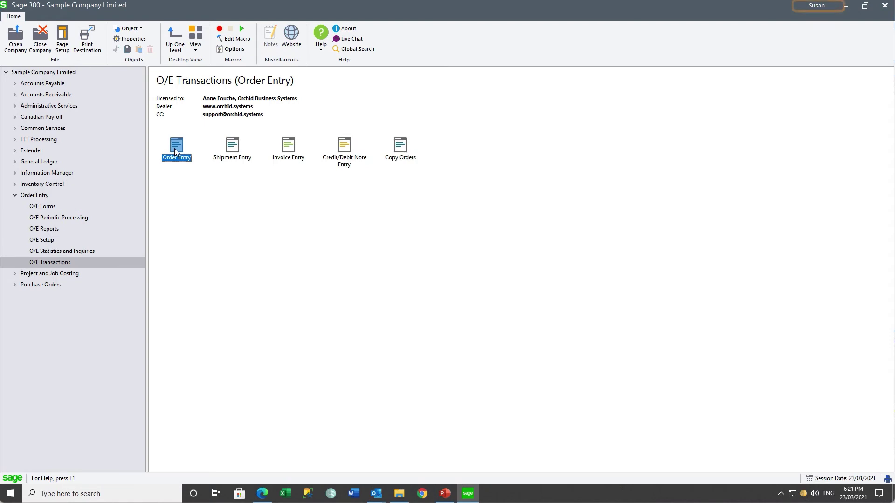
Load the latest order in Order Entry and open its workflow run's detail log.
double_click(174, 148)
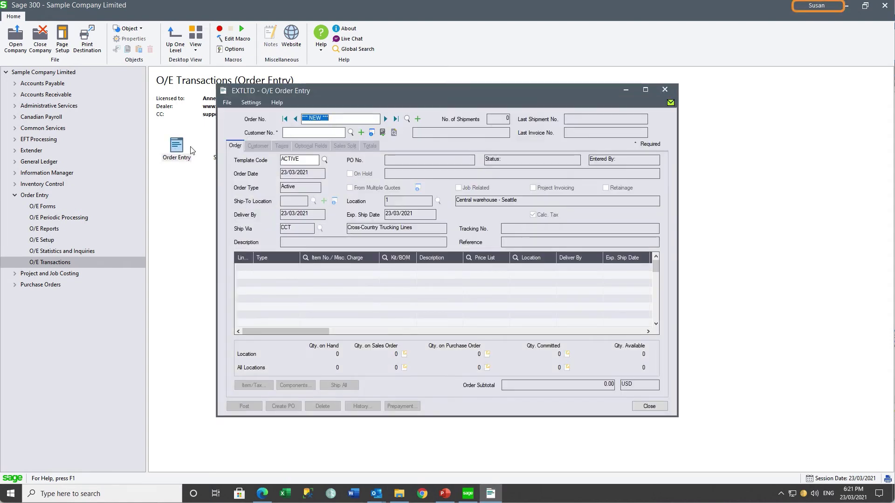
click(395, 119)
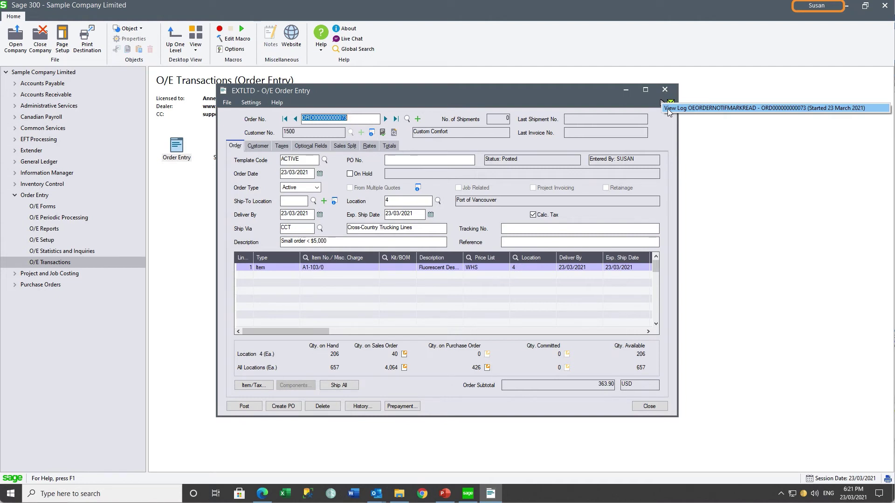
click(667, 109)
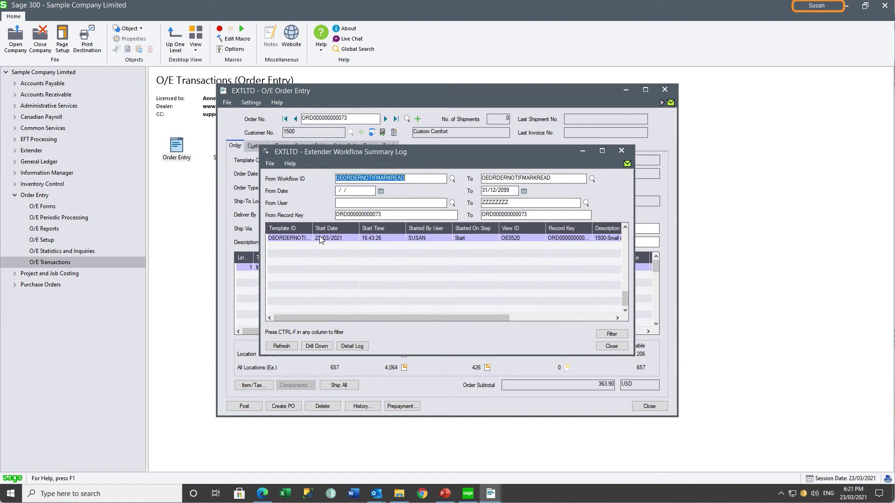
click(321, 239)
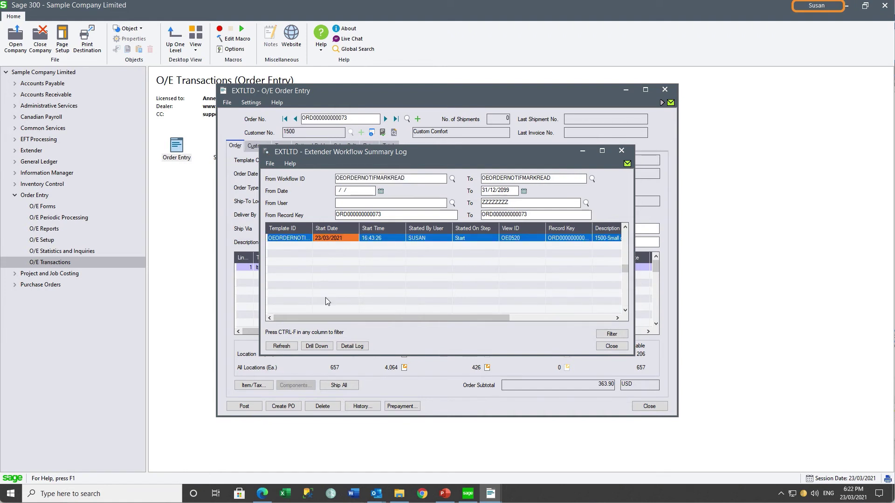
click(357, 349)
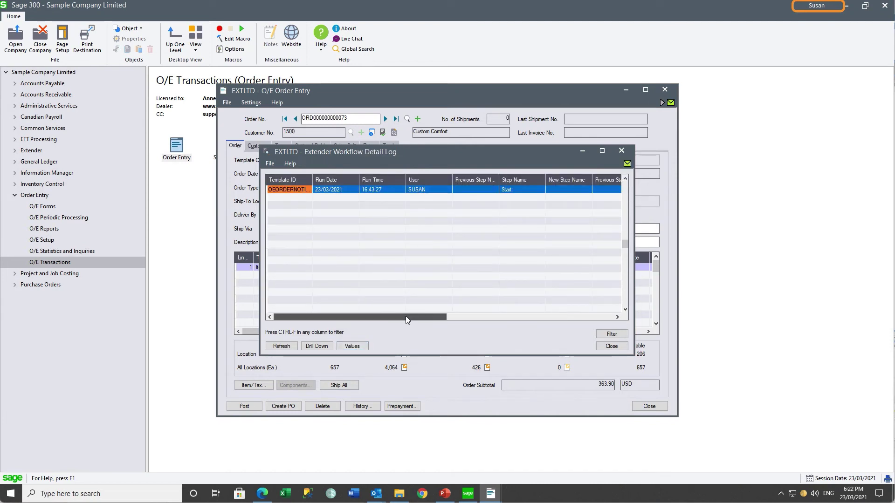
Review the detail log's Start step with NoEmail status, then close both log windows.
drag(406, 316, 473, 316)
click(397, 196)
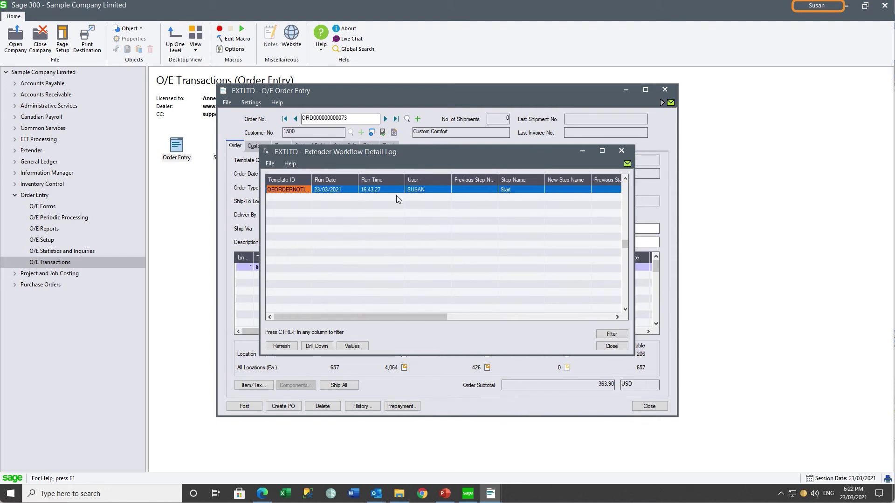
drag(432, 318, 500, 317)
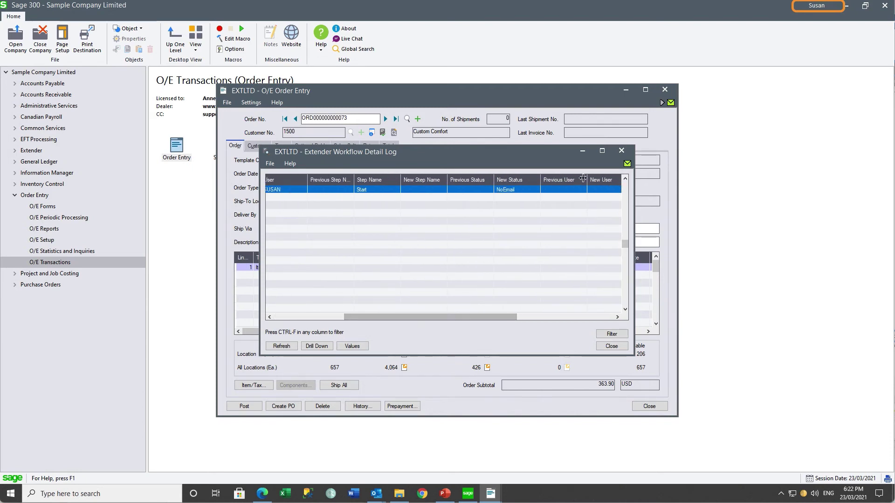
click(617, 153)
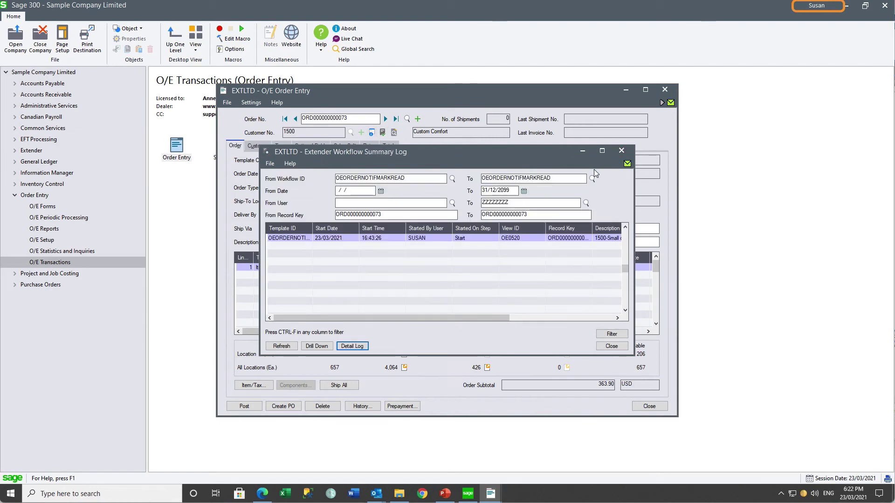
click(620, 152)
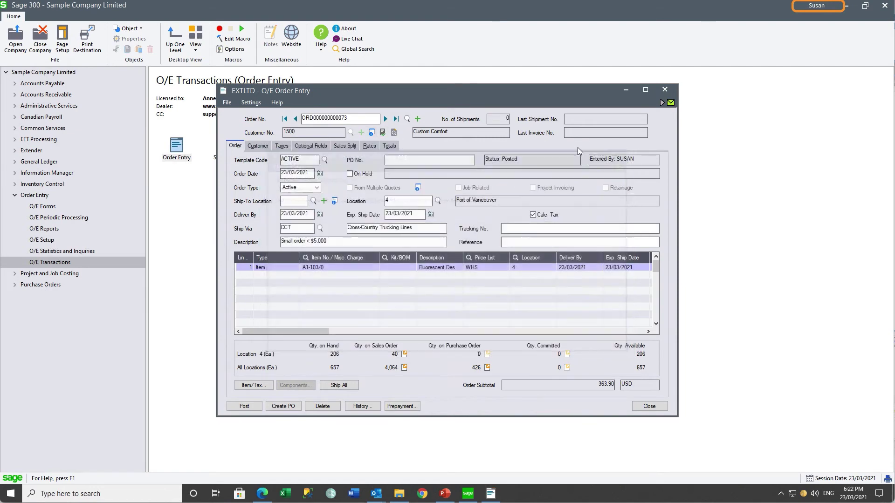
click(295, 120)
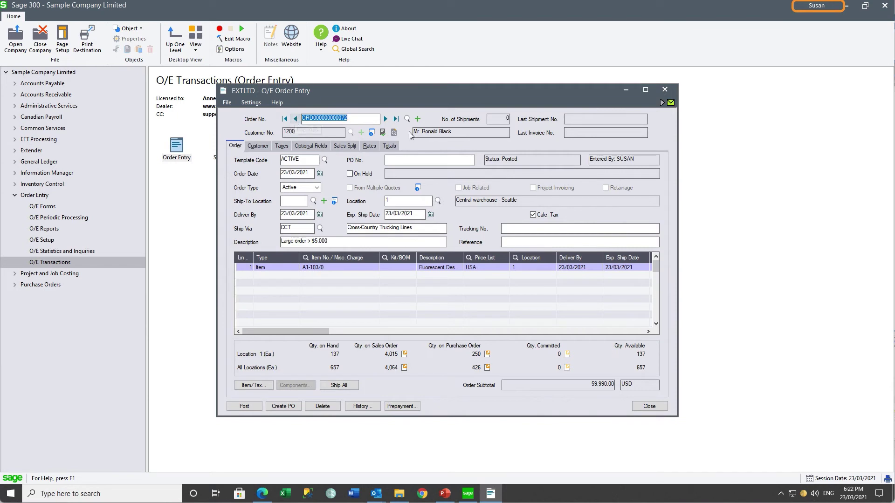
click(661, 102)
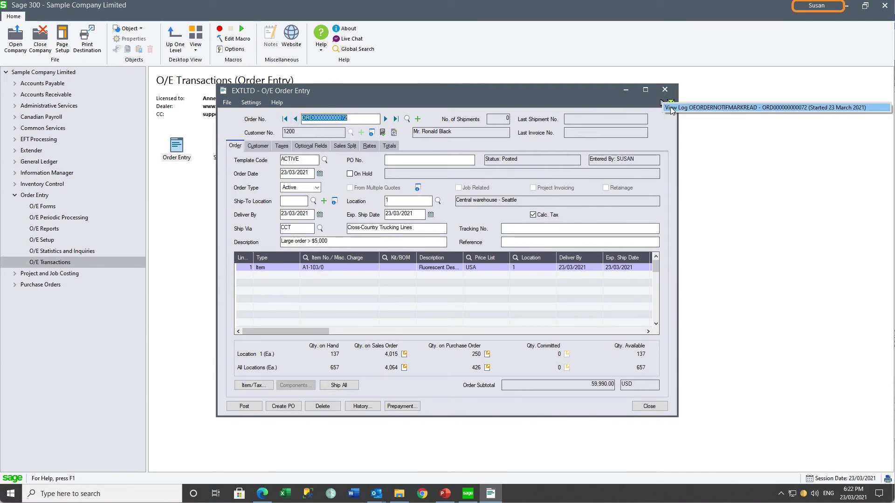
click(672, 108)
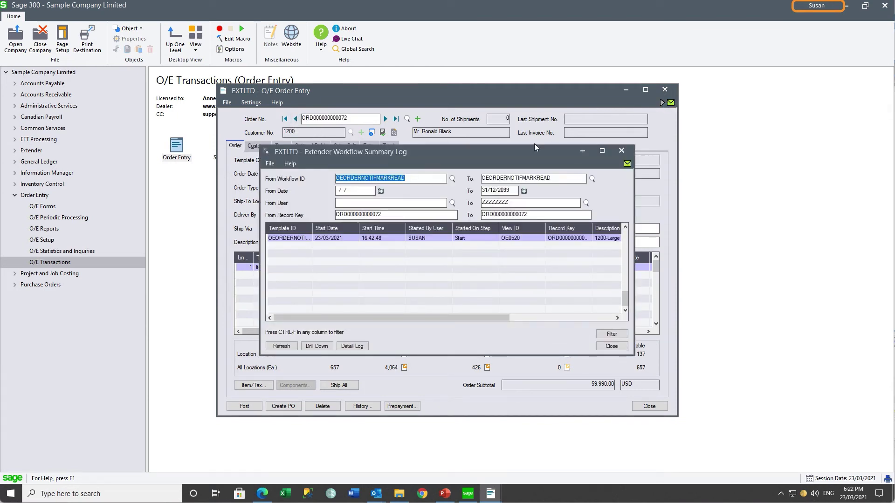
click(401, 239)
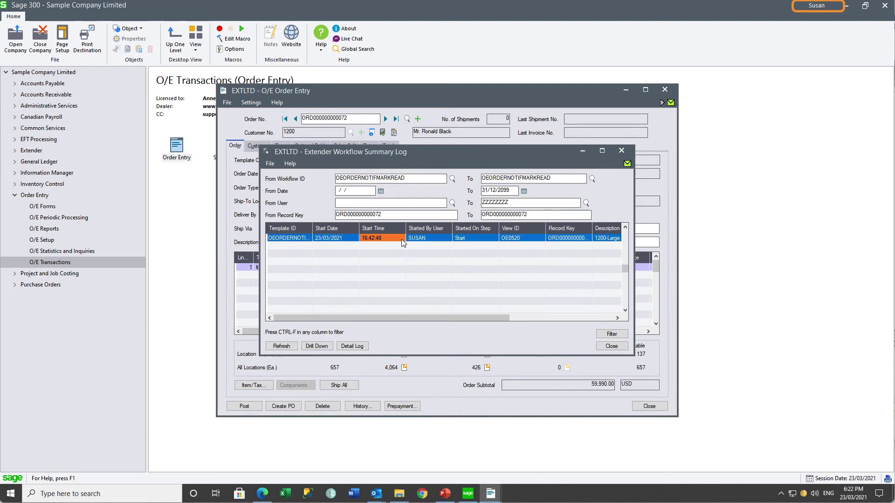
click(351, 346)
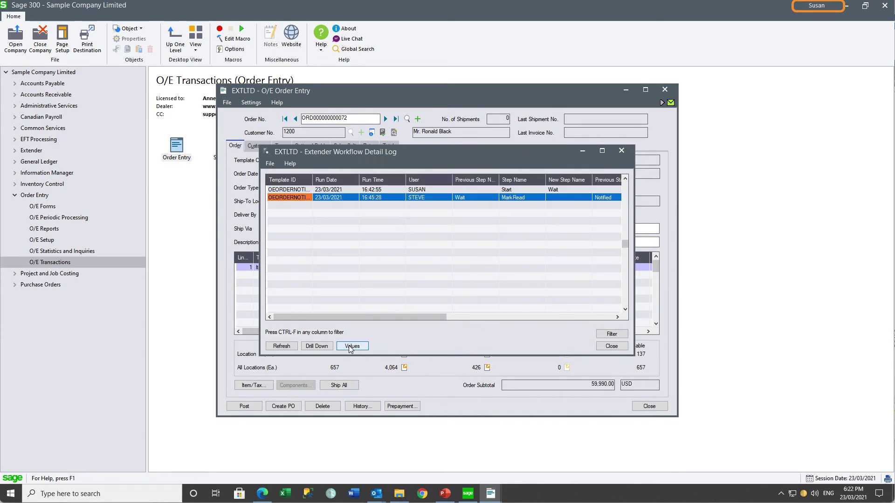
Review the Start and MarkRead steps setting Read, then close the detail log.
click(420, 189)
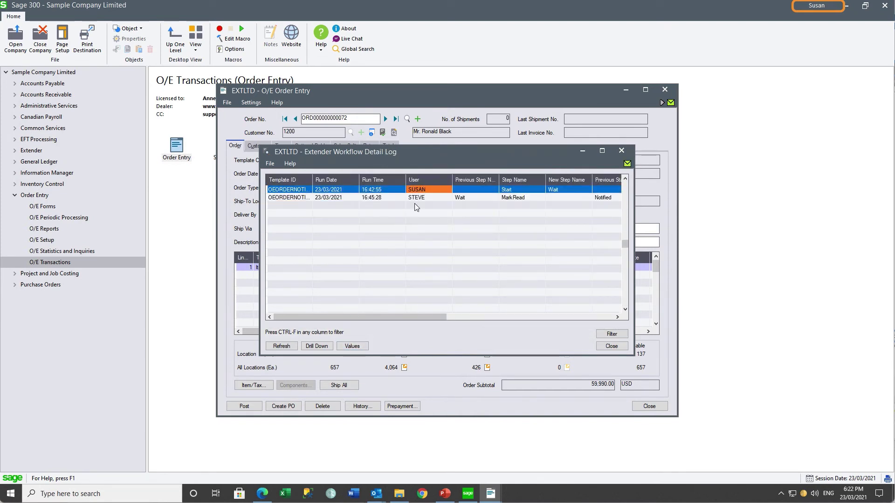
drag(407, 316, 440, 317)
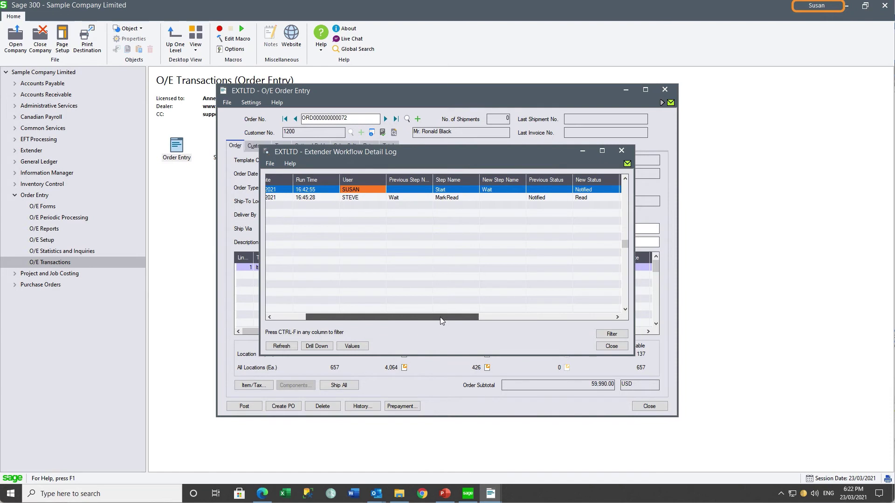
drag(440, 317, 538, 315)
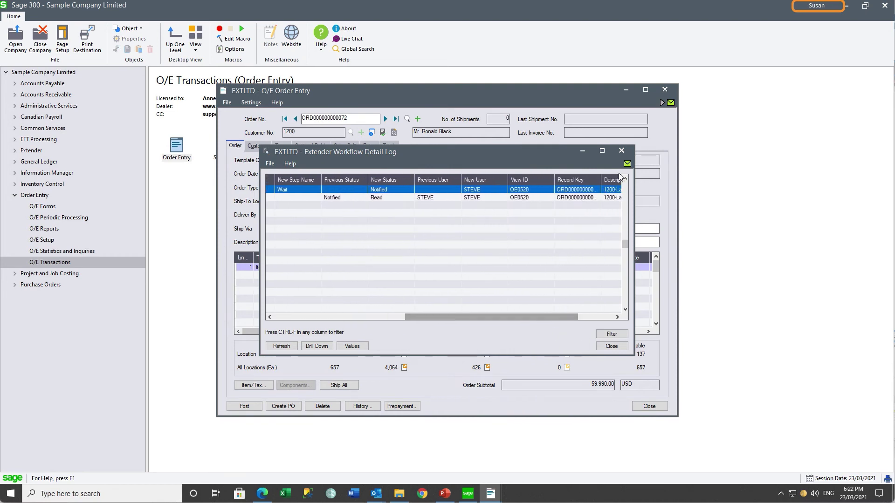
click(624, 152)
click(621, 151)
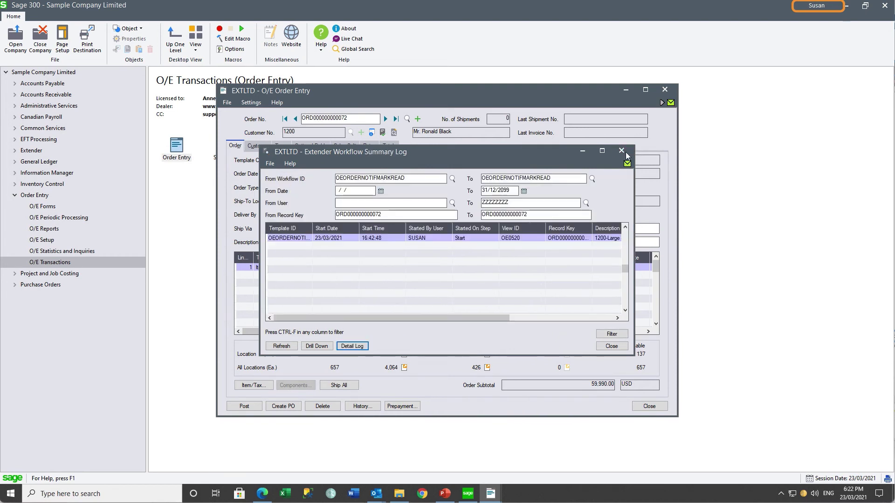
Start a new order for customer 1200 with description 'greater than $5,000'.
click(622, 151)
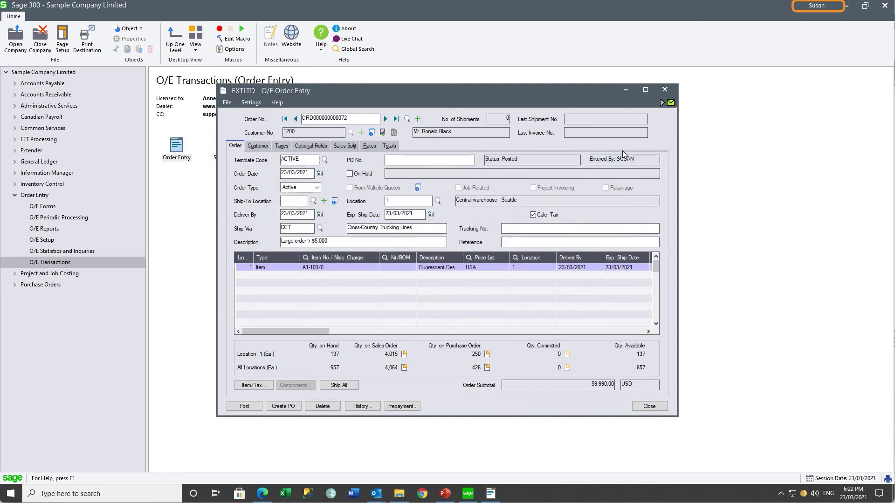
click(326, 133)
text(1200)
key(Tab)
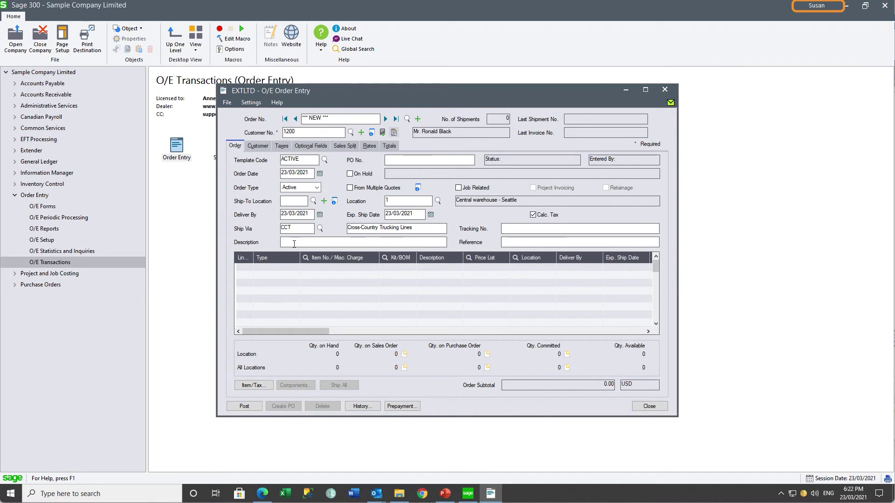
text(greater than)
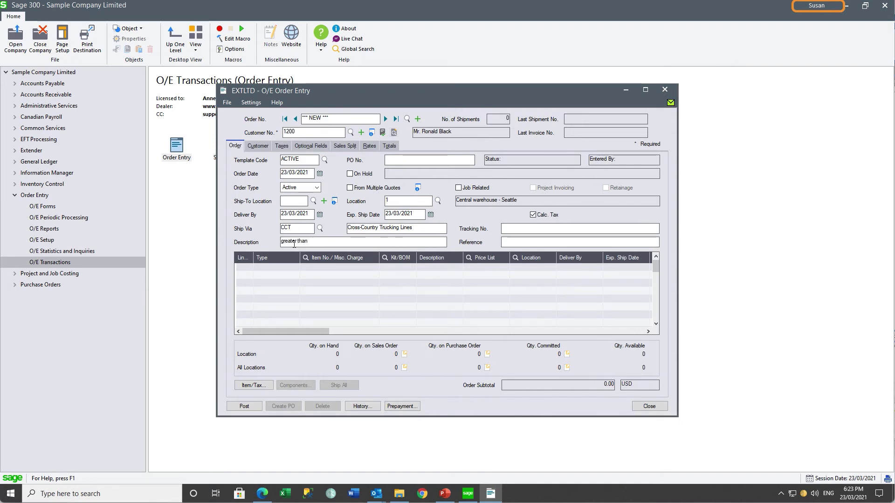
text( $5,000)
Add 1000 of item A1-103/0 and post the 59,990.00 order without printing a confirmation.
click(309, 265)
text(A1-103/0)
key(Tab)
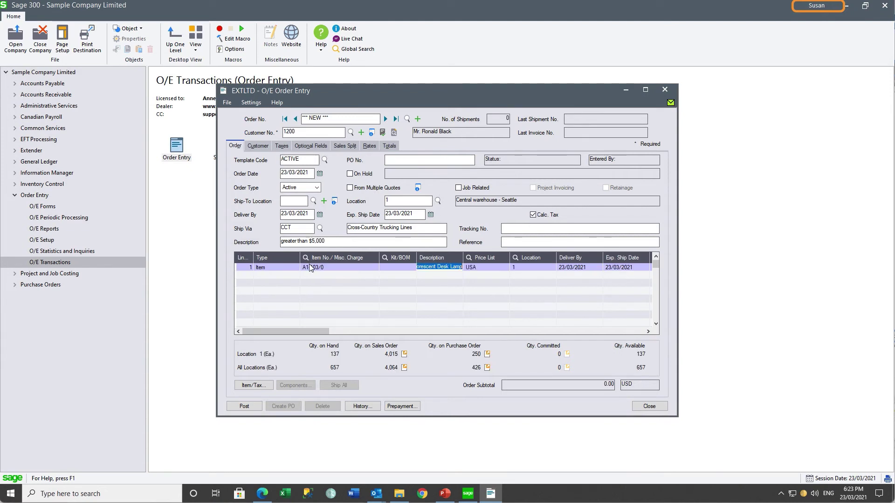
text(1000)
click(244, 406)
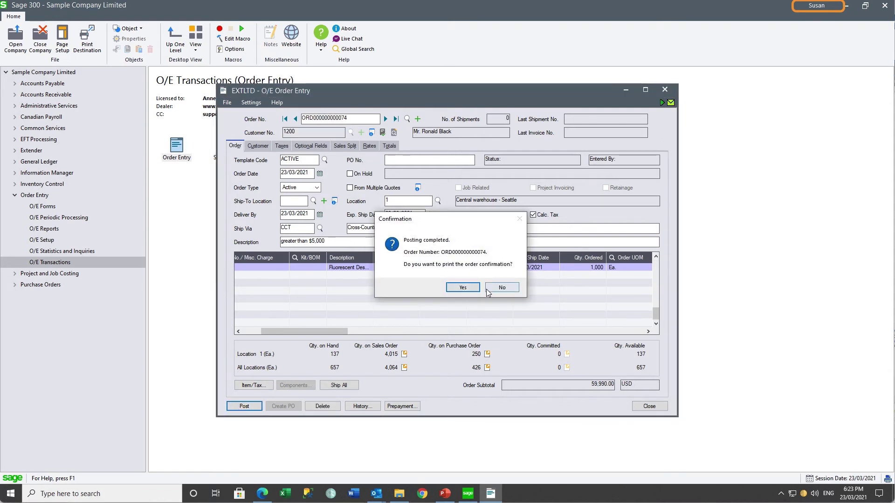
click(499, 290)
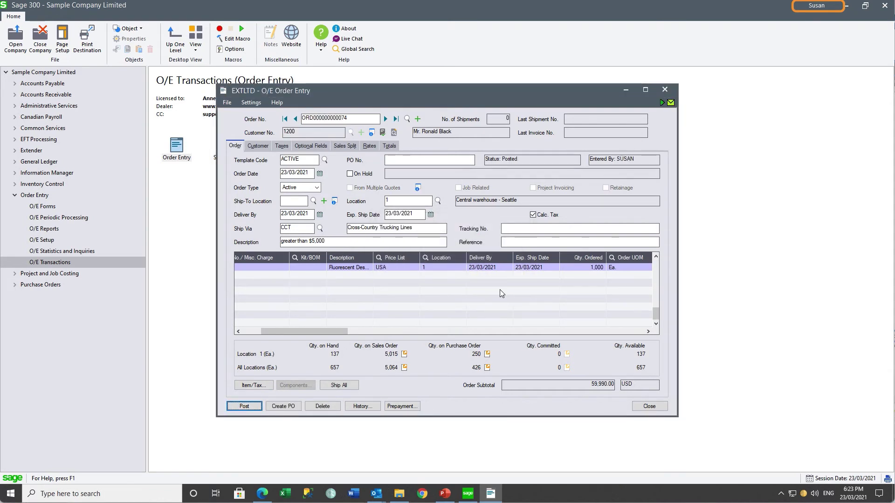
click(662, 104)
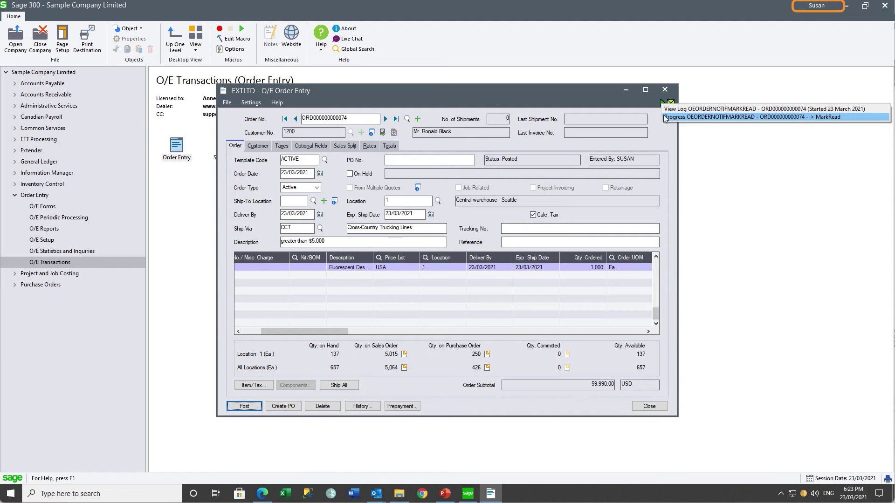
click(665, 90)
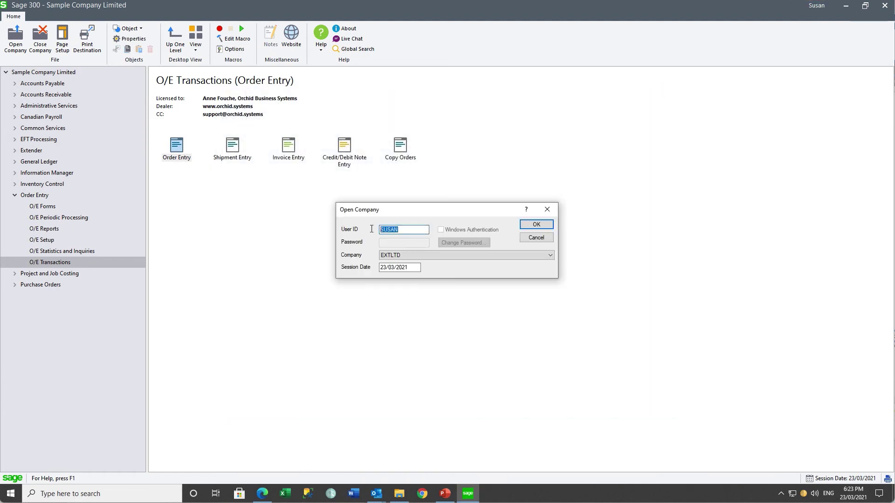
text(STEVE)
key(Return)
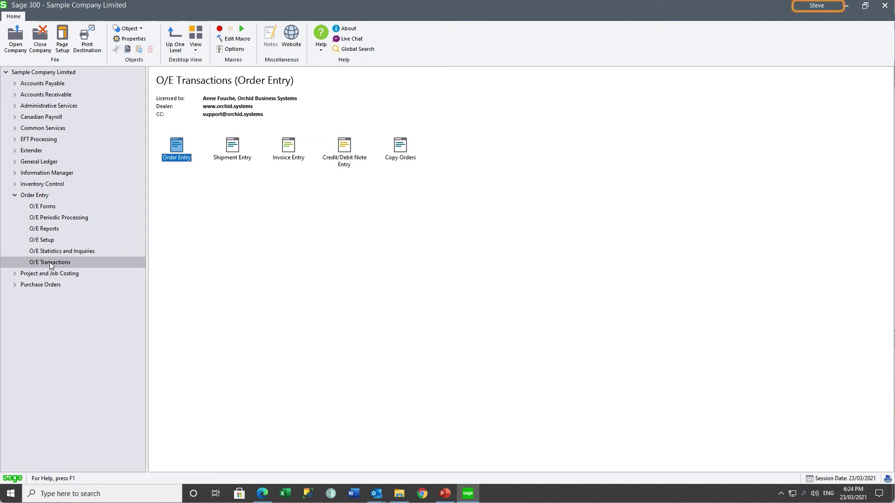
double_click(177, 147)
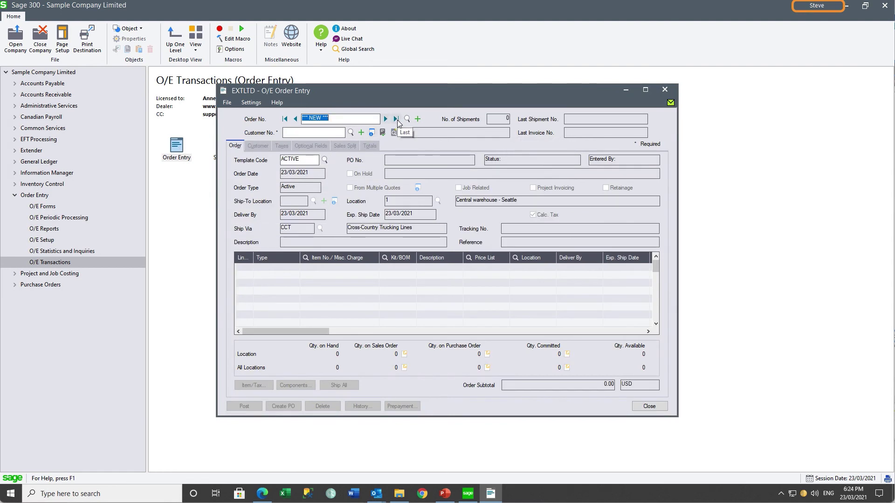
click(397, 120)
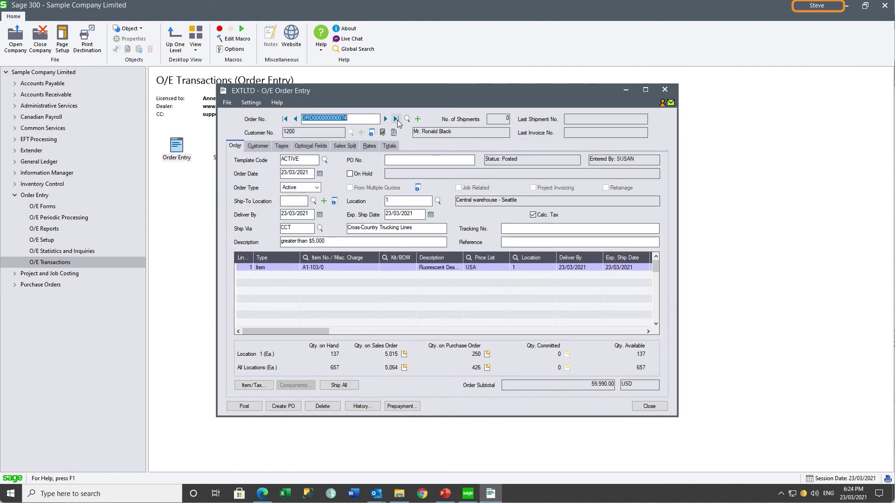
Check the order's Workflow Console from the MarkRead step; it lists no assigned tasks.
click(662, 105)
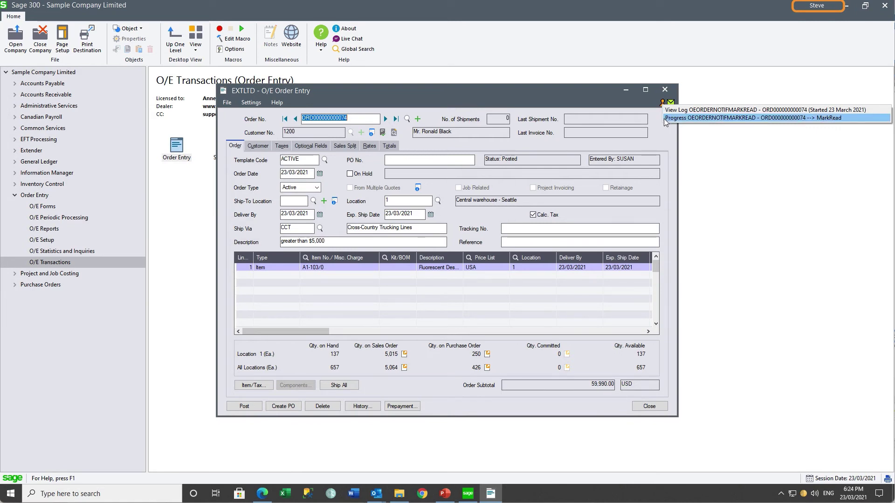
click(665, 119)
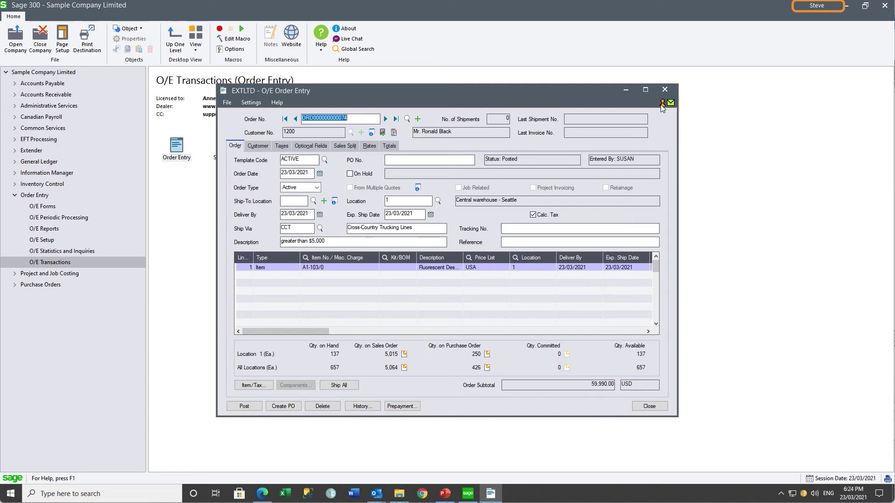
click(662, 103)
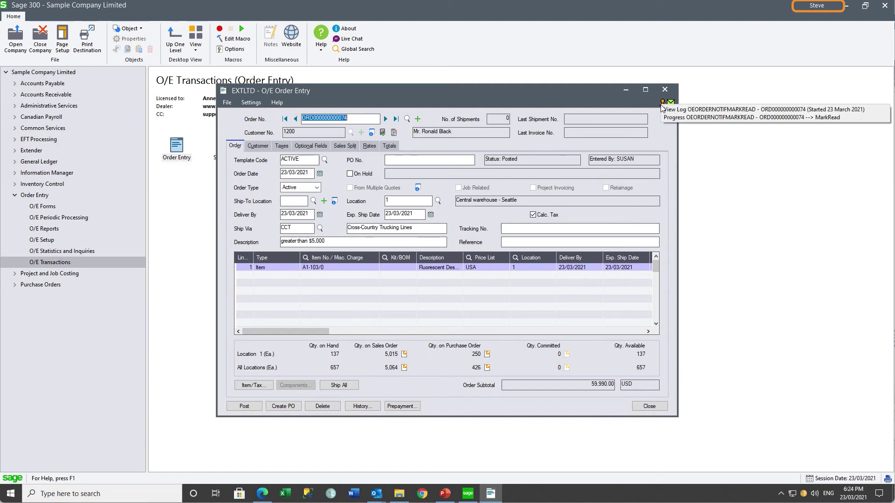
click(670, 119)
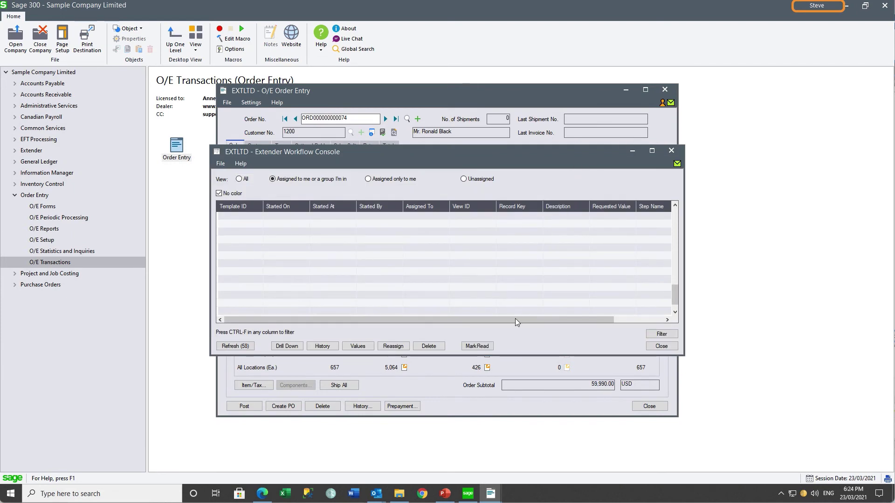
click(659, 348)
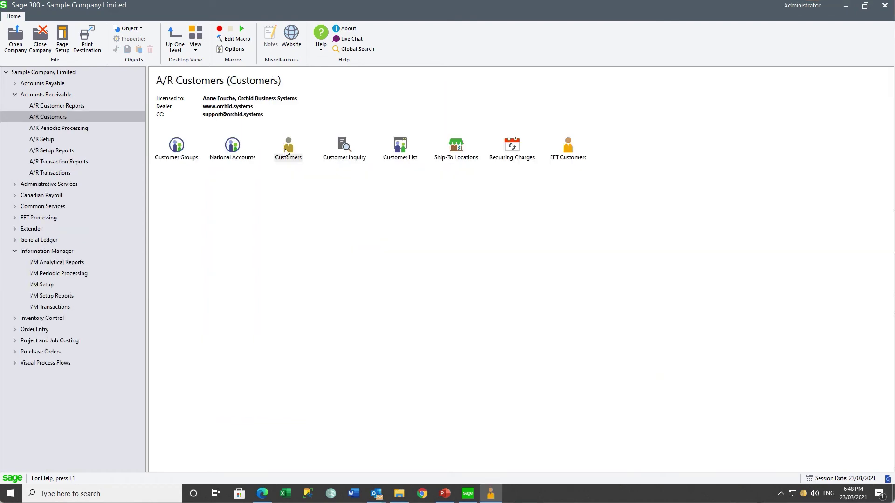
Review customer 1200's change log showing AMTCRLIMIT changed from 20000.000 to 25000.000.
double_click(287, 147)
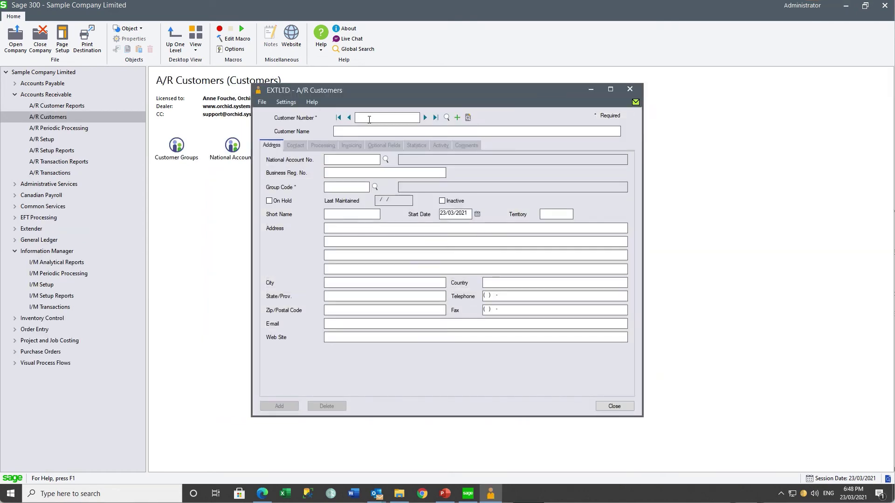
text(1200)
key(Tab)
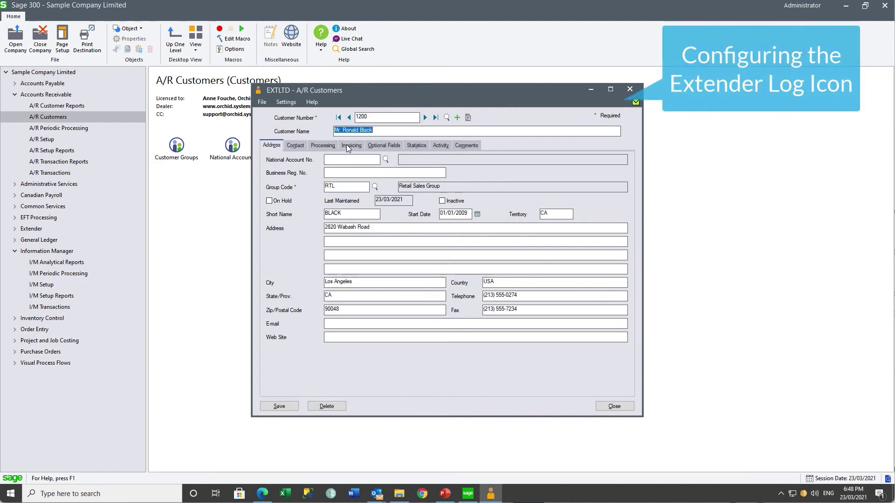
click(326, 146)
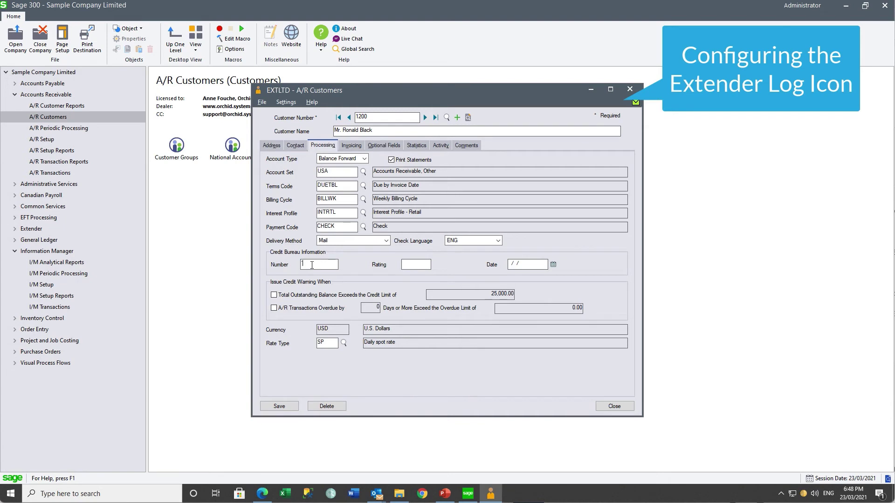
key(ctrl+l)
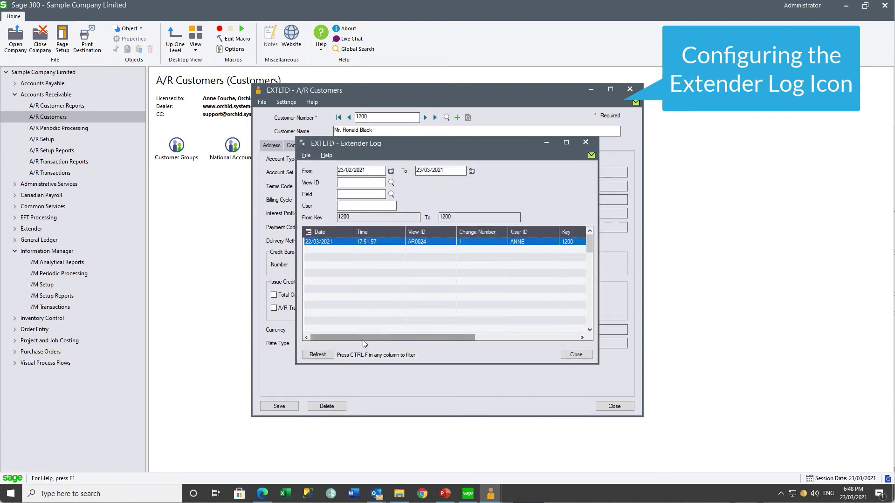
drag(368, 337, 329, 324)
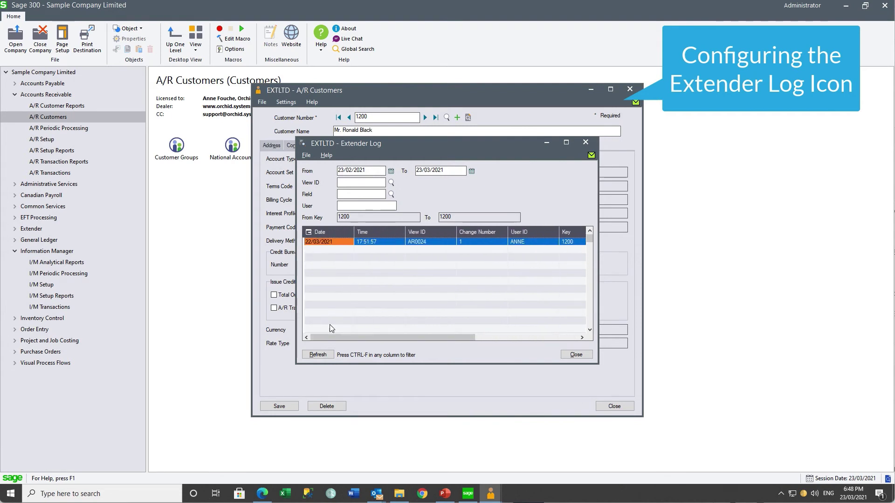
click(586, 142)
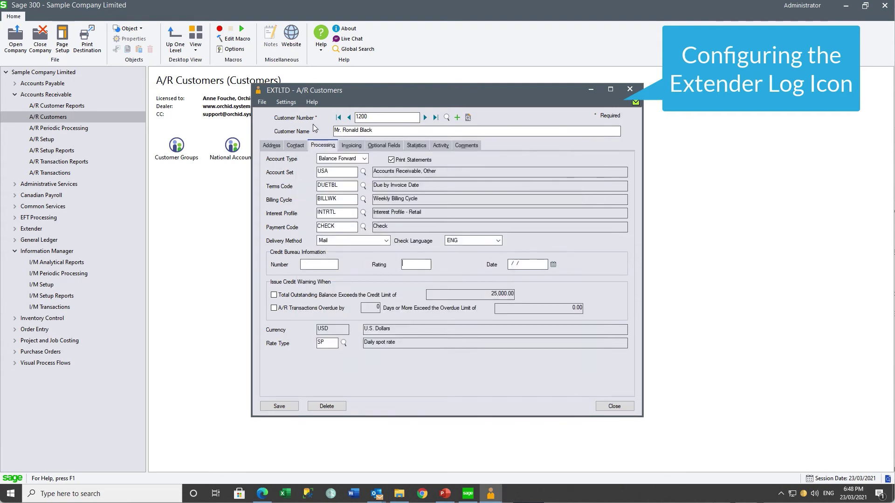
Close the customer record and view the Customers icon's properties.
click(629, 89)
click(289, 146)
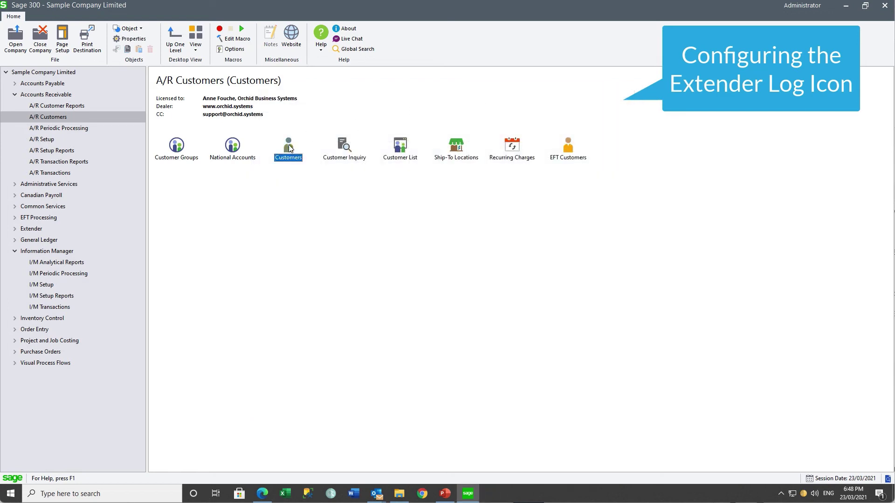
right_click(289, 145)
click(306, 248)
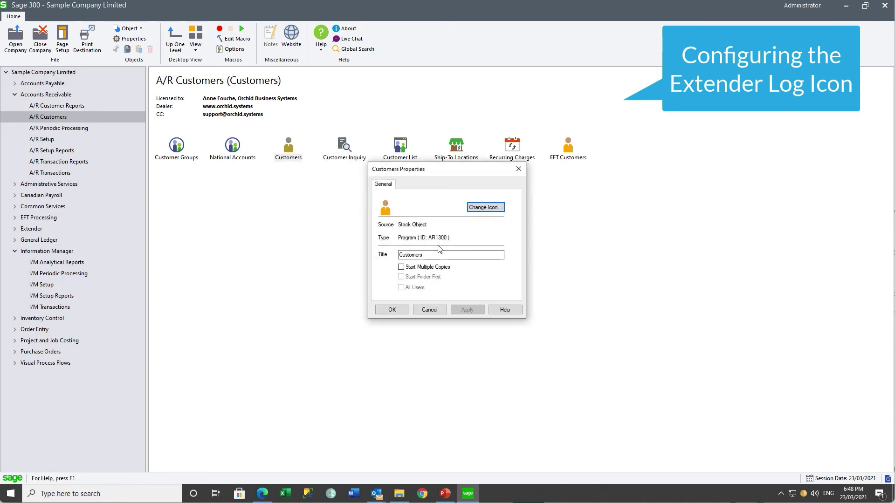
click(519, 168)
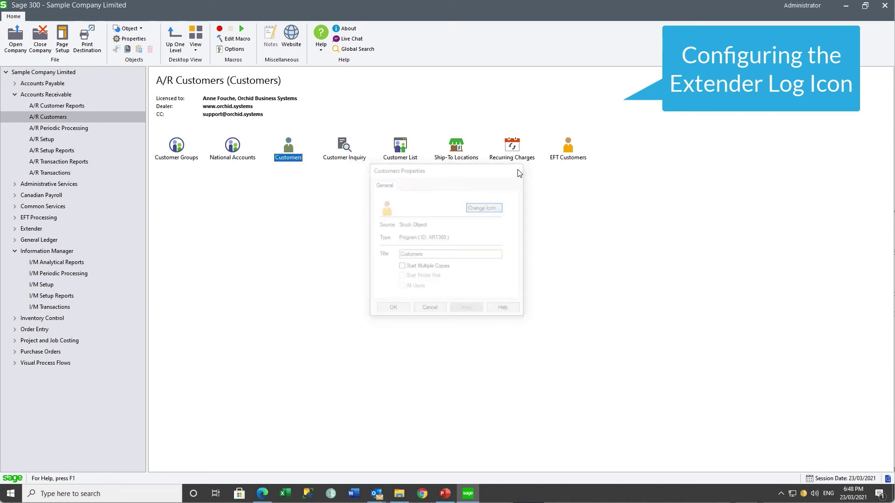
Add a new line to the Information Manager Notes/DML/Extender tray list.
click(38, 286)
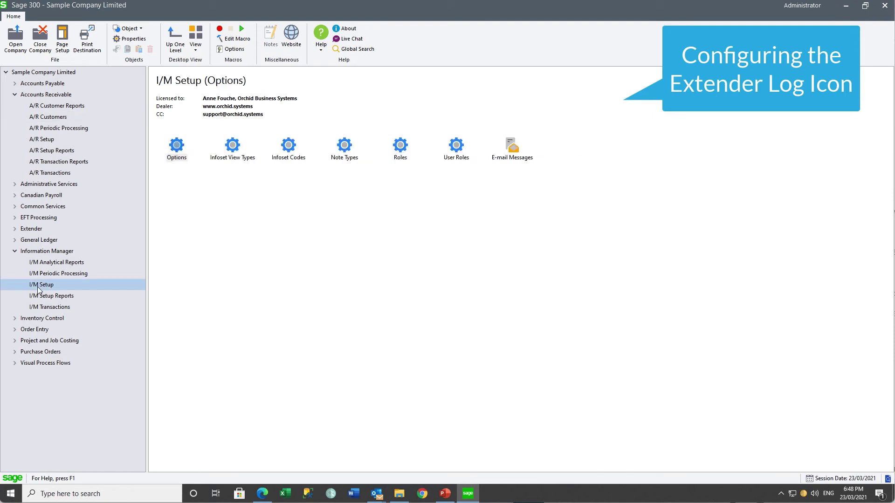
double_click(180, 153)
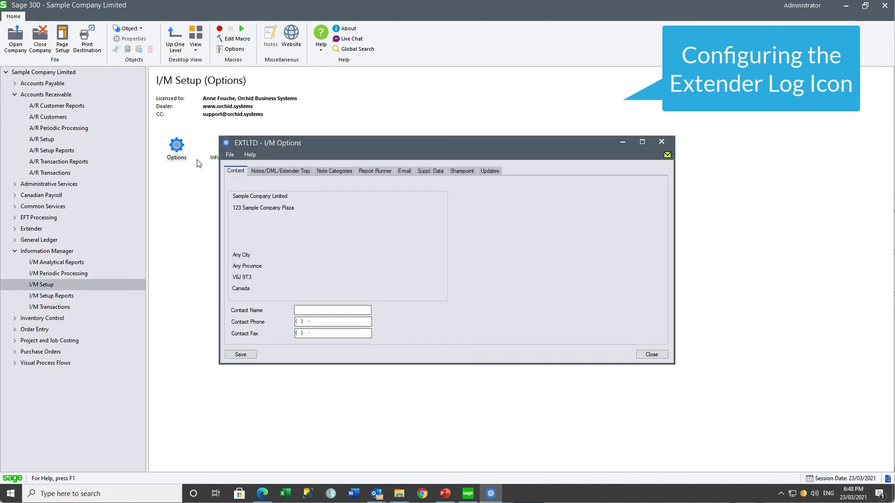
click(244, 211)
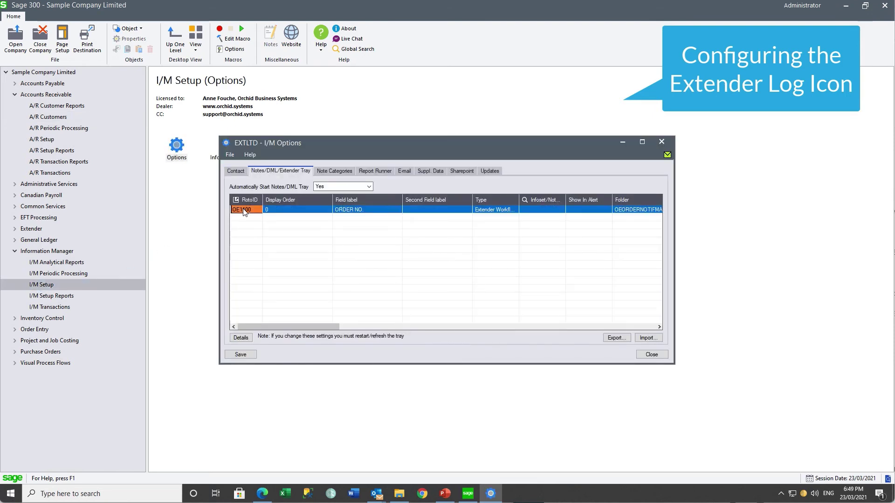
key(Insert)
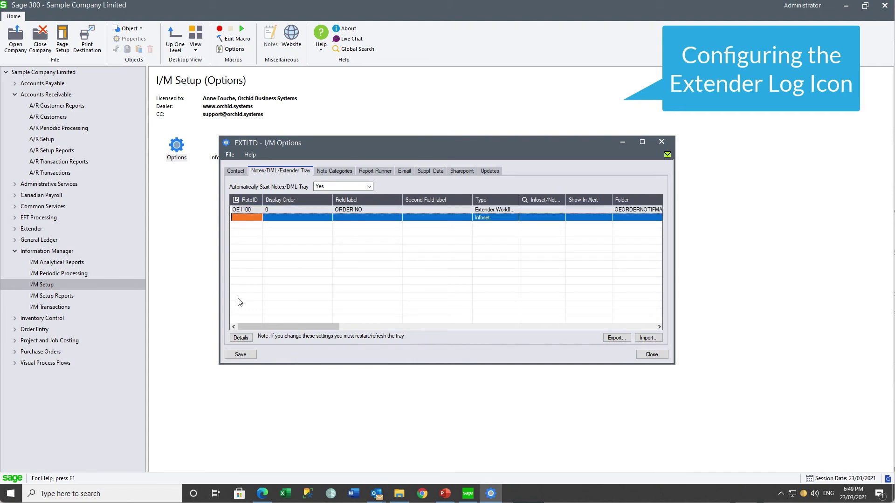
click(240, 338)
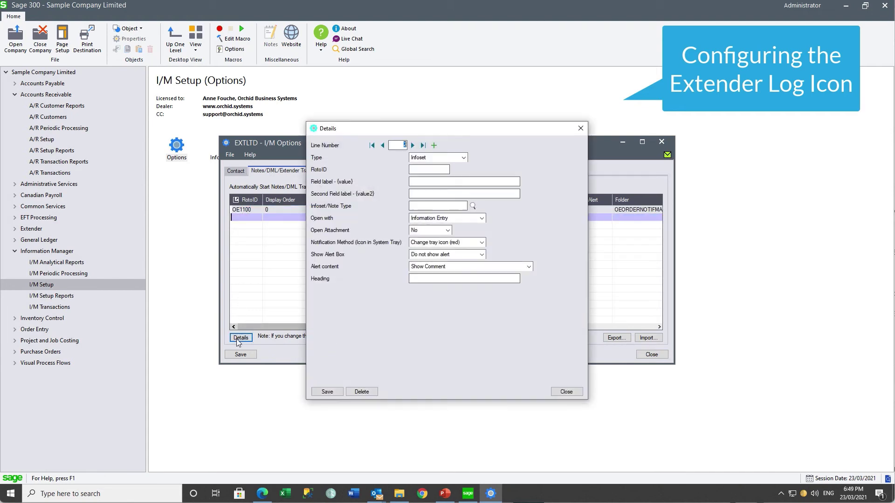
Define the line as Extender Log for AR1300, labelled CUSTOMER NUMBER, and save it.
click(463, 158)
click(426, 204)
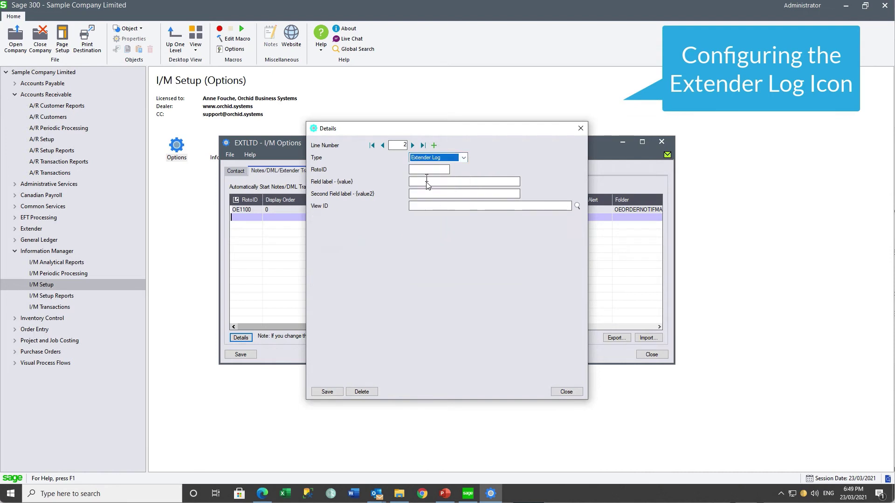
click(424, 169)
text(AR1)
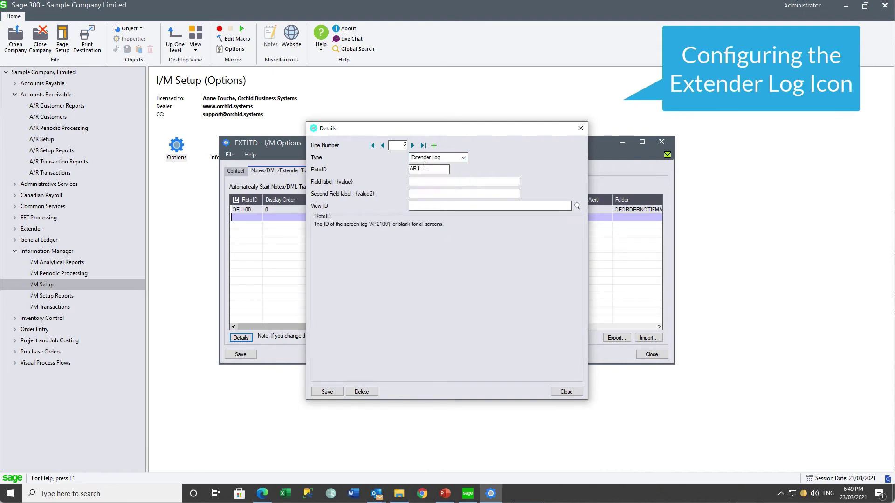
text(300)
key(Tab)
text(CUST)
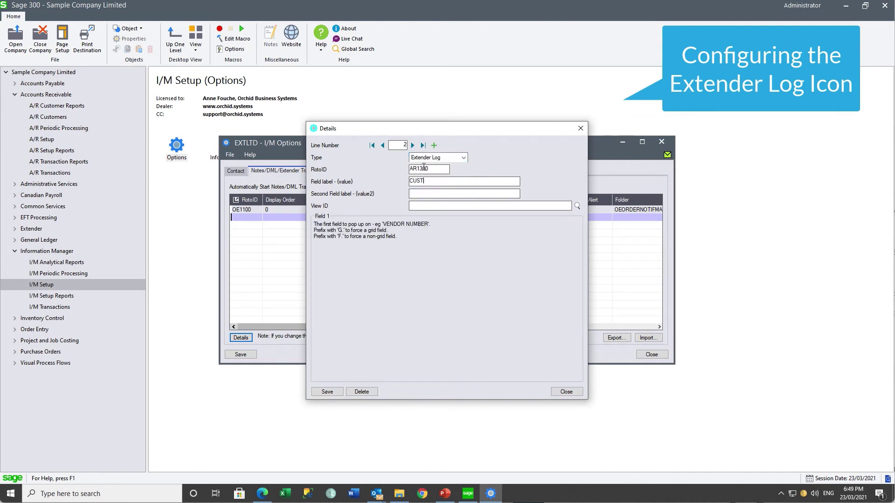
text(OMER NUMBER)
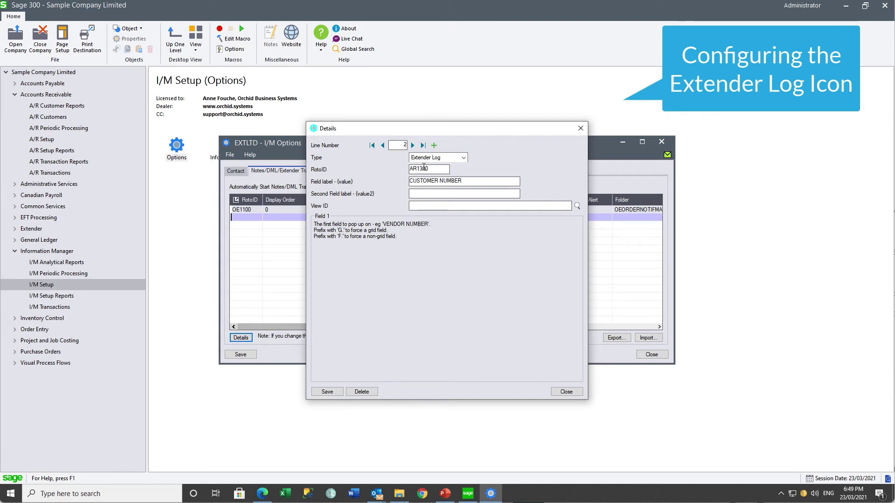
key(Tab)
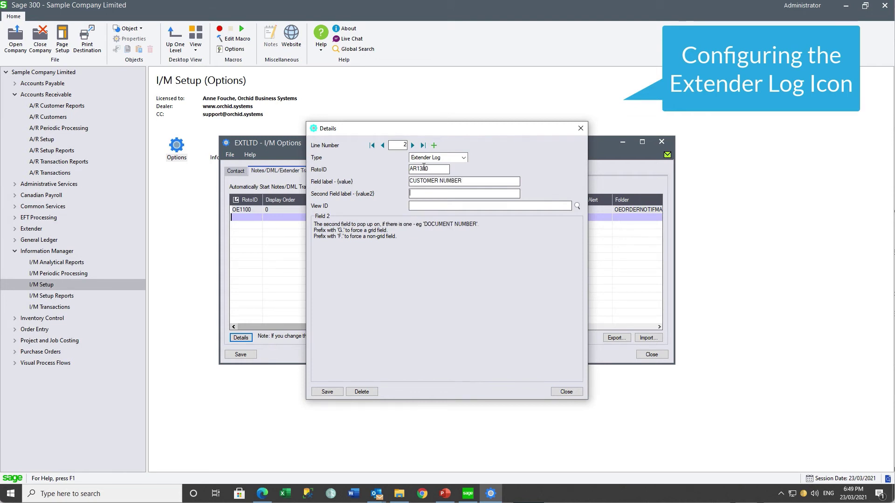
click(327, 391)
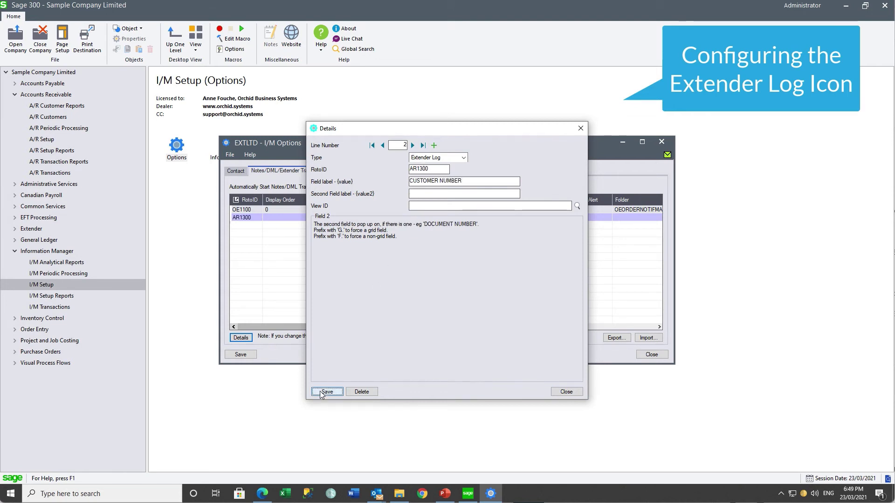
click(568, 393)
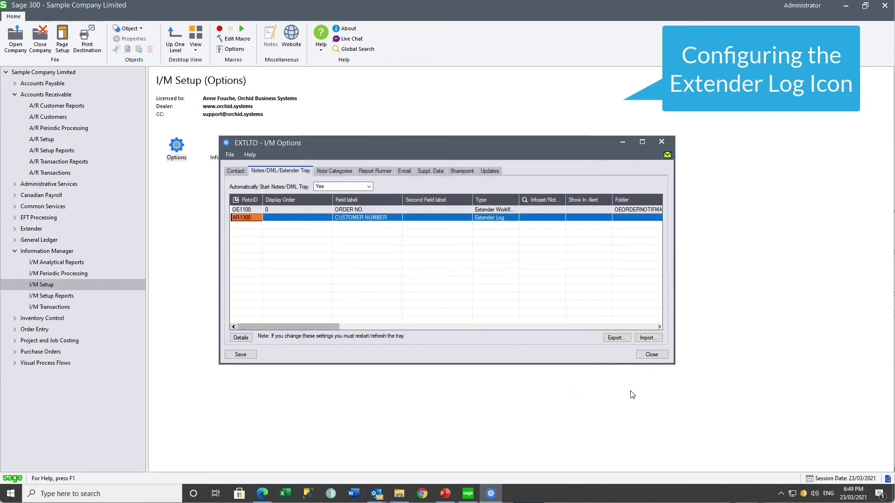
click(656, 356)
Reopen the company signed in under the approving user's ID.
click(433, 281)
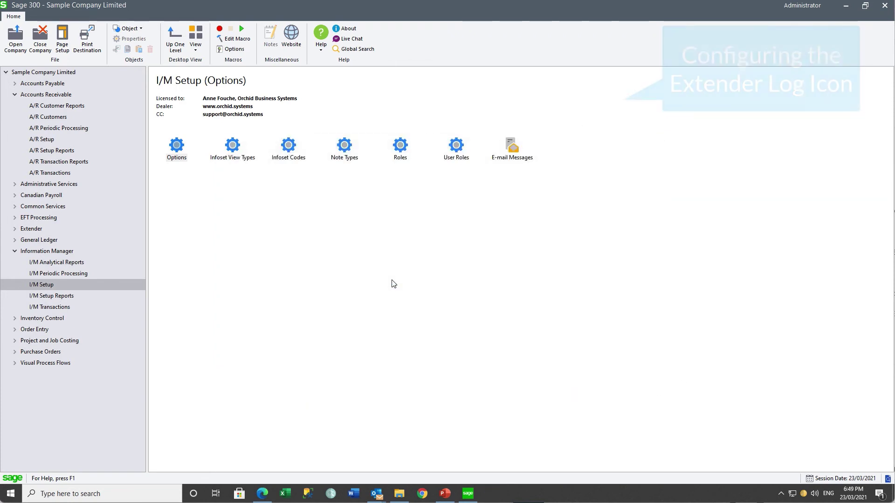
click(22, 53)
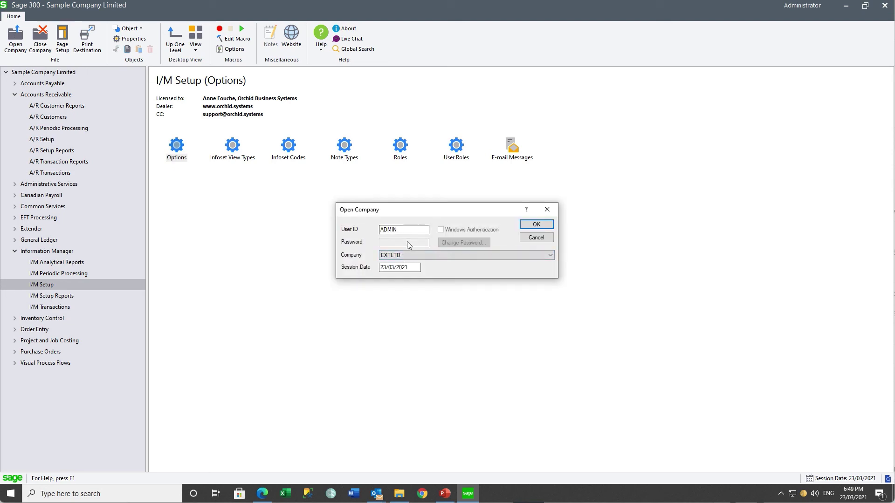
drag(419, 229, 337, 233)
text(STEVE)
key(Tab)
click(535, 225)
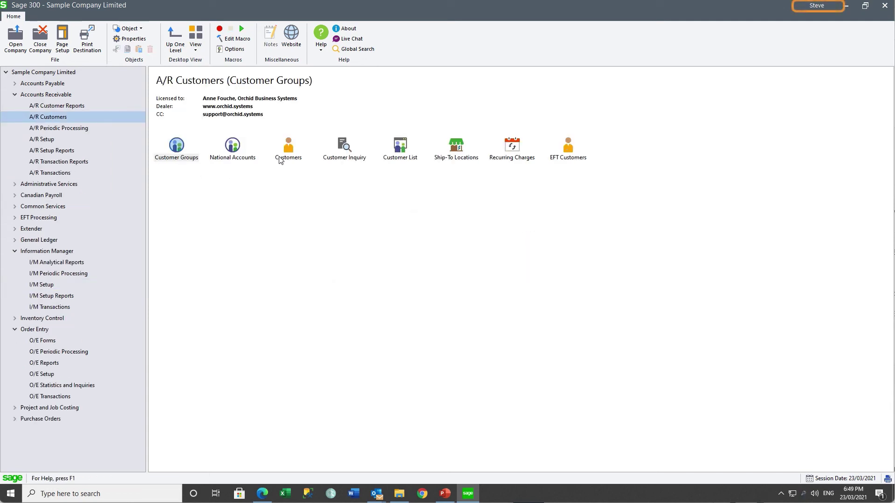
Load customer 1200 in A/R Customers on its Processing tab.
double_click(283, 158)
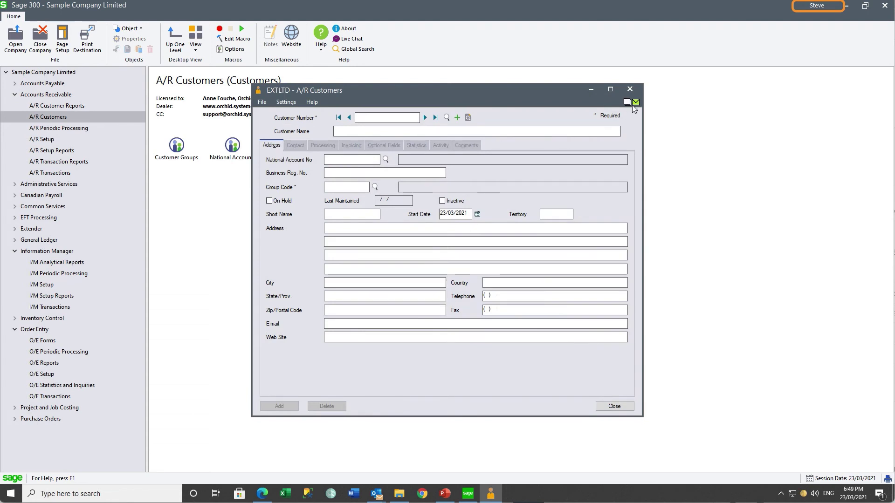
text(1200)
key(Tab)
click(327, 149)
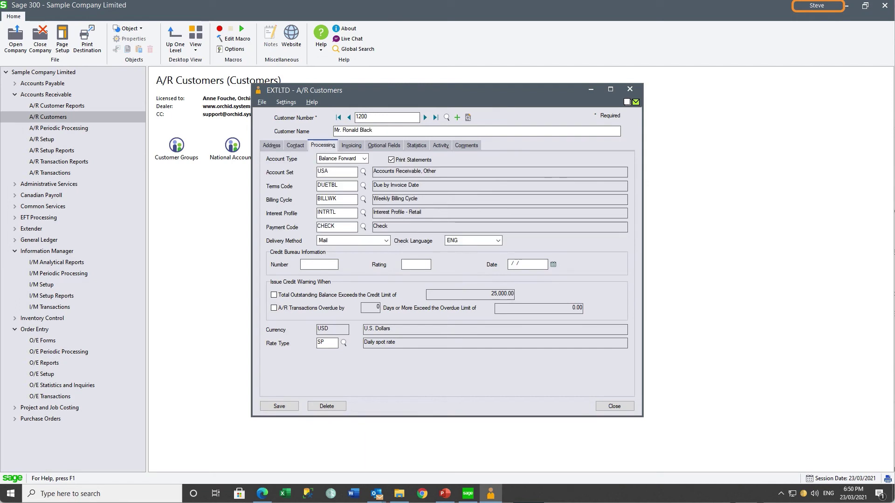
Open customer 1200's Extender change log and scroll across its single record.
click(629, 105)
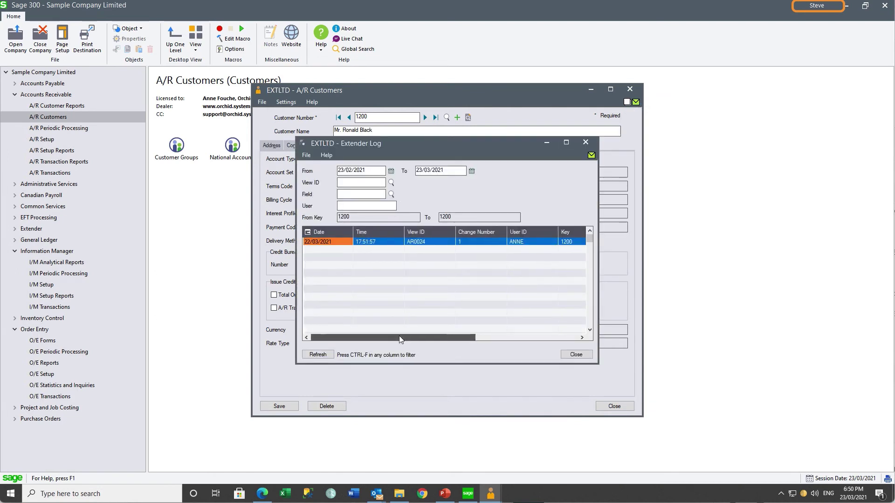
drag(399, 335, 506, 336)
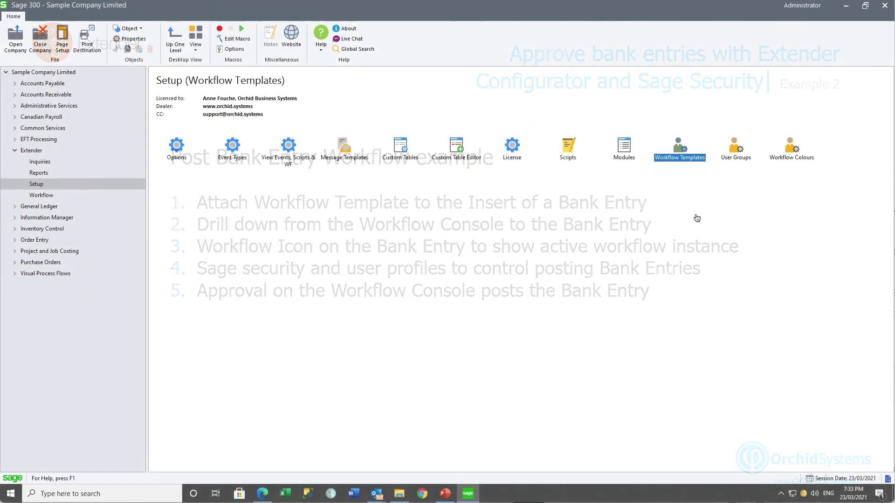
Load the PostBankEntries template and review the Check step's SetDescription, SetDrillDown, IfWorkflowExists, AutoClose and Complete actions.
double_click(679, 152)
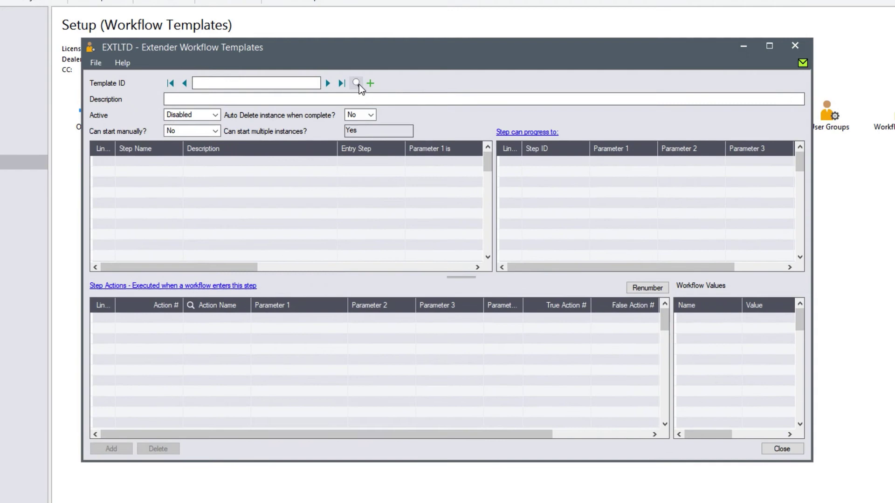
click(355, 122)
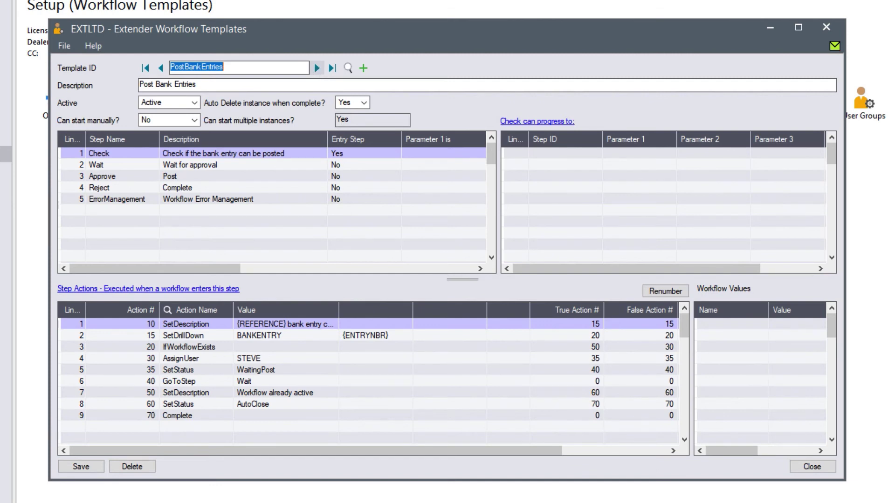
click(112, 154)
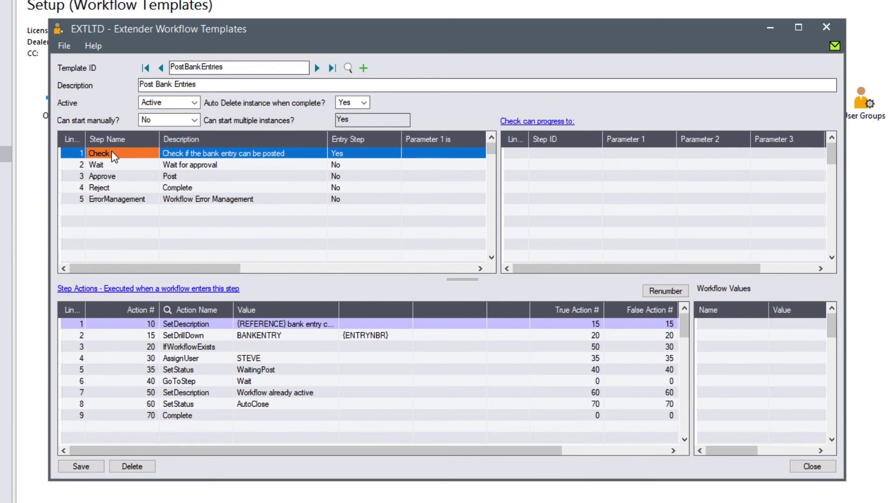
click(191, 323)
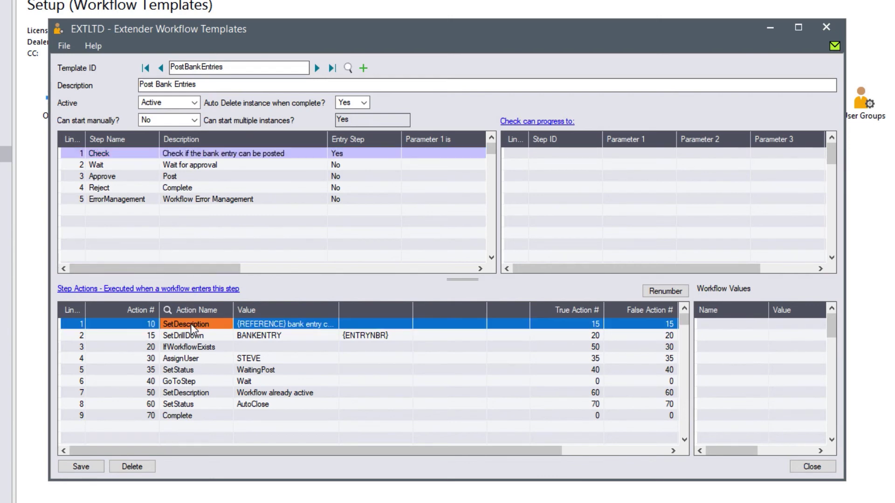
click(188, 336)
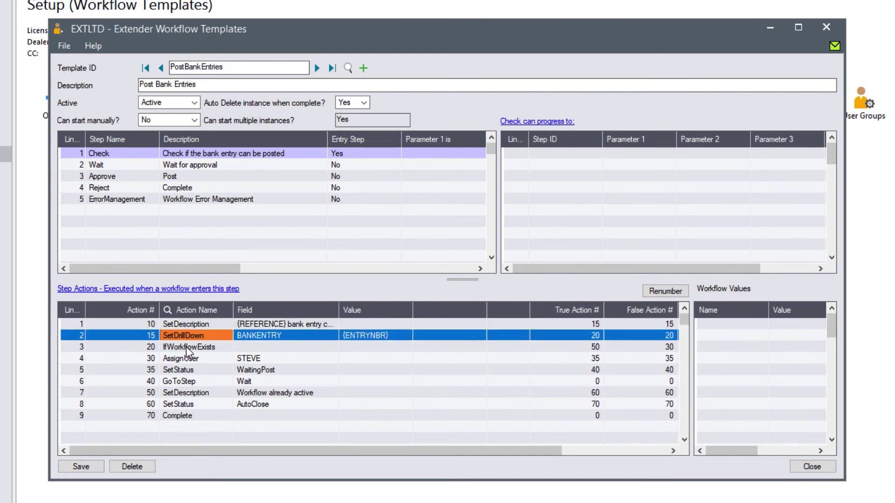
click(186, 348)
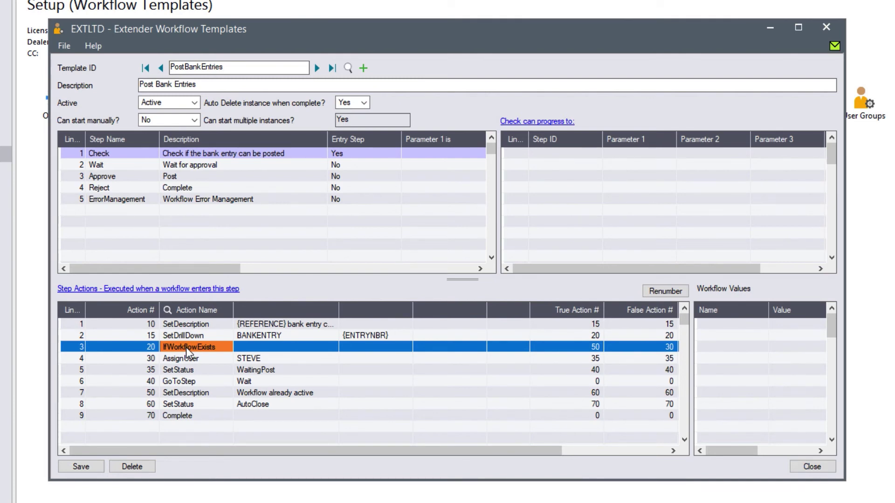
click(185, 393)
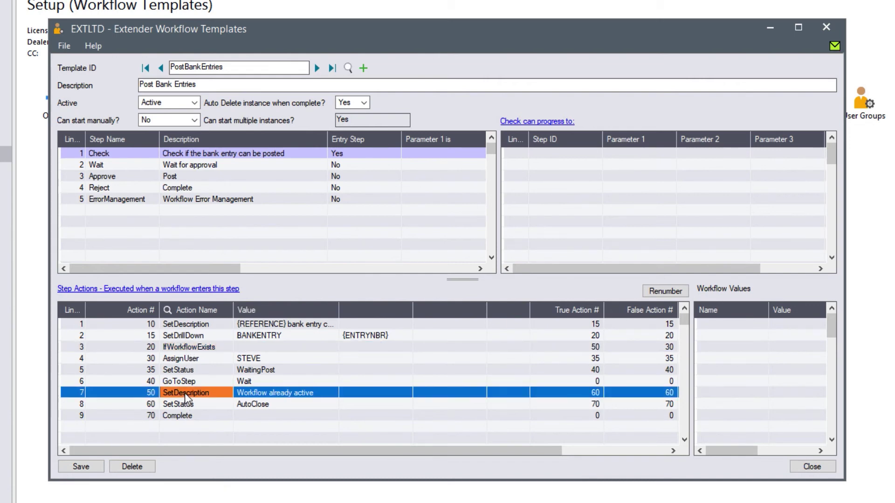
click(181, 405)
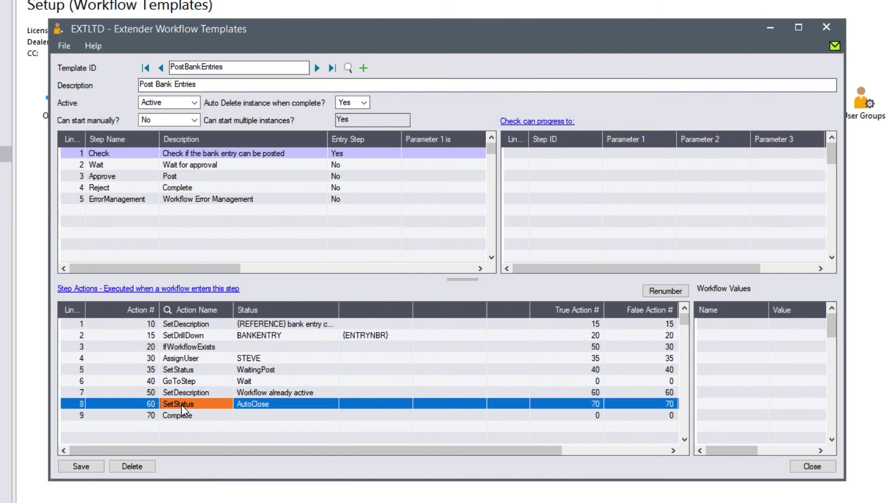
click(178, 416)
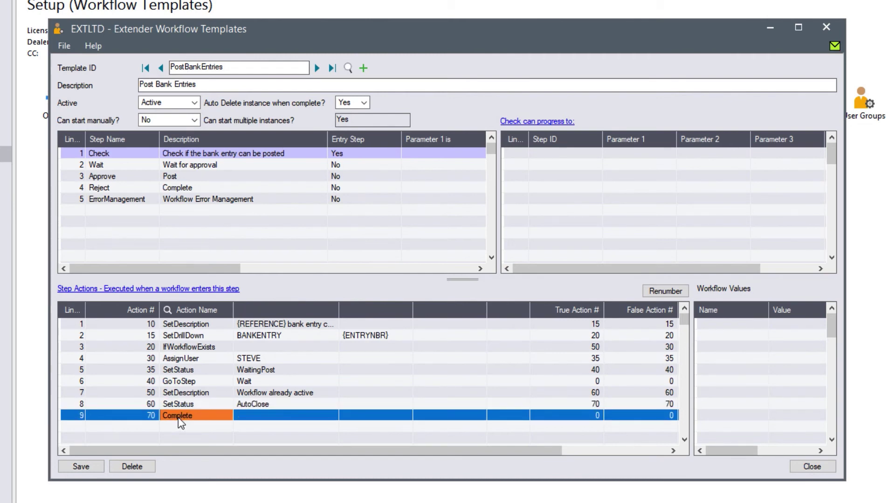
Review the AssignUser, SetStatus WaitingPost and GoToStep actions, then view the Wait step's Approve/Reject progressions.
click(189, 348)
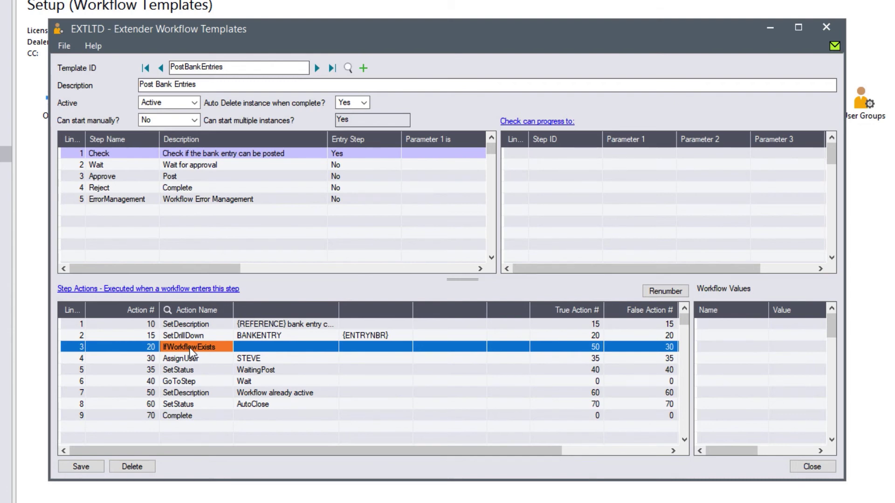
click(186, 359)
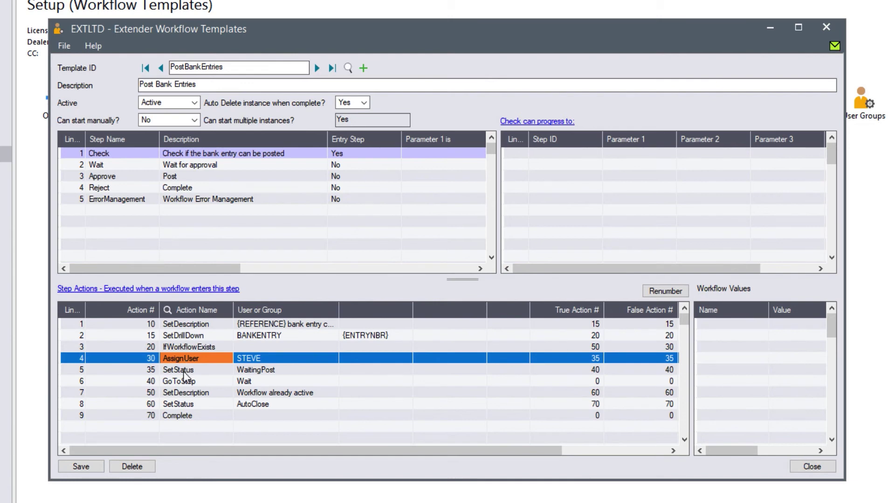
click(185, 372)
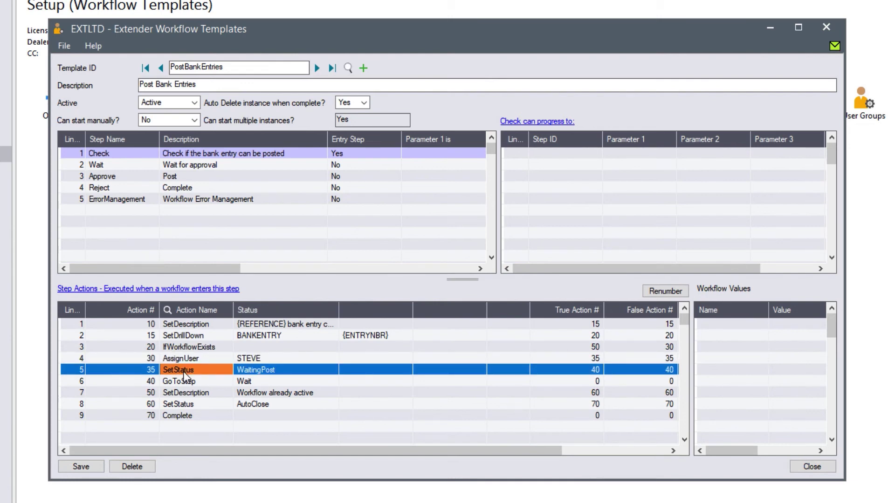
click(181, 382)
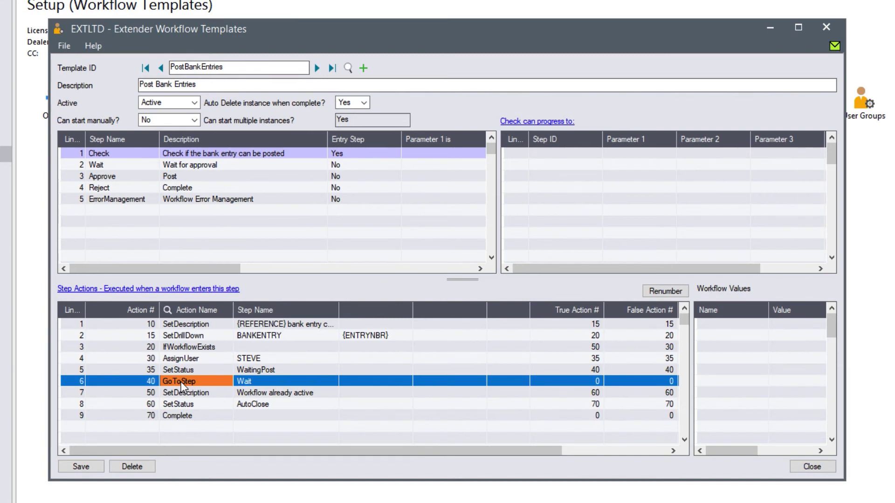
click(94, 166)
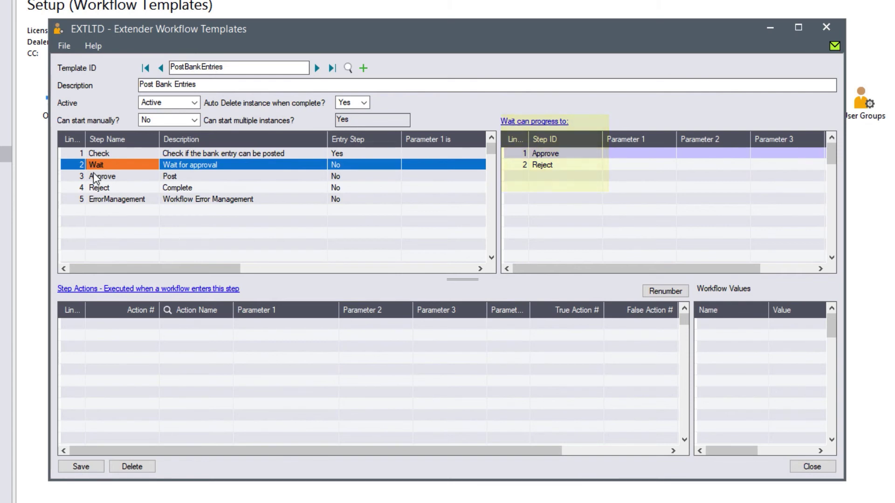
Review the Approve step's PostBKEntry and SetStatus Posted actions, plus the Reject and ErrorManagement steps, then close.
click(95, 177)
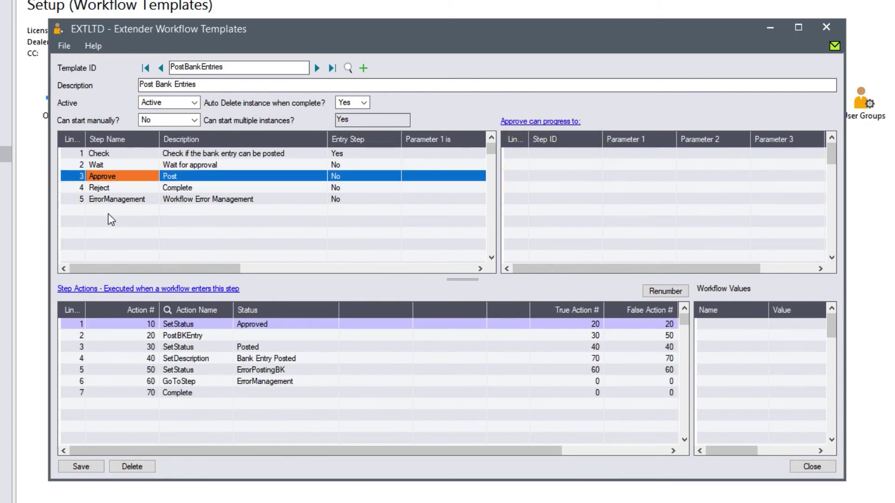
click(171, 338)
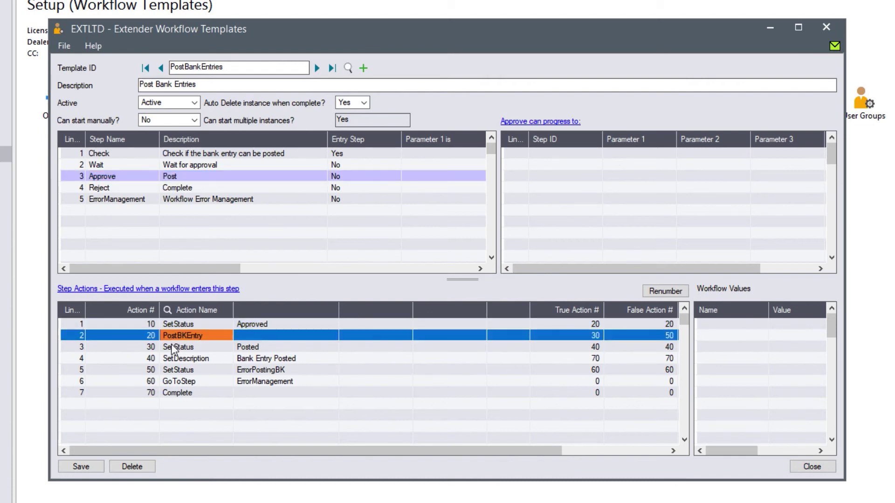
click(172, 348)
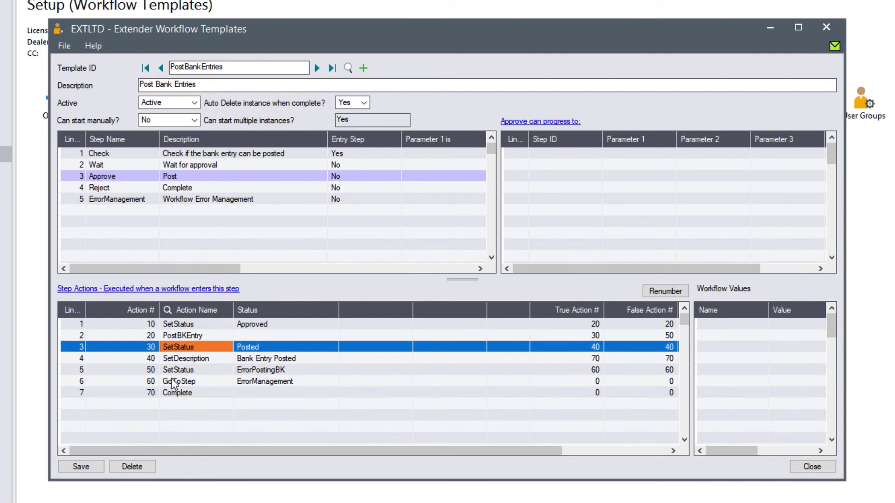
click(97, 189)
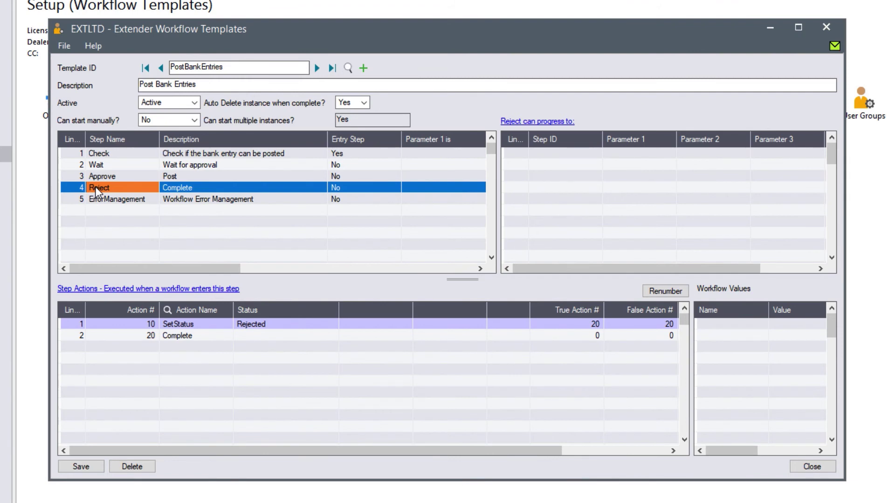
click(97, 200)
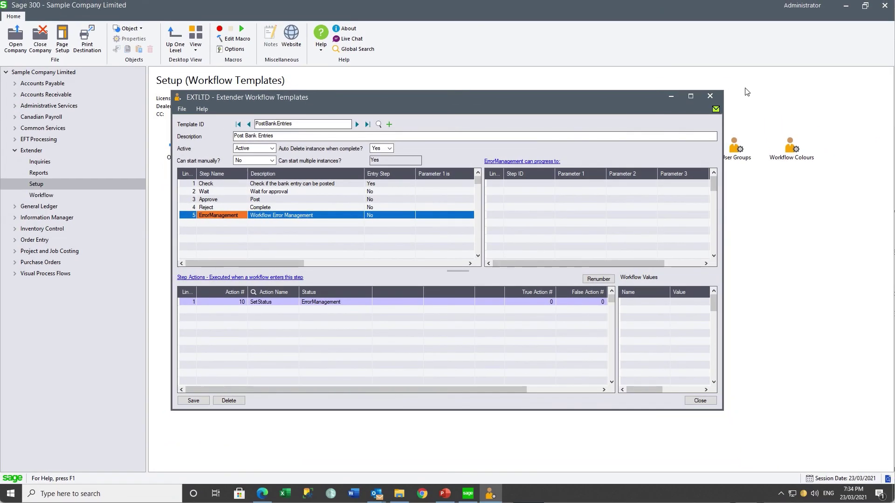
click(715, 98)
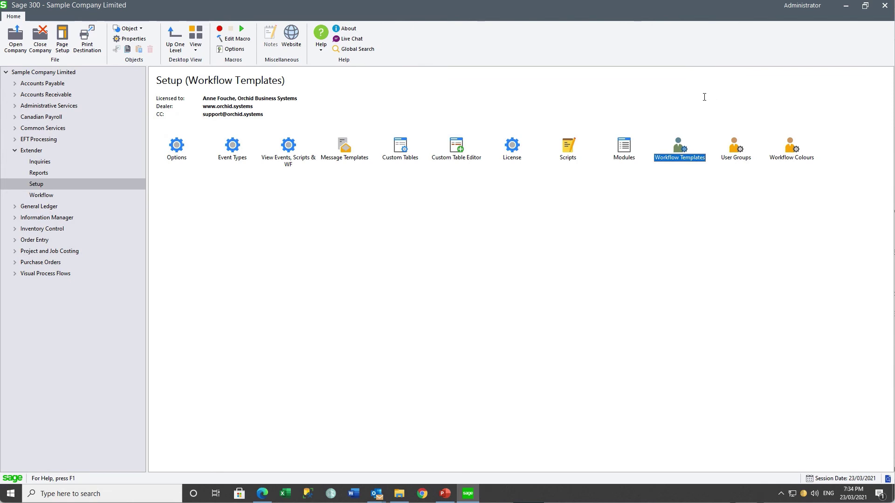
double_click(288, 146)
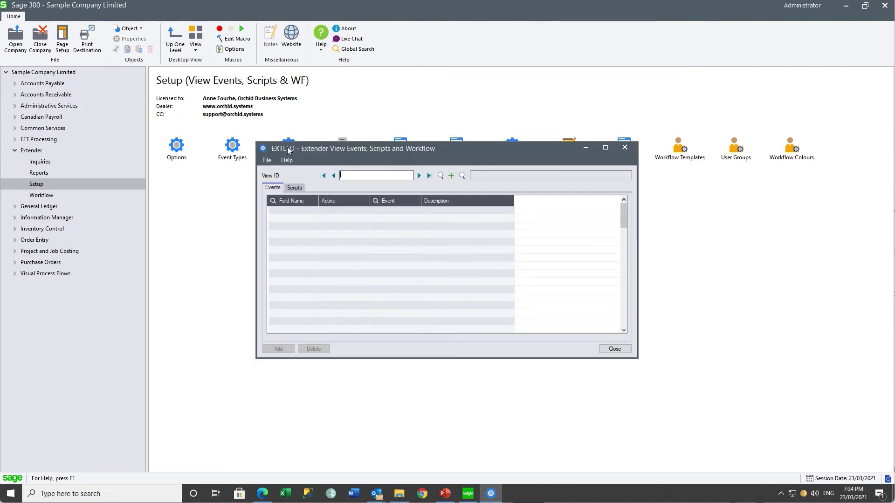
click(441, 175)
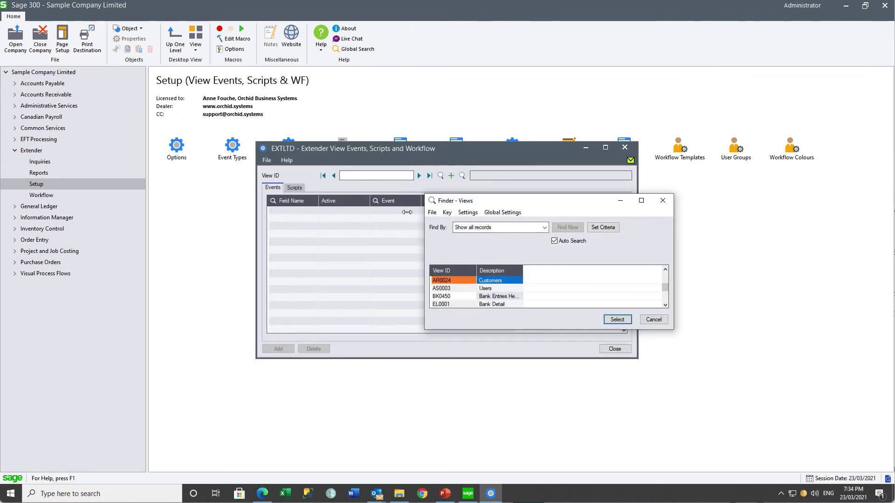
click(447, 296)
click(617, 320)
click(318, 188)
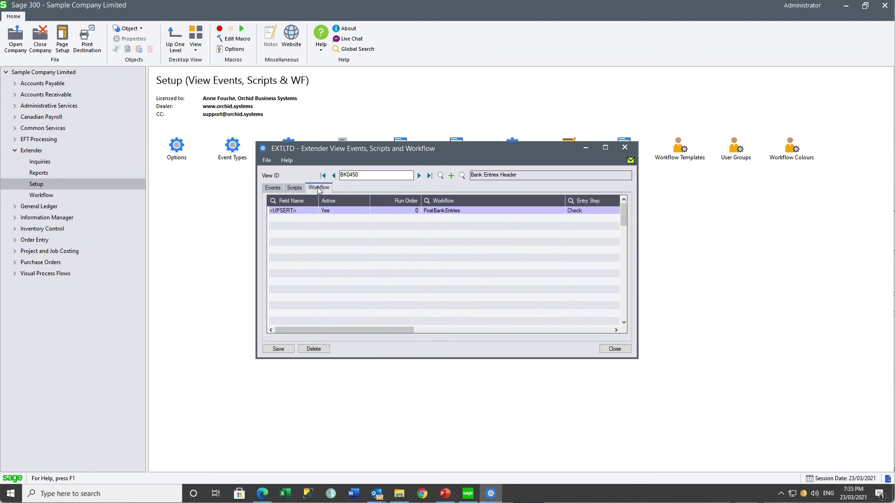
click(286, 213)
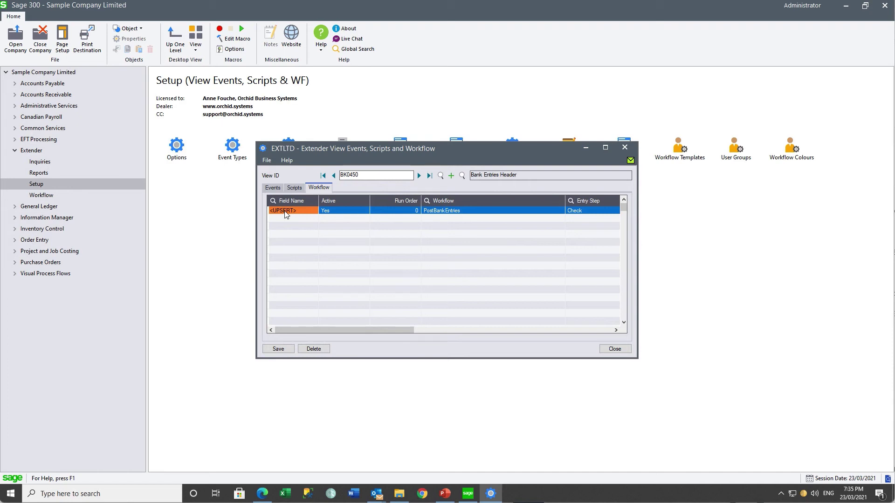
click(448, 213)
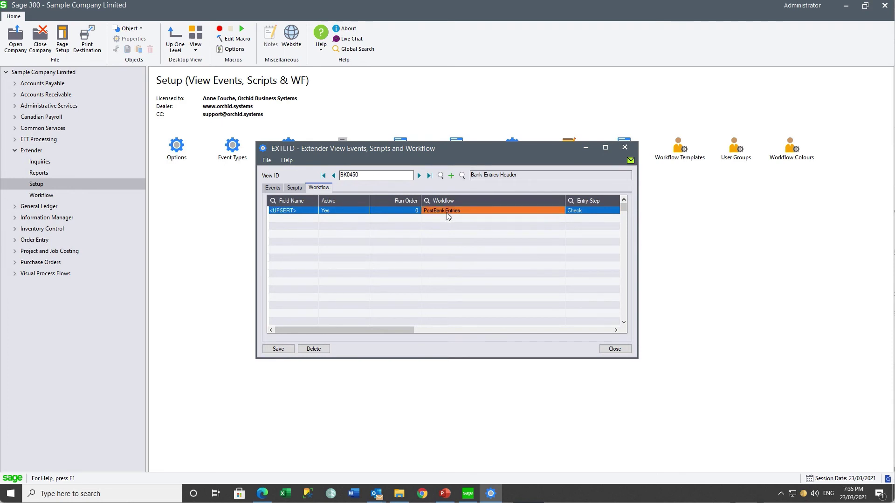
click(573, 216)
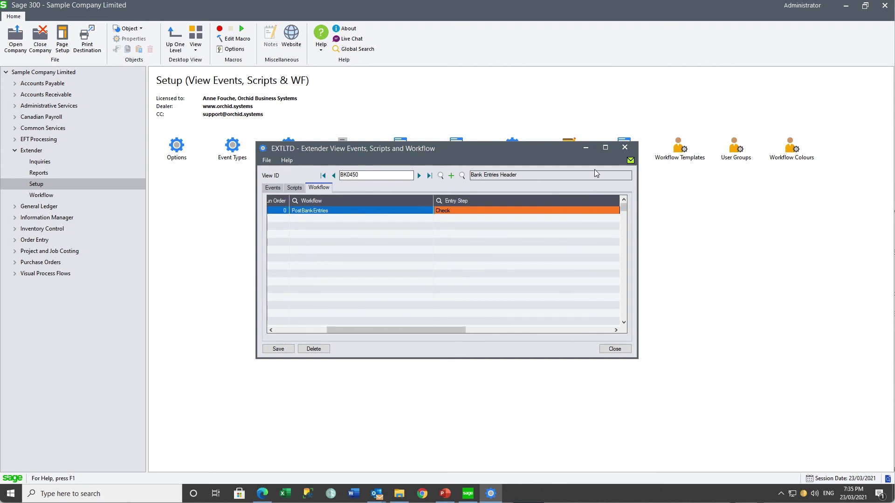
click(624, 147)
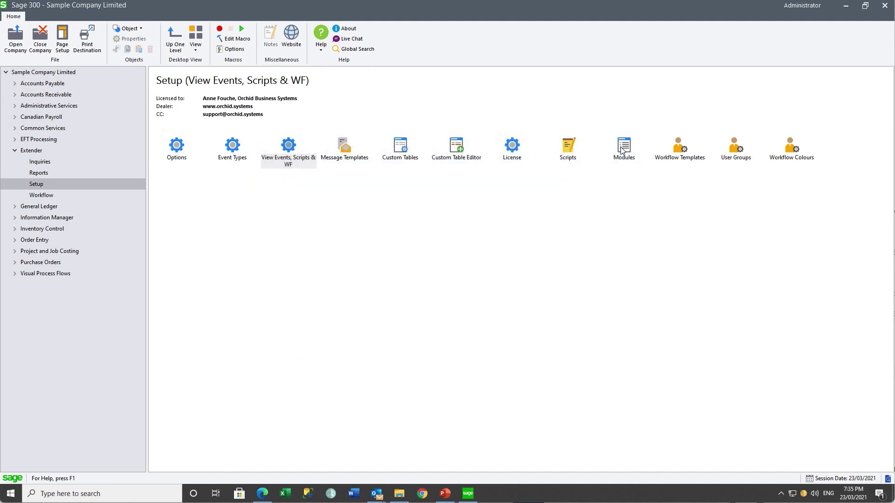
Open I/M Setup Options on the Notes/DML/Extender Tray settings.
click(15, 218)
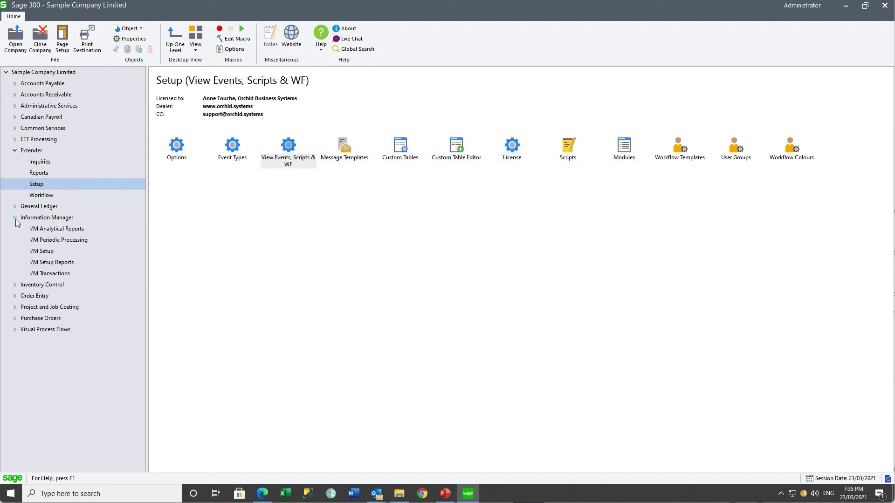
click(42, 253)
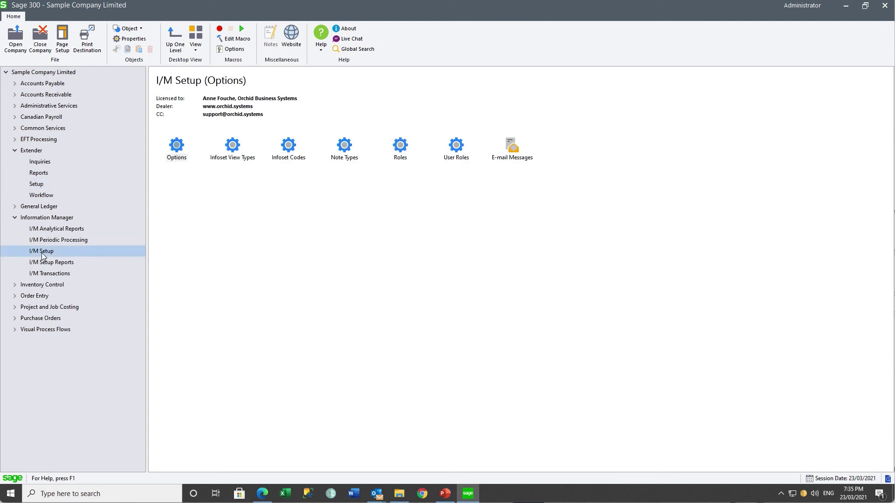
double_click(174, 148)
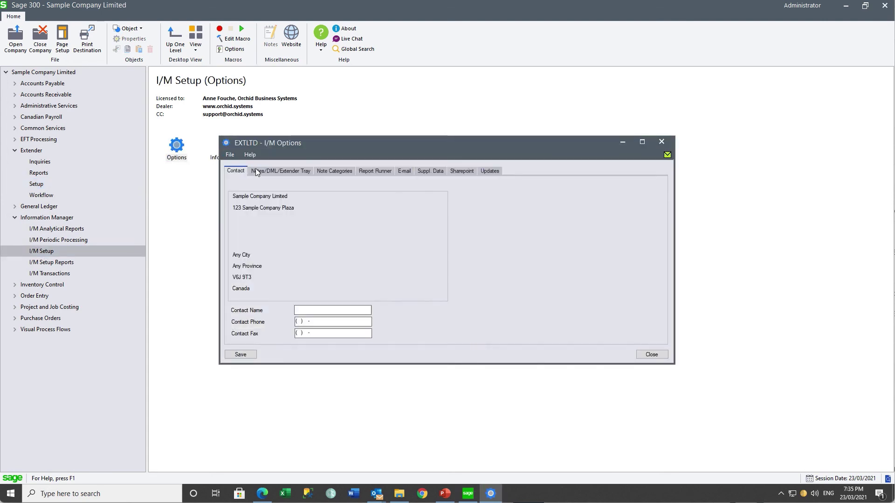
click(257, 173)
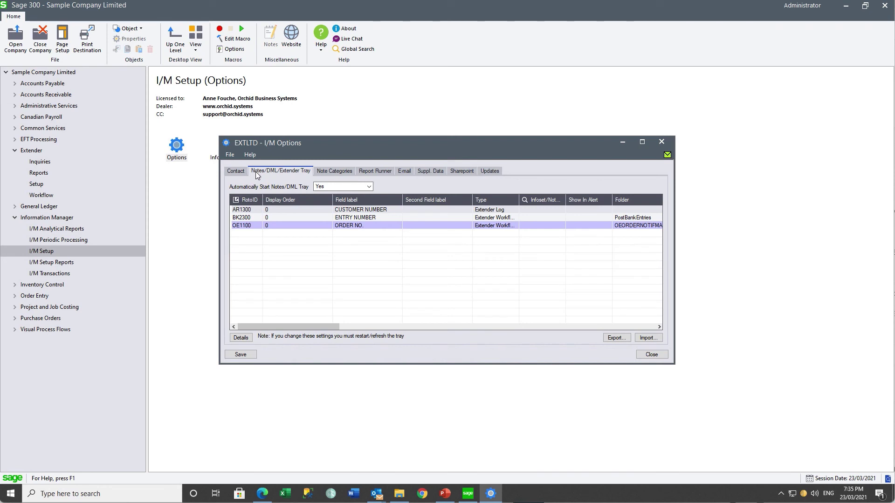
View the BK2300 tray entry running PostBankEntries on ENTRY NUMBER, then close I/M Options.
click(243, 218)
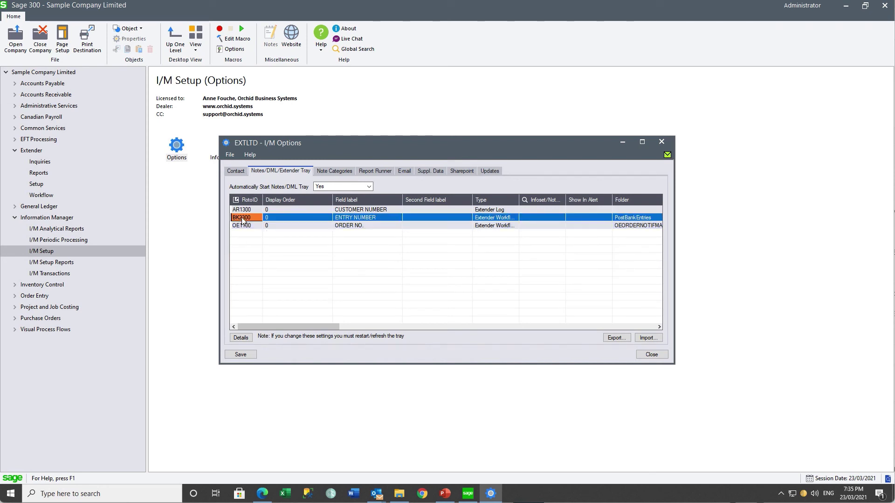
click(238, 338)
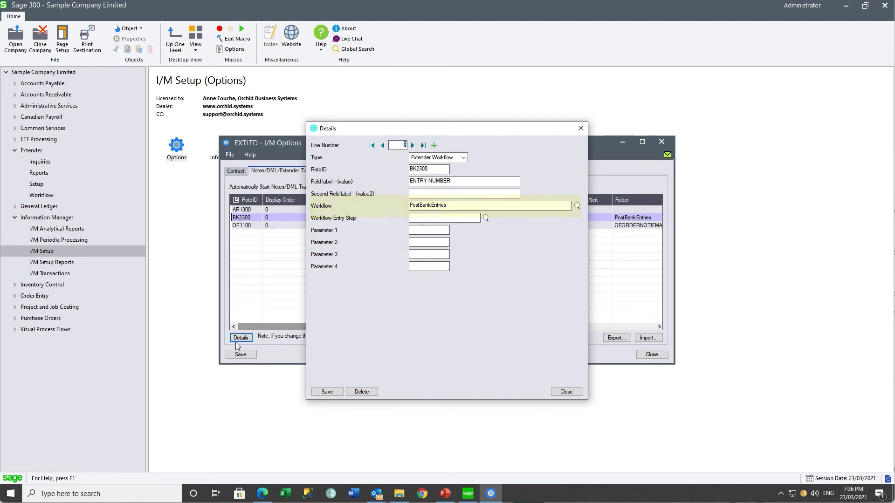
click(566, 394)
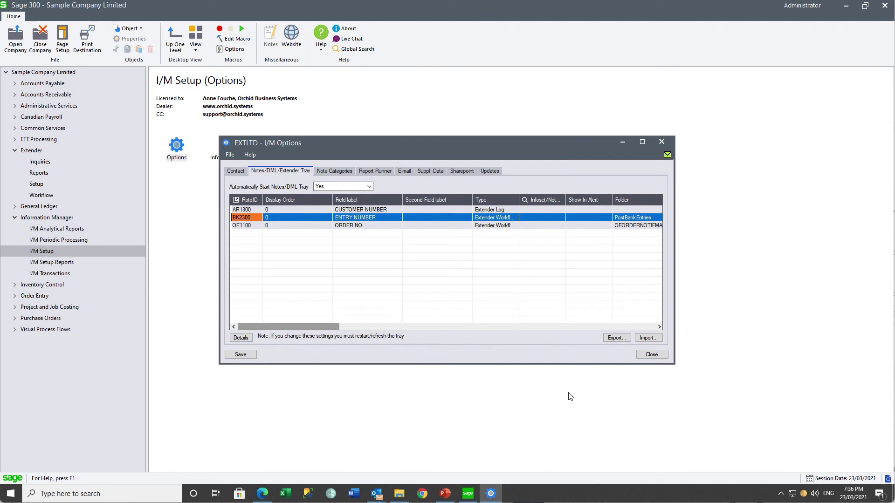
click(649, 356)
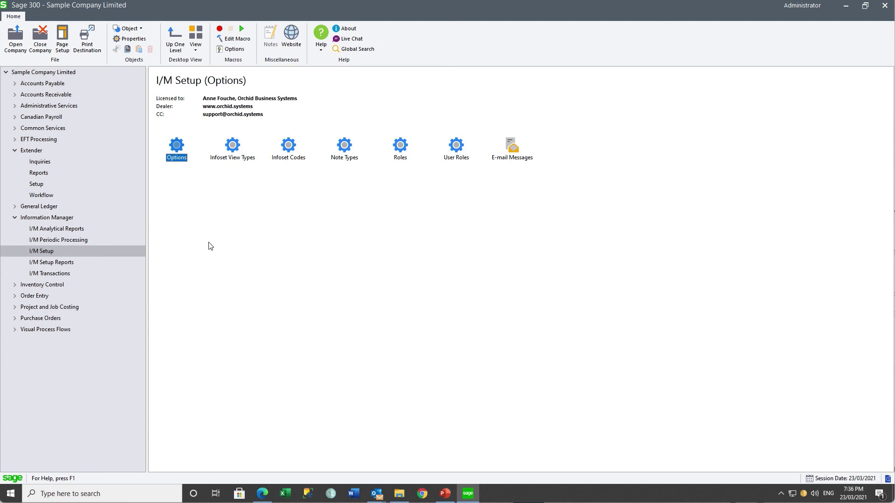
click(52, 106)
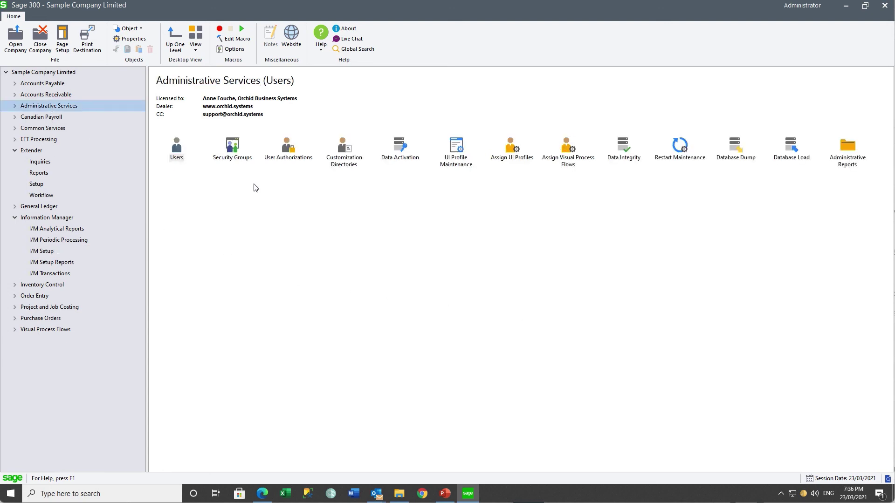
Review Bank Services 6.8A security groups: ENTER grants Bank Entries and Create GL Batch, not Post Bank Entries.
double_click(234, 151)
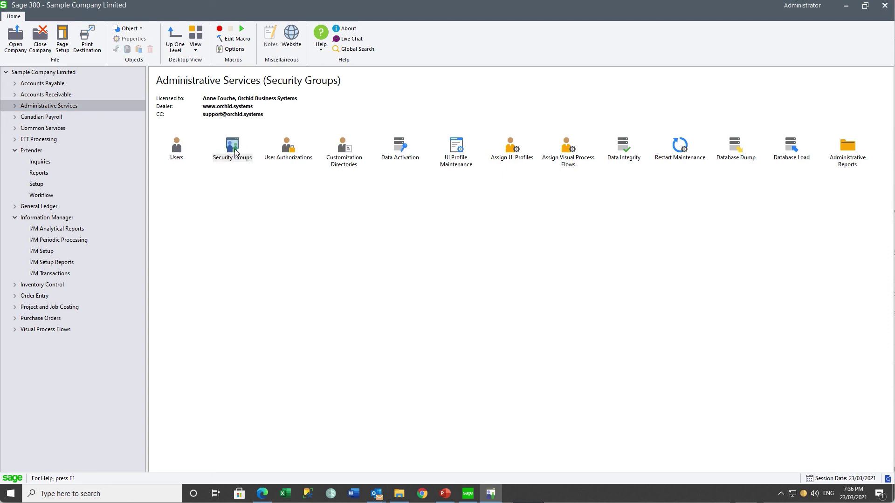
click(503, 198)
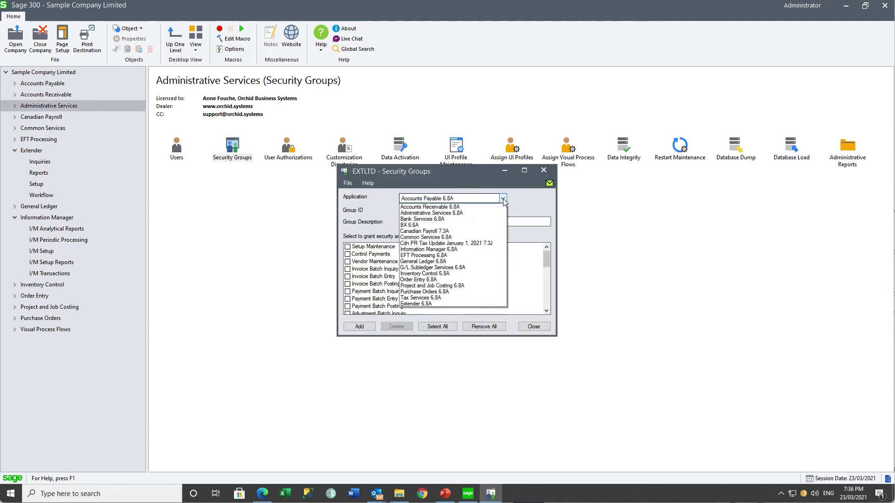
click(434, 219)
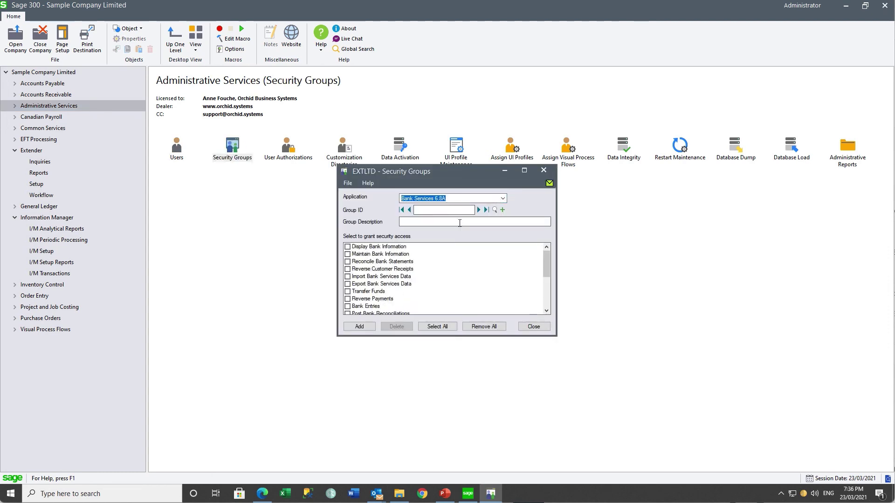
click(479, 210)
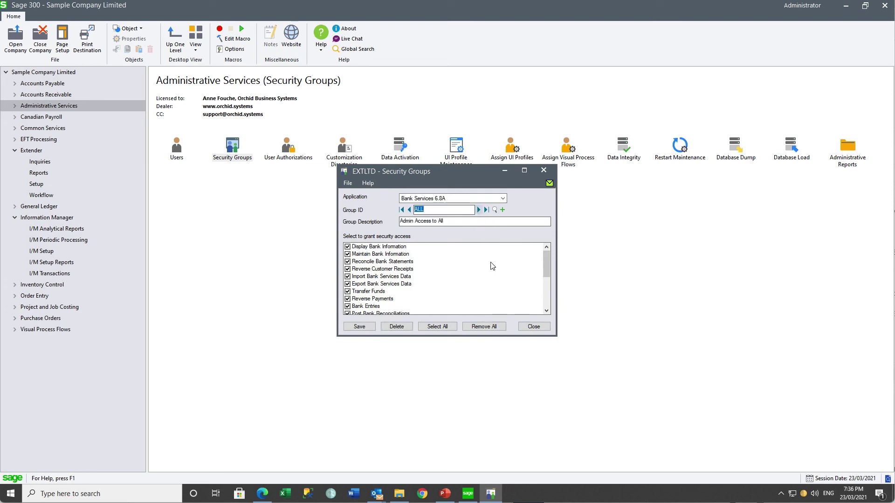
drag(556, 335, 564, 385)
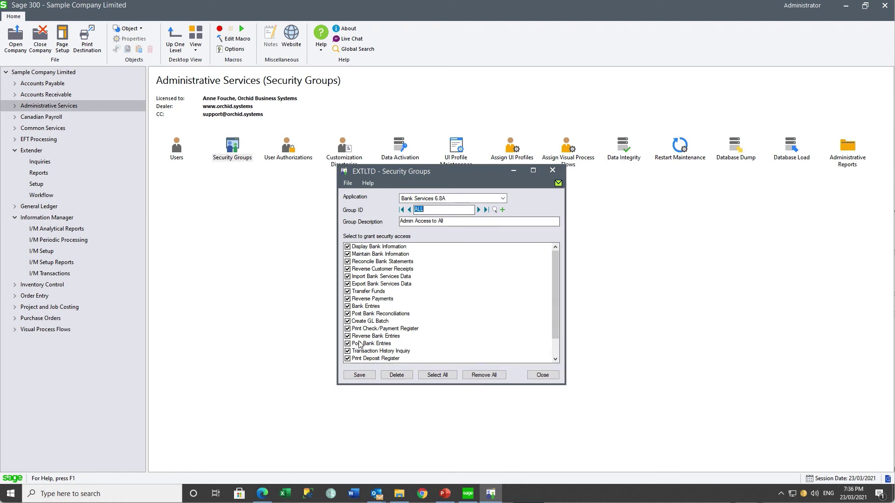
click(479, 210)
click(552, 171)
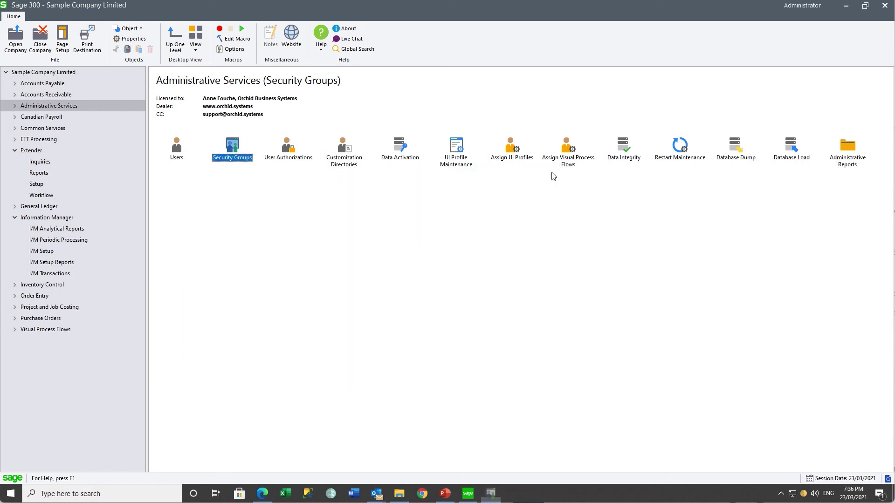
Check that UI profile BSPOST hides cmdPost on BankTransfers, then close UI Profile Maintenance.
double_click(454, 151)
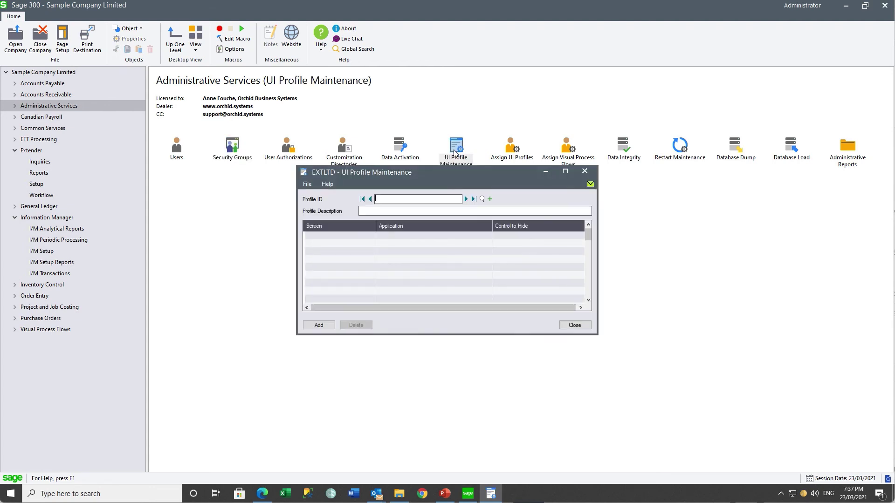
click(466, 199)
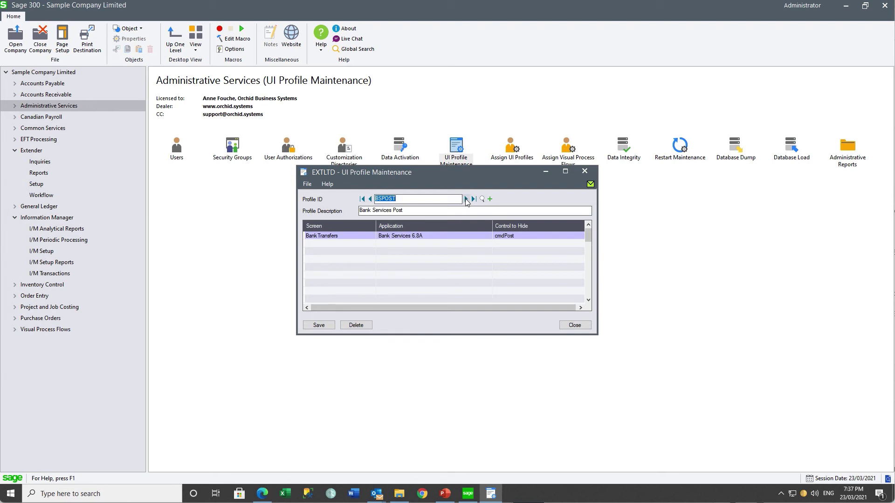
click(330, 236)
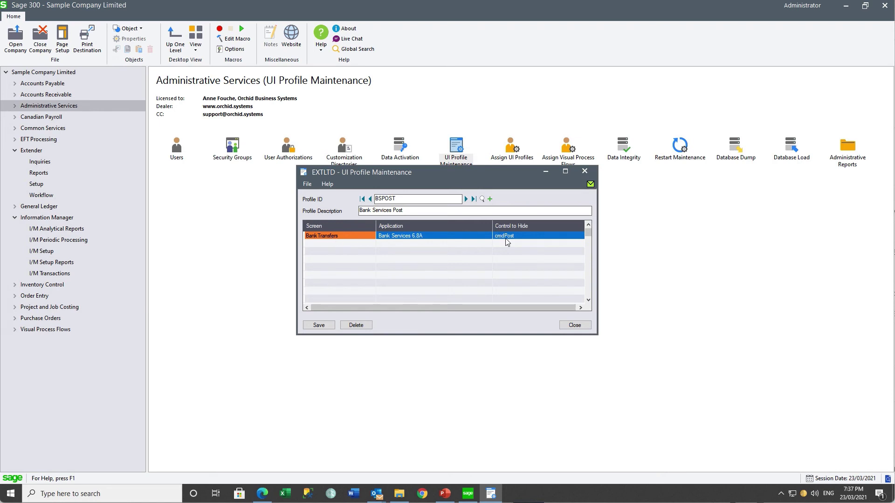
click(592, 175)
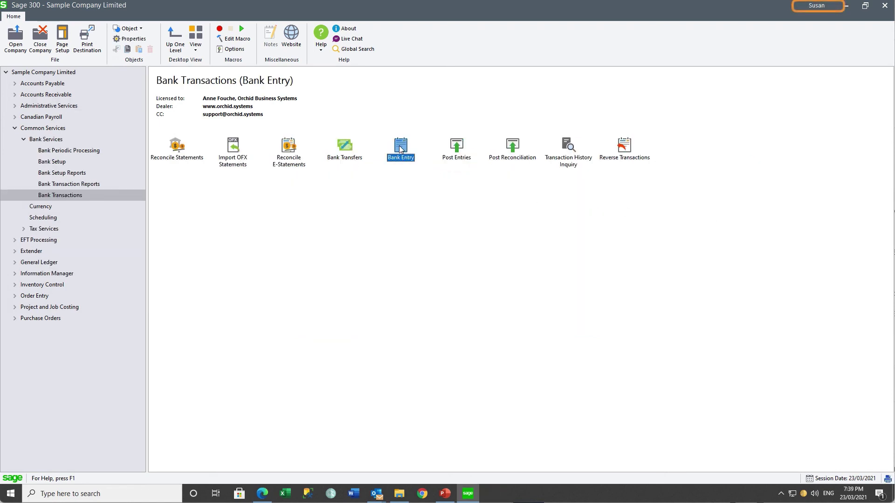
Start a new bank entry for bank CCB.
double_click(399, 149)
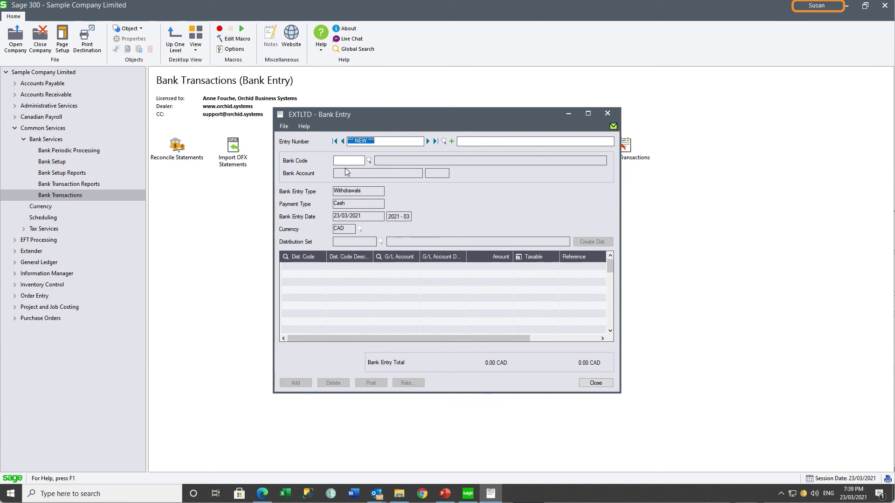
click(368, 161)
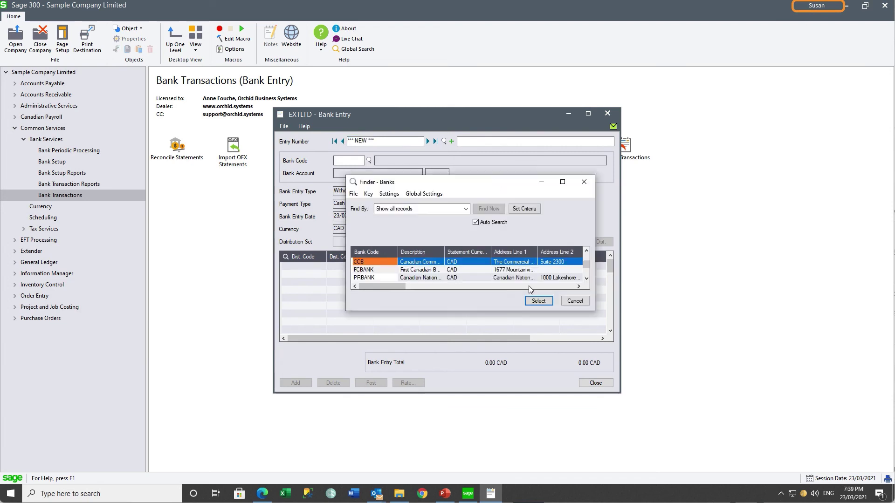
click(538, 301)
Add a 100.00 line to G/L 1000 Petty cash, save, and check its PostBankEntries Approve/Reject options.
click(331, 274)
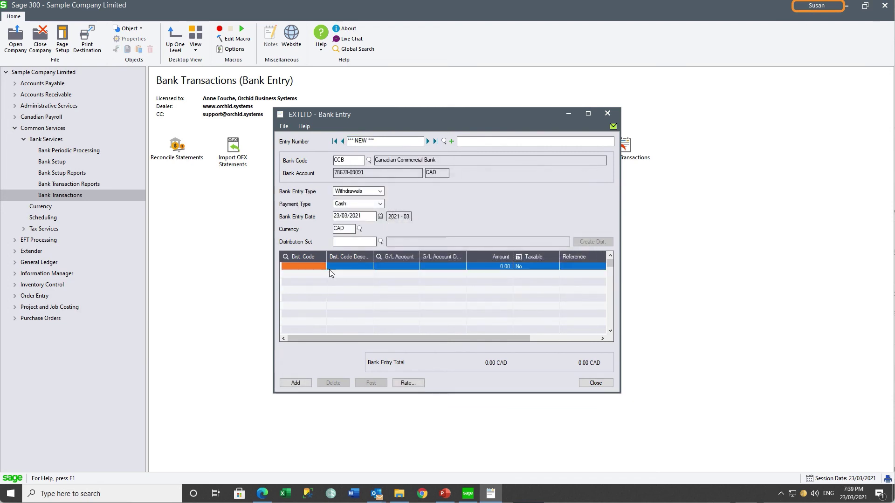
click(414, 266)
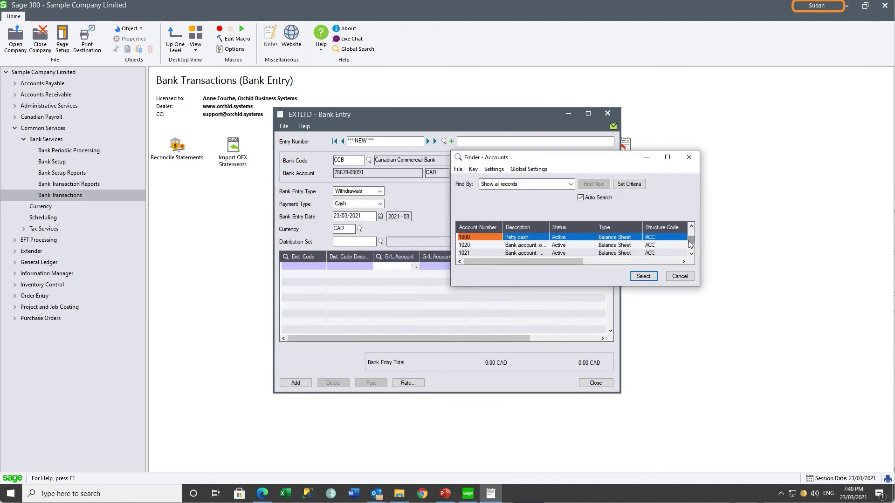
click(647, 278)
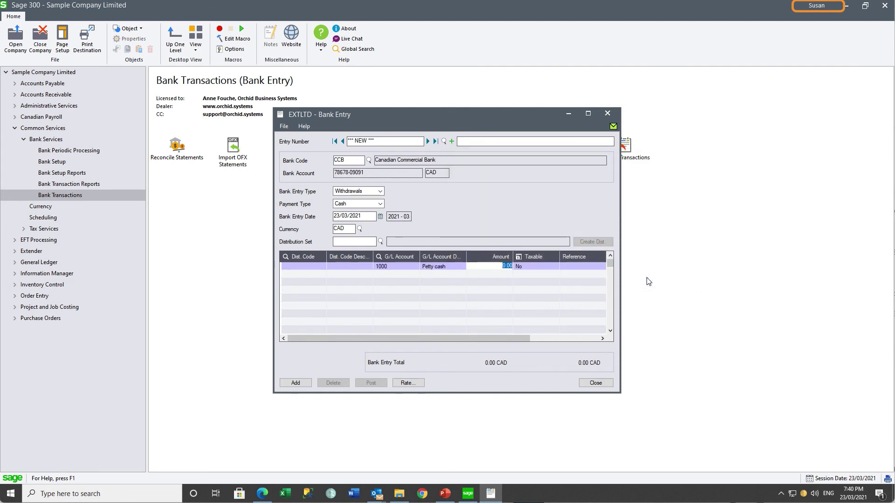
text(100)
key(Tab)
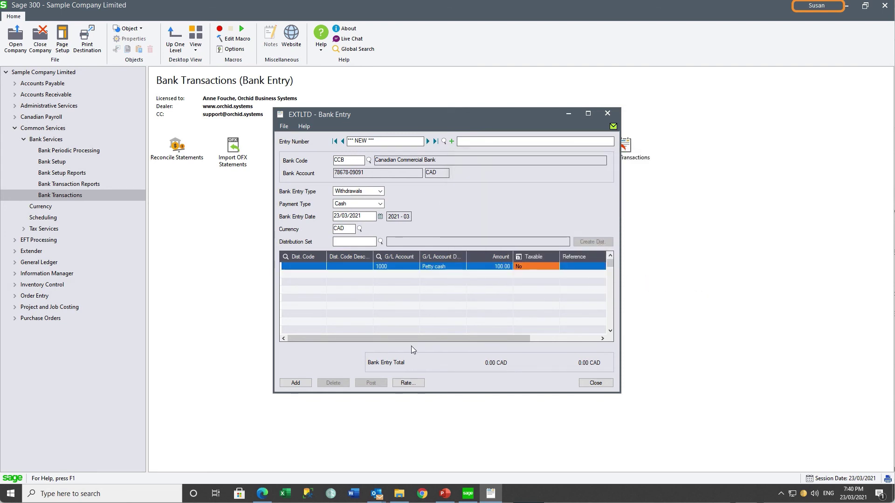
click(291, 384)
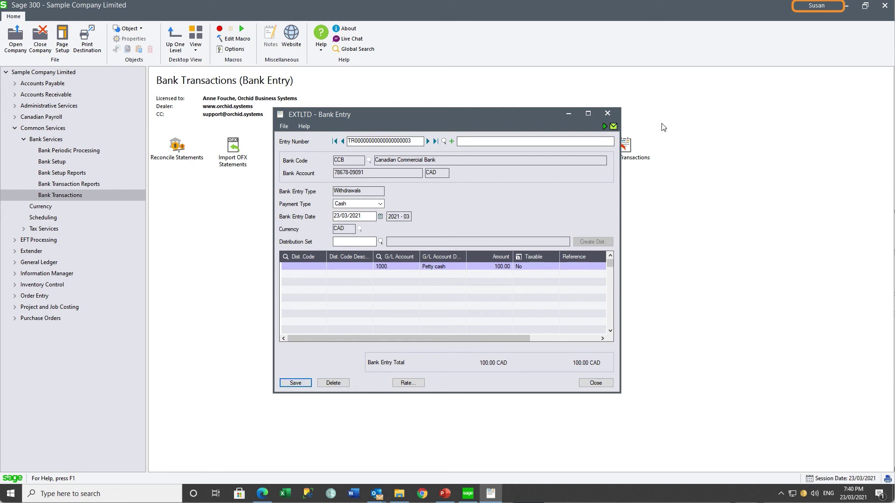
click(604, 127)
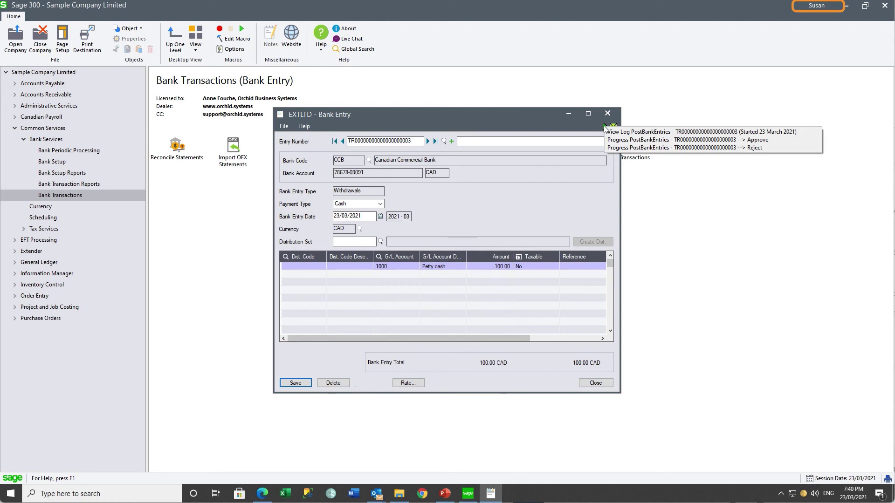
click(608, 113)
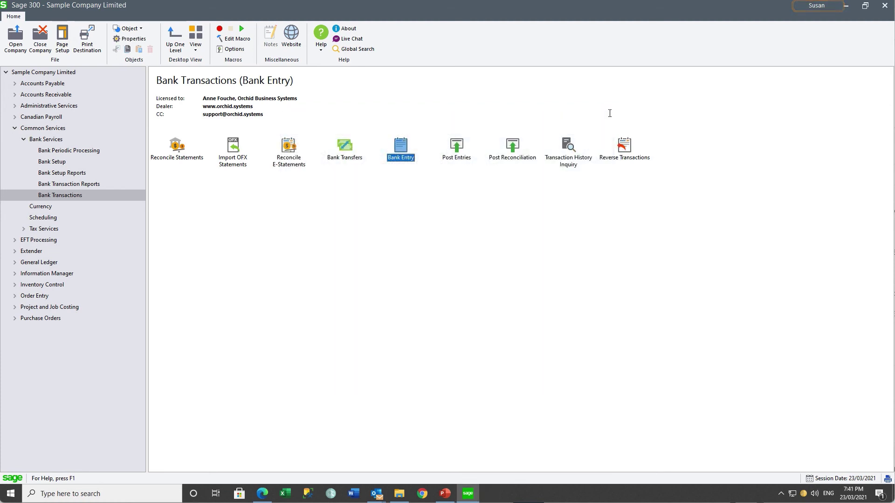
Reopen the company signed in as the approving user.
click(15, 37)
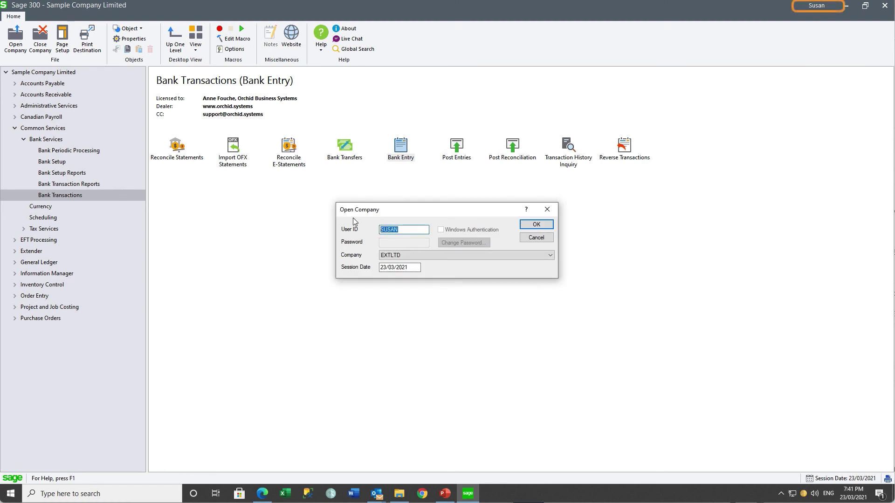
text(STEVE)
key(Return)
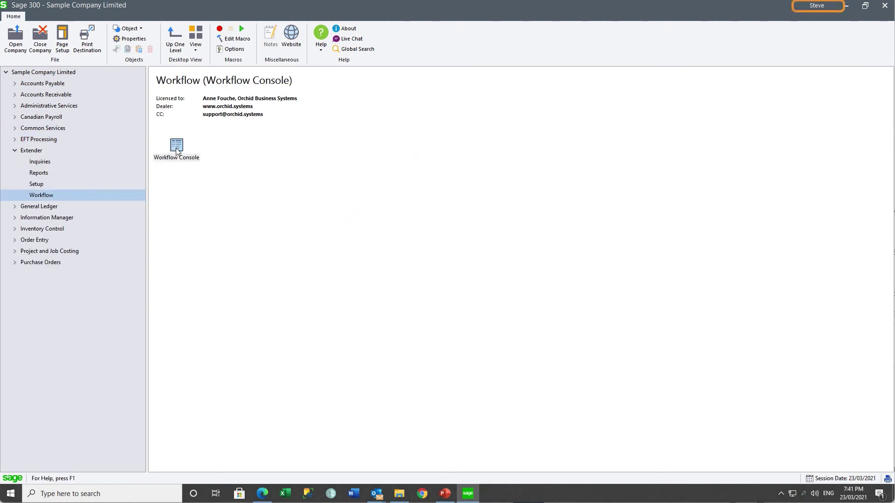
Find the pending PostBankEntries task in the Workflow Console and drill into its bank entry's workflow actions.
double_click(177, 147)
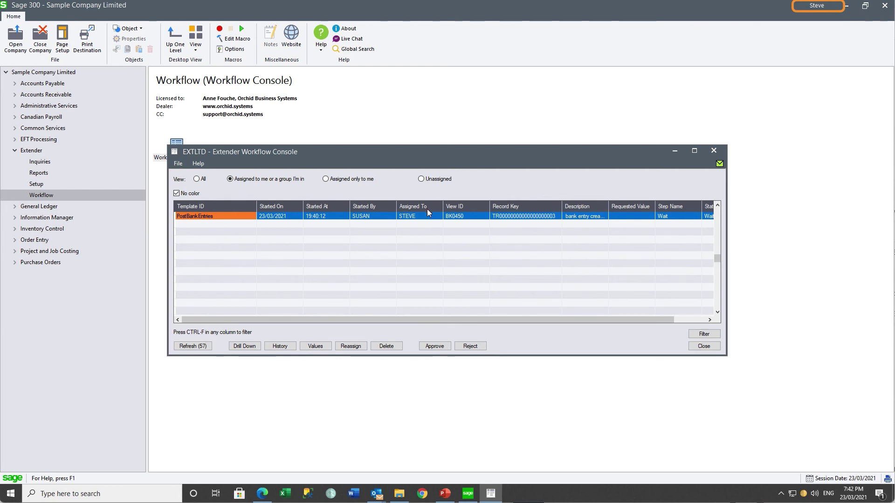
click(404, 217)
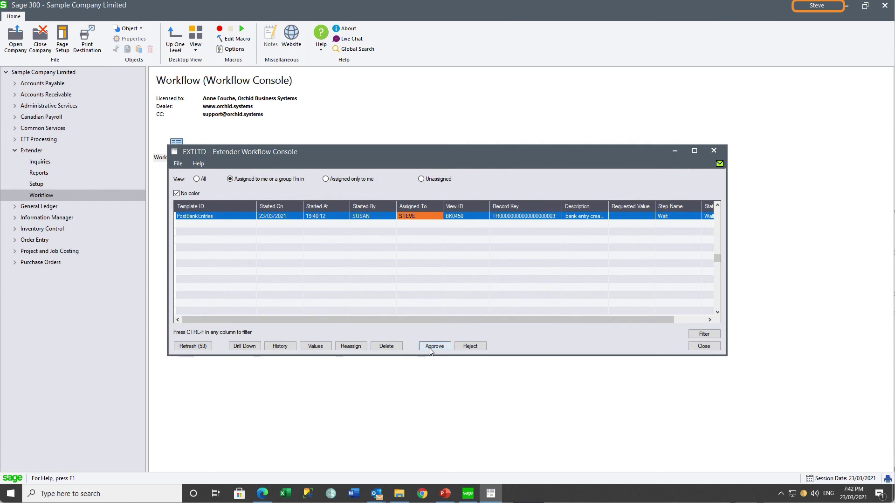
click(243, 347)
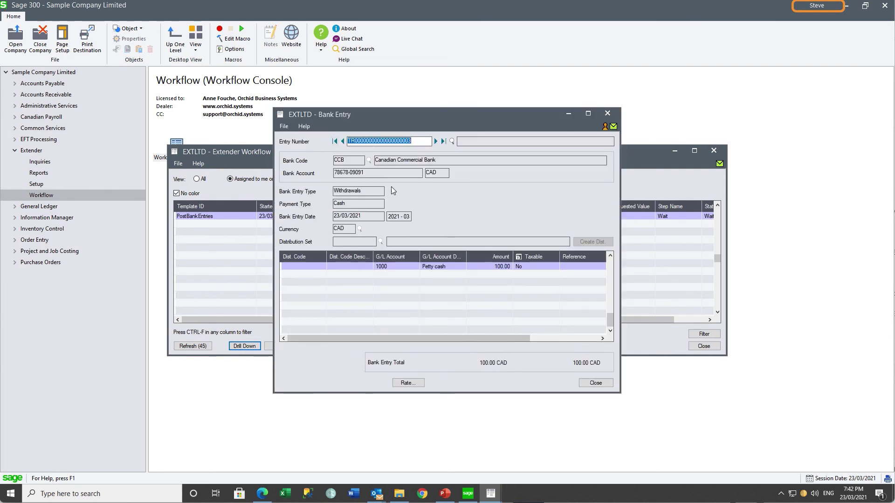
click(605, 127)
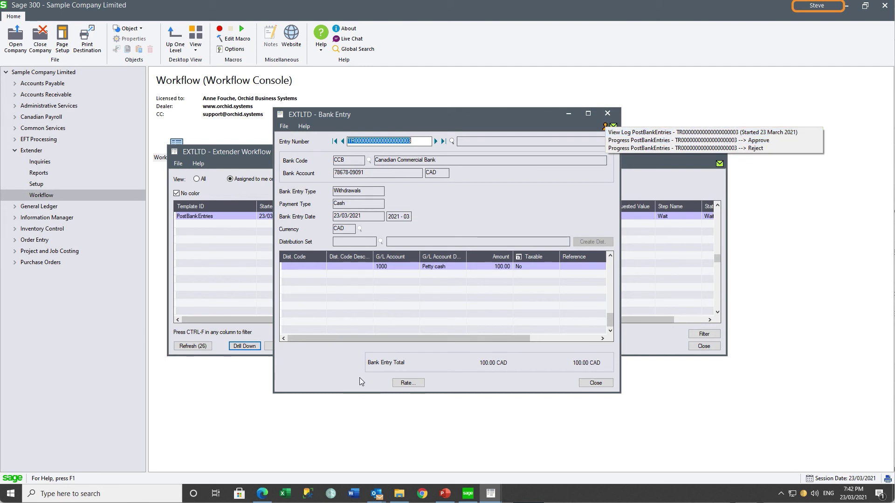
click(608, 114)
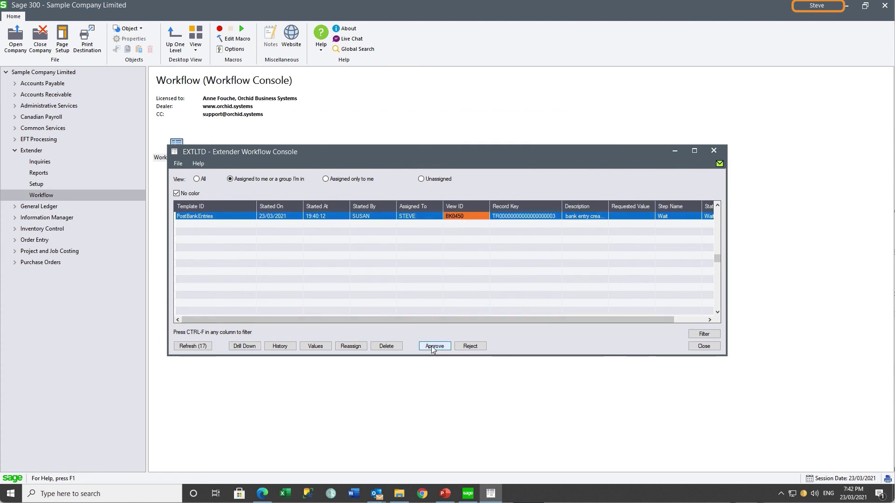
Approve the PostBankEntries task, posting the entry as sequence 3, and close the console.
click(432, 347)
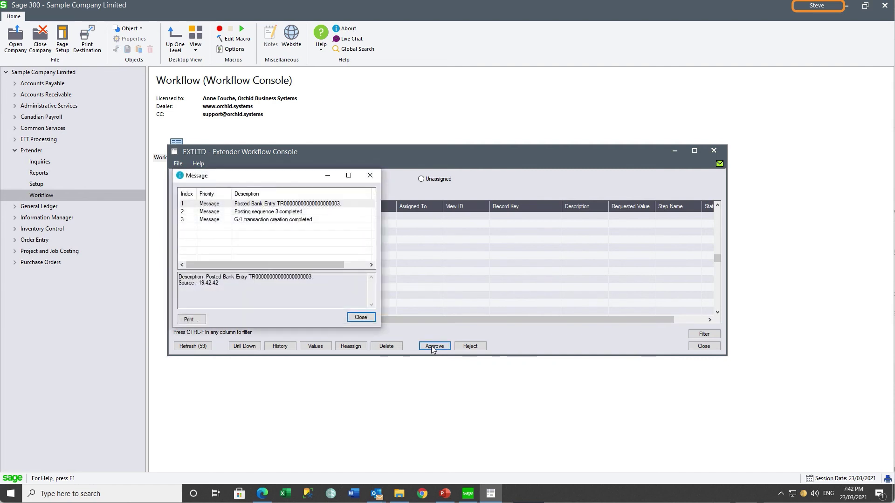
click(360, 318)
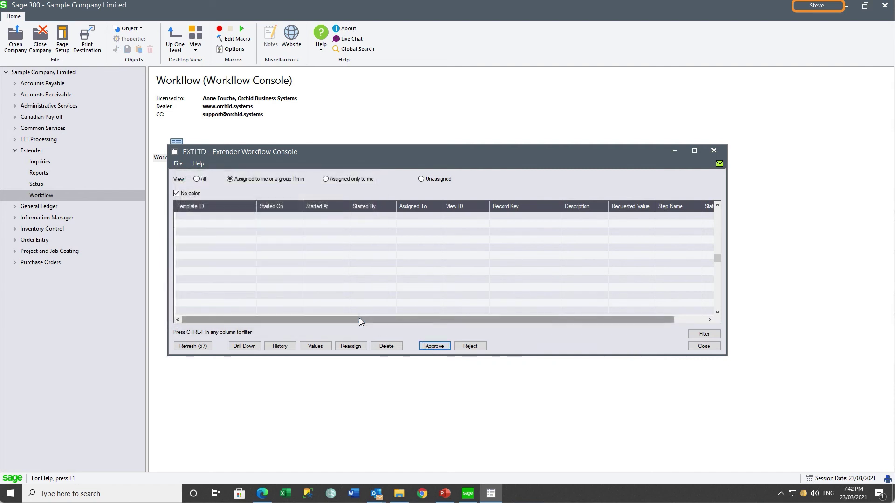
click(718, 155)
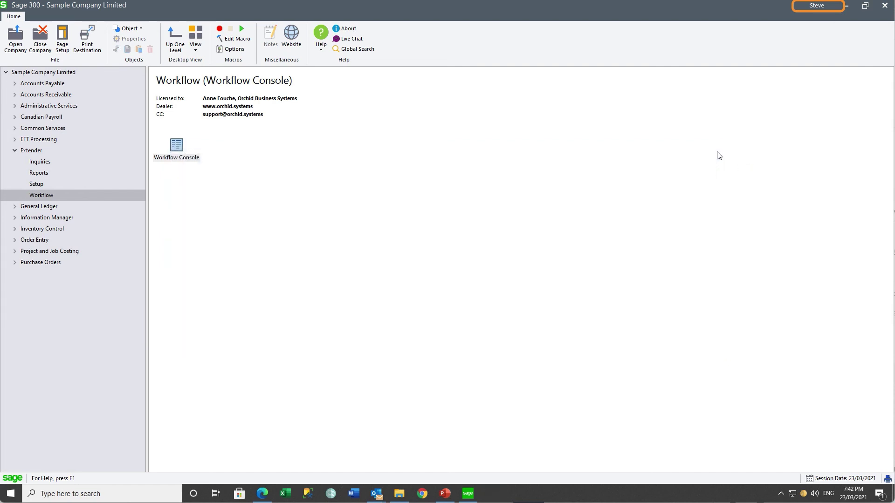
Open the Workflow Summary Log and the Detail Log for the PostBankEntries workflow.
click(40, 162)
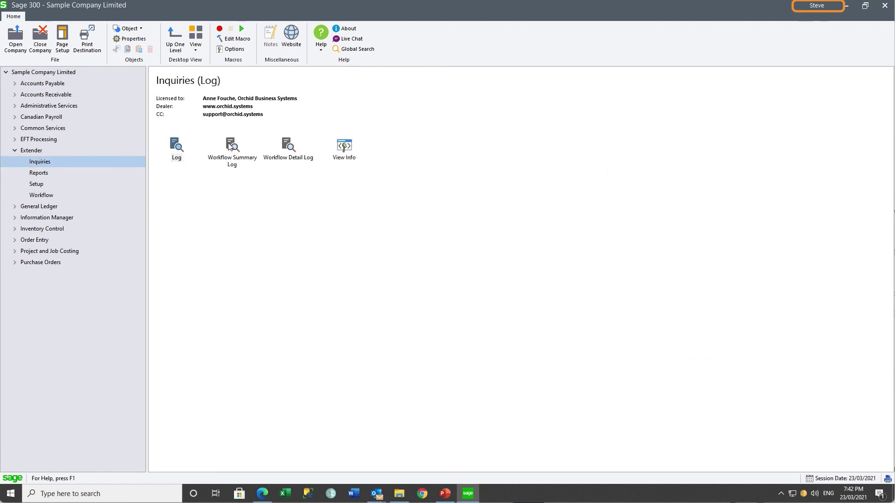
double_click(230, 145)
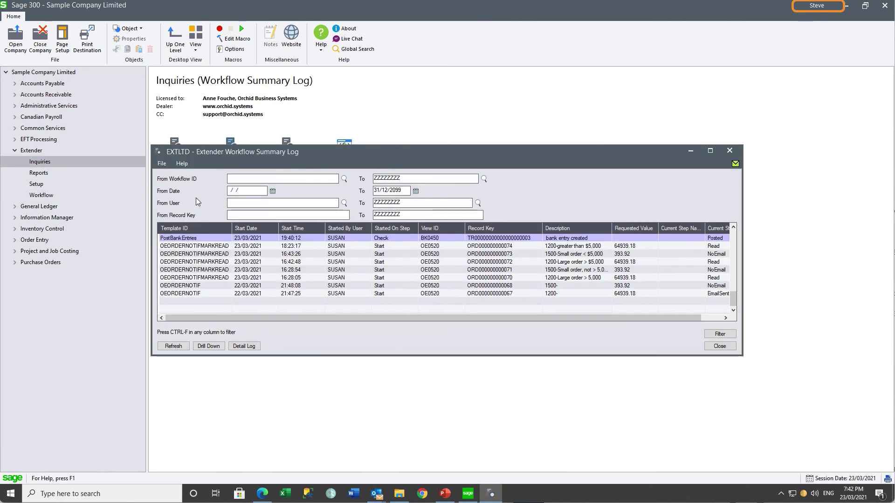
click(191, 240)
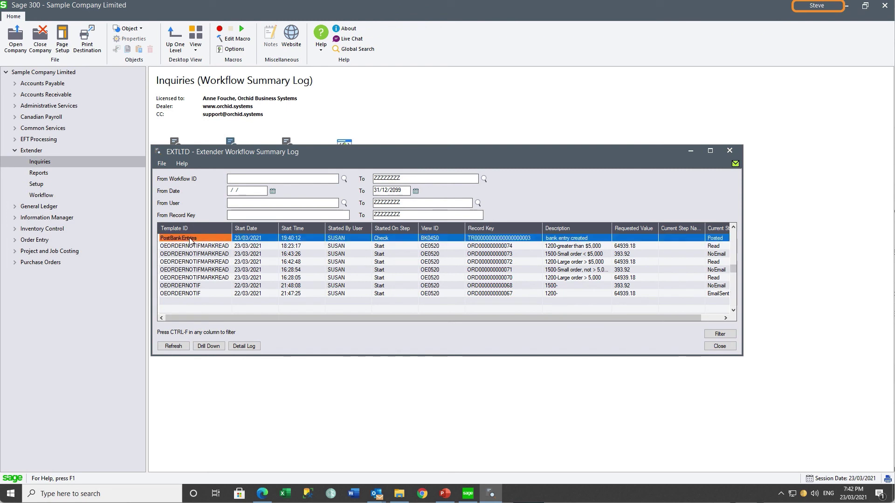
click(242, 347)
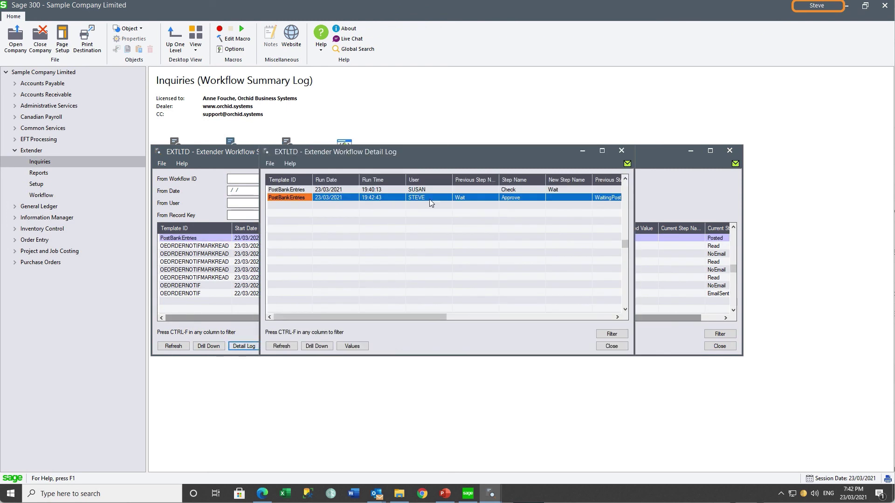
Review the Check step setting WaitingPost and the Approve step setting Posted.
click(421, 190)
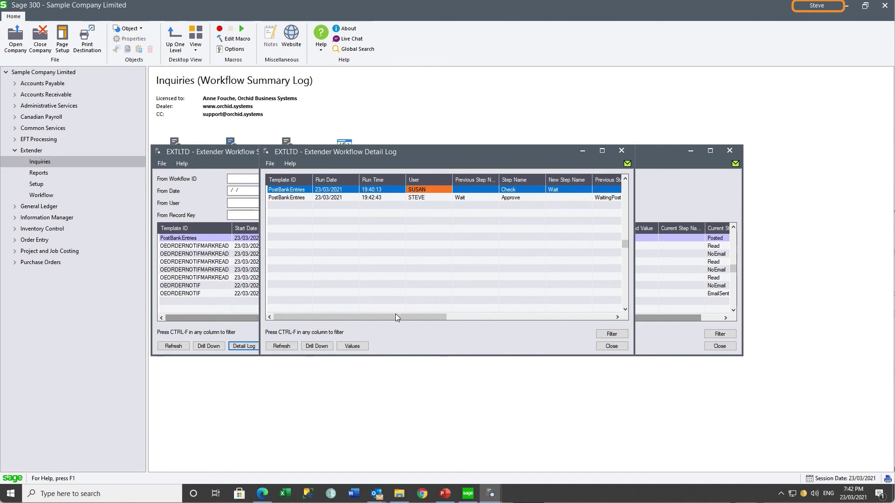
drag(393, 317, 334, 313)
click(423, 198)
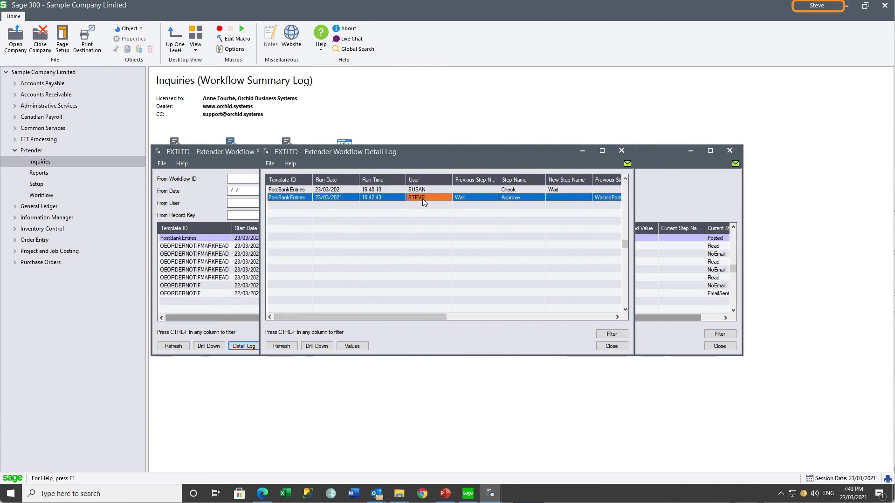
drag(392, 316, 329, 328)
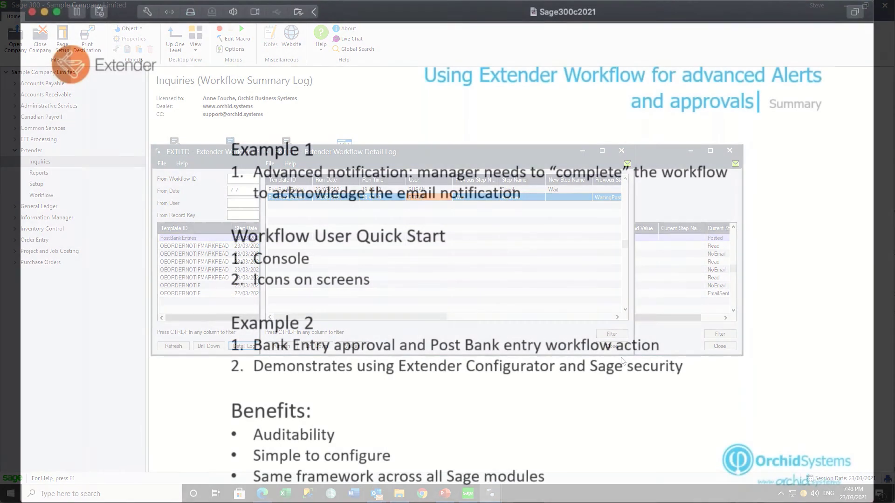